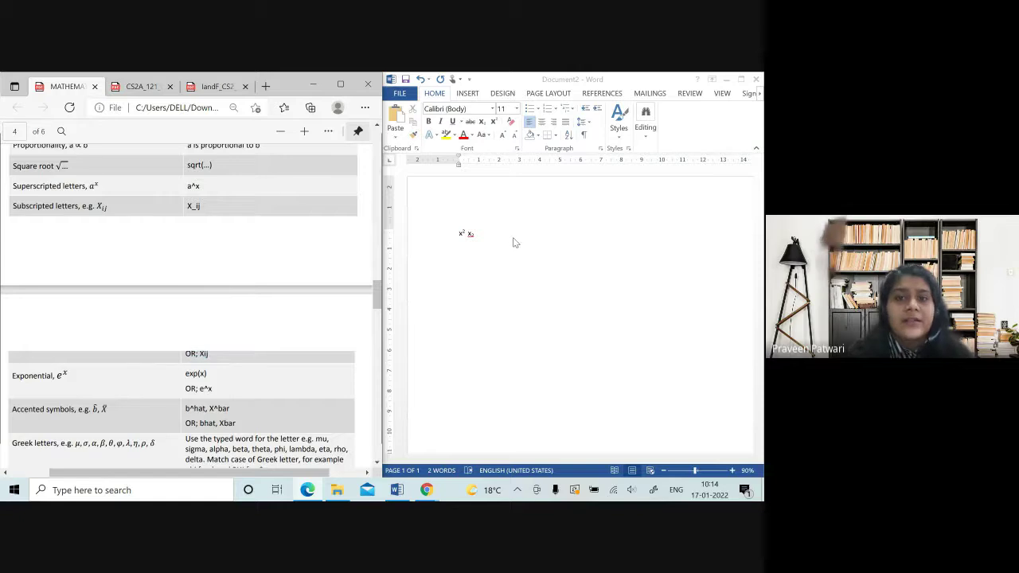
- Add a line below the x² x₂ samples in the document and enter ai on it
left_click(513, 241)
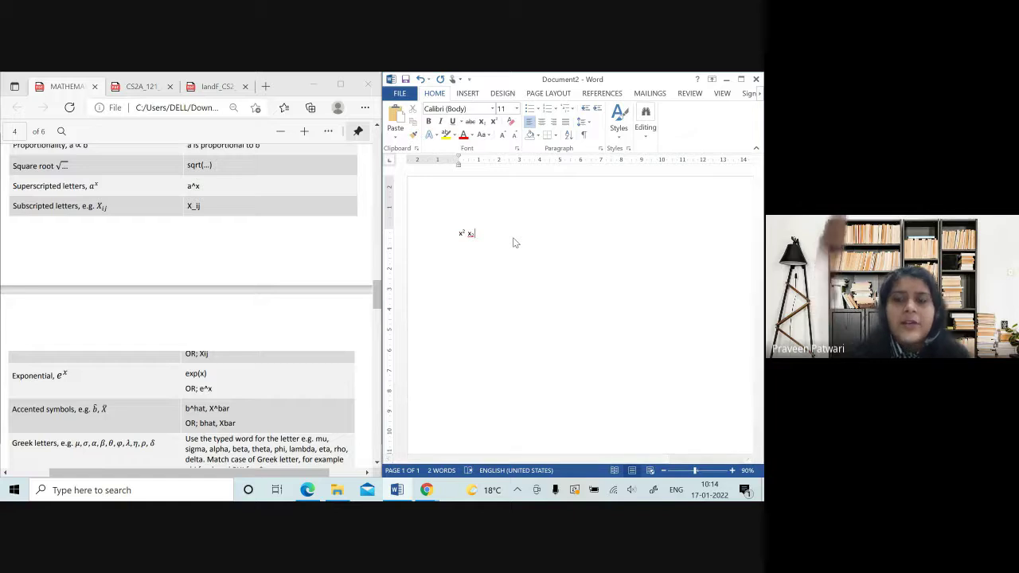
key("Return")
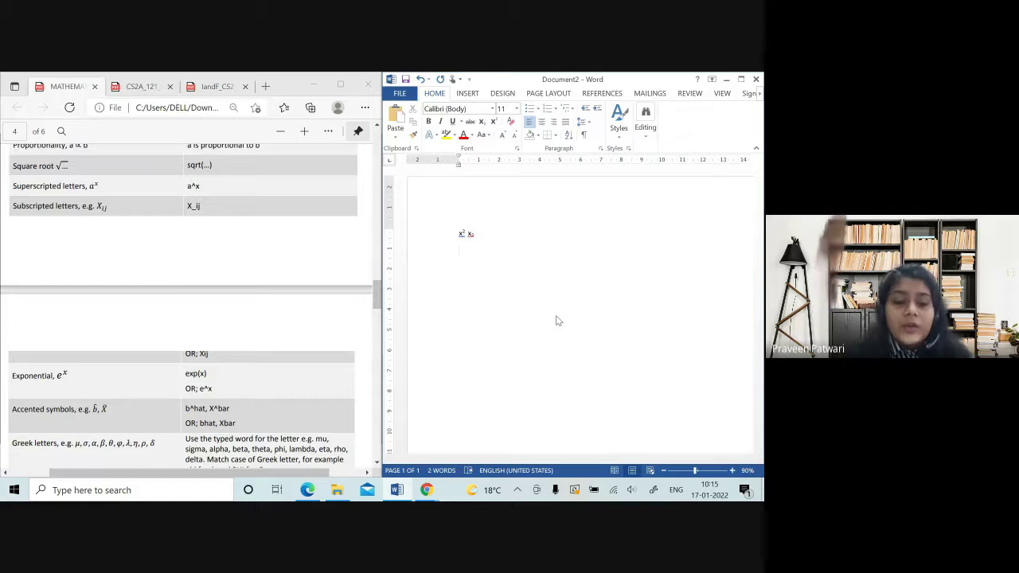
type("a")
type("_i")
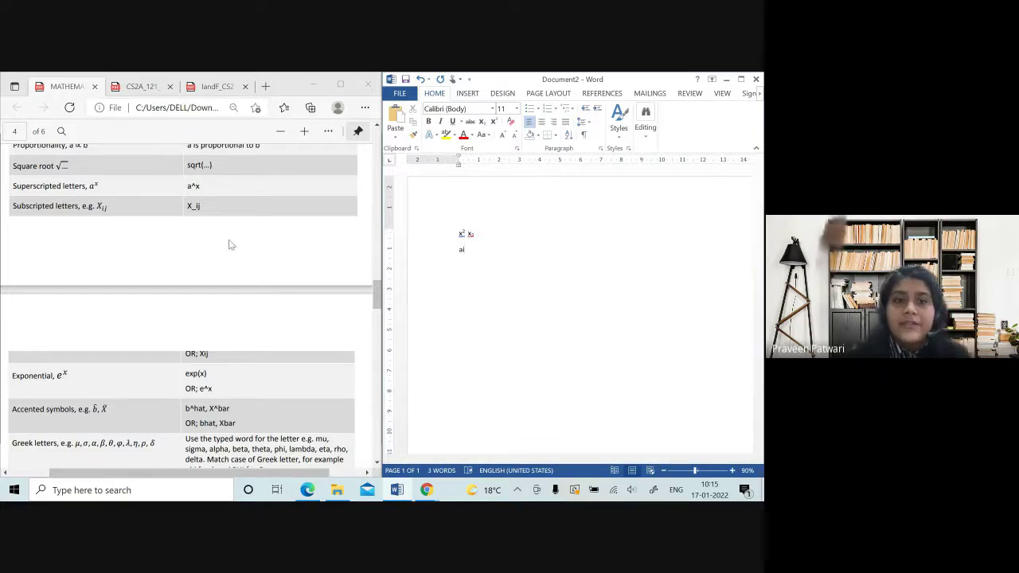
- Highlight the Xij alternative in the PDF's notation table and delete the ai sample from the Word document
left_click_drag(209, 354, 198, 353)
left_click(504, 303)
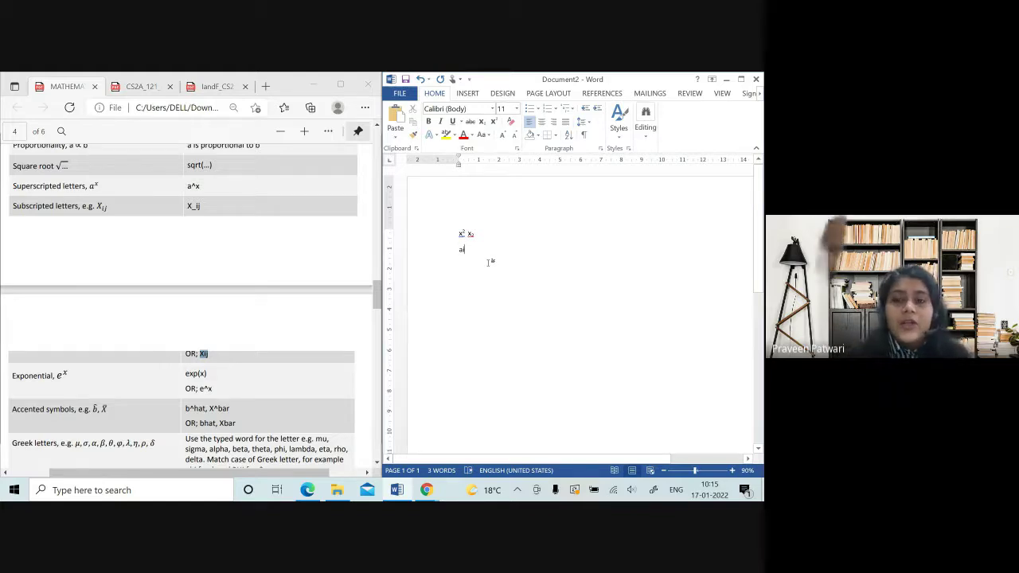
key("BackSpace")
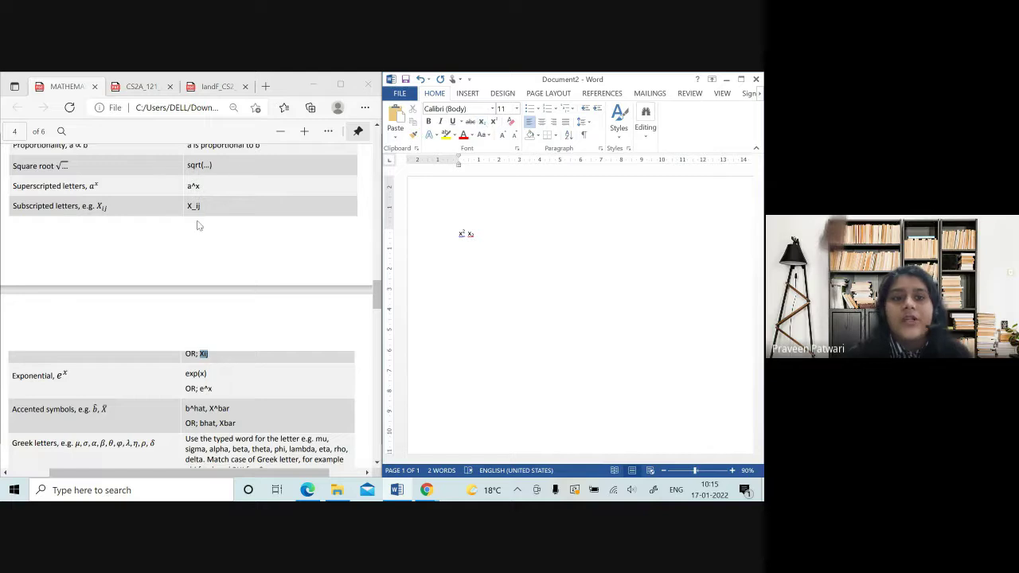
- Review the exponential, accented symbol and Greek letter rows of the PDF's notation table, highlighting exp(x)
scroll(289, 316, "down", 1)
scroll(290, 316, "down", 3)
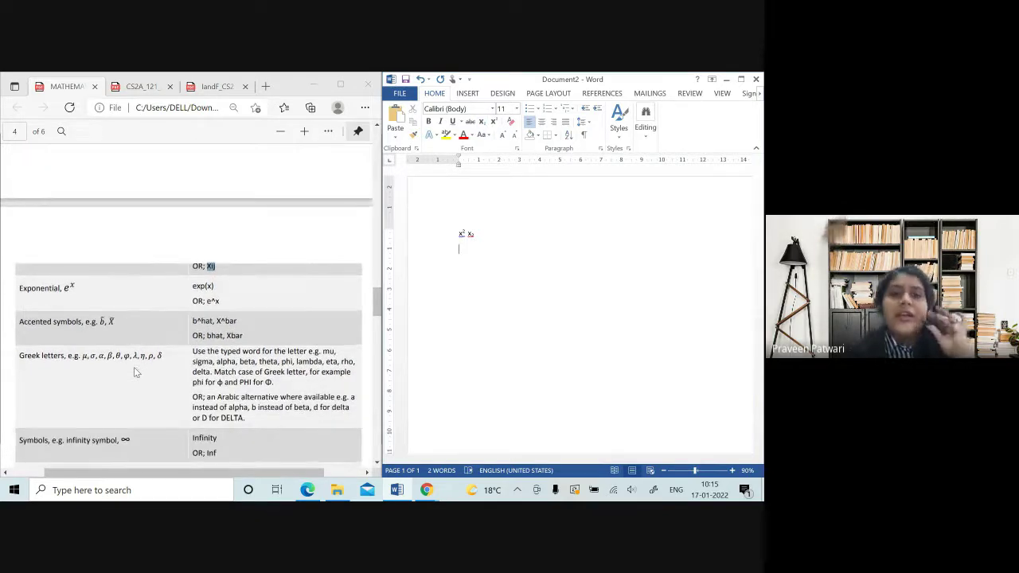
left_click_drag(217, 294, 188, 287)
left_click(220, 299)
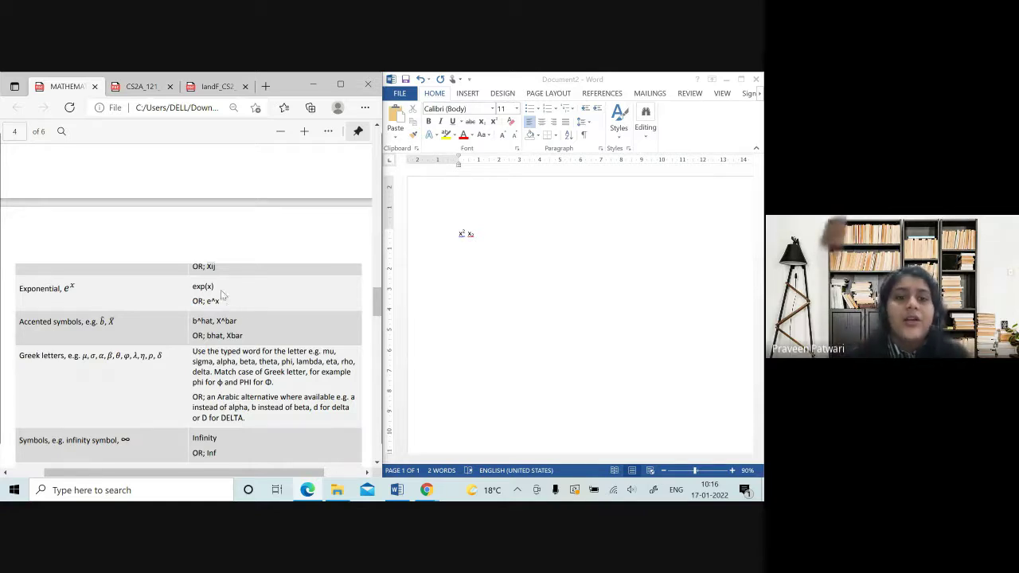
left_click_drag(219, 283, 188, 286)
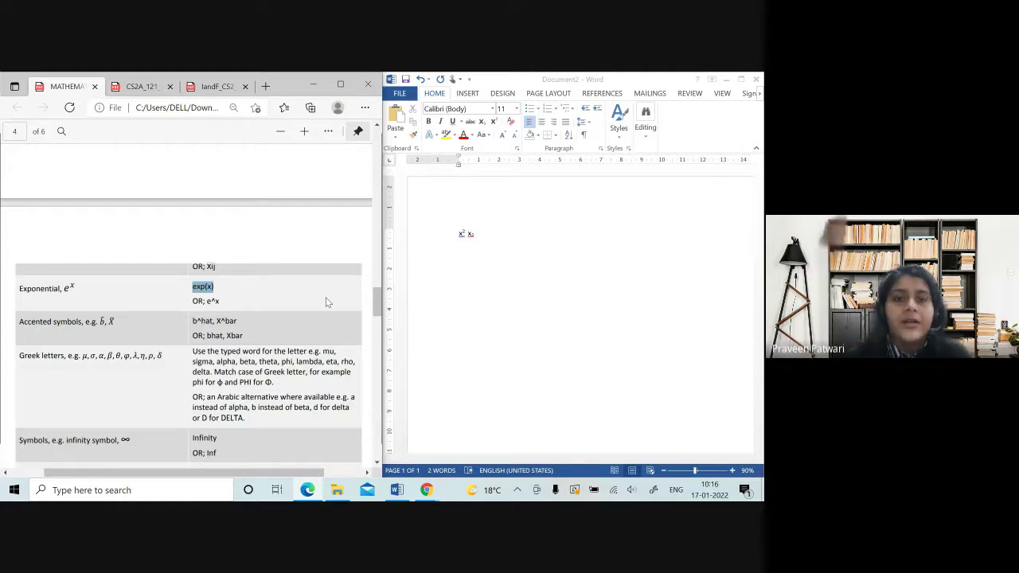
scroll(326, 302, "down", 1)
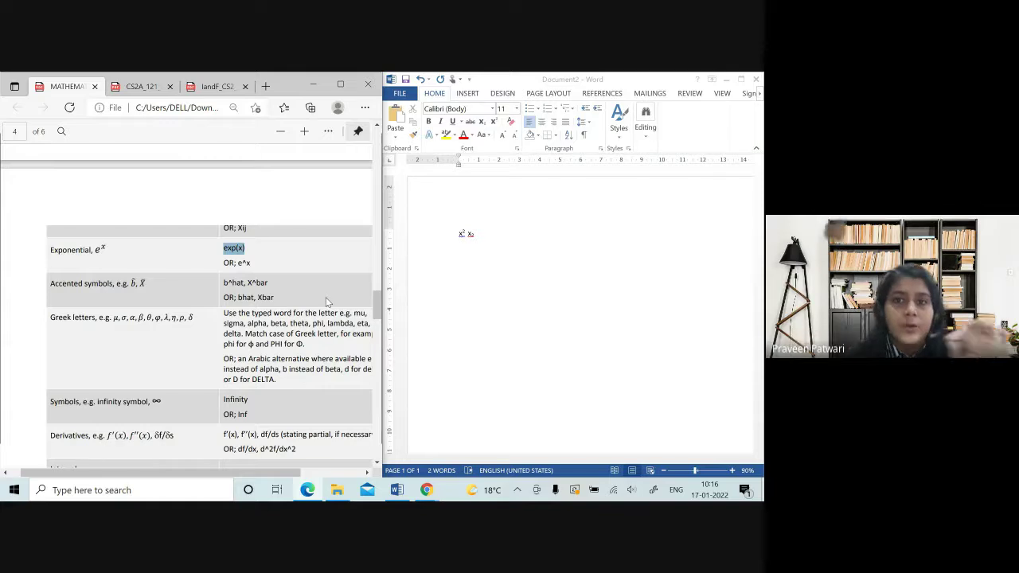
scroll(325, 302, "right", 1)
scroll(326, 301, "down", 2)
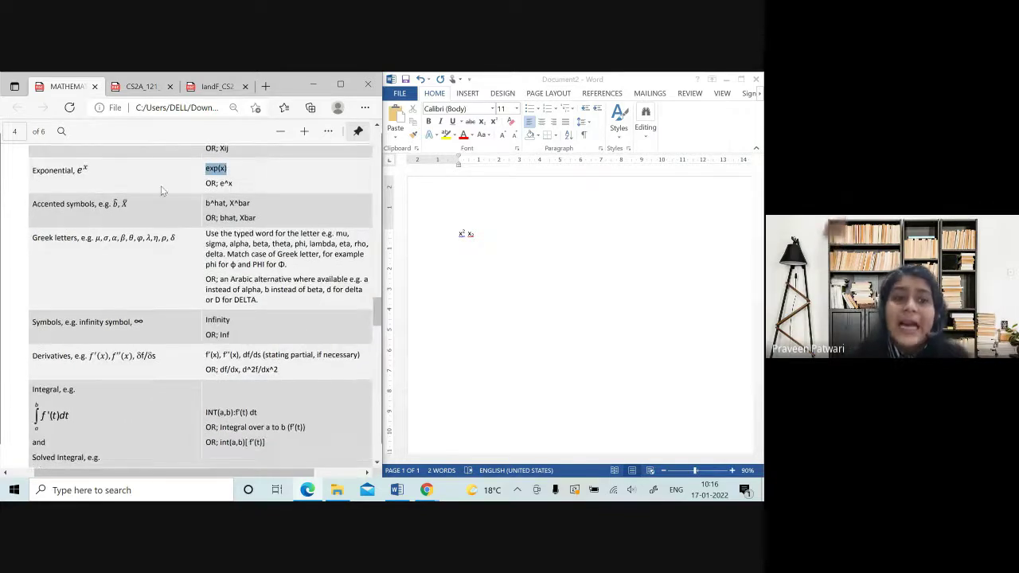
- Enter the accented-symbol samples b^hat and bhat on a new line of the Word document
left_click(464, 287)
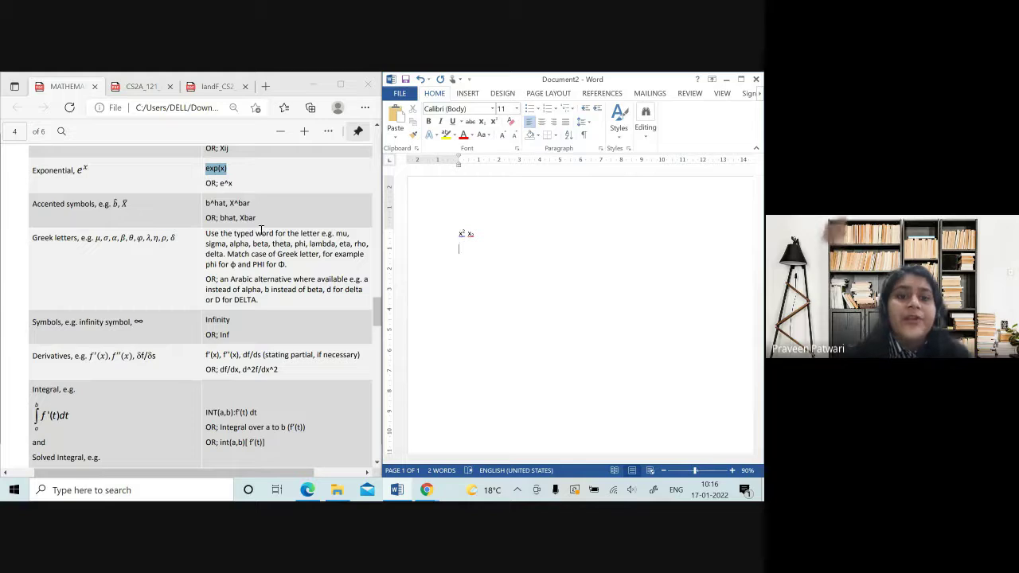
key("Return")
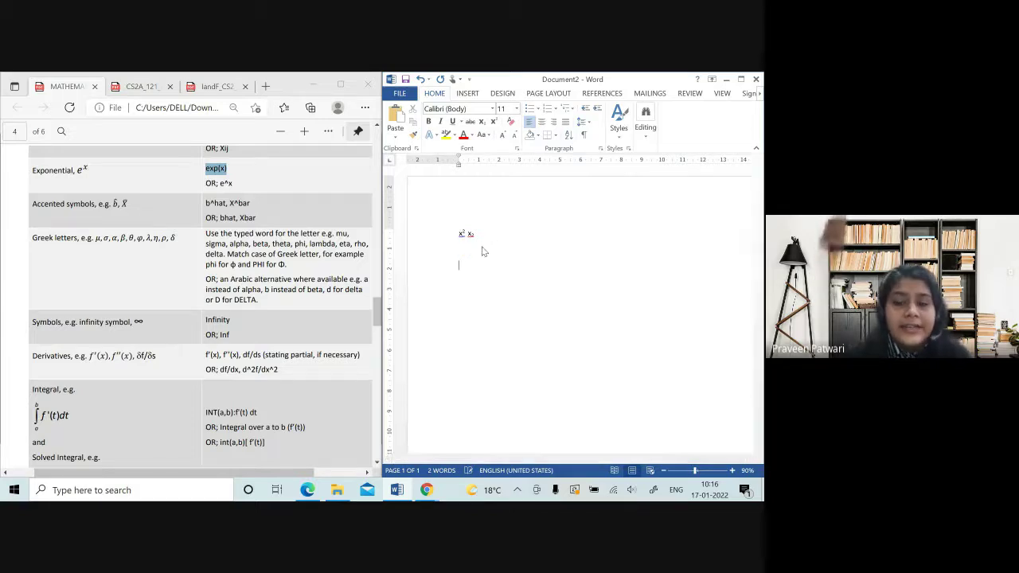
type("b^hat")
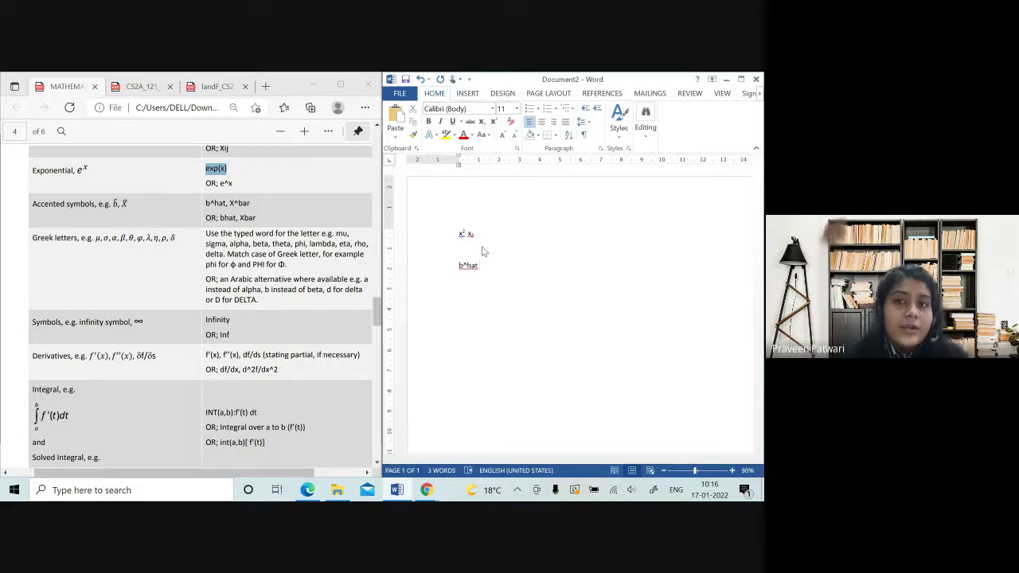
type("bhat")
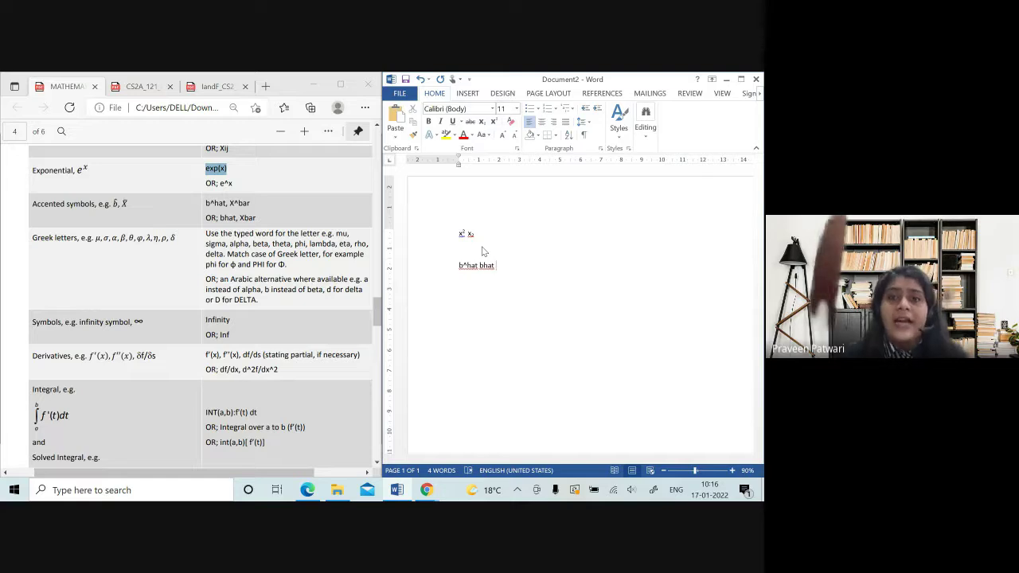
- Delete the b^hat and bhat samples from the document
key("BackSpace")
key("BackSpace")
key("BackSpace")
key("BackSpace")
key("BackSpace")
key("BackSpace")
key("BackSpace")
key("BackSpace")
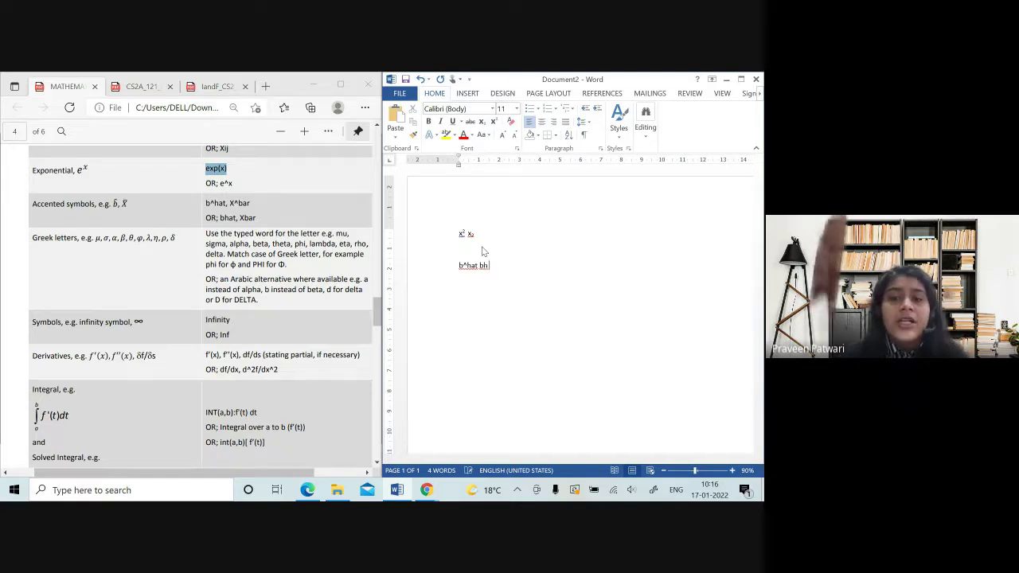
key("BackSpace")
key("BackSpace")
key("BackSpace")
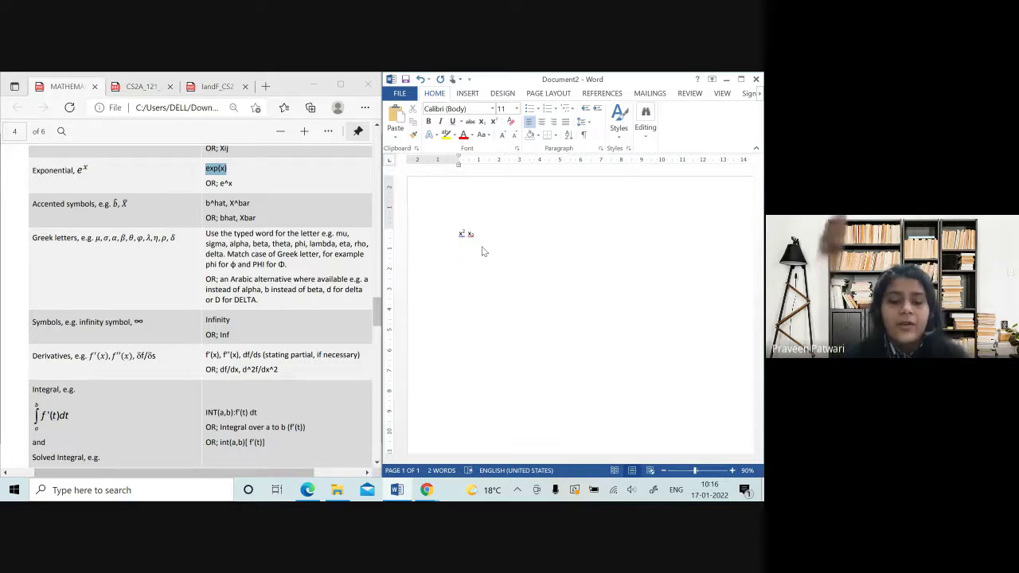
- Try xbar as the plain-text form of the accented X, and delete it again
type("xbar")
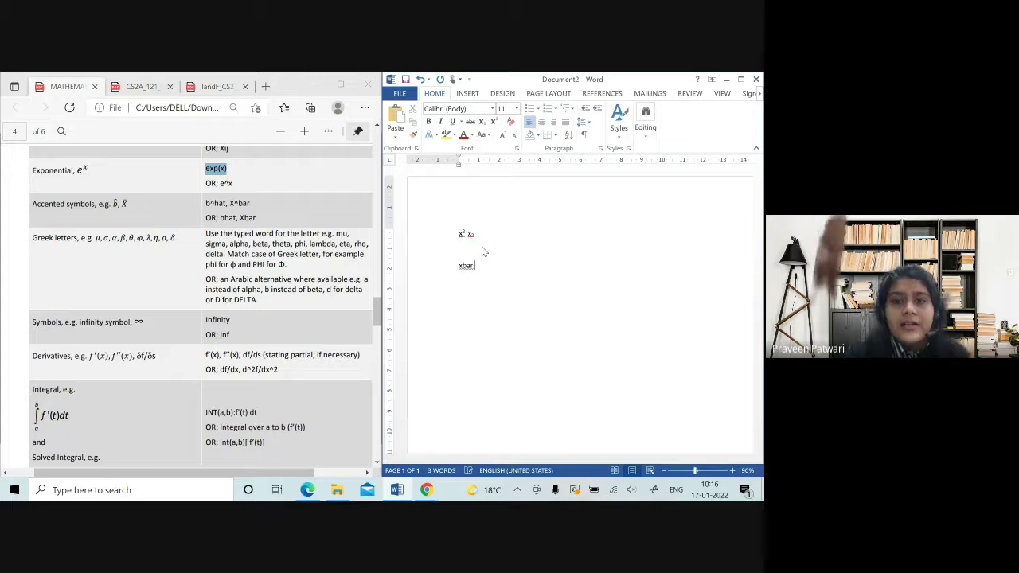
key("BackSpace")
key("BackSpace")
key("BackSpace")
key("BackSpace")
key("BackSpace")
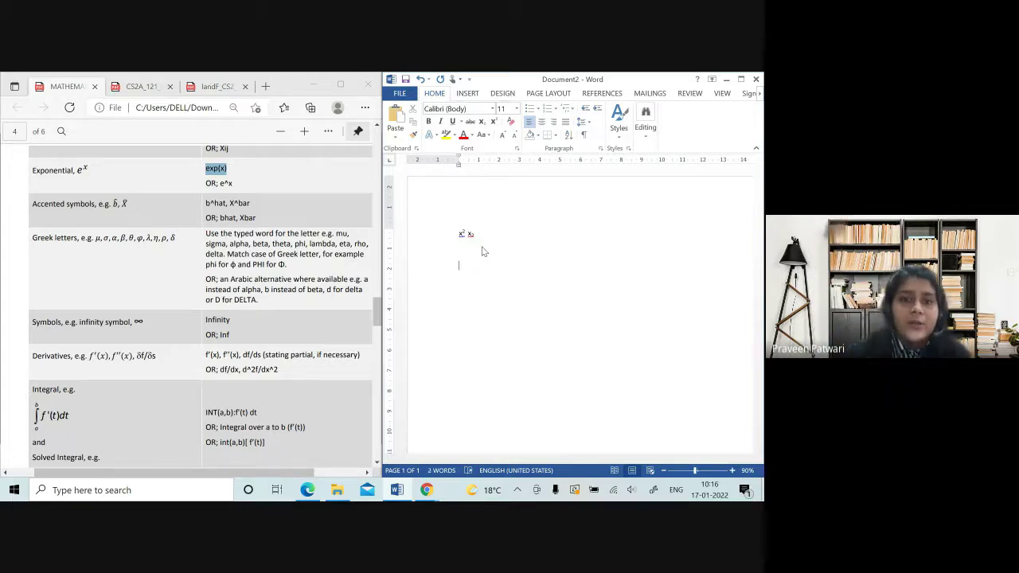
- Clear the exp(x) highlight in the PDF and delete the x² x₂ samples to empty the Word document
left_click(263, 258)
left_click(263, 259)
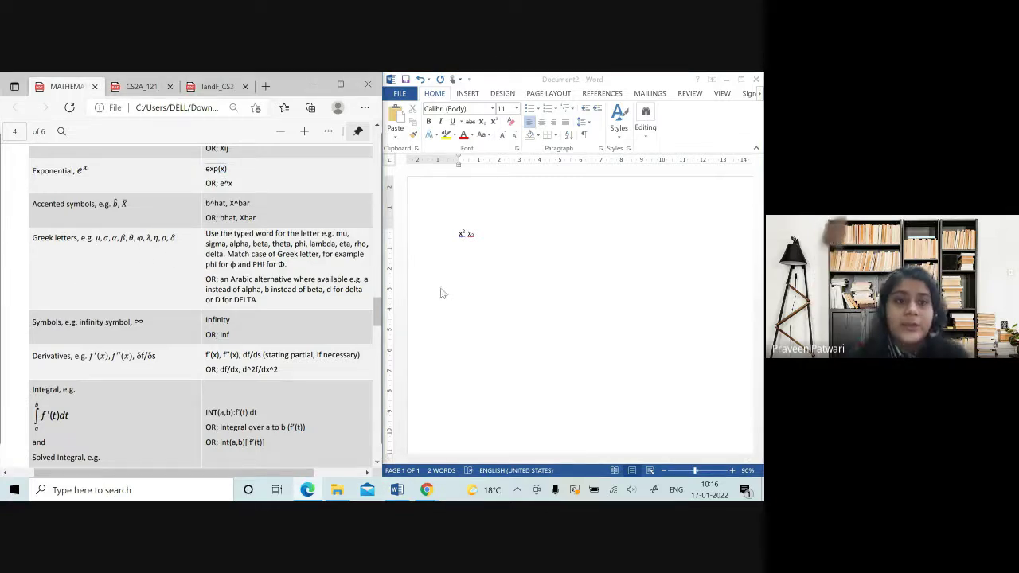
left_click(487, 236)
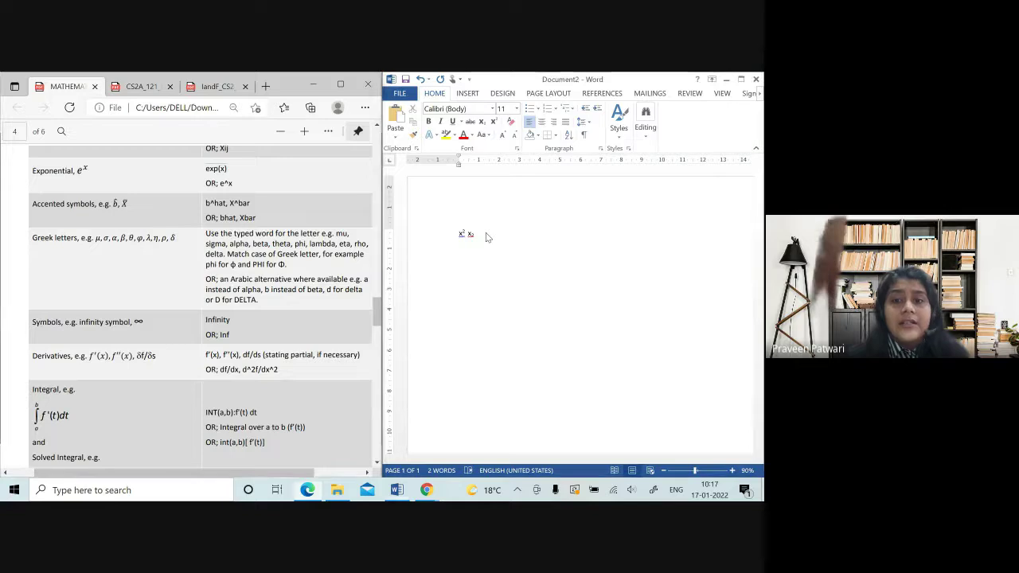
key("BackSpace")
key("BackSpace")
key("BackSpace")
key("BackSpace")
key("BackSpace")
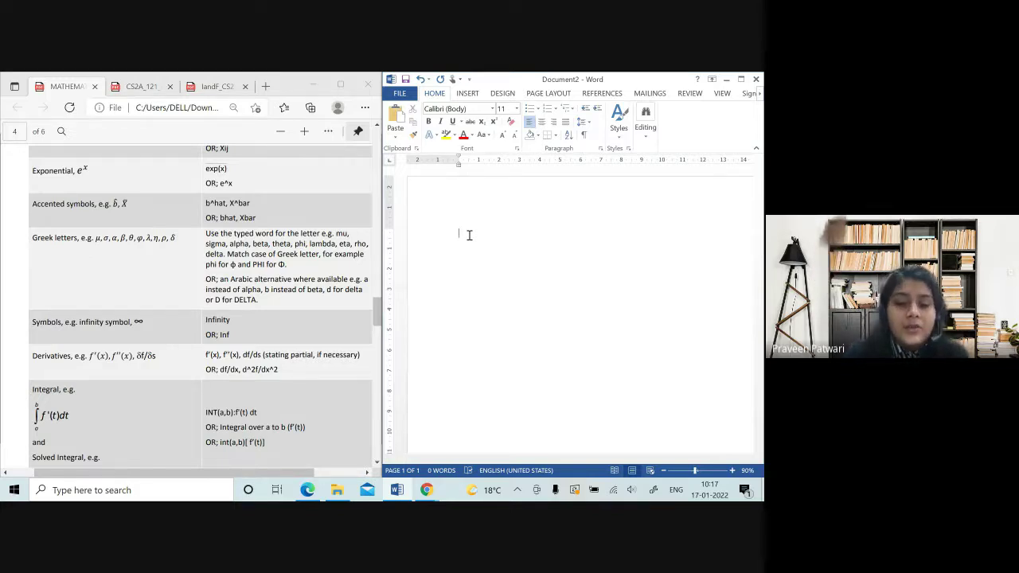
- Enter theta phi on the first line, keeping theta in lowercase, and PHI on a separate line below
type("Theta")
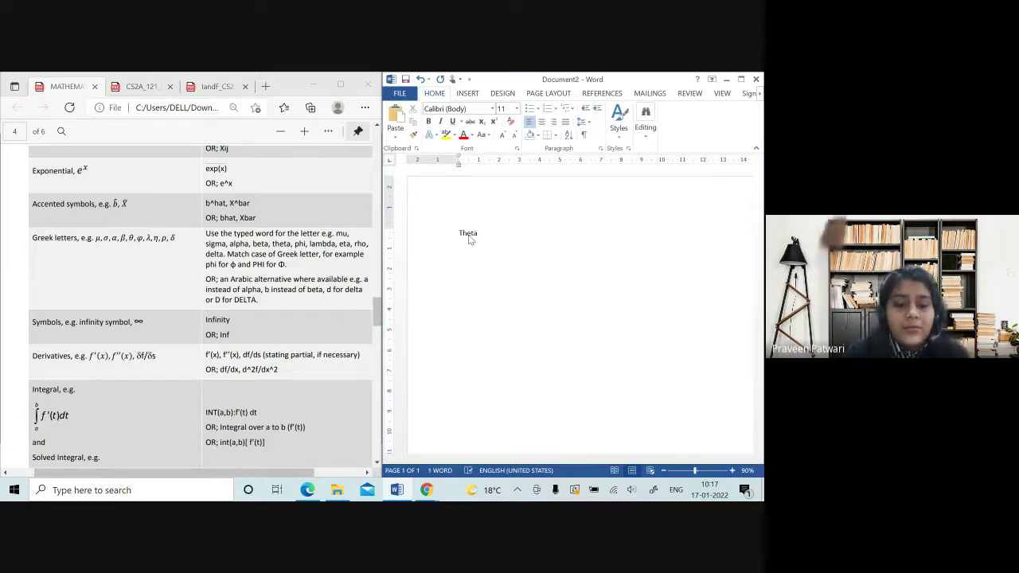
key("ctrl+z")
type("phi")
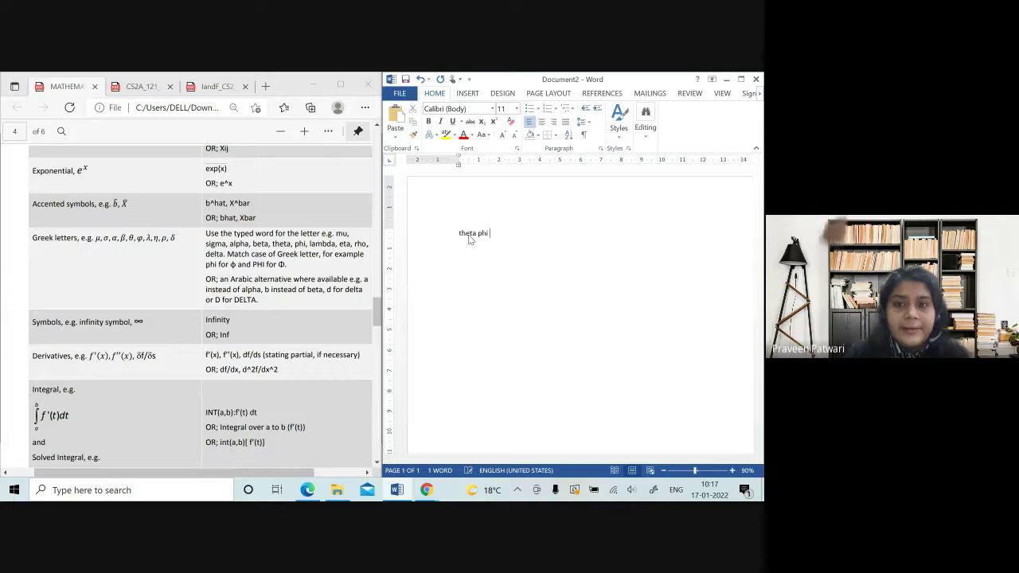
key("Return")
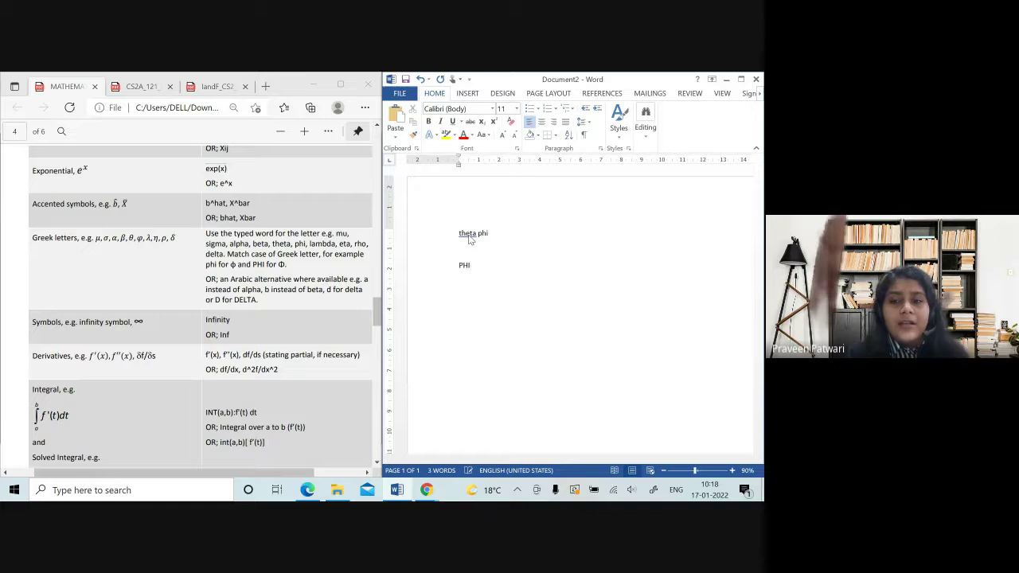
- Try writing the PHI sample as Phi and as phi, and clear it
key("BackSpace")
key("BackSpace")
key("BackSpace")
type("Phi")
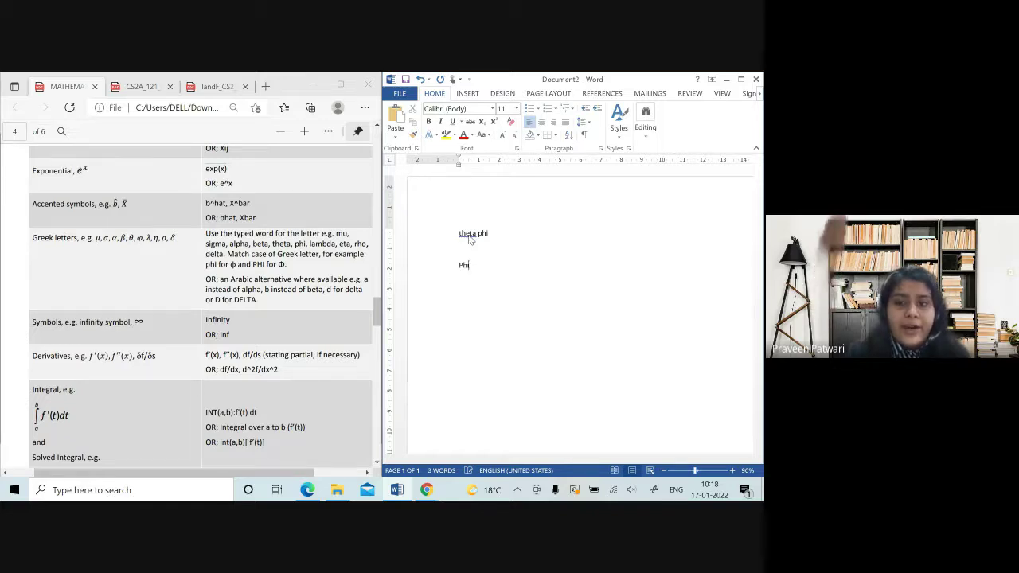
key("BackSpace")
key("BackSpace")
key("BackSpace")
key("BackSpace")
type("phi")
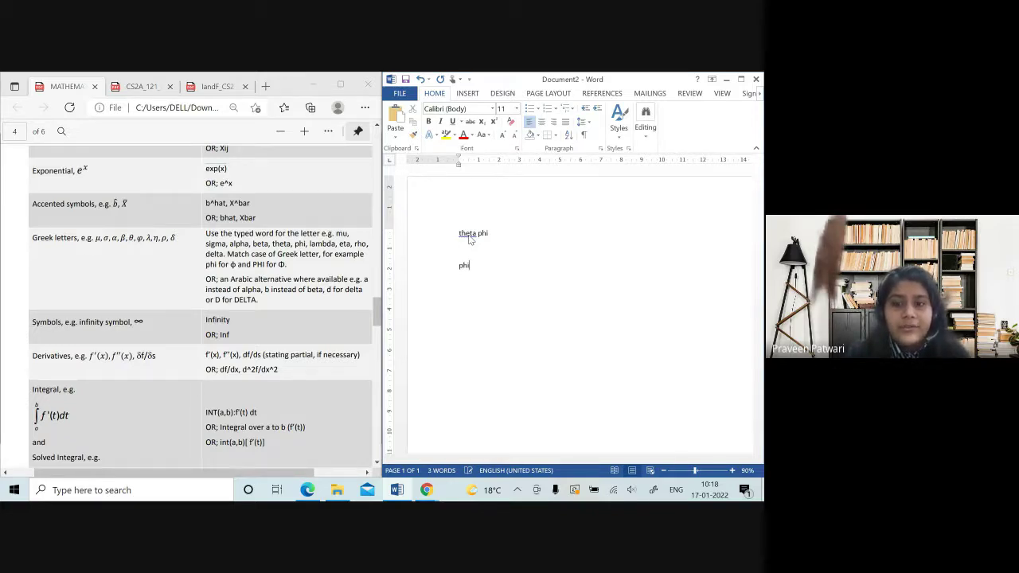
key("BackSpace")
key("BackSpace")
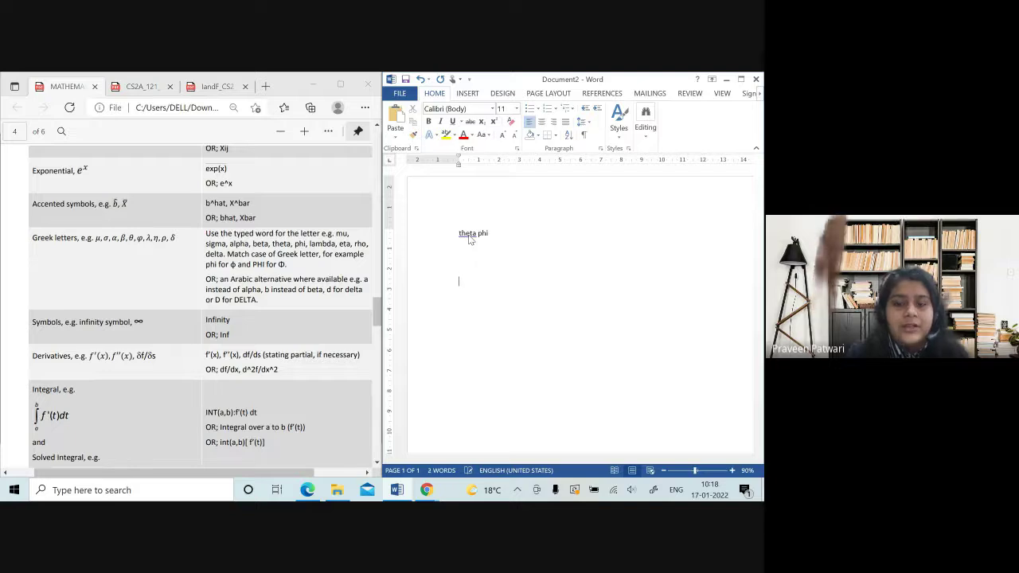
- Try delta as another Greek letter name on a new line, and delete it
type("T")
key("BackSpace")
key("Return")
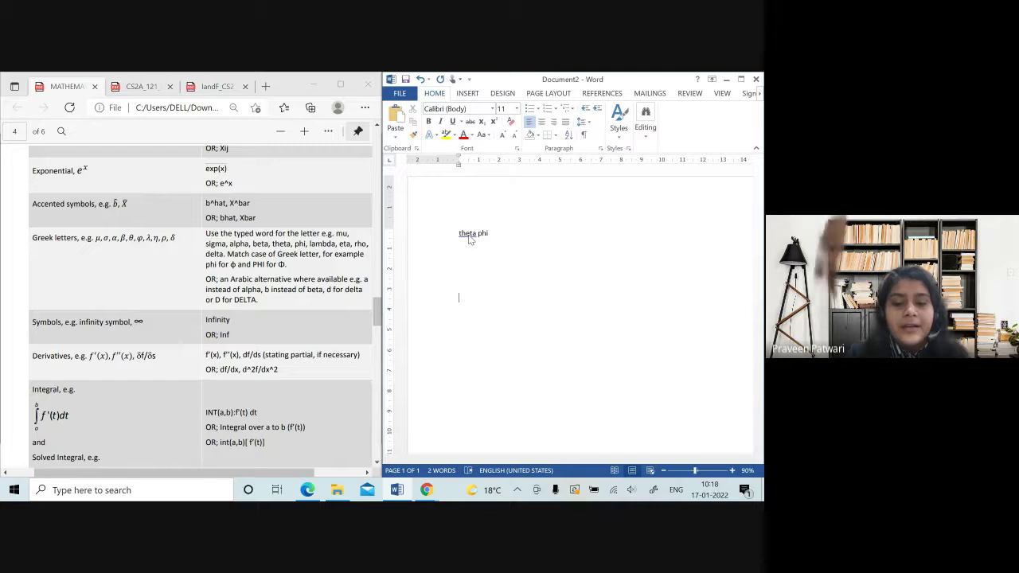
type("delta")
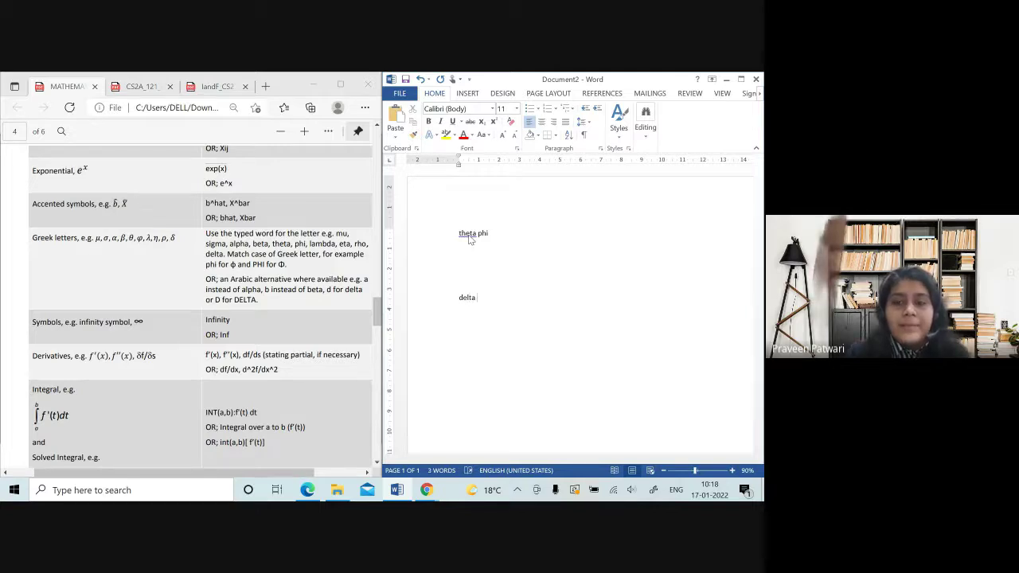
key("BackSpace")
key("BackSpace")
key("BackSpace")
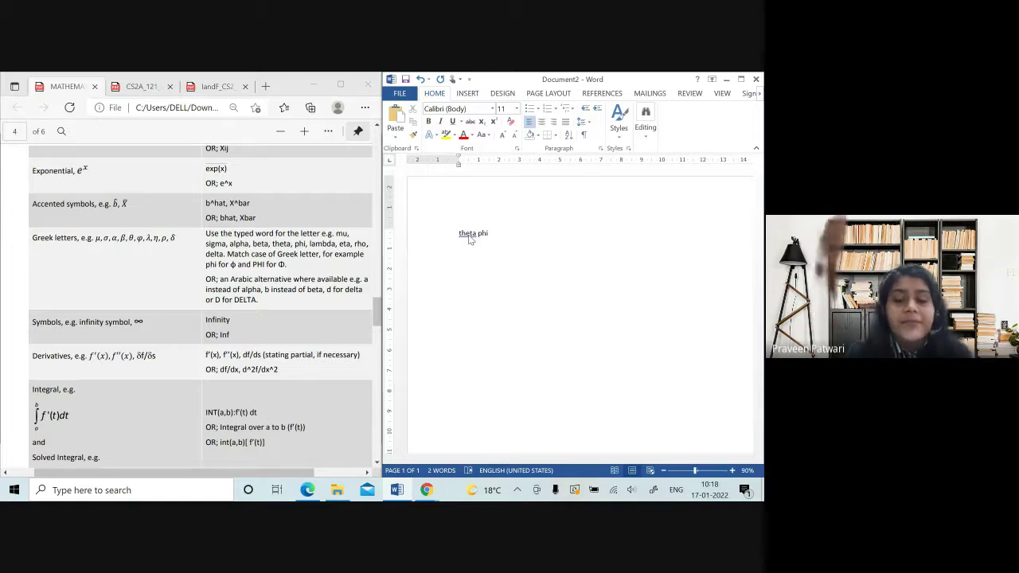
- Enter PHI on the line directly below theta phi and clear all text from the document
type("HI")
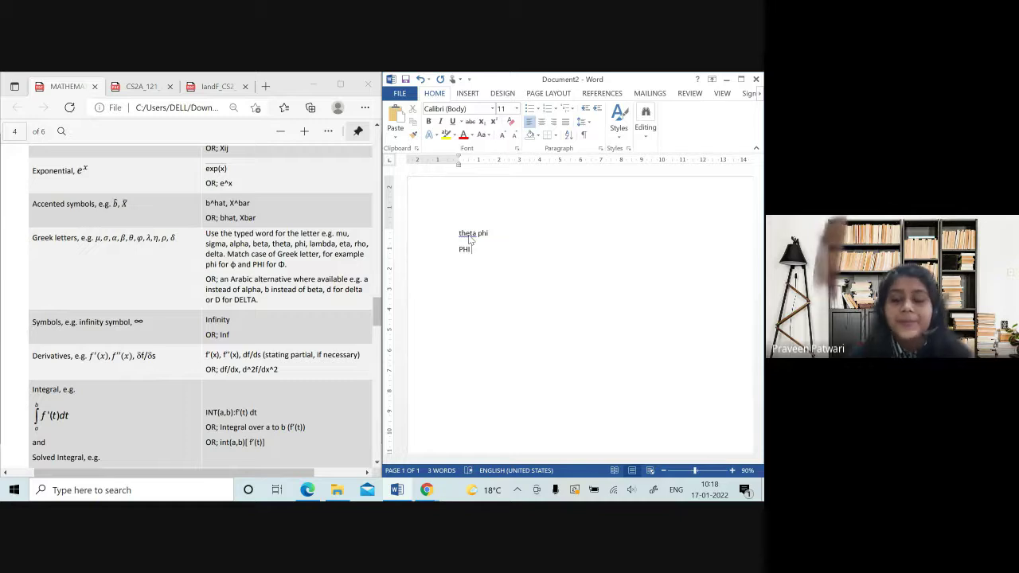
key("BackSpace")
key("BackSpace")
key("BackSpace")
key("BackSpace")
key("BackSpace")
key("BackSpace")
key("BackSpace")
key("BackSpace")
key("BackSpace")
key("BackSpace")
key("BackSpace")
key("BackSpace")
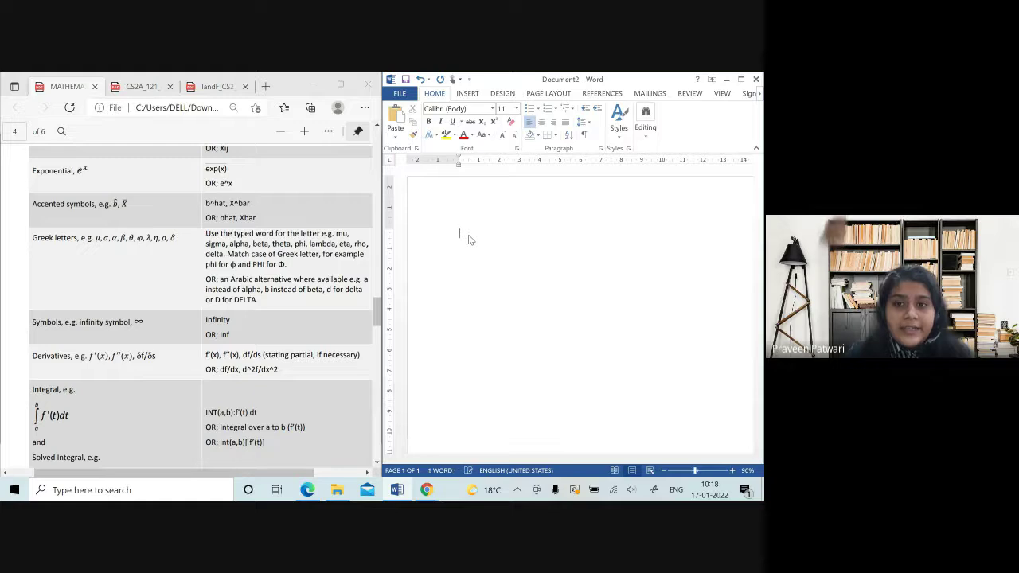
- Insert an equation containing uppercase Φ and lowercase ϕ, entered as \Phi and \phi
key("alt+equal")
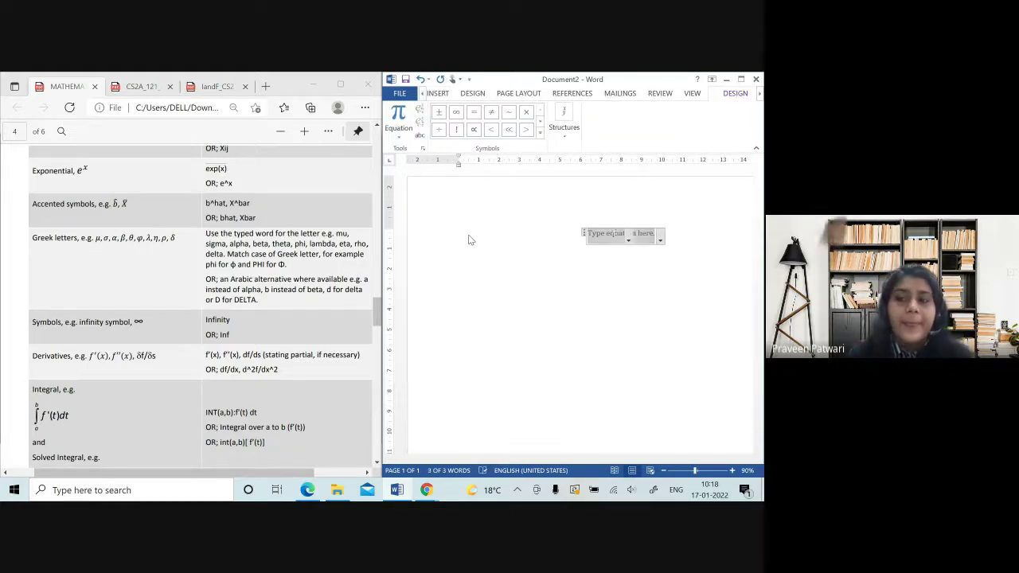
type("\\Phi ")
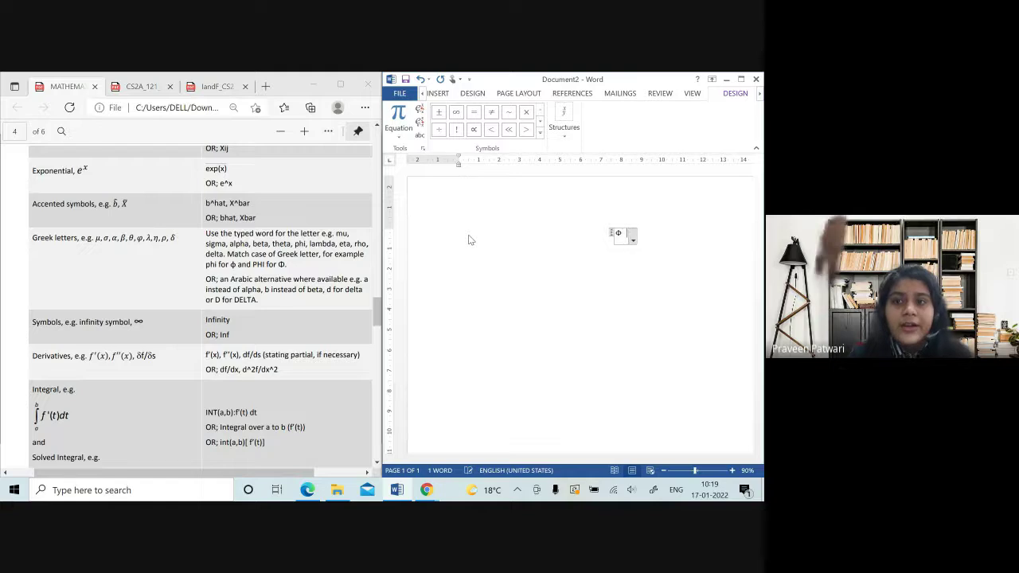
type(" \\phi")
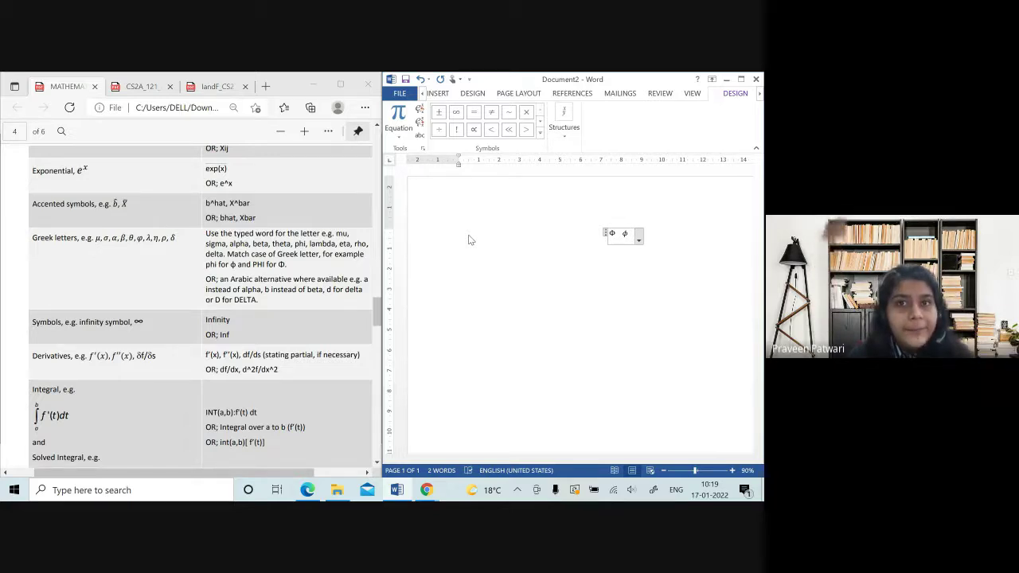
- Delete the equation containing Φ and ϕ, leaving the document empty
key("BackSpace")
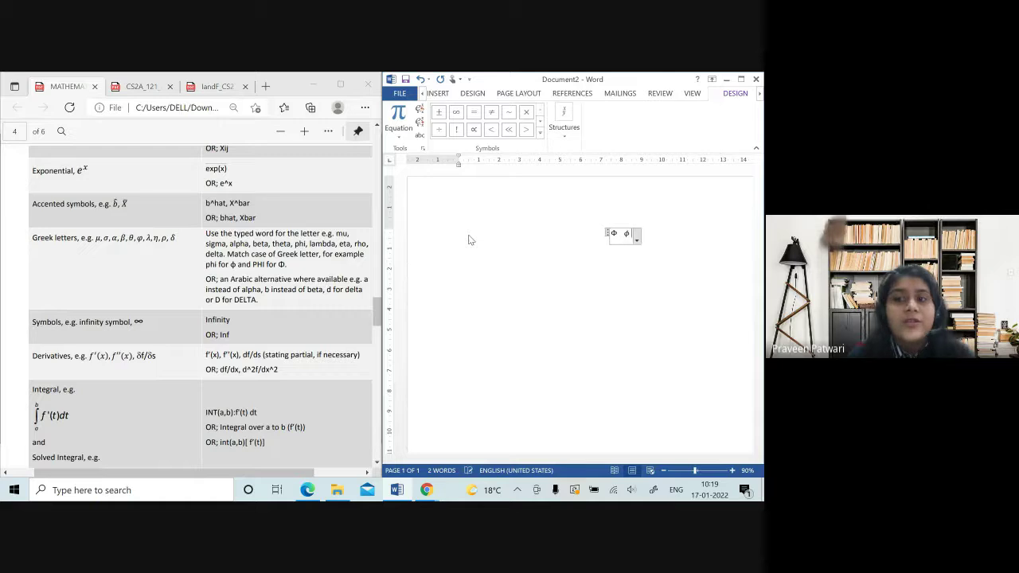
key("BackSpace")
key("BackSpace")
key("BackSpace")
key("BackSpace")
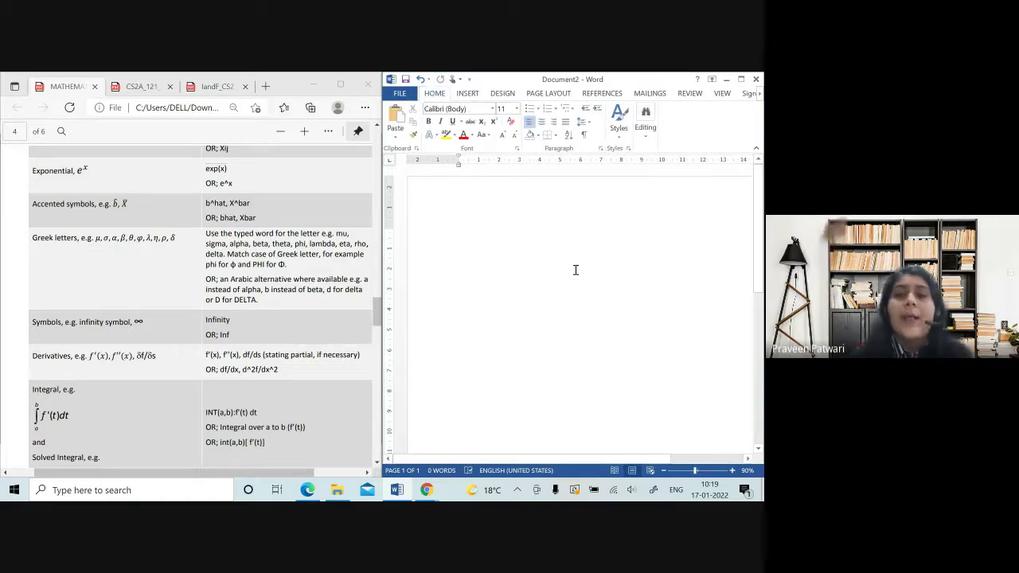
- Look up the Greek small letter phi in Word's full symbol list, in the Greek and Coptic subset
left_click(467, 93)
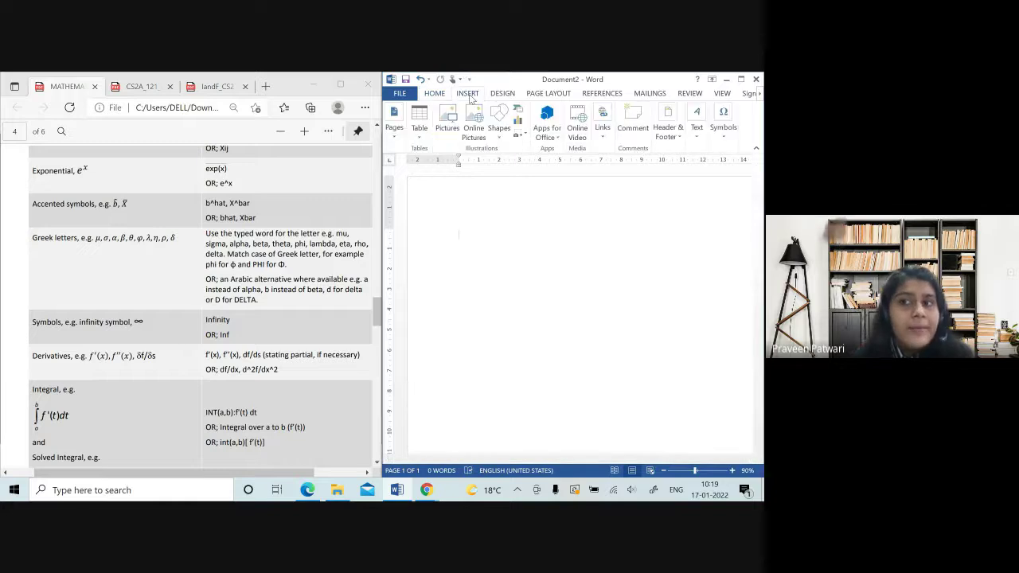
left_click(726, 132)
left_click(749, 185)
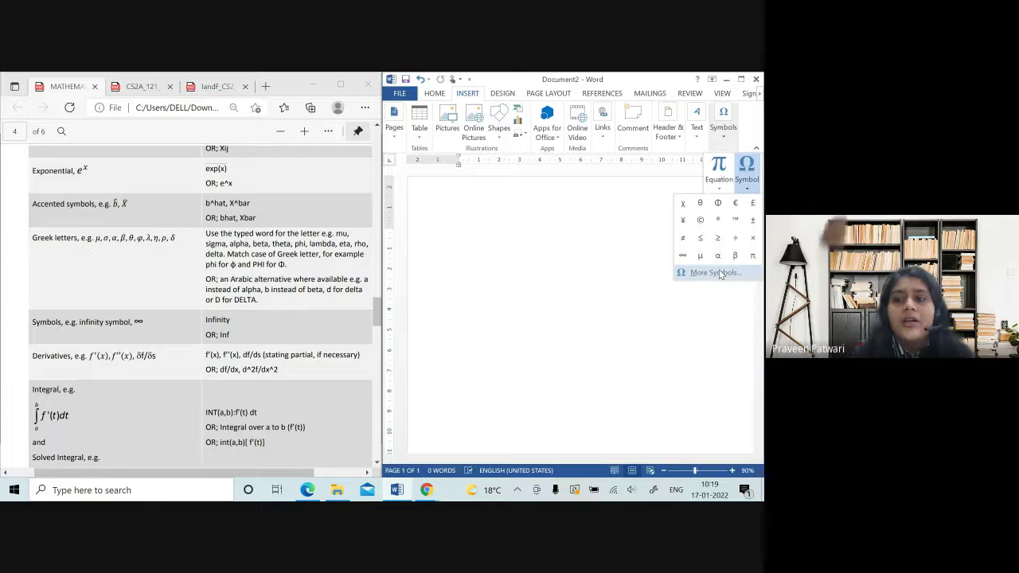
left_click(714, 273)
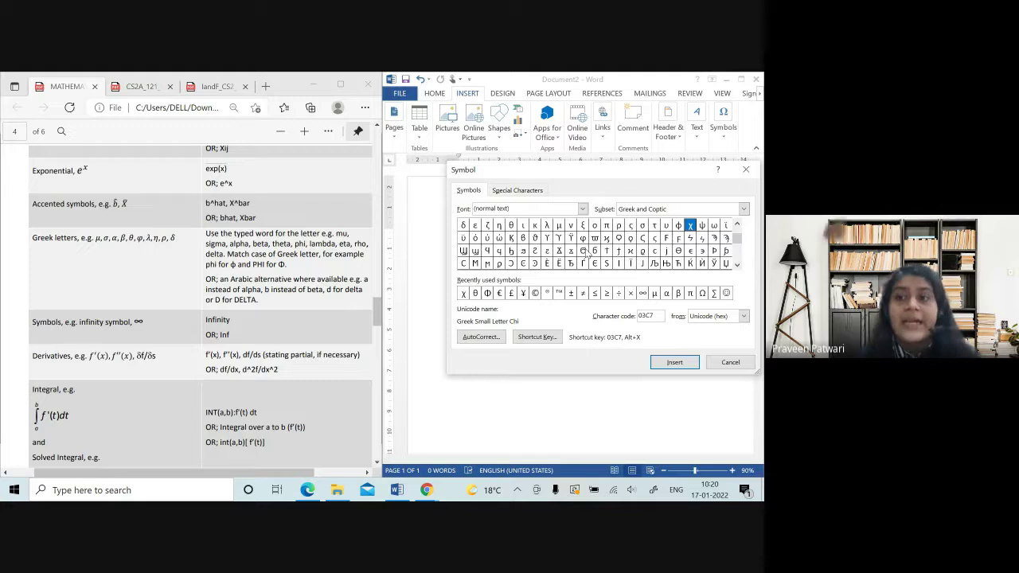
left_click(677, 226)
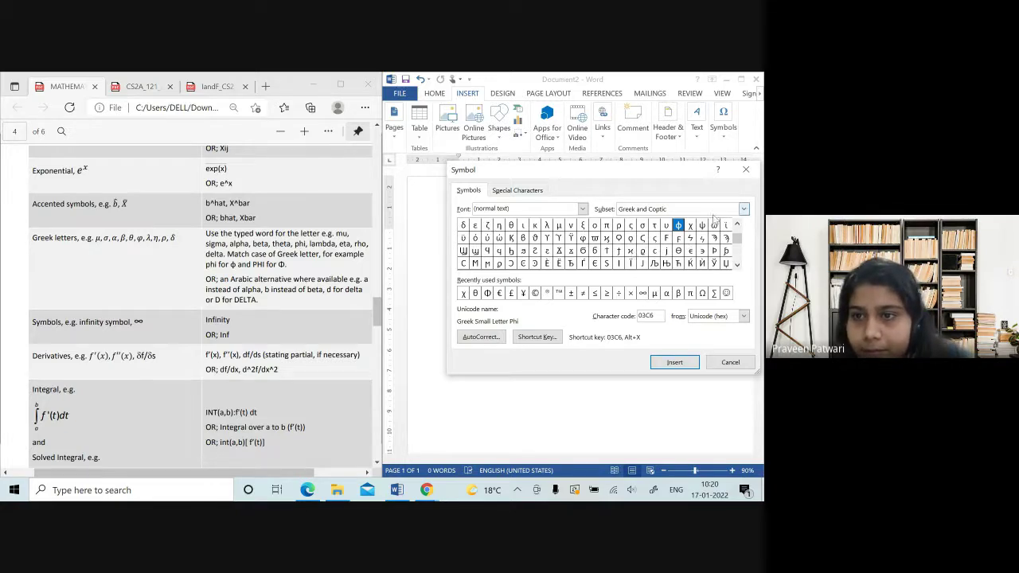
- Browse the symbol grid down into the Cyrillic subset as far as the capital letter Ф, character code 0424
key("Down")
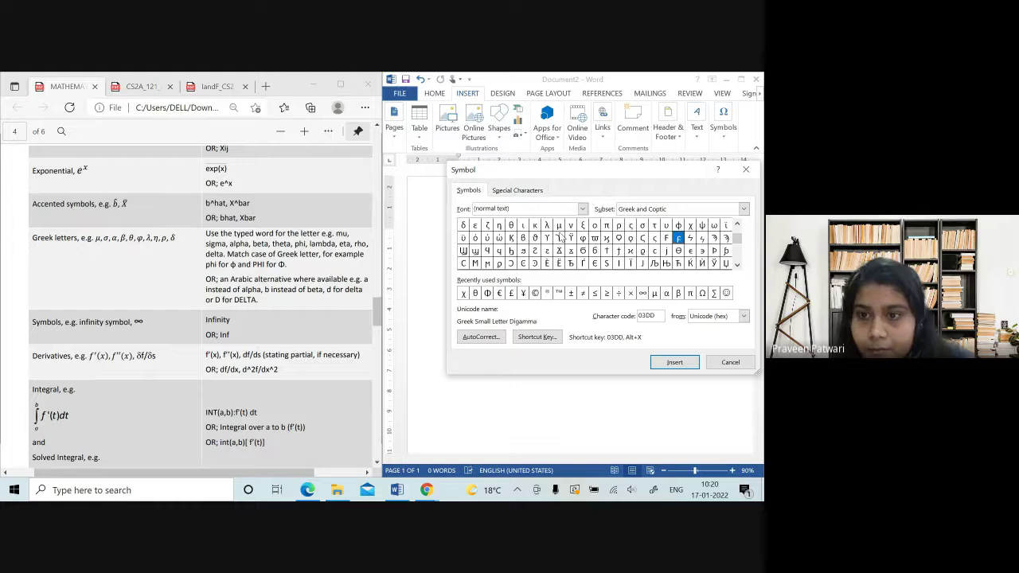
key("Down")
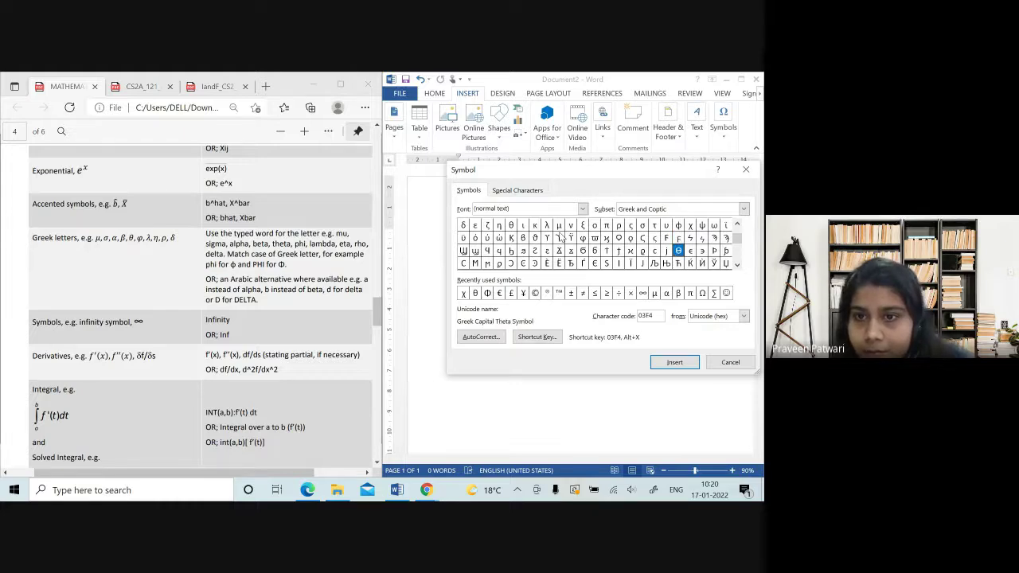
key("Down")
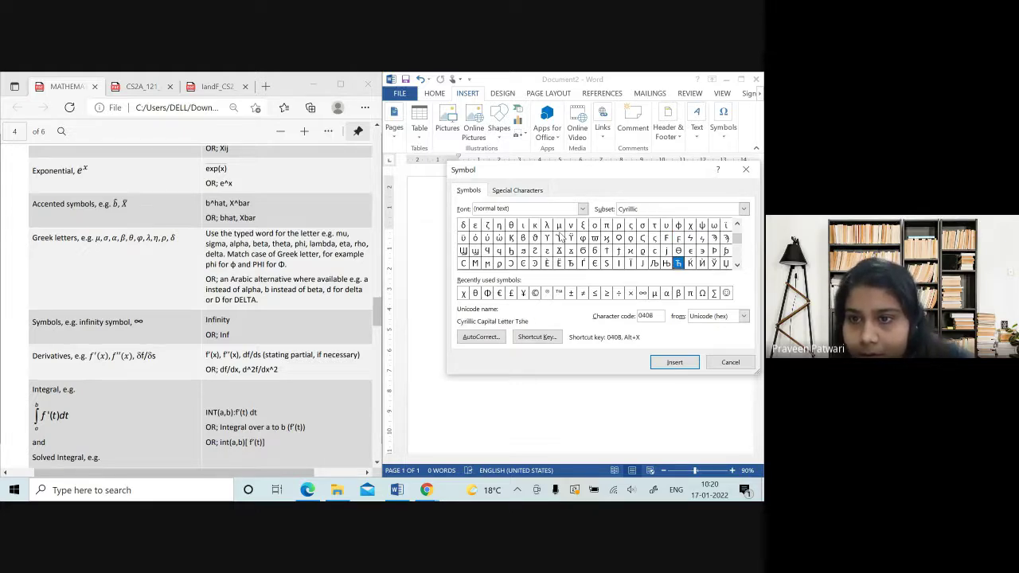
key("Down")
key("Down")
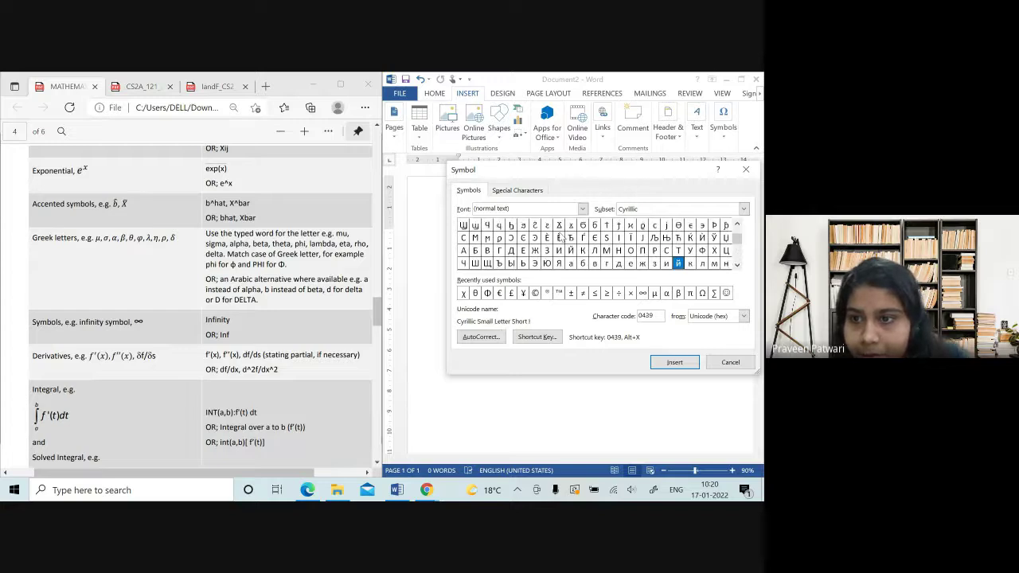
key("Up")
key("Right")
key("Right")
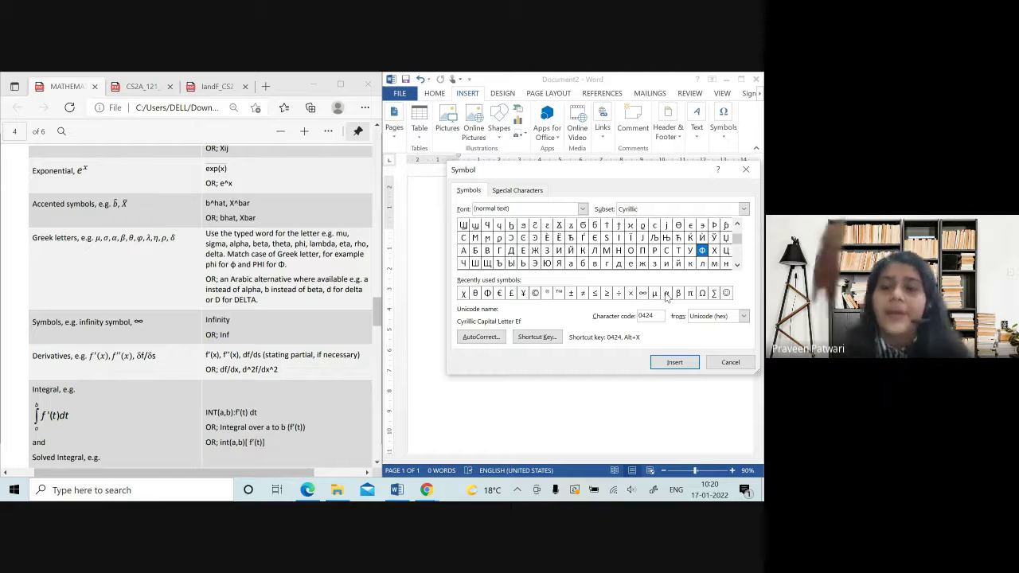
- Return to the Greek small letter phi, character code 03C6, and close the symbol list without inserting anything
key("Up")
key("Up")
key("Up")
key("Up")
key("Up")
key("Up")
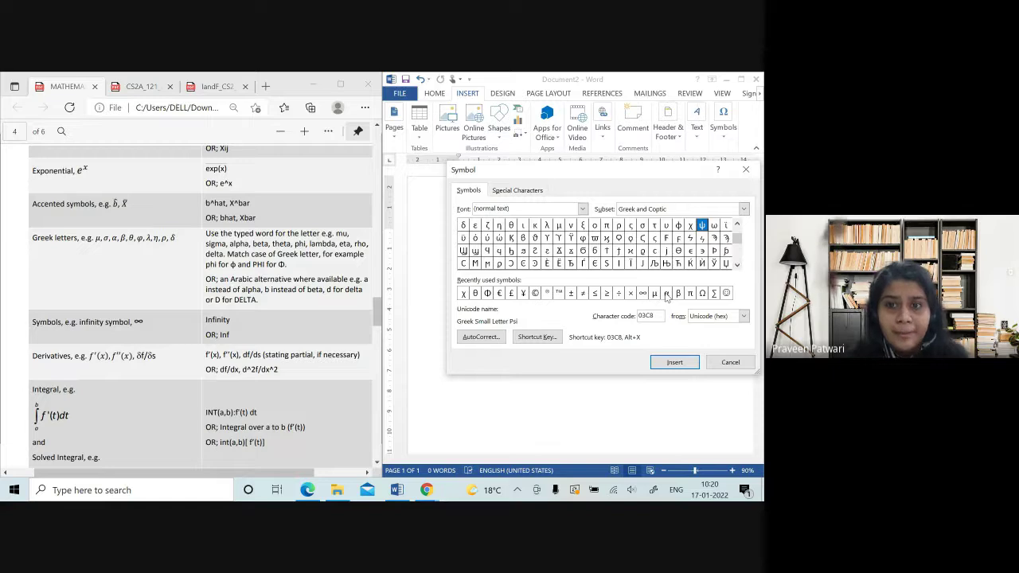
key("Down")
key("Up")
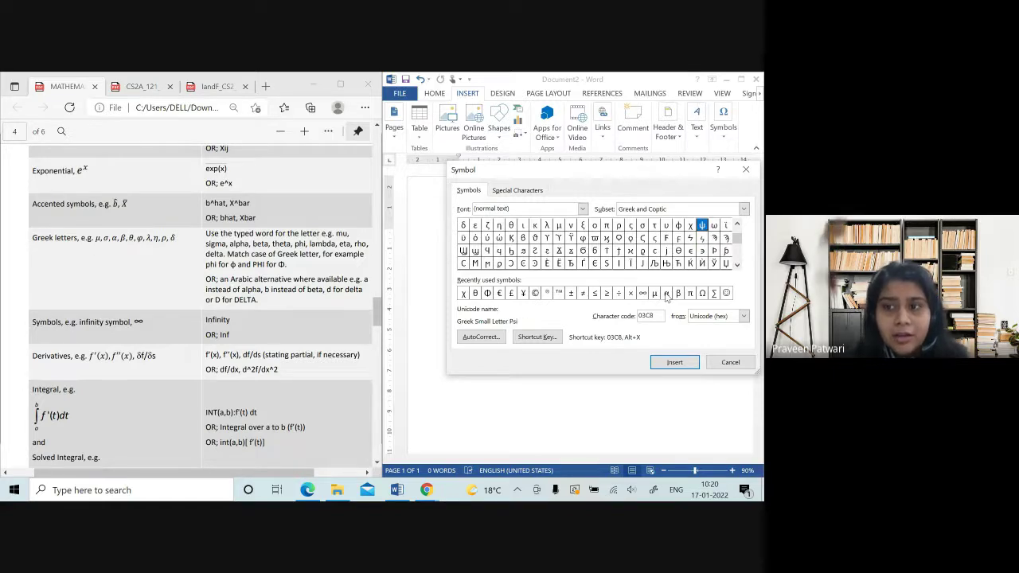
key("Left")
key("Left")
key("Left")
key("Left")
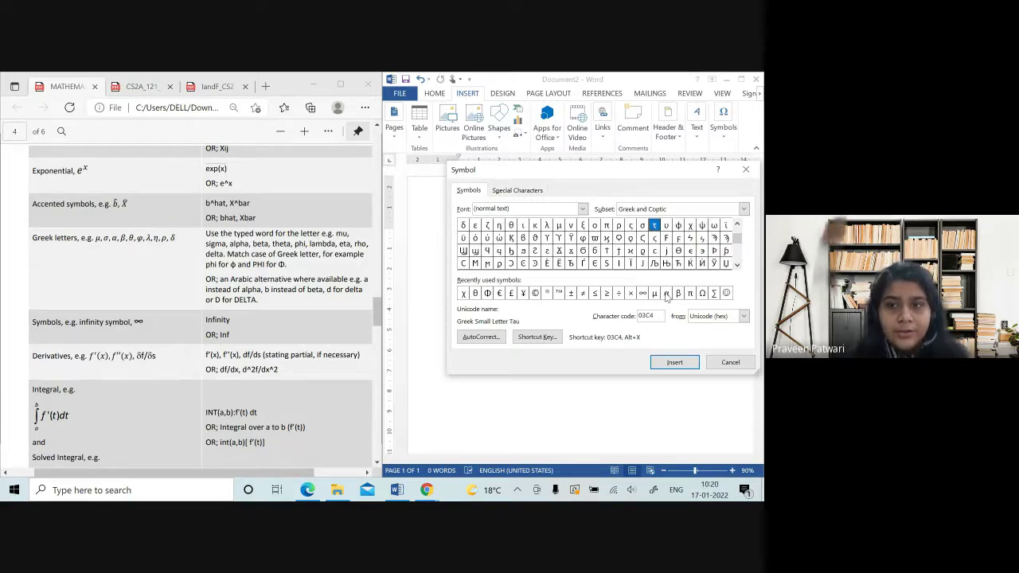
key("Right")
key("Right")
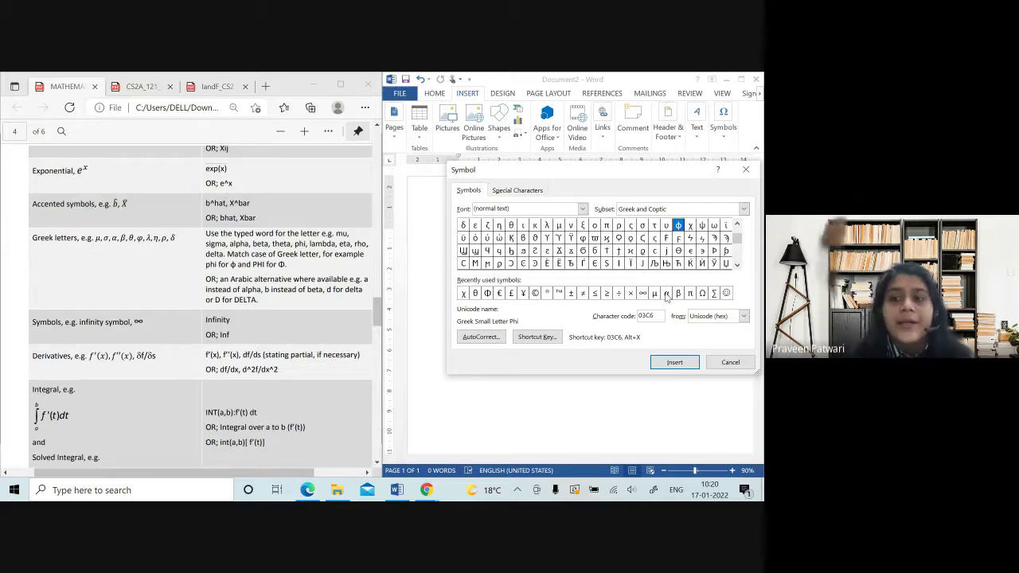
left_click(730, 363)
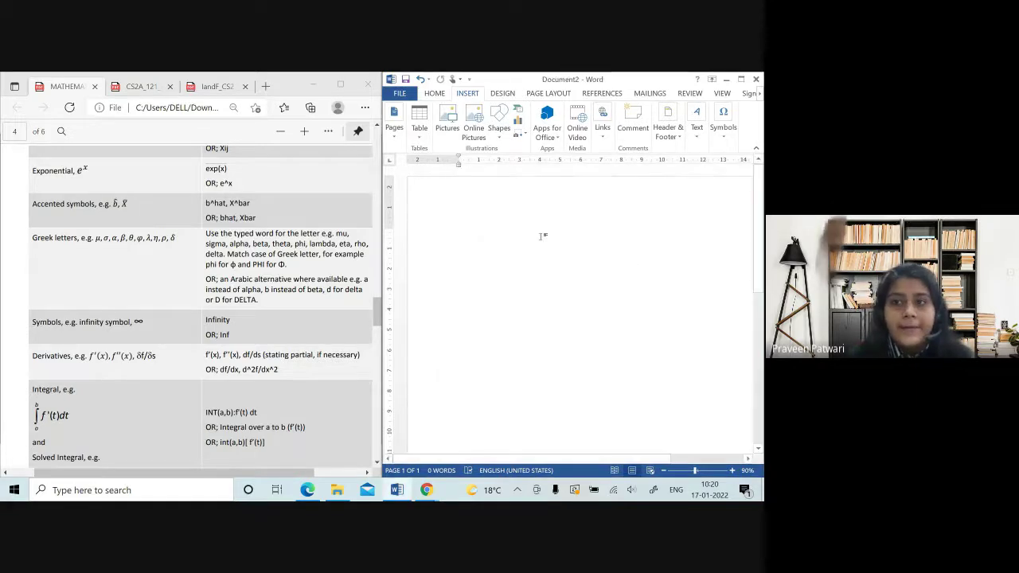
- Show the full symbol list once more and close it without inserting a symbol
left_click(723, 121)
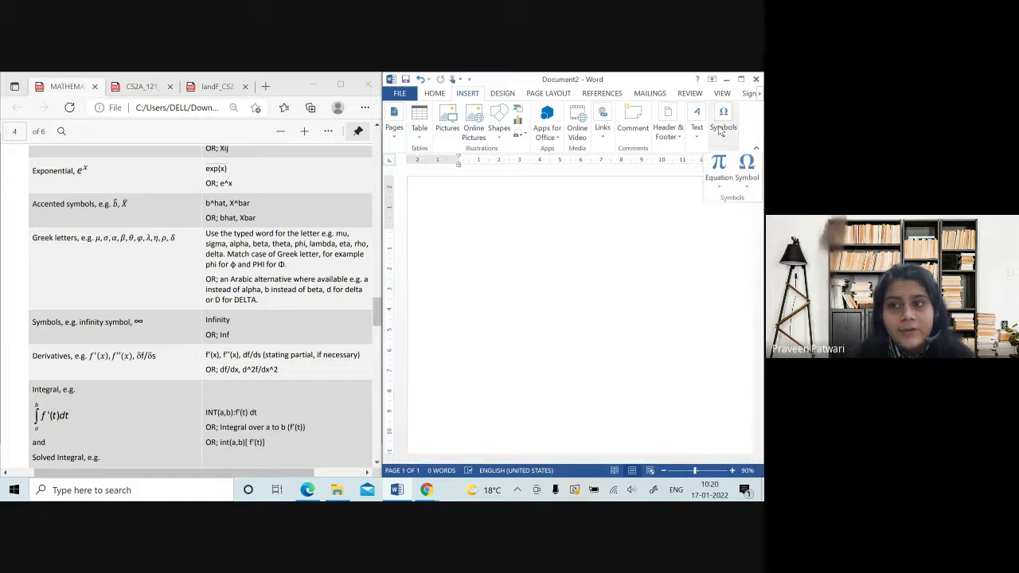
left_click(752, 185)
left_click(706, 249)
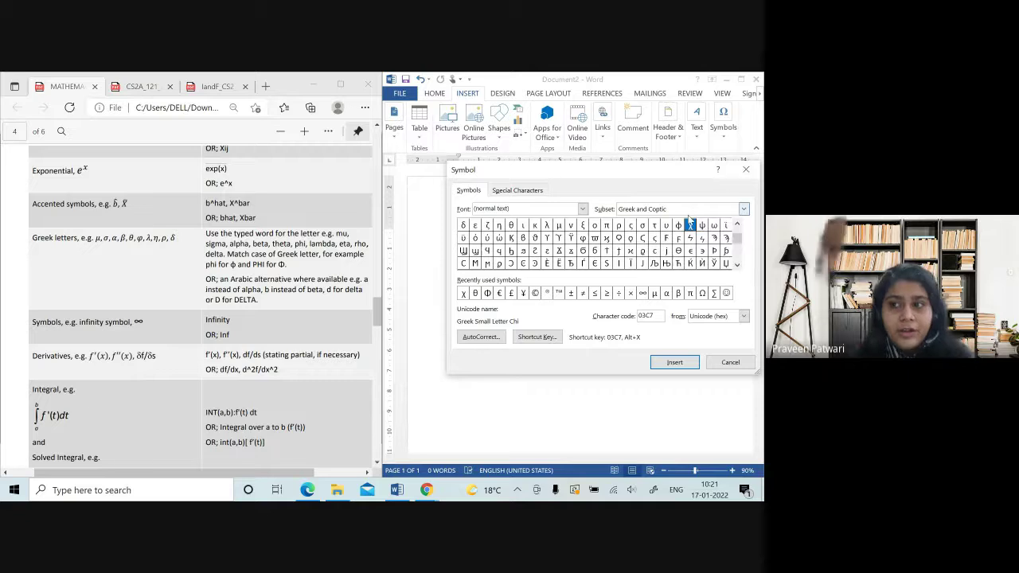
left_click(729, 363)
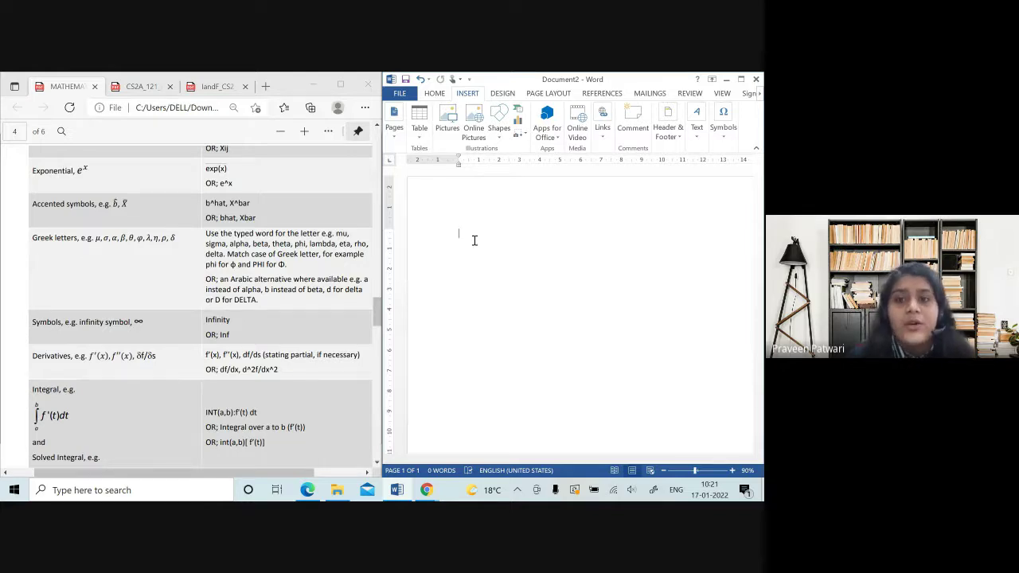
- View the Greek Letters symbol set available in a new blank equation, and delete that equation
key("alt+equal")
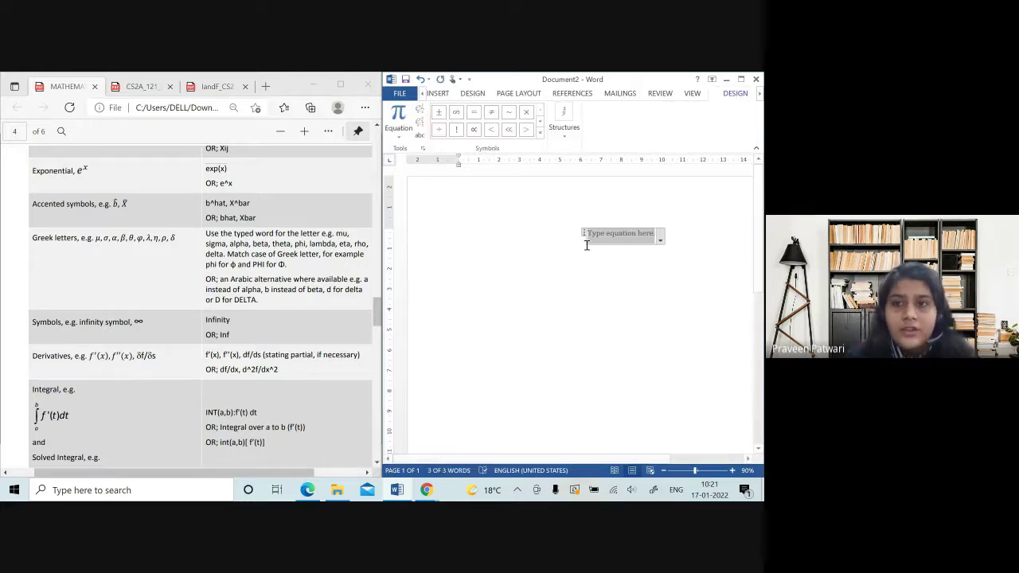
left_click(540, 133)
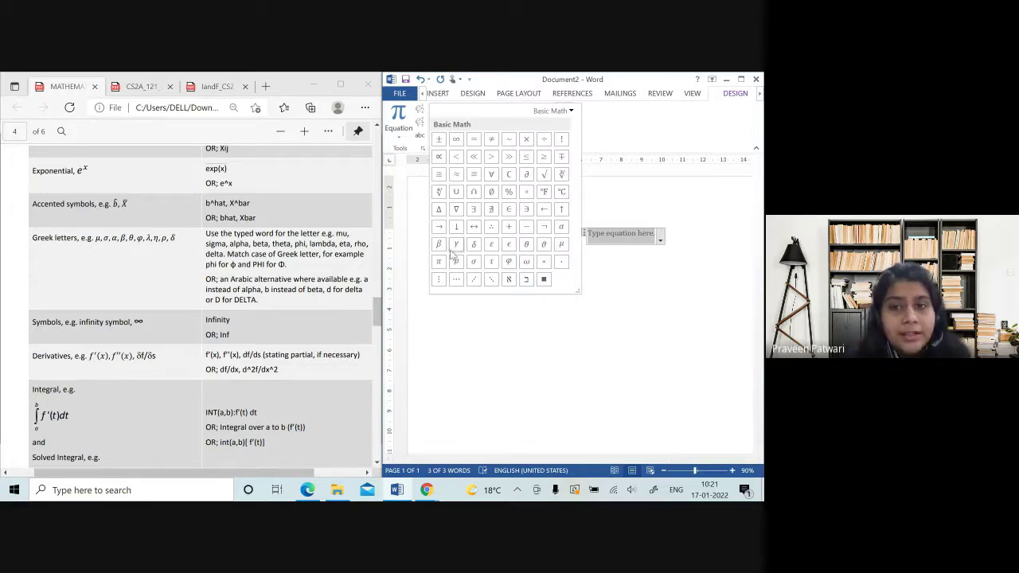
left_click(570, 111)
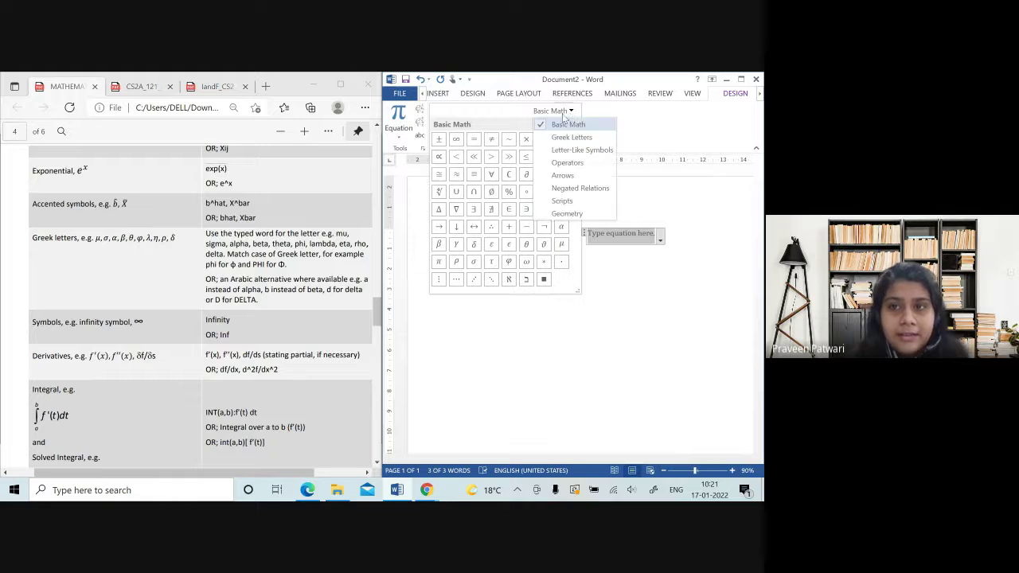
left_click(567, 137)
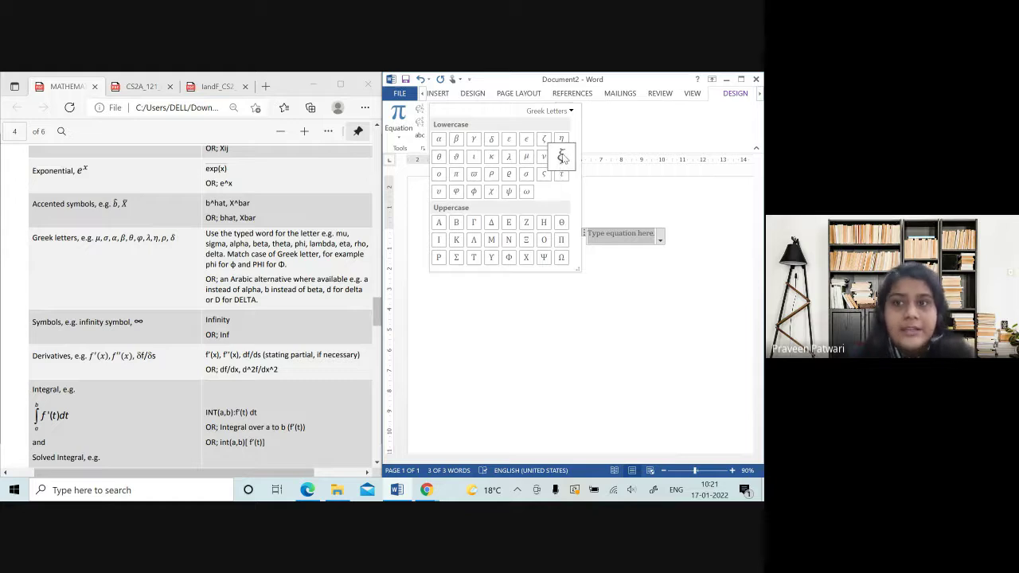
left_click(647, 259)
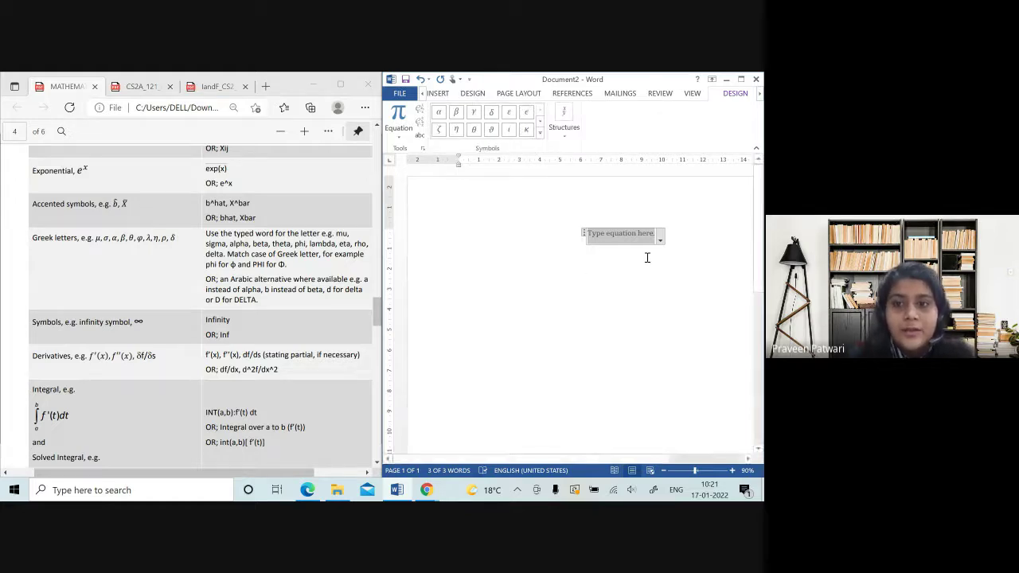
key("Delete")
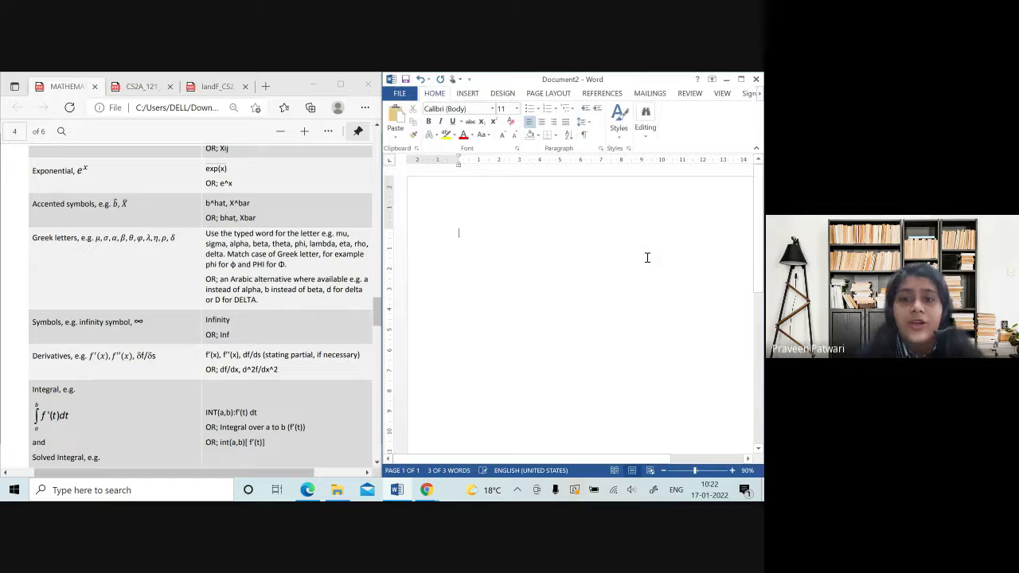
- Try writing the infinity symbol as Inf in the document, and delete it
left_click(256, 328)
scroll(256, 328, "down", 1)
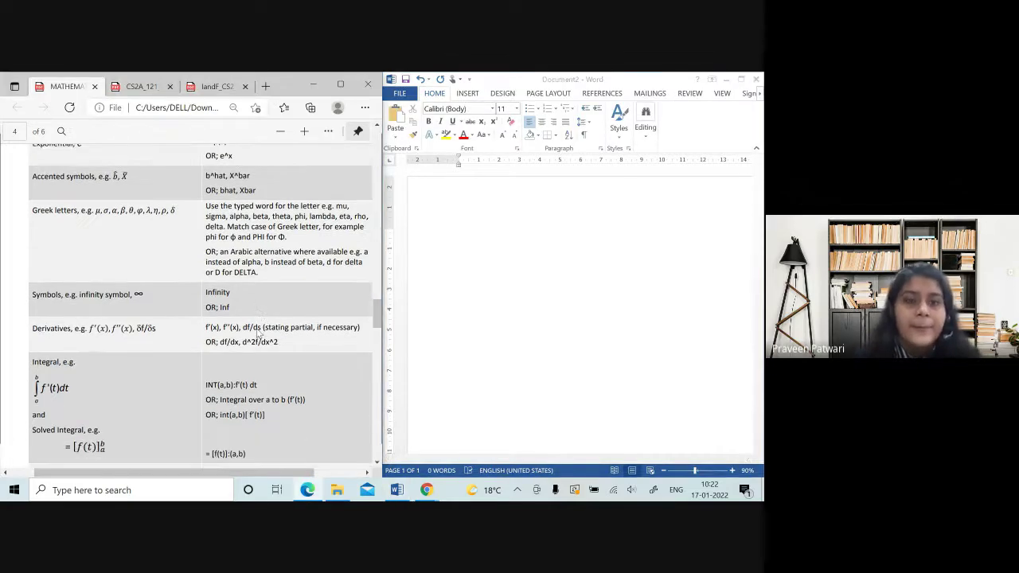
left_click(485, 305)
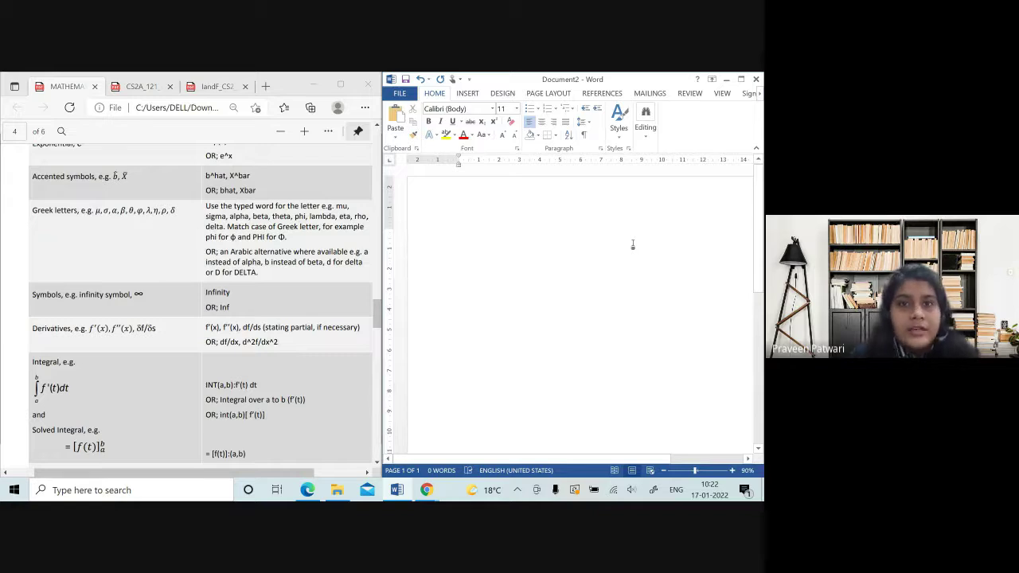
type("Inf")
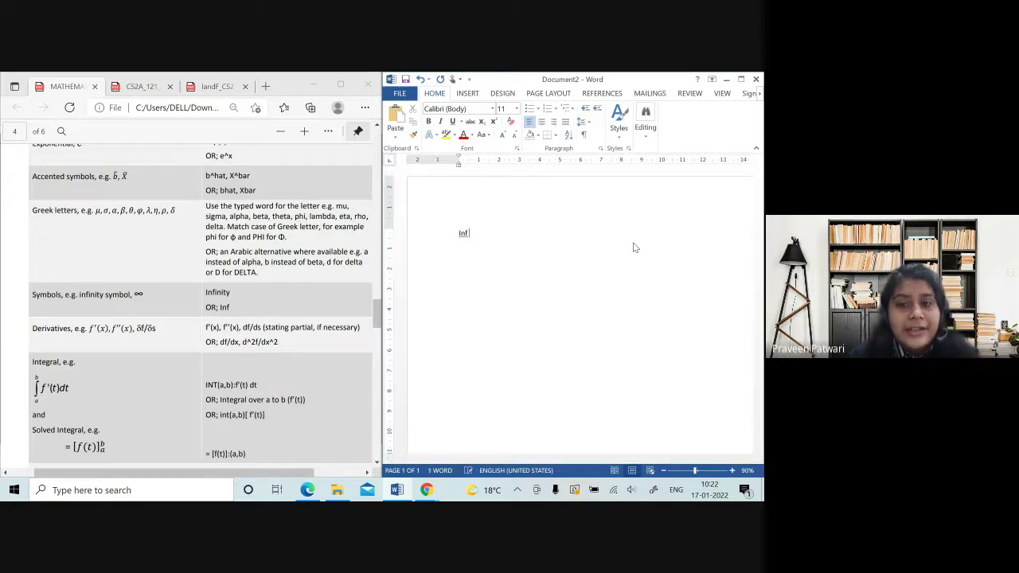
key("BackSpace")
key("BackSpace")
key("BackSpace")
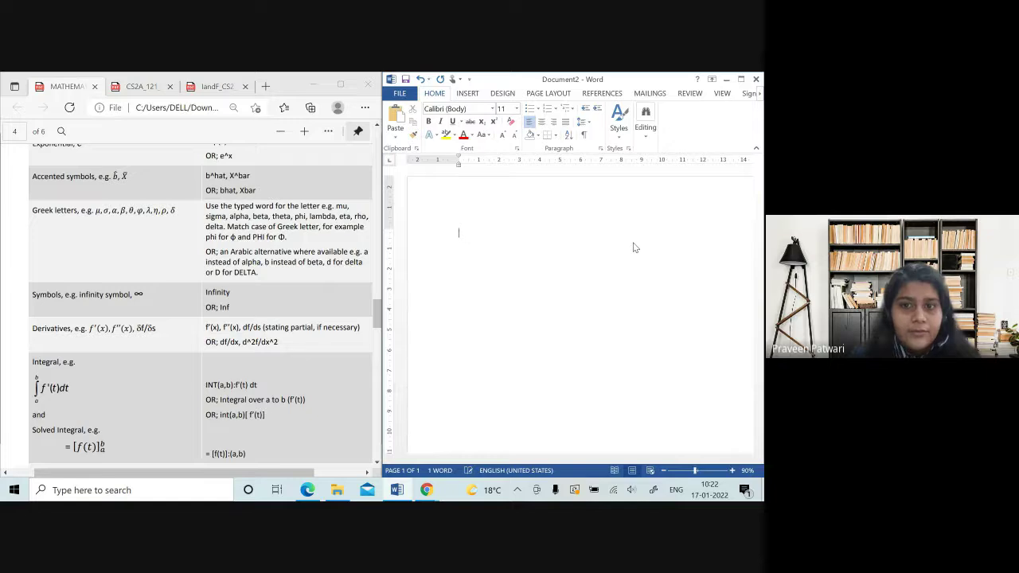
- Highlight the accepted forms f'(x), f''(x) in the Derivatives row of the PDF guide, and clear the highlight
scroll(365, 364, "down", 2)
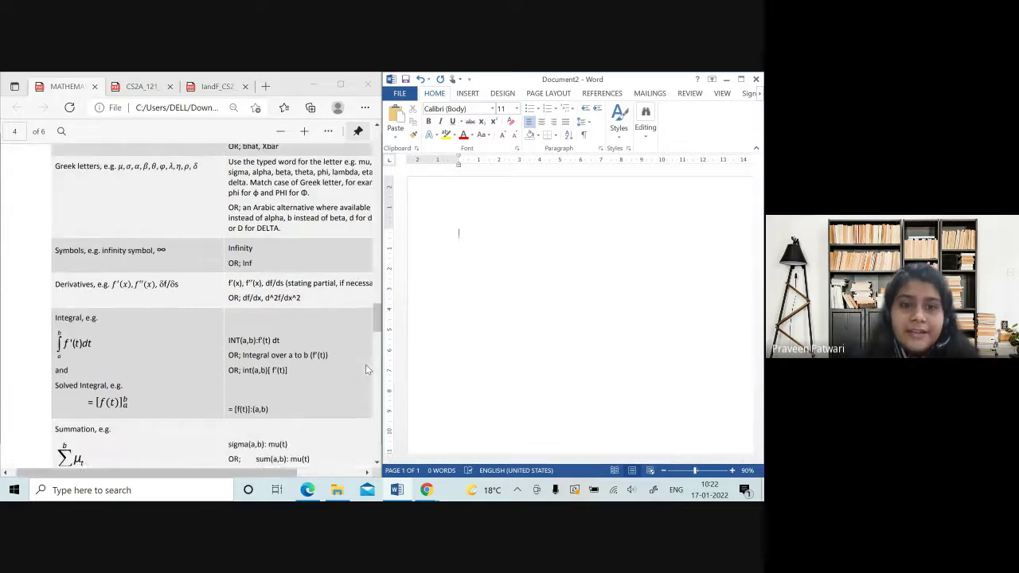
scroll(366, 363, "down", 1)
left_click(213, 263)
left_click_drag(214, 263, 252, 269)
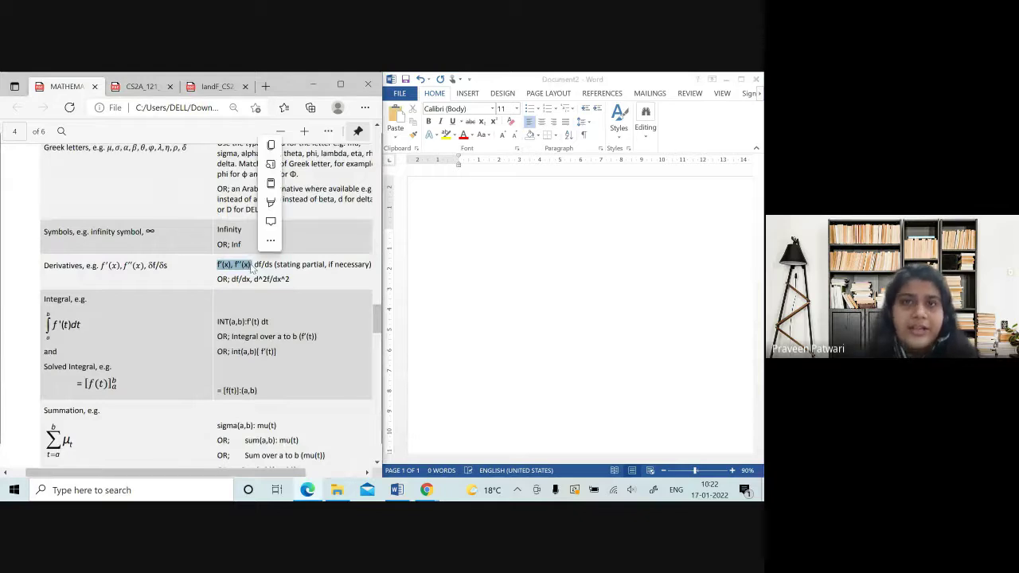
left_click(277, 279)
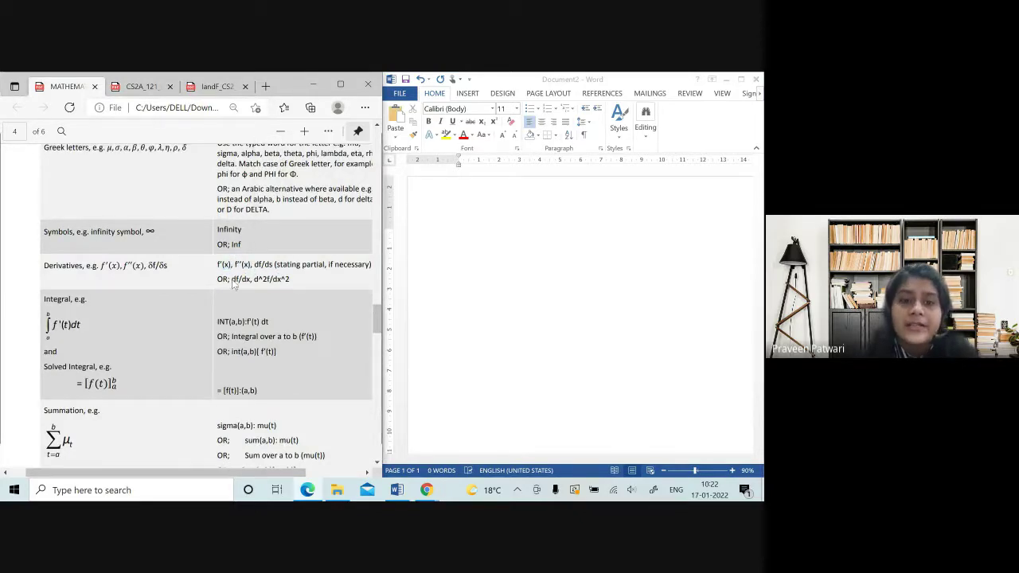
- Try writing the partial derivative as df/ds (partial) in the document, and delete it
left_click(476, 280)
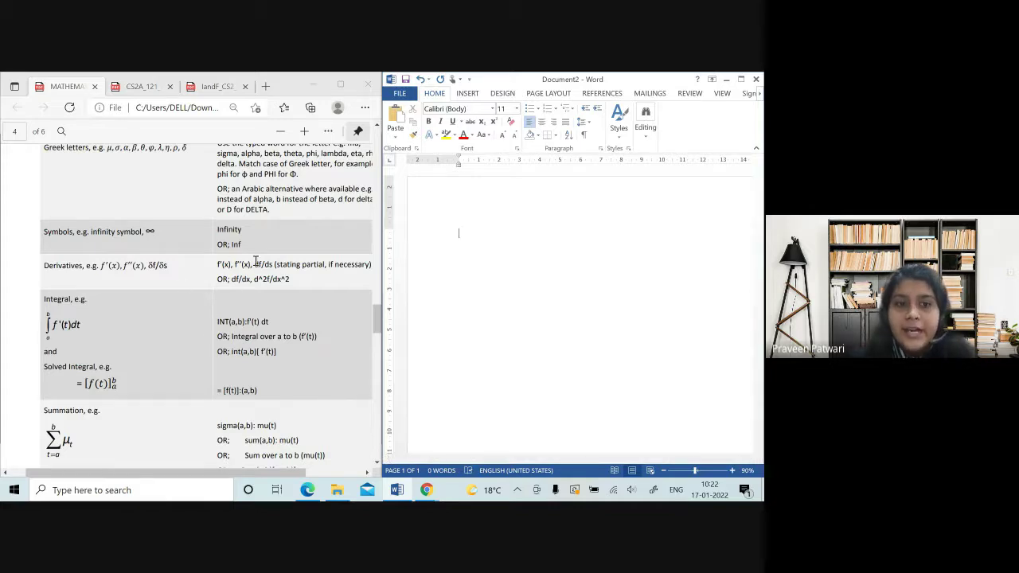
scroll(227, 347, "down", 1)
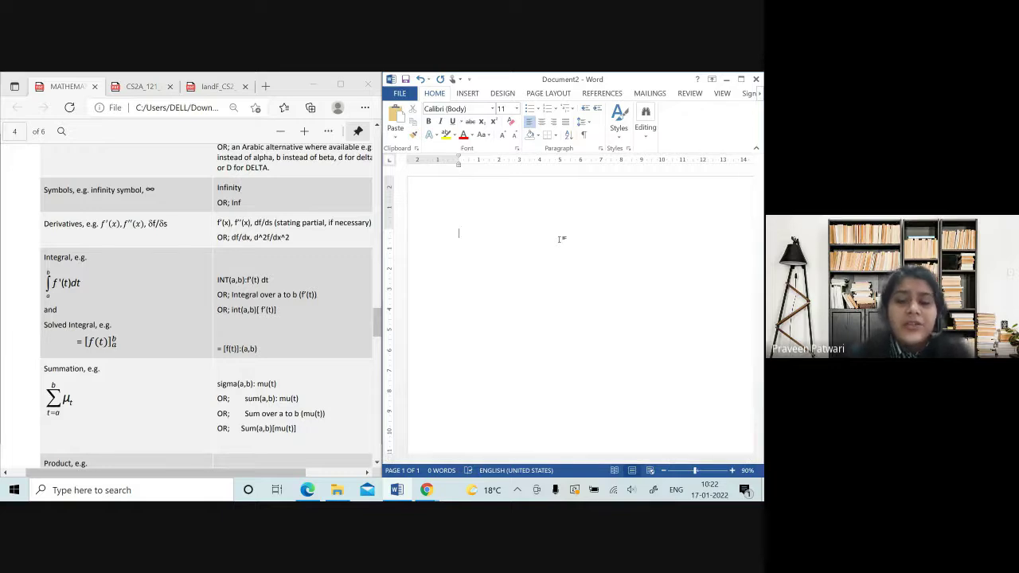
type("Df/ds (")
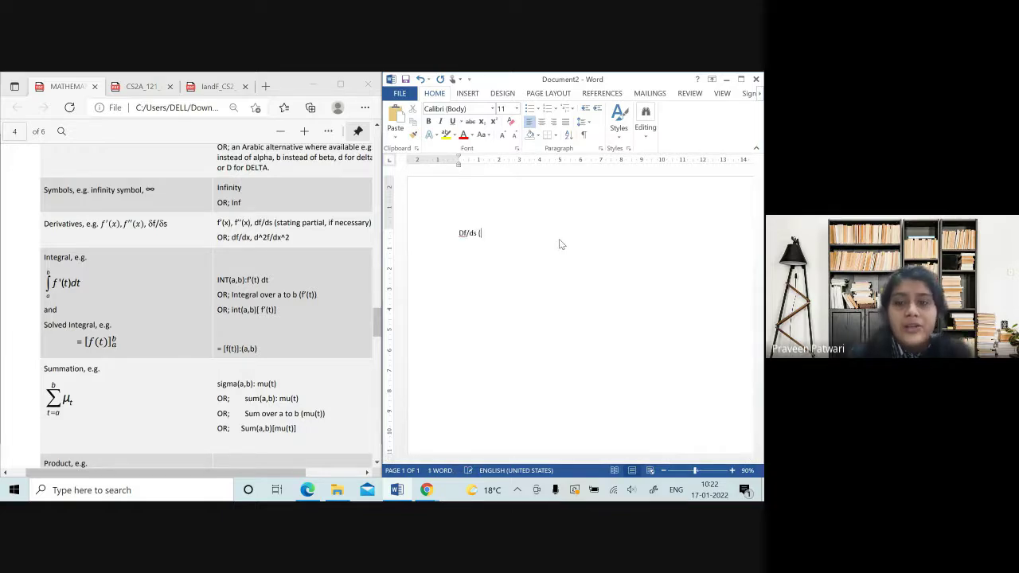
key("BackSpace")
key("BackSpace")
key("BackSpace")
key("BackSpace")
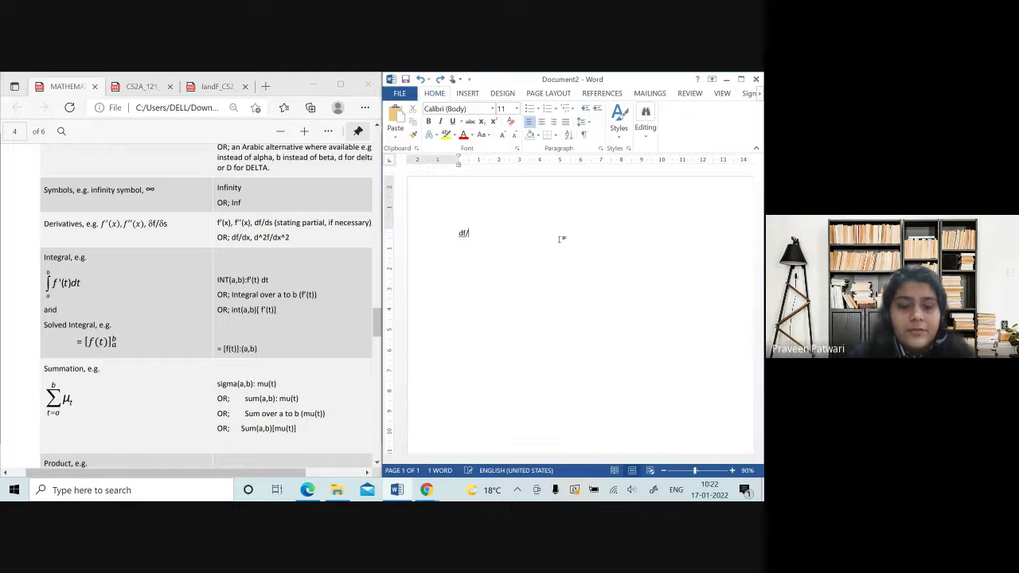
type("ds (p")
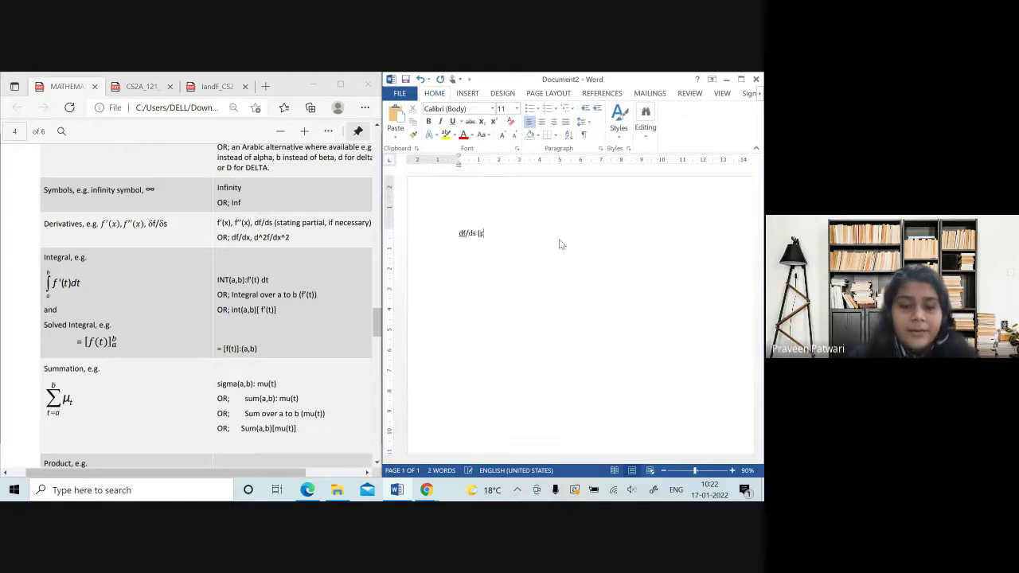
type("artial")
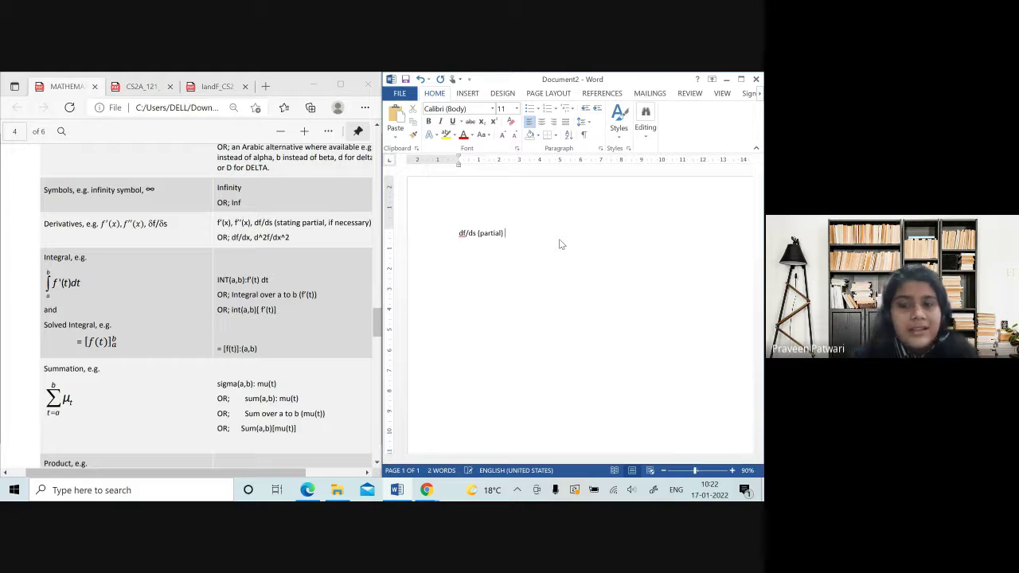
key("BackSpace")
key("BackSpace")
key("BackSpace")
key("BackSpace")
key("BackSpace")
key("BackSpace")
key("BackSpace")
key("BackSpace")
key("BackSpace")
key("BackSpace")
key("BackSpace")
key("BackSpace")
key("BackSpace")
key("BackSpace")
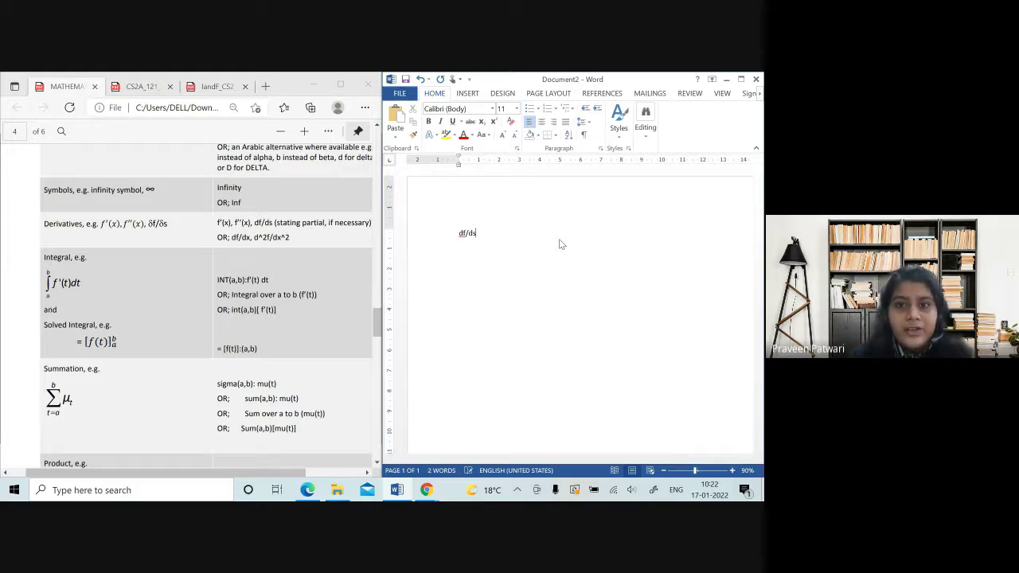
- Show the list of recently used symbols and close it without inserting one
left_click(468, 94)
left_click(723, 123)
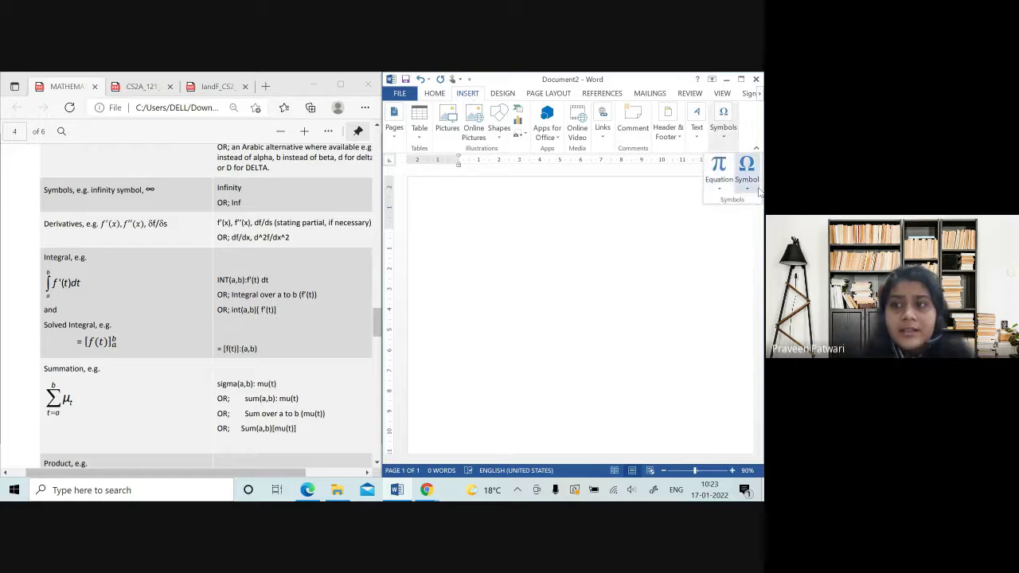
left_click(748, 181)
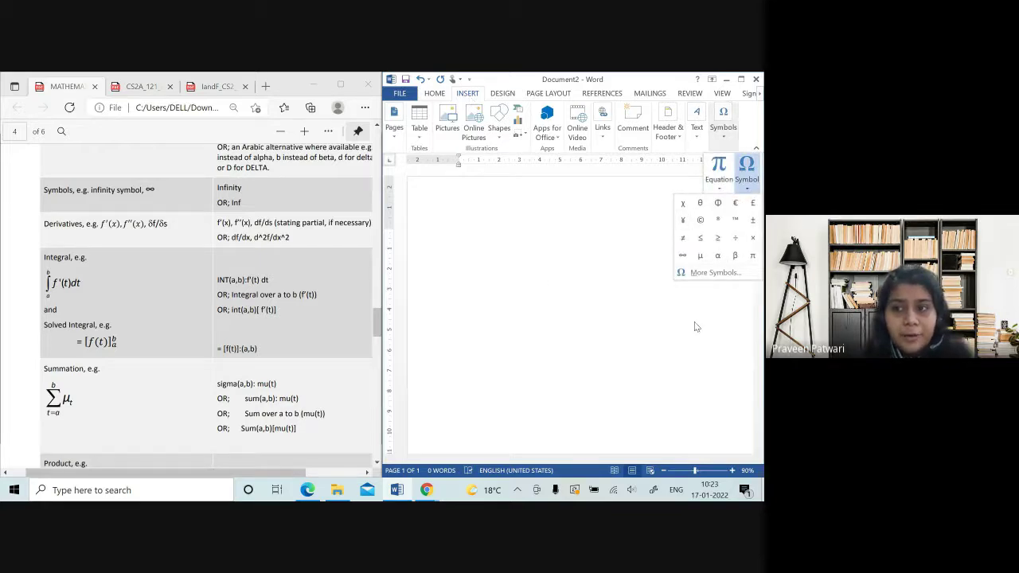
left_click(538, 278)
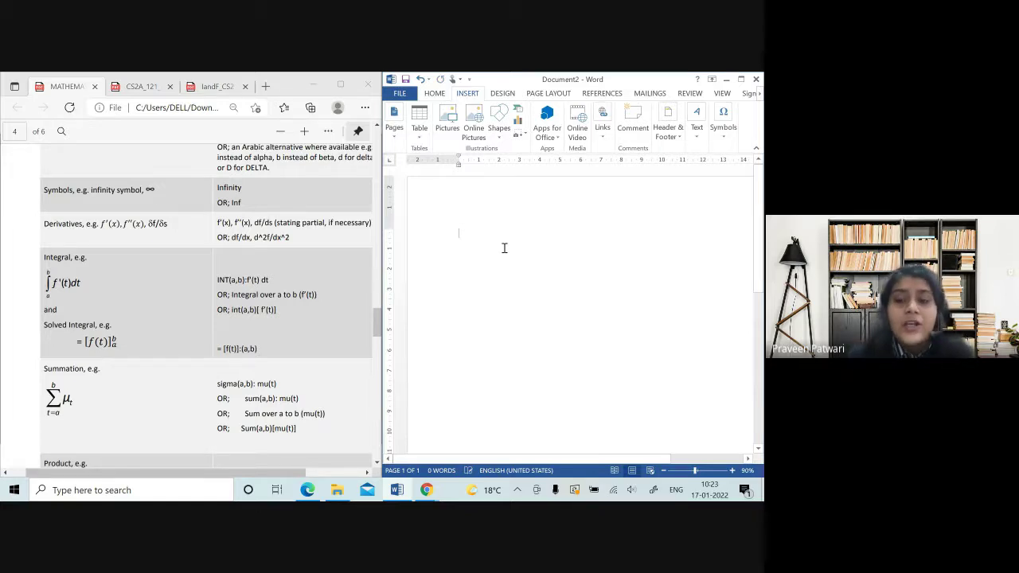
- Try building the fraction δf/δ in a new equation with the \delta command, and delete the equation
key("alt+equal")
type("\\delta")
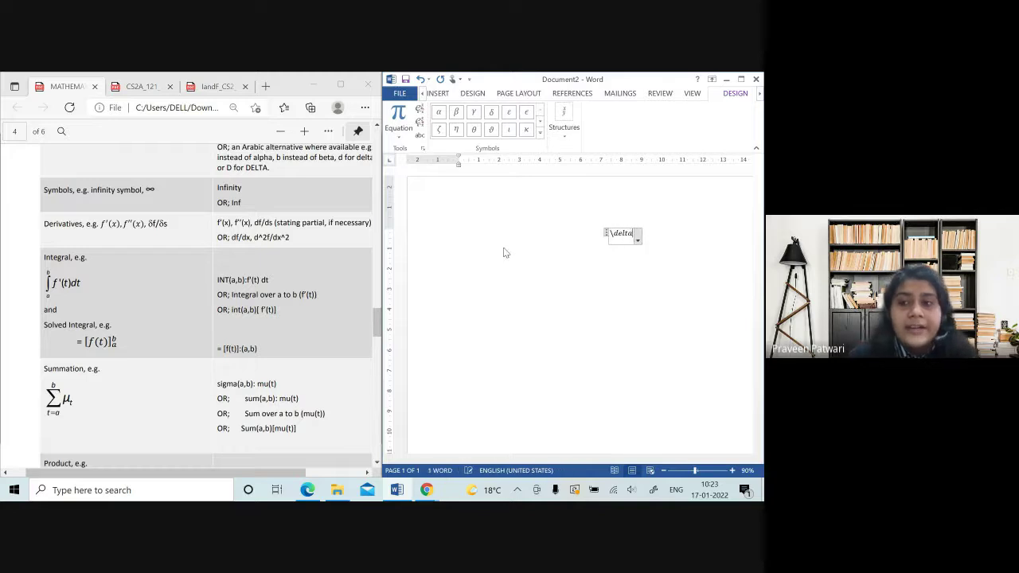
key("space")
type("f")
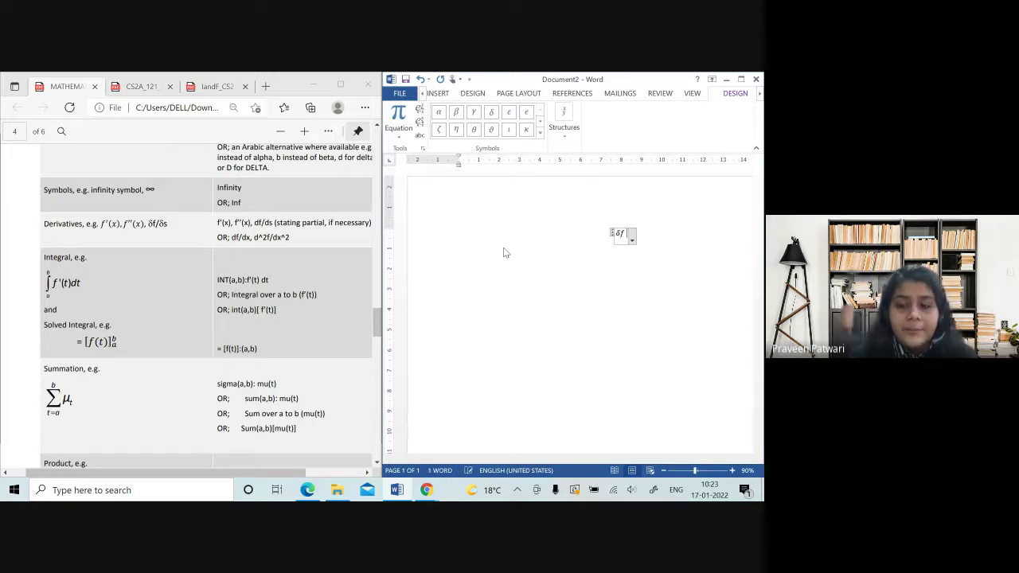
type("/ \\del")
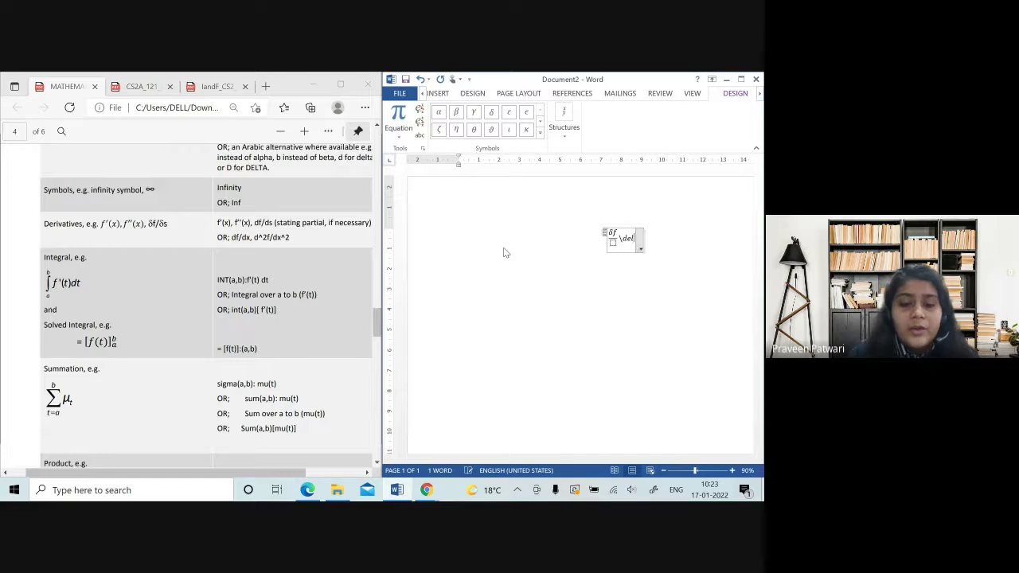
type("ta")
key("space")
key("BackSpace")
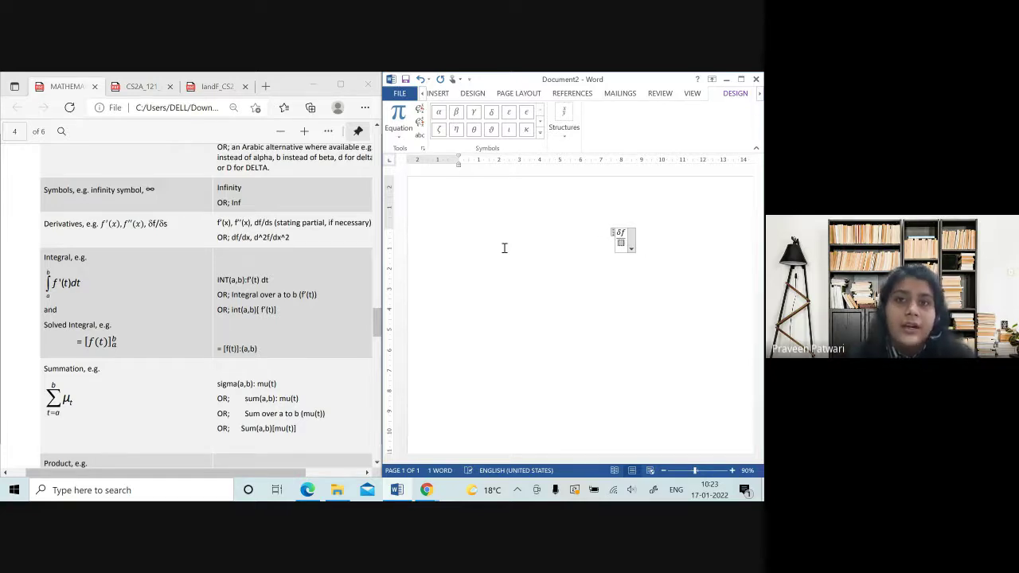
key("BackSpace")
key("BackSpace")
key("BackSpace")
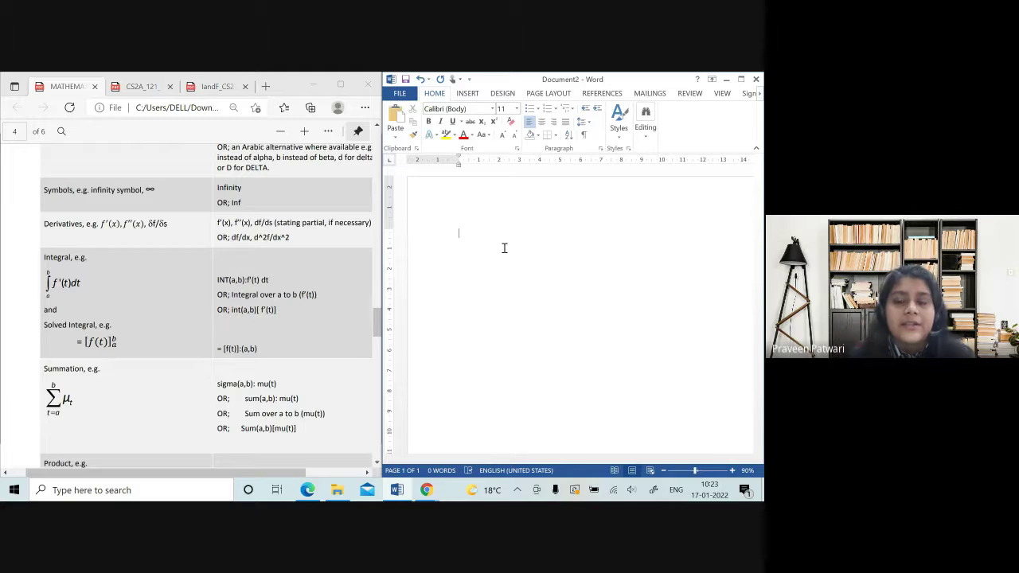
- Highlight the word "partial" in the Derivatives row of the PDF guide, and clear the highlight
left_click(248, 316)
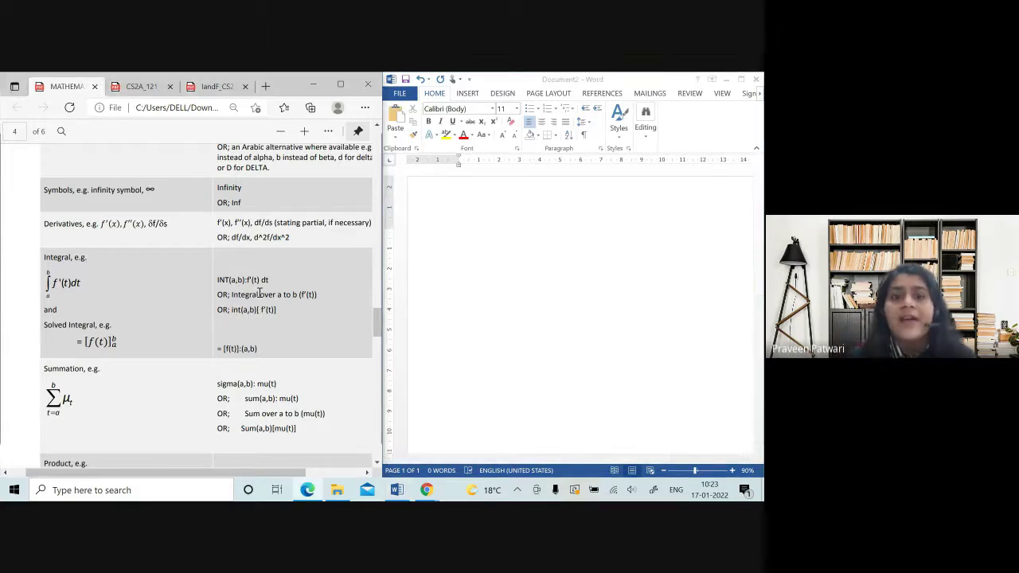
left_click_drag(326, 223, 302, 224)
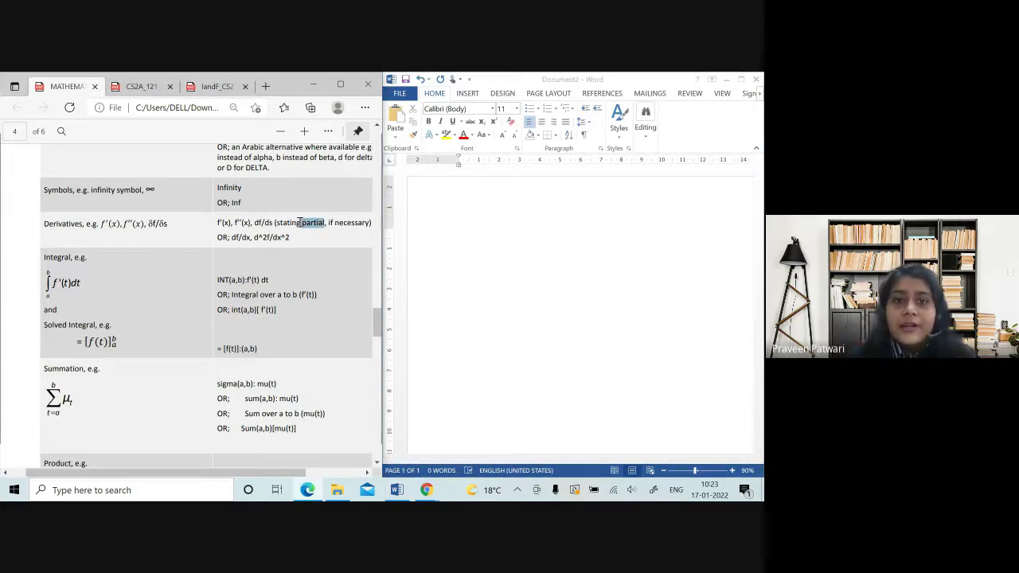
left_click(341, 128)
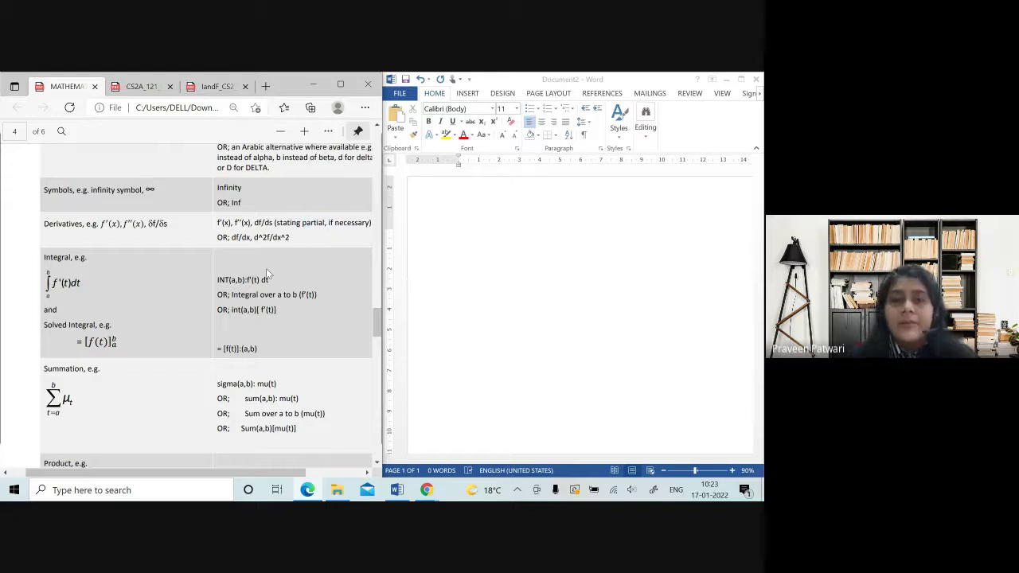
- Try writing the partial derivative as Df/dx (partial) in the document, and delete it
left_click(449, 231)
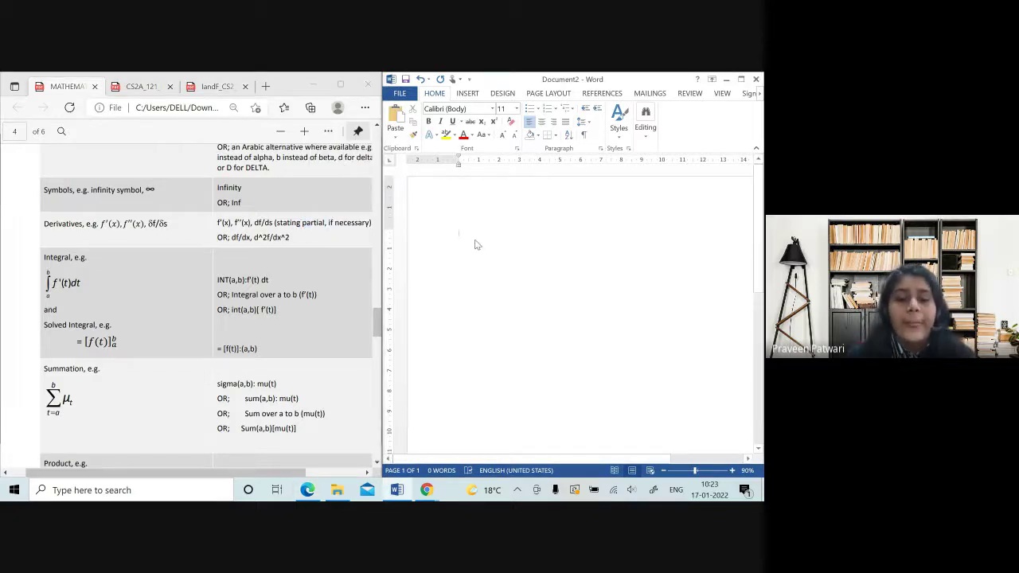
type("Df/dx (")
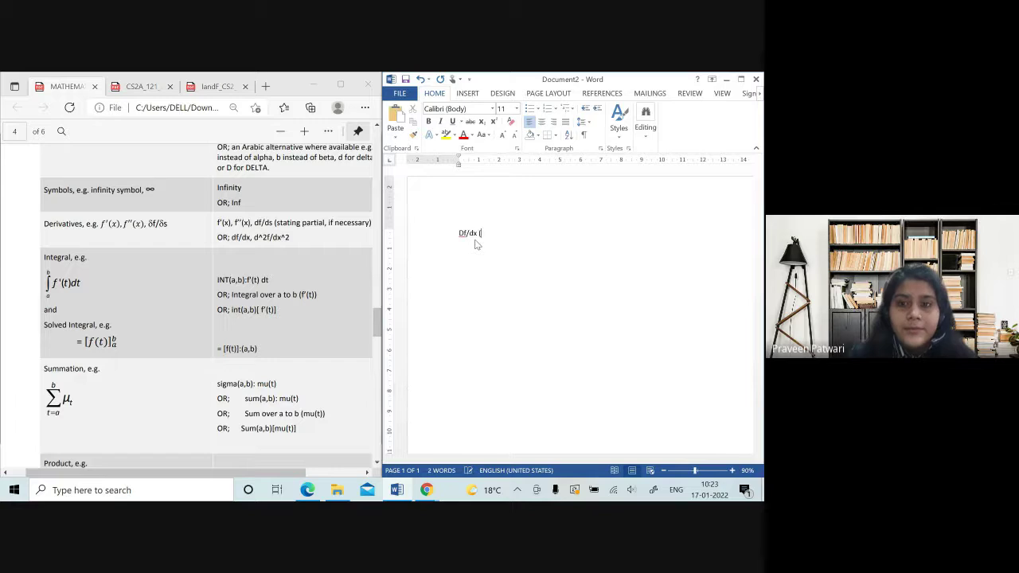
type("partial)")
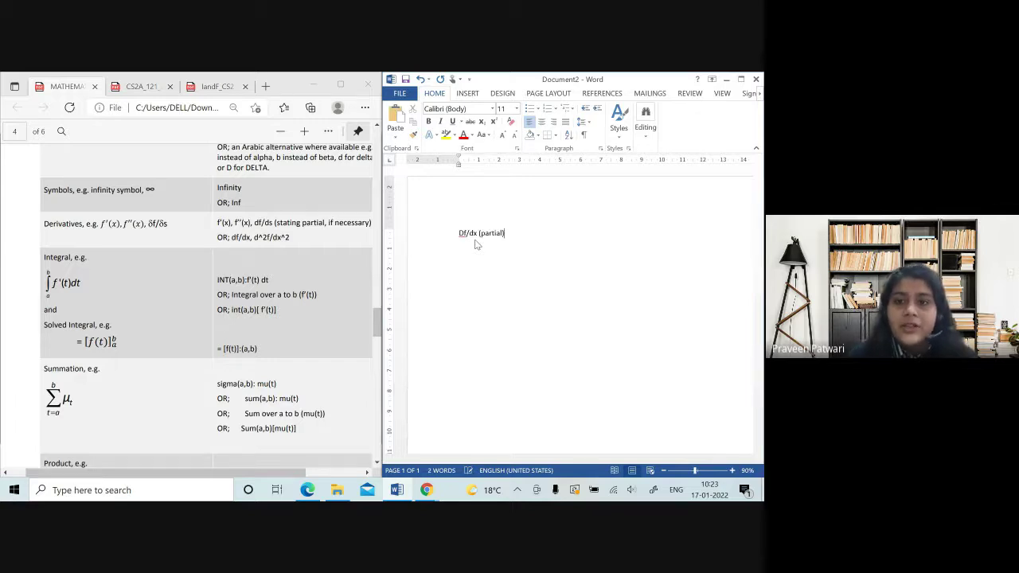
key("BackSpace")
key("BackSpace")
key("BackSpace")
key("BackSpace")
key("BackSpace")
key("BackSpace")
key("BackSpace")
key("BackSpace")
key("BackSpace")
key("BackSpace")
key("BackSpace")
key("BackSpace")
key("BackSpace")
key("BackSpace")
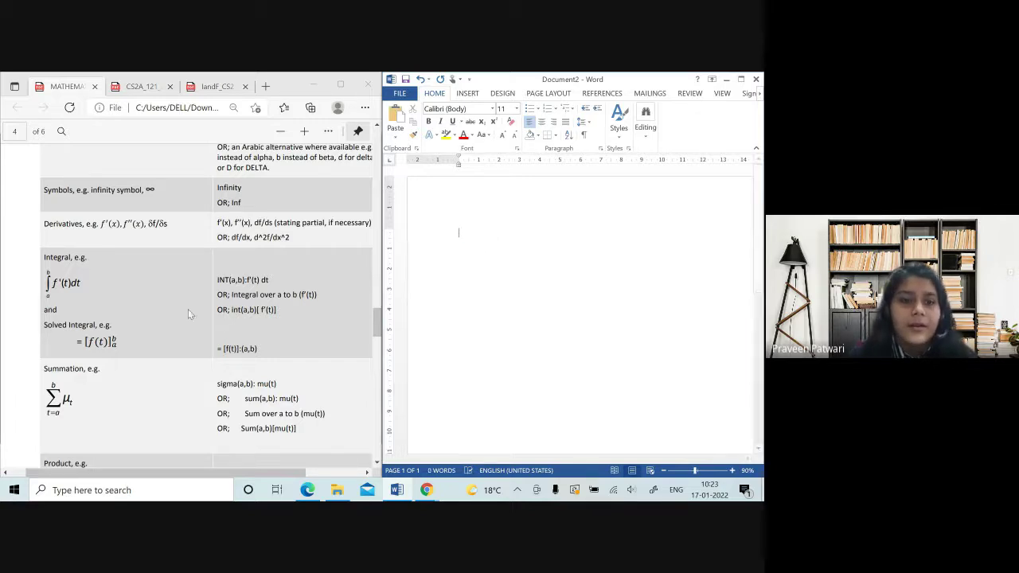
- Look through the Integral, Summation and Product rows of the PDF guide's table
scroll(335, 330, "down", 3)
left_click(335, 330)
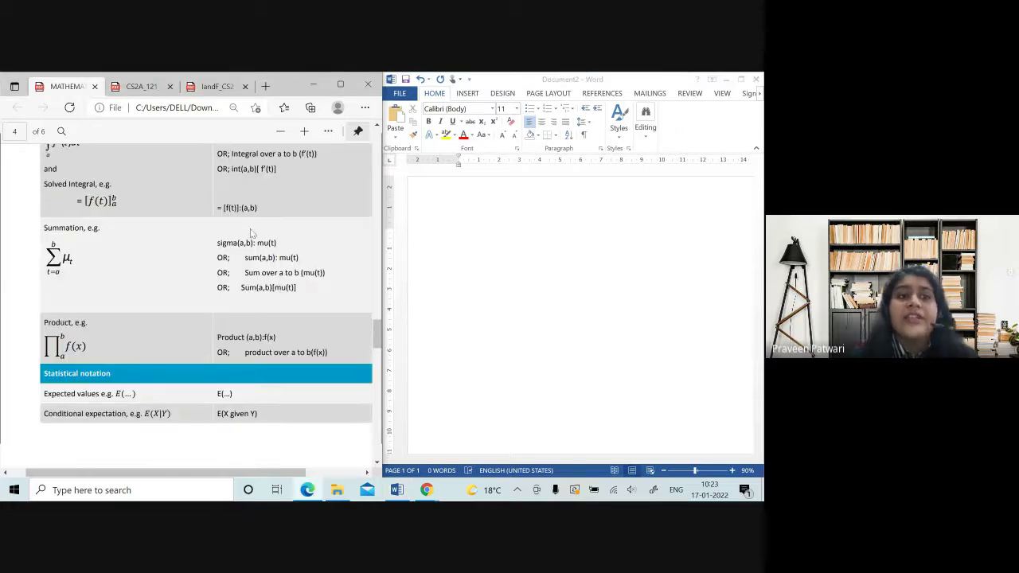
scroll(250, 228, "up", 3)
left_click(568, 339)
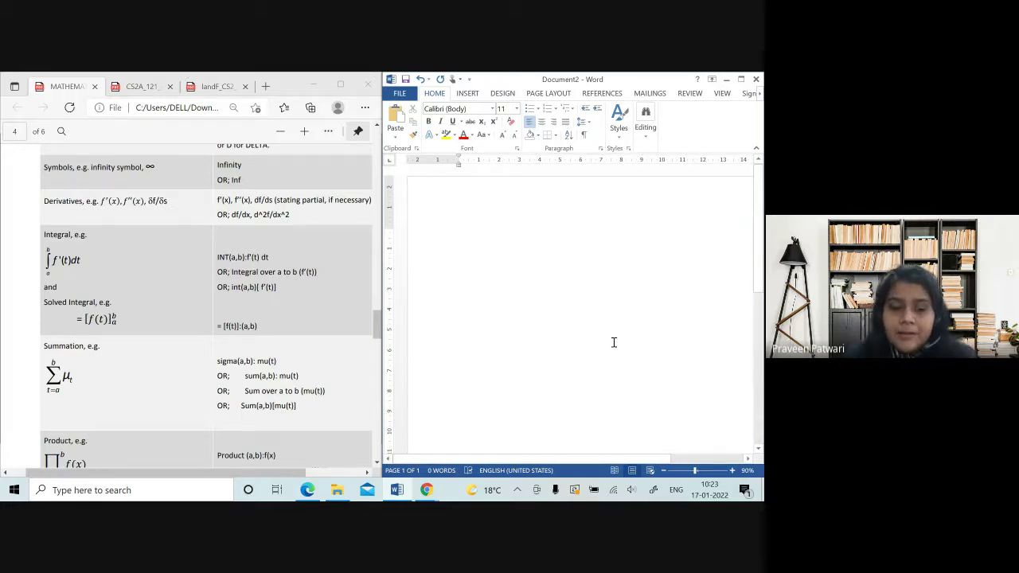
type("sum")
key("BackSpace")
key("BackSpace")
key("BackSpace")
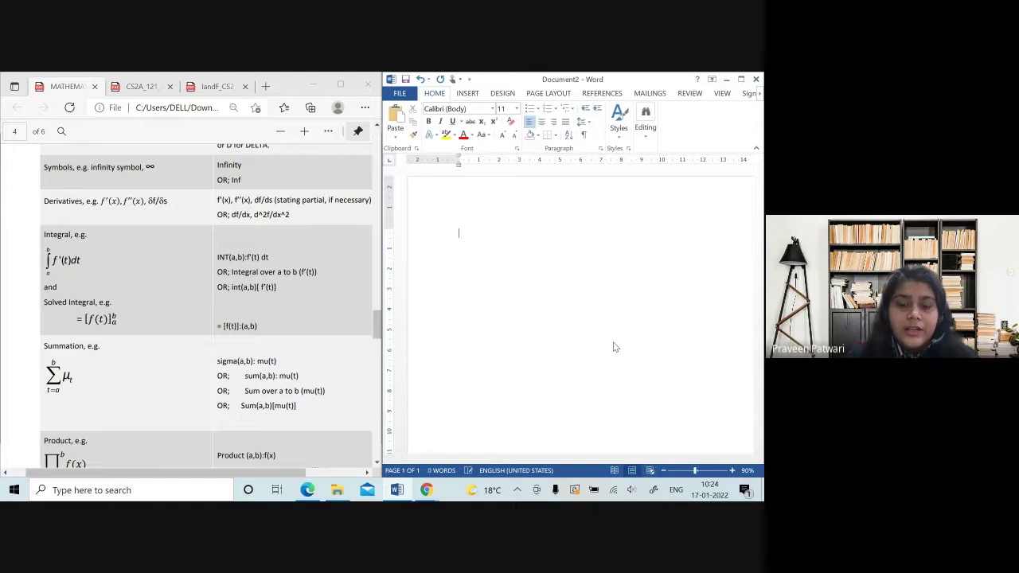
- Write INT, Sum and Product on three separate lines in the document
type("INT")
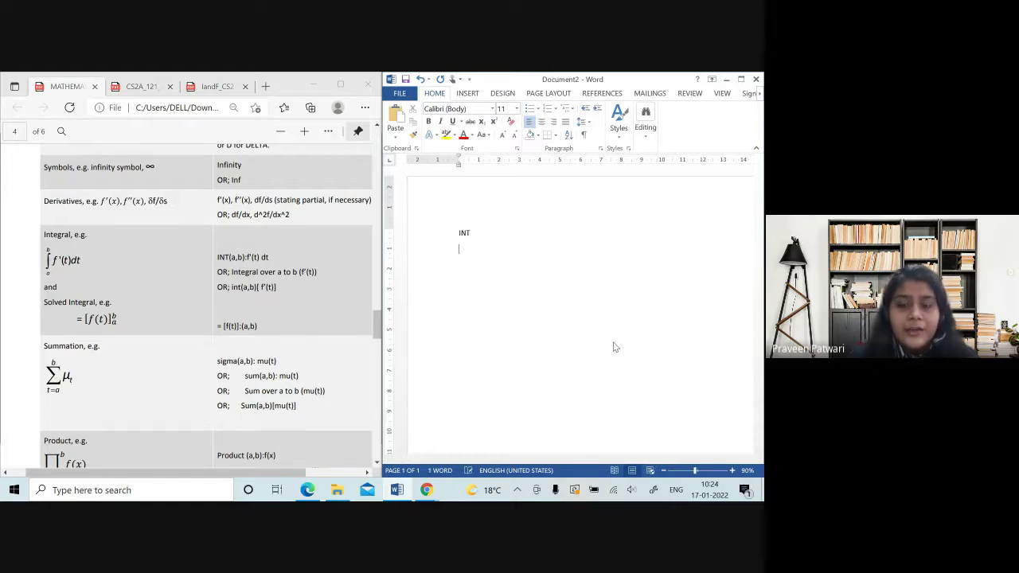
type("sum \\")
key("BackSpace")
key("Return")
type("product")
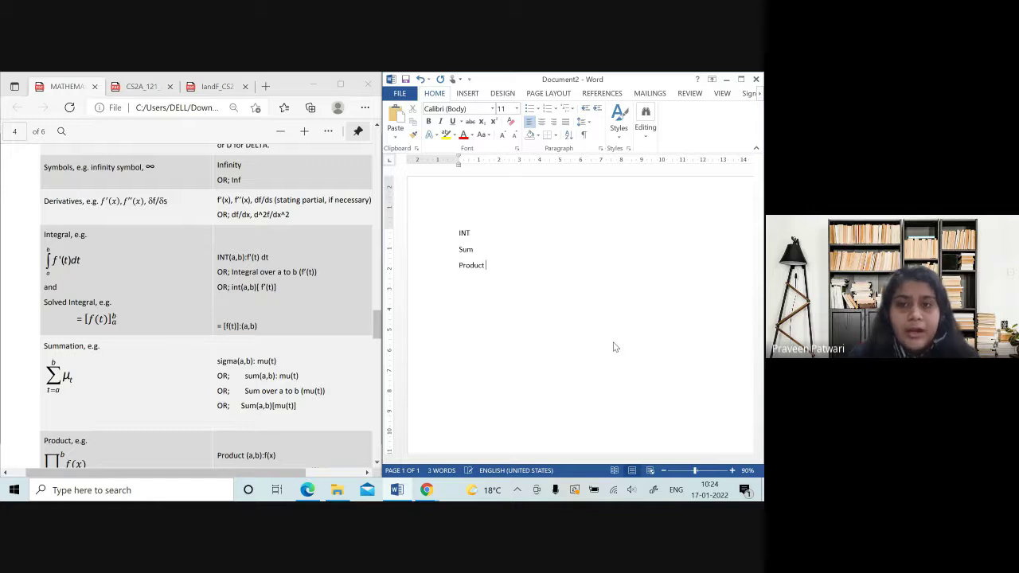
- Add the limits (1,inf) followed by a colon after INT on the first line
left_click(590, 234)
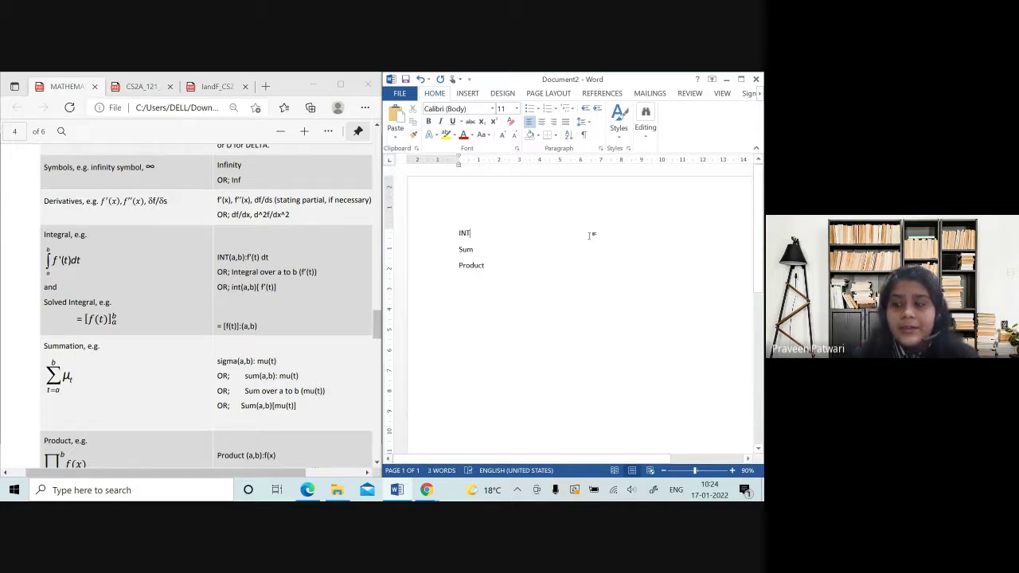
type("(")
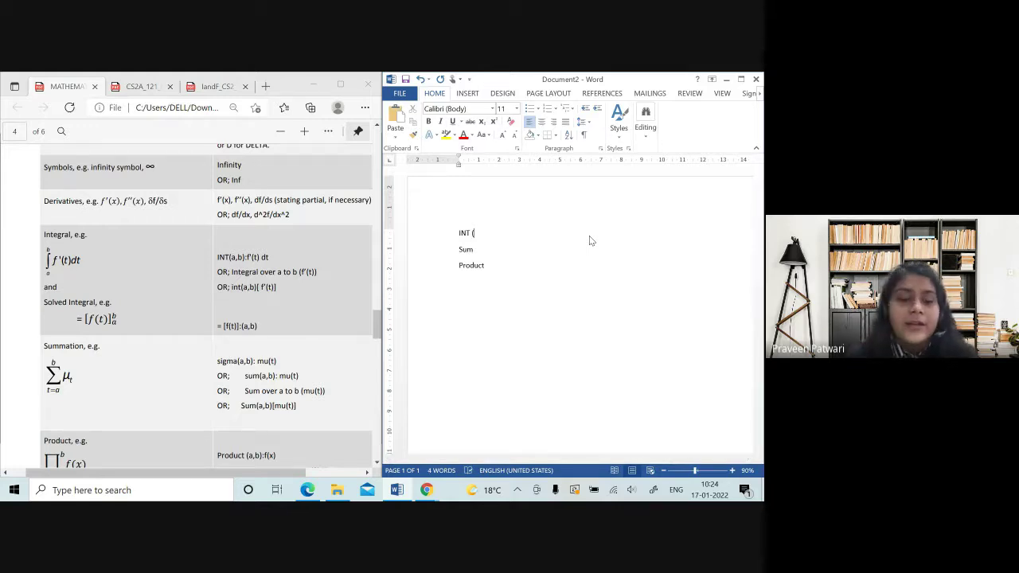
type(")")
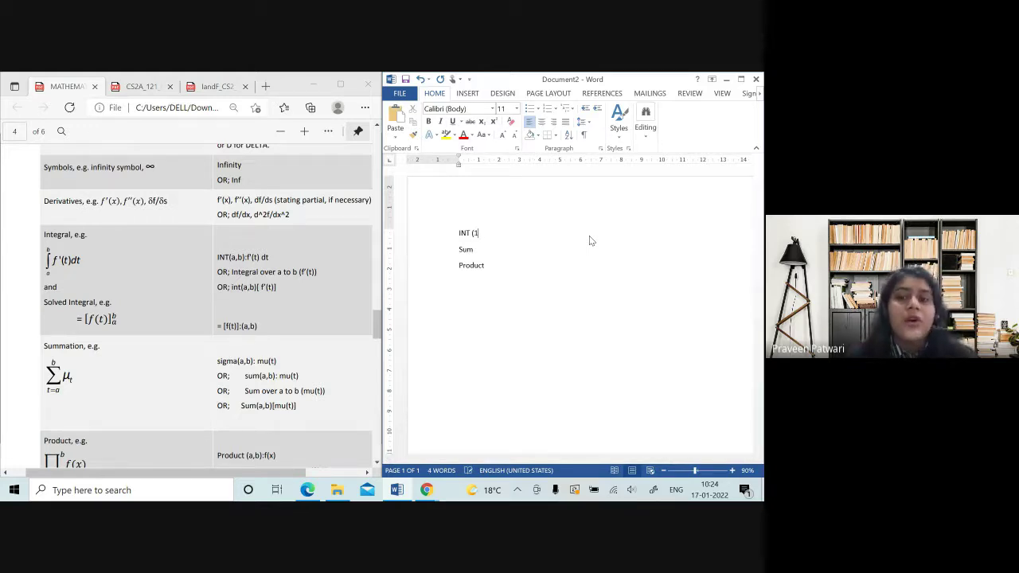
key("BackSpace")
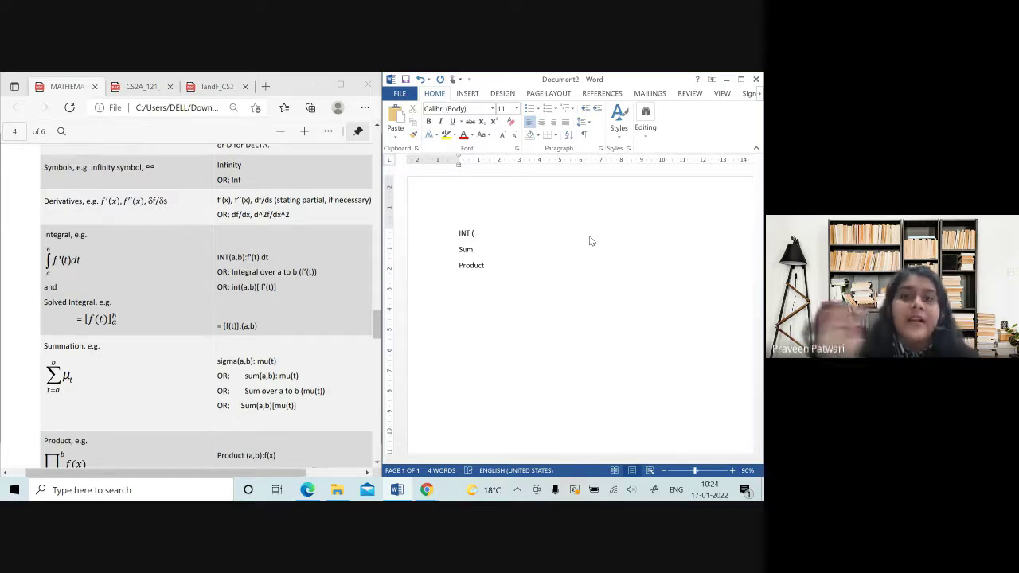
type("1,inf)")
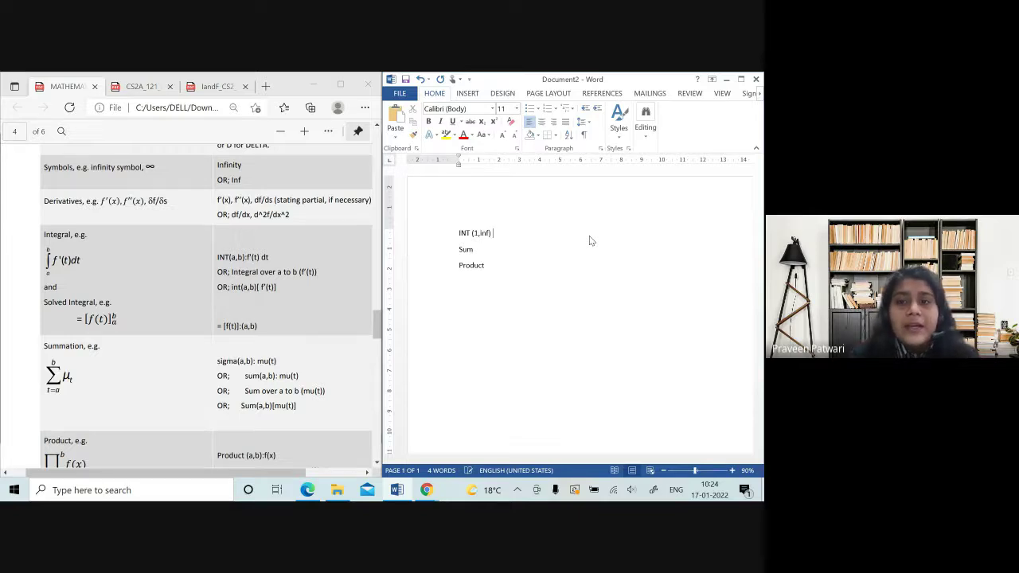
type(" :")
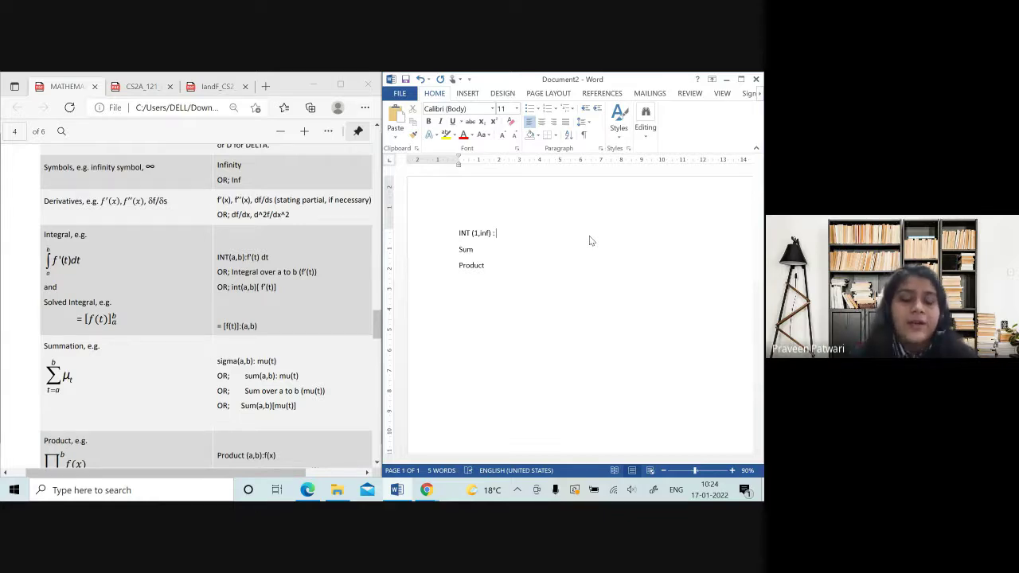
- Try writing the integrand f(x) after the colon on the INT line, and delete it
type("f(t)")
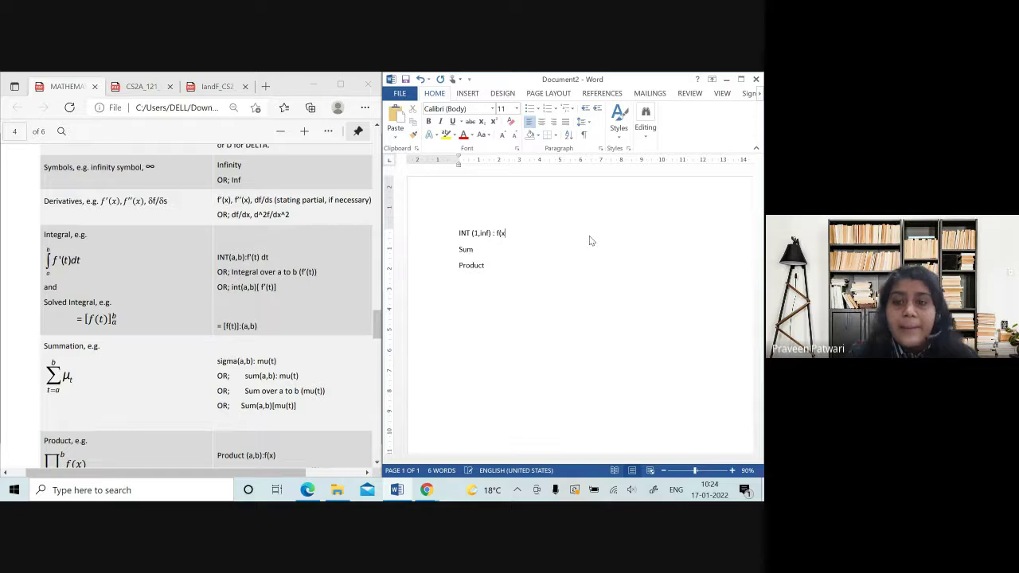
key("BackSpace")
key("BackSpace")
key("BackSpace")
key("BackSpace")
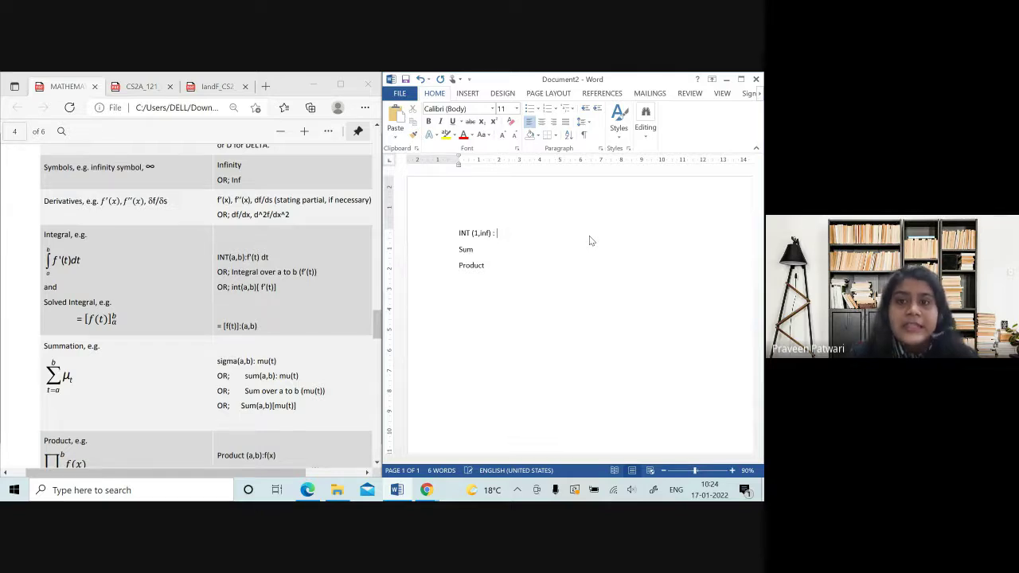
- Write the integrand (x^2 + 3x – 2 dx) in parentheses after the colon on the INT line
type("(x^")
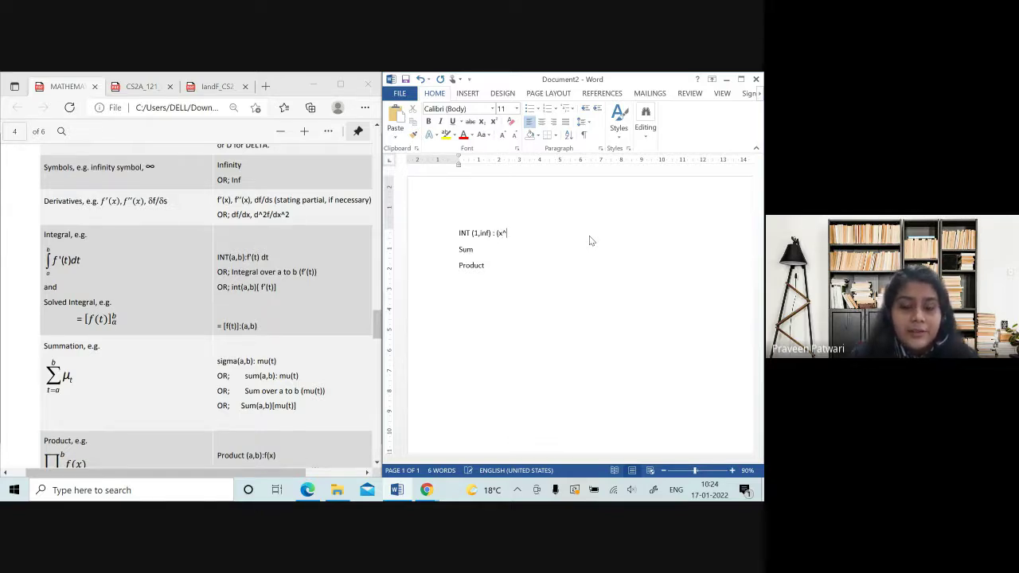
type("2 + 3x - ")
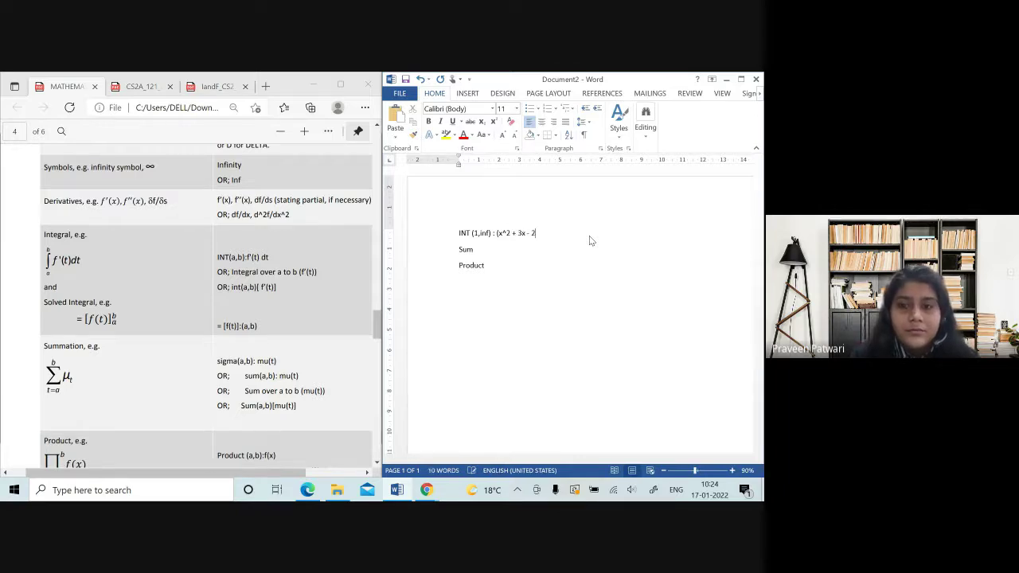
type("2")
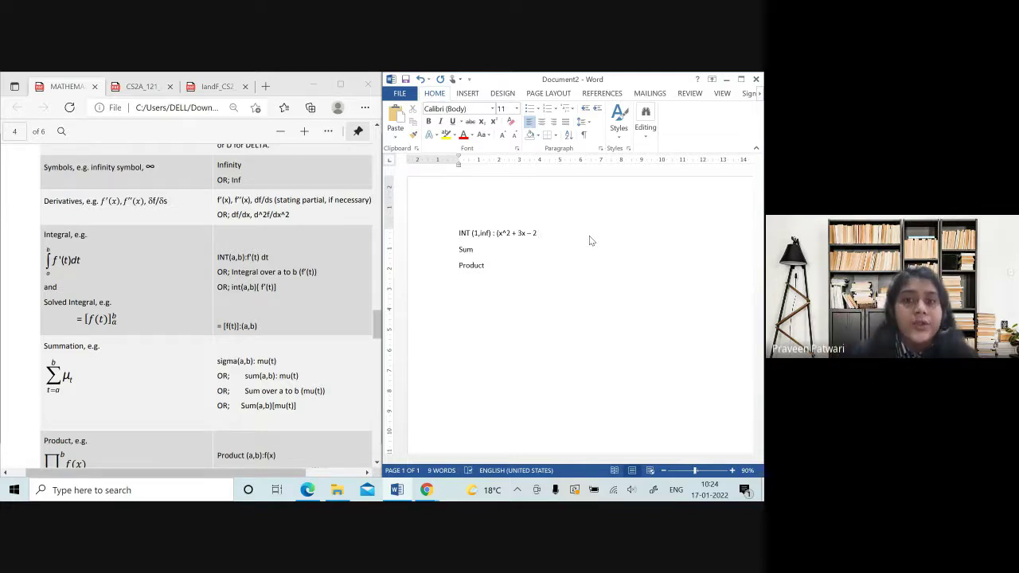
type("x)")
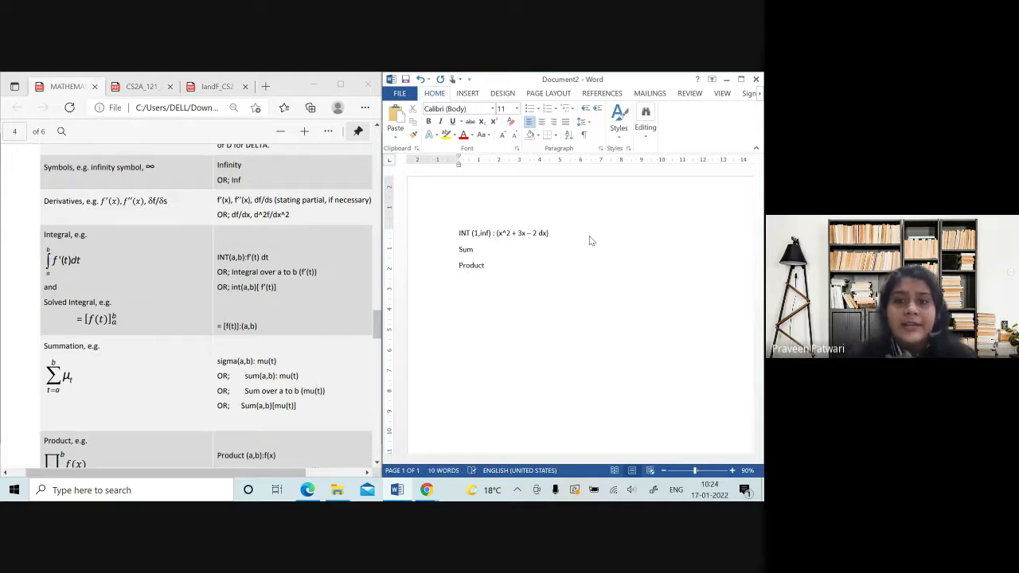
- Enclose the polynomial x^2 + 3x – 2 in its own inner parentheses, keeping dx outside them
left_click(532, 233)
type("(")
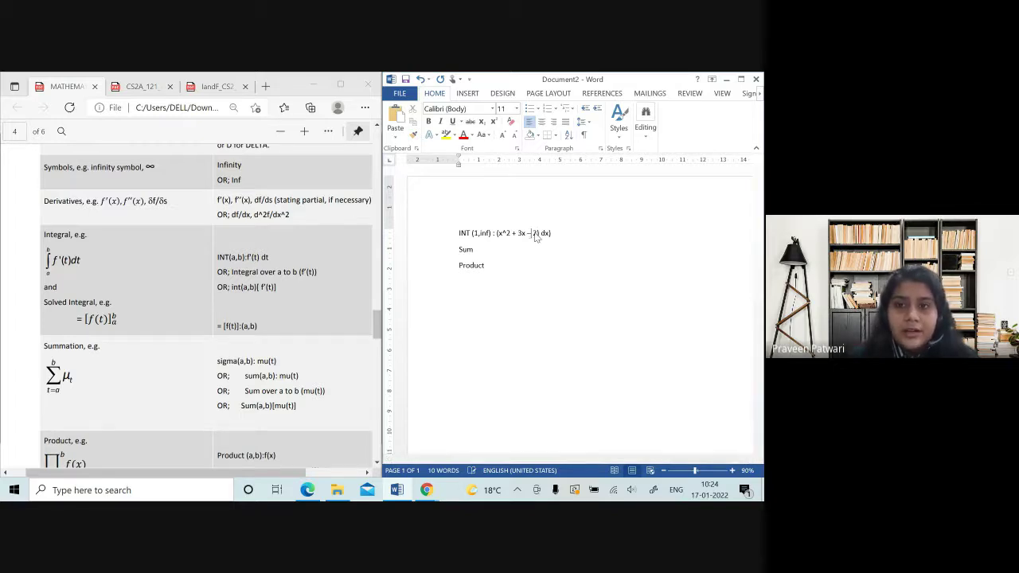
type("(")
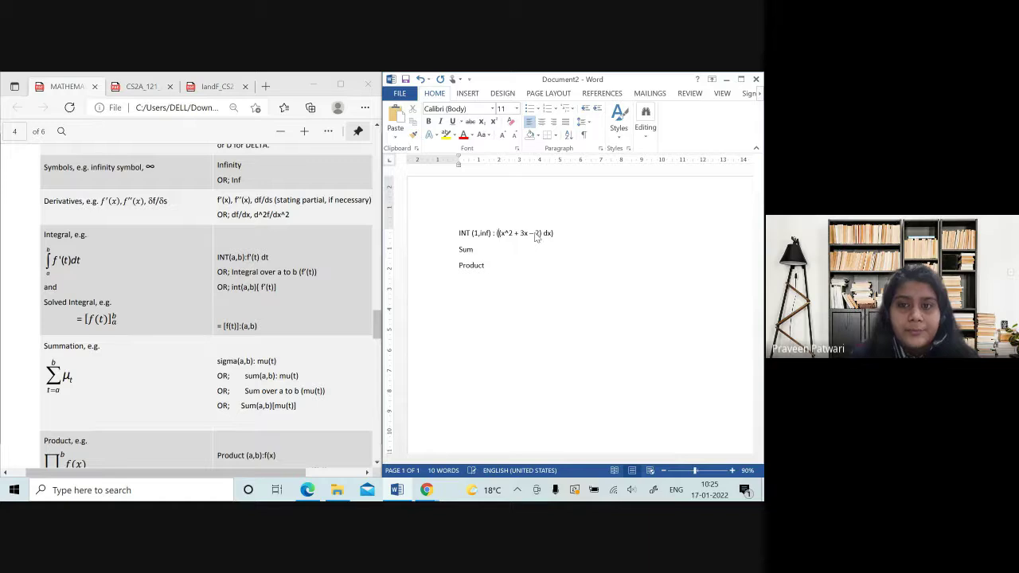
left_click(563, 233)
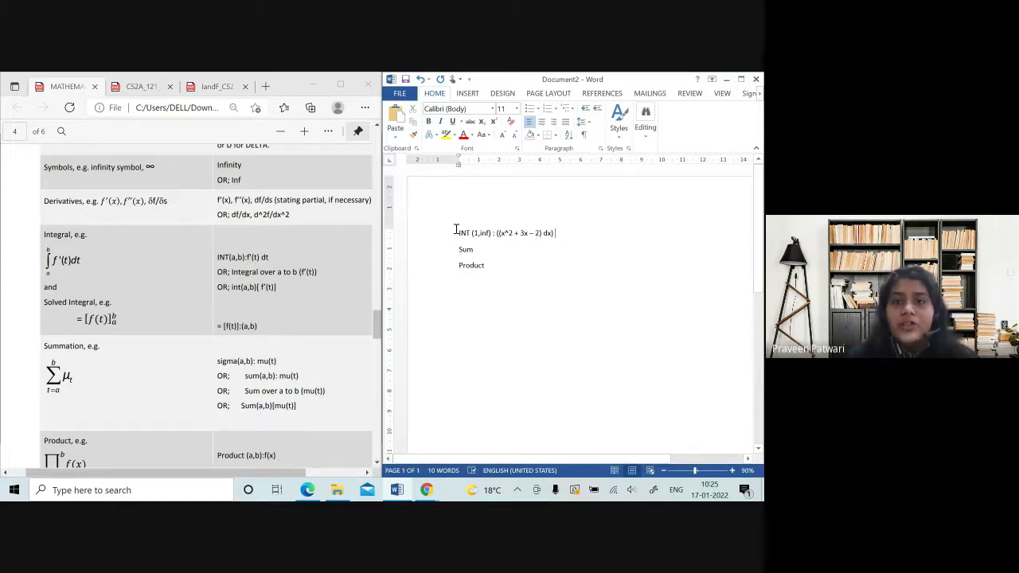
- Look through the Statistical notation rows of the PDF guide, highlighting the chi-squared_m alternative for distributions
left_click(250, 378)
scroll(250, 377, "down", 10)
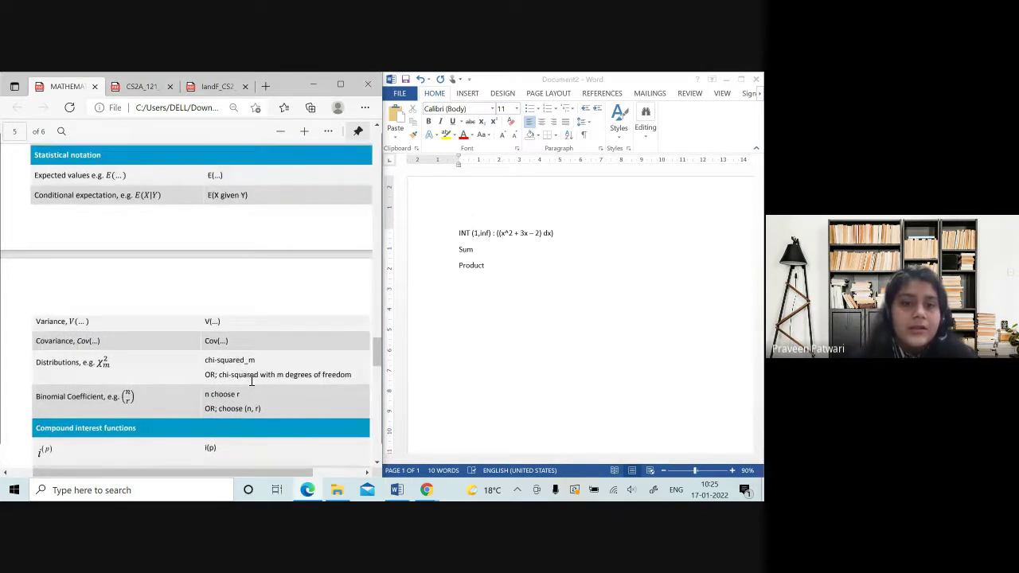
scroll(179, 388, "down", 1)
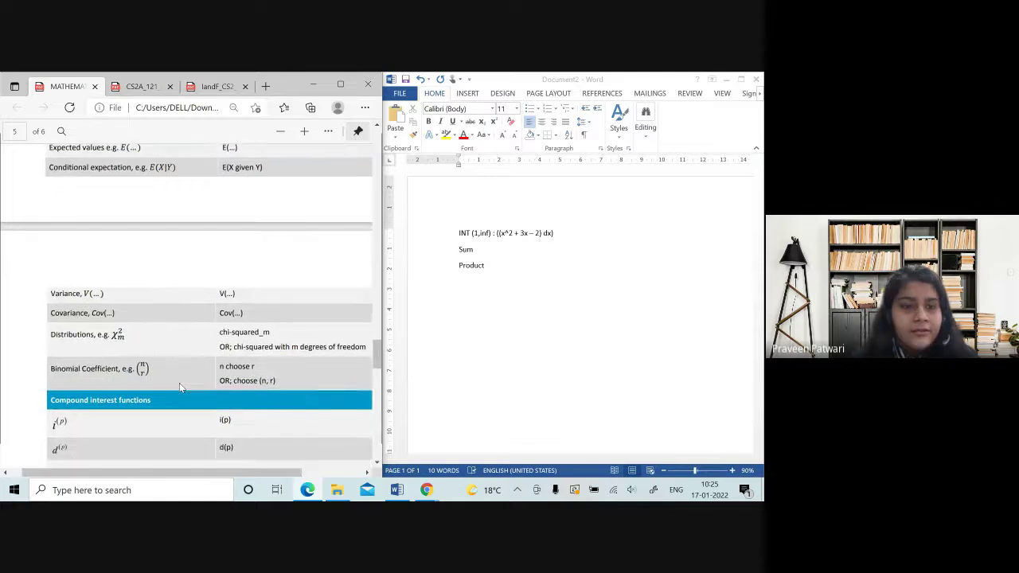
scroll(180, 387, "down", 1)
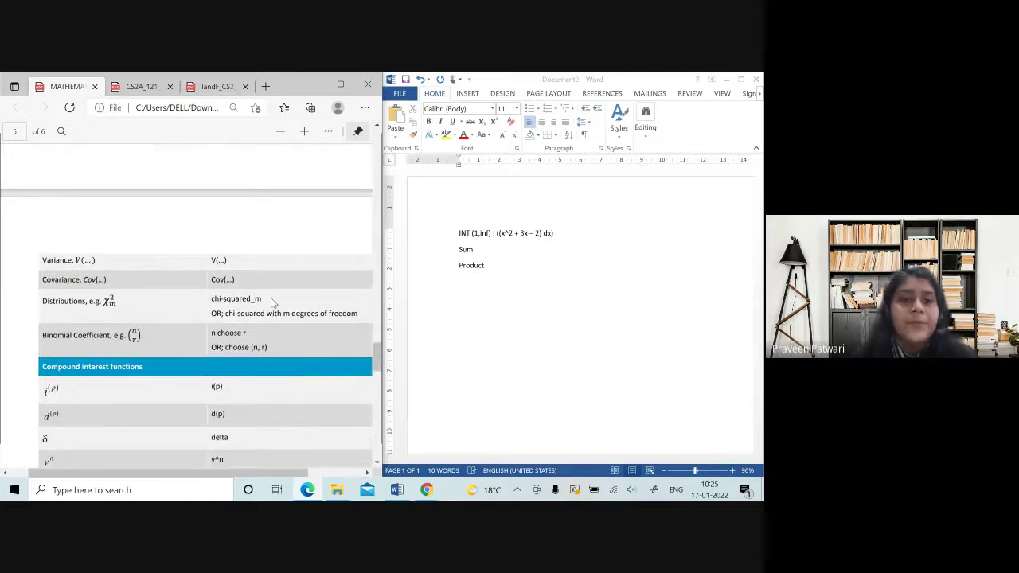
scroll(255, 267, "down", 1)
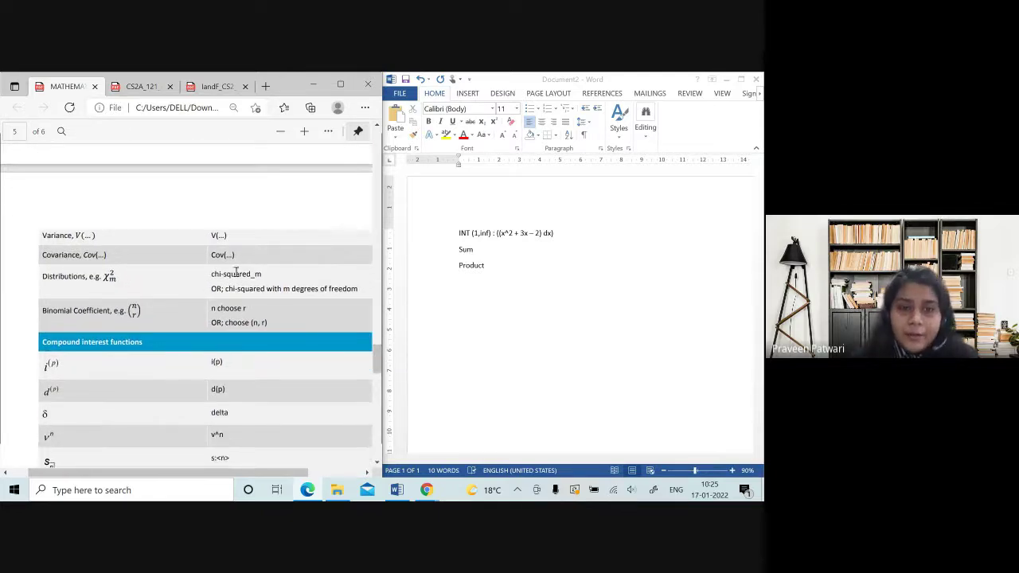
left_click_drag(212, 276, 259, 276)
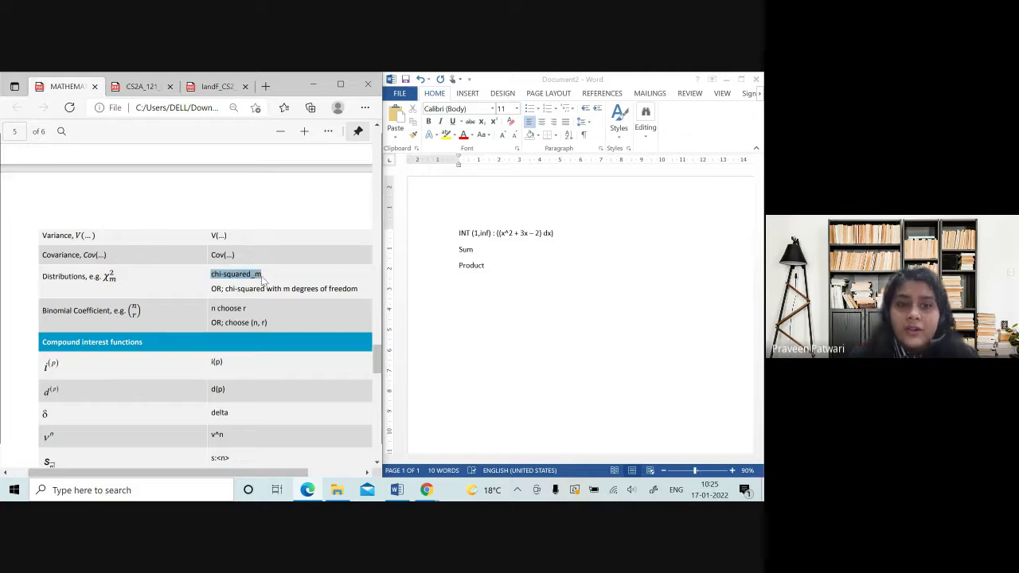
left_click(291, 299)
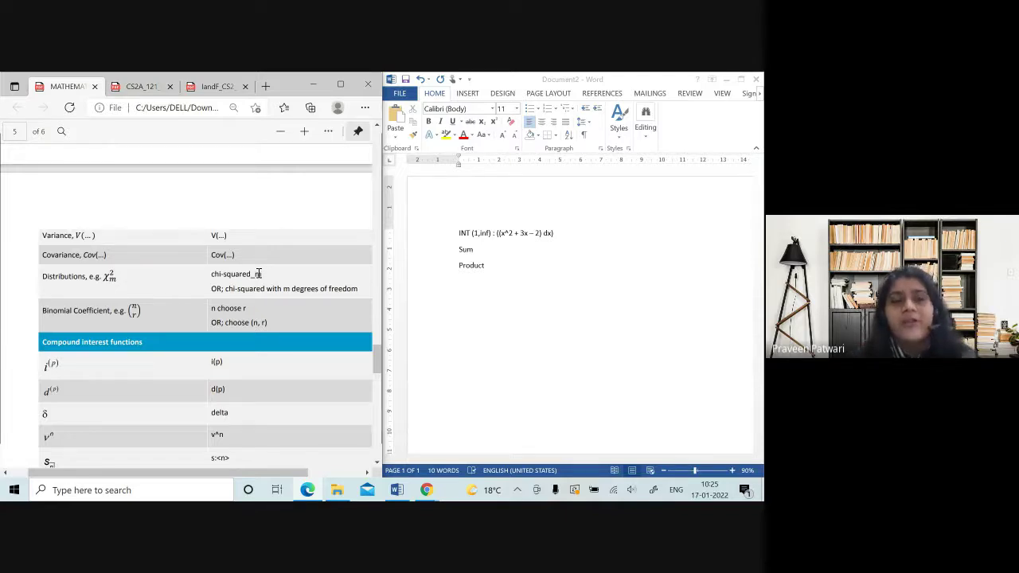
- Look through the Compound interest and Life table functions in the PDF guide, and return to the statistical notation
scroll(258, 274, "down", 5)
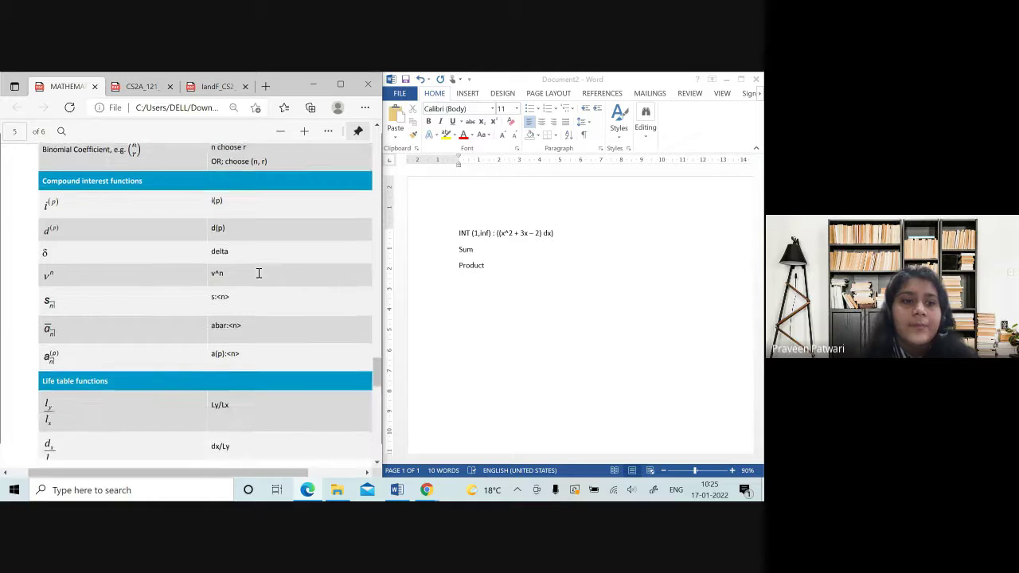
scroll(234, 358, "down", 15)
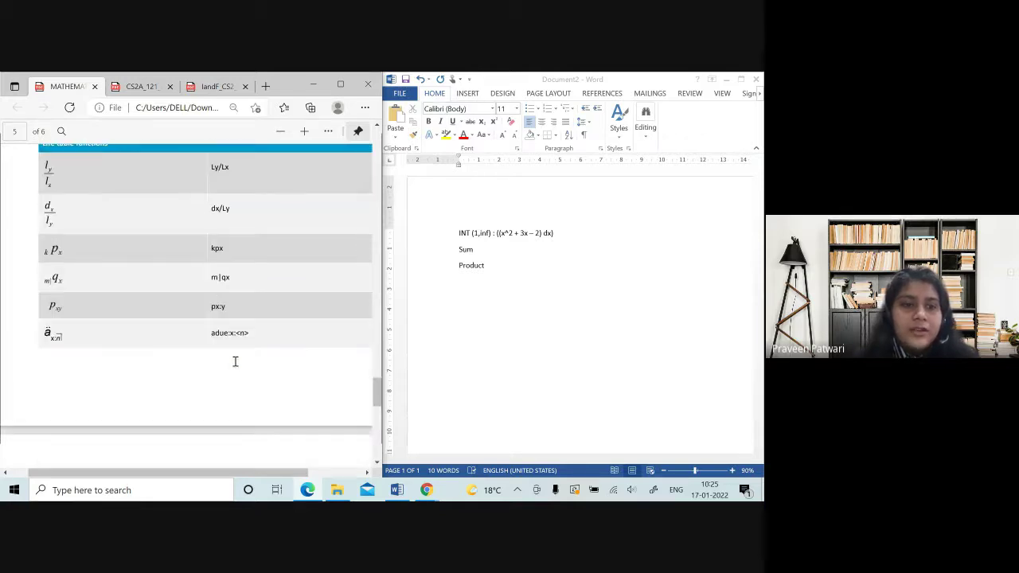
scroll(235, 361, "down", 2)
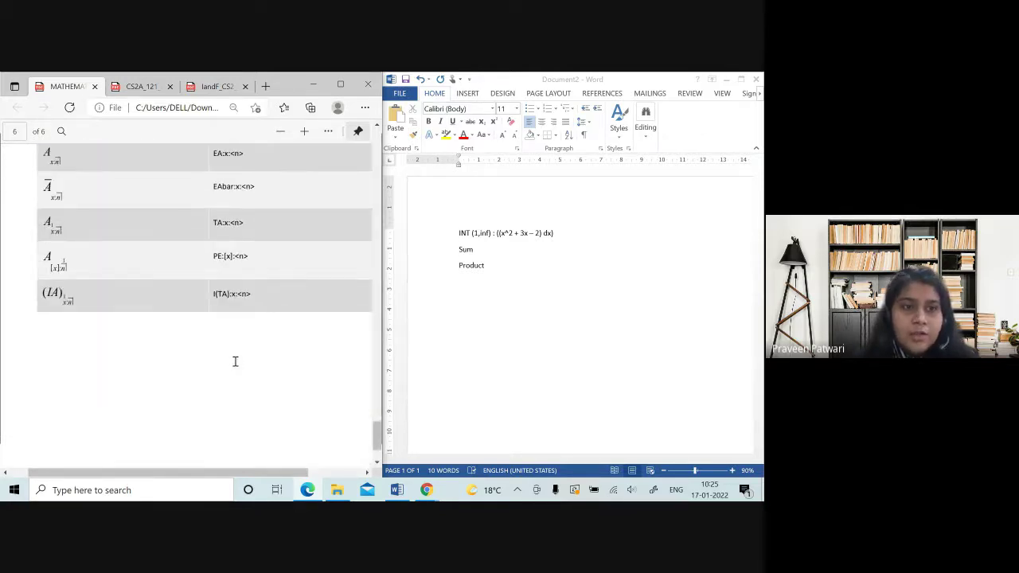
scroll(235, 362, "down", 3)
scroll(235, 362, "up", 20)
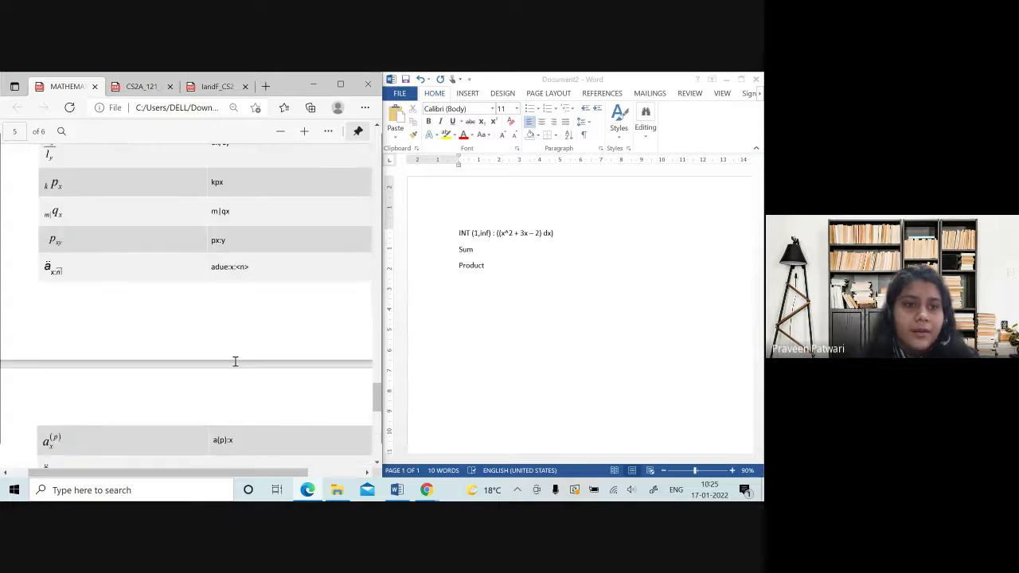
scroll(235, 362, "up", 1)
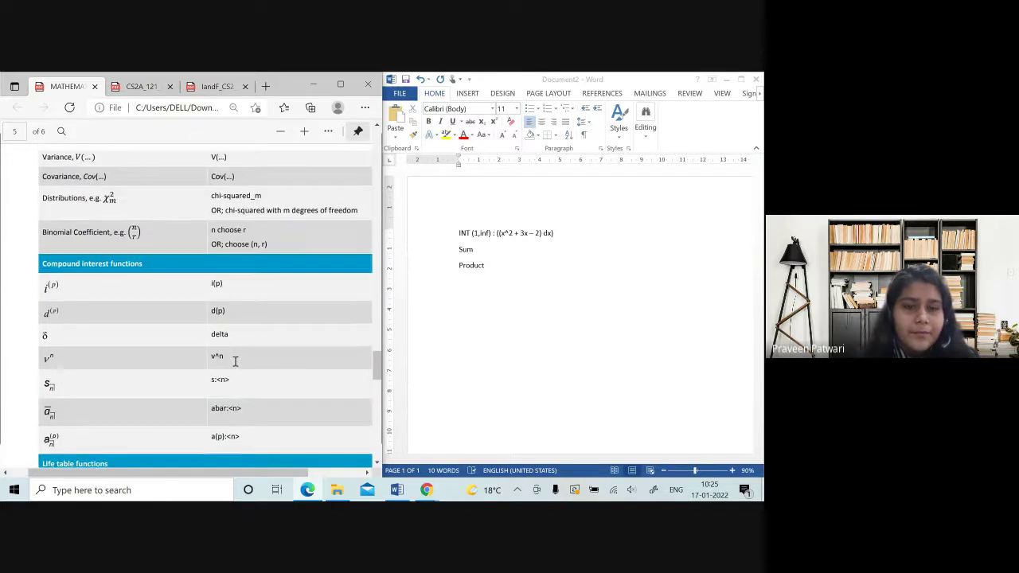
scroll(235, 361, "up", 5)
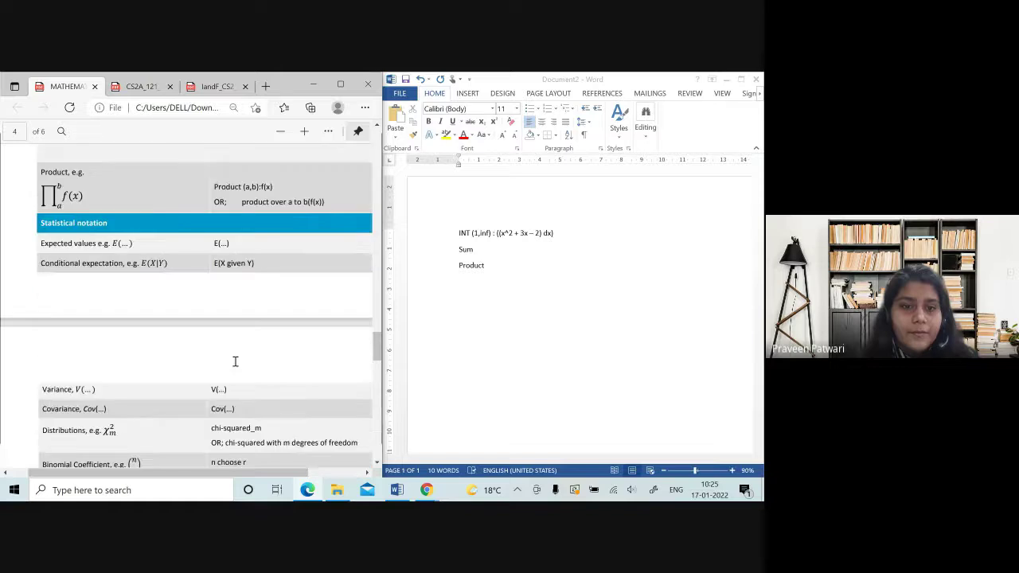
- Highlight the choose (n, r) alternative for the binomial coefficient in the guide, and look back over its earlier pages
scroll(235, 361, "down", 3)
scroll(234, 361, "down", 1)
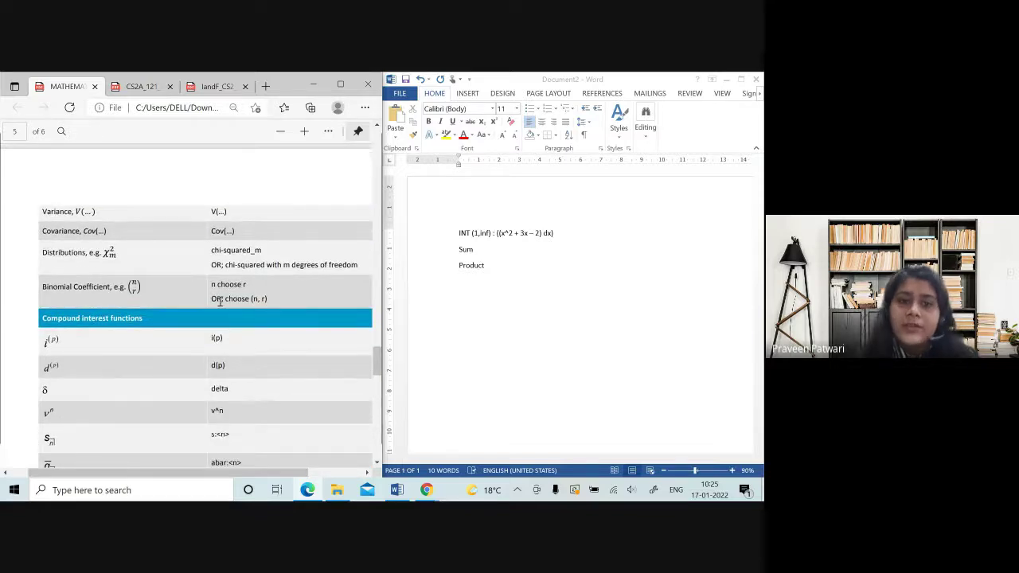
left_click_drag(271, 297, 226, 301)
left_click(548, 336)
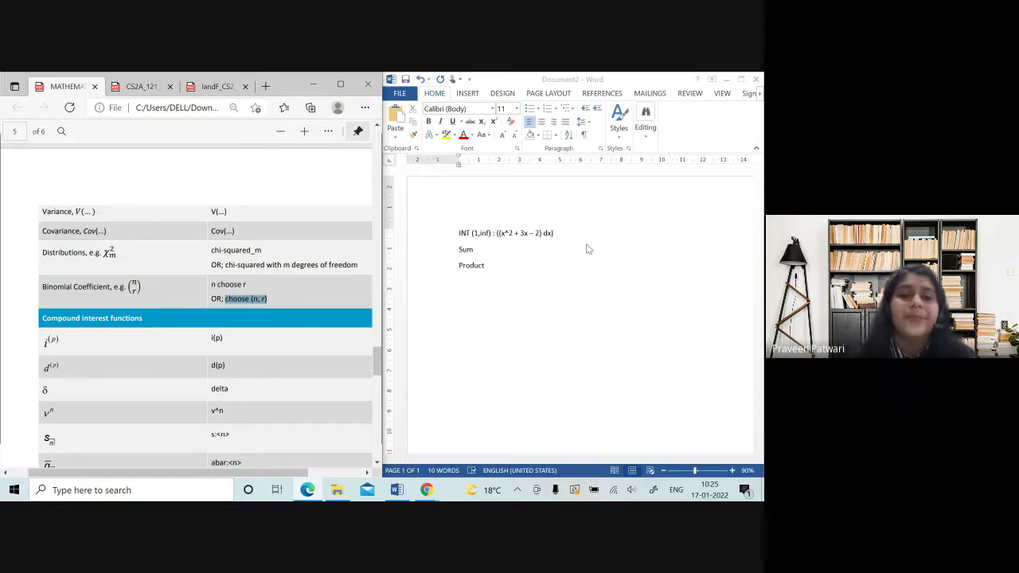
left_click(480, 311)
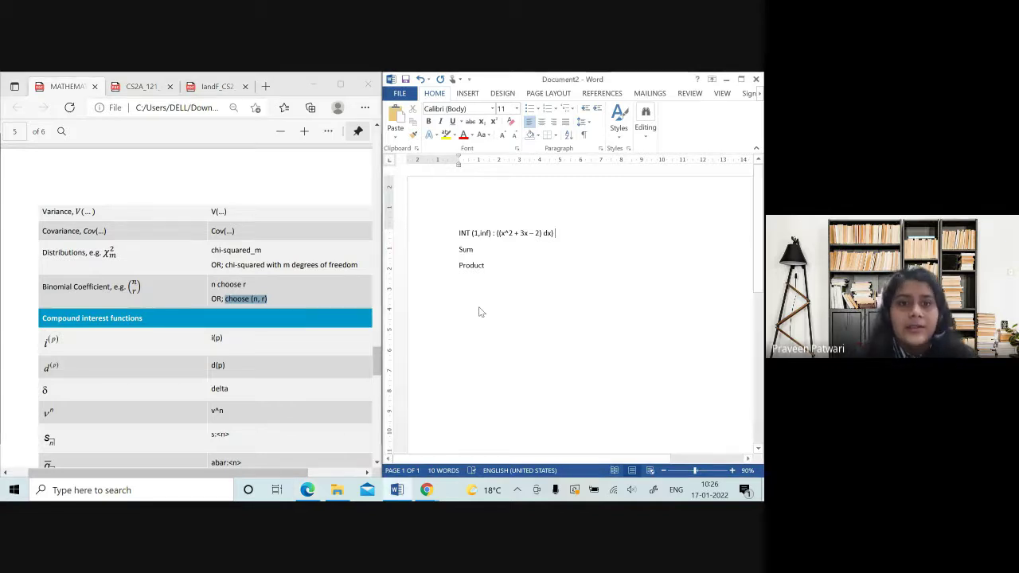
left_click(285, 302)
scroll(279, 298, "up", 15)
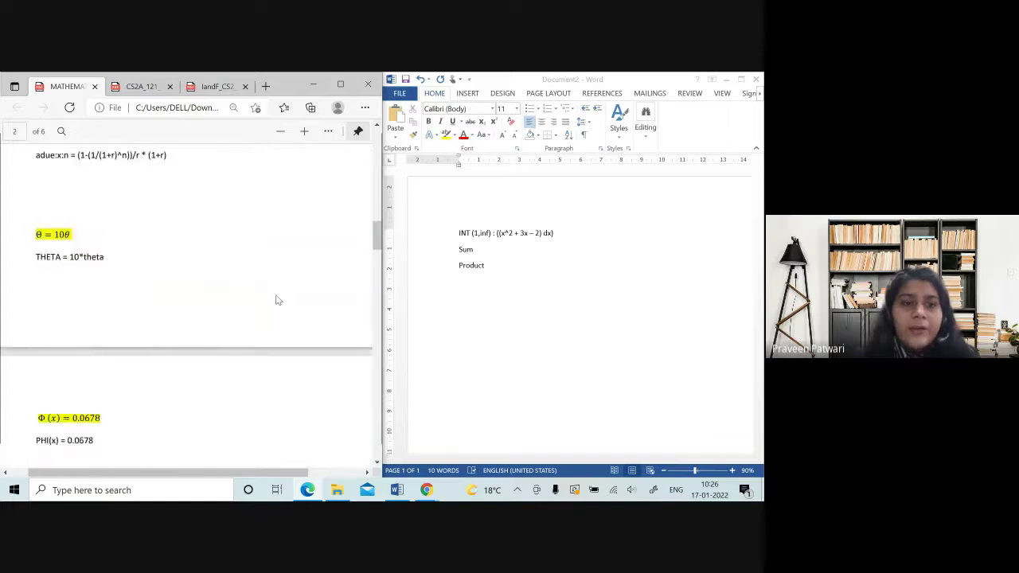
scroll(277, 300, "down", 3)
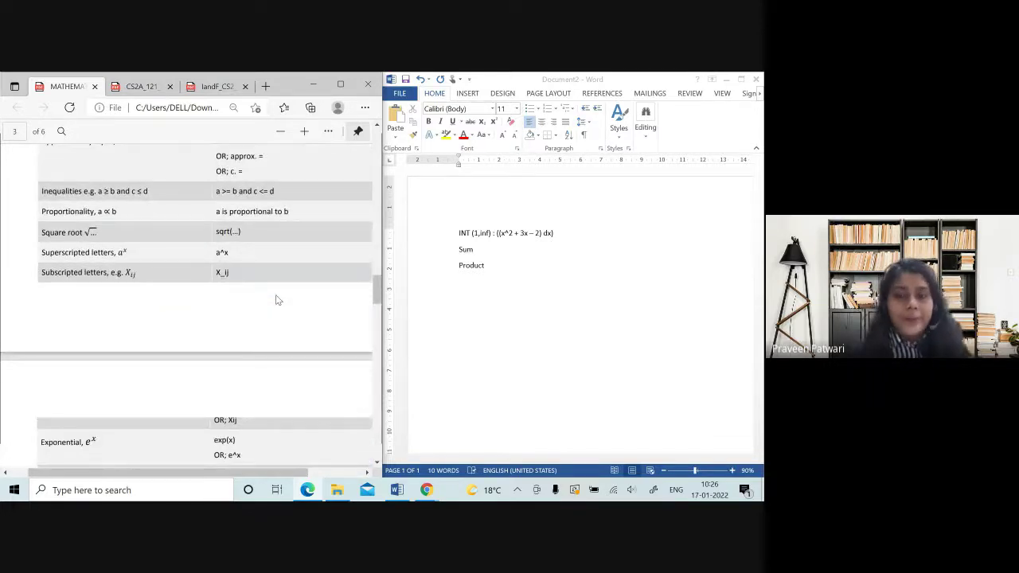
- Look through the CS2A A2021 exam paper to its end, and return to question 1 on the Frank copula
left_click(148, 87)
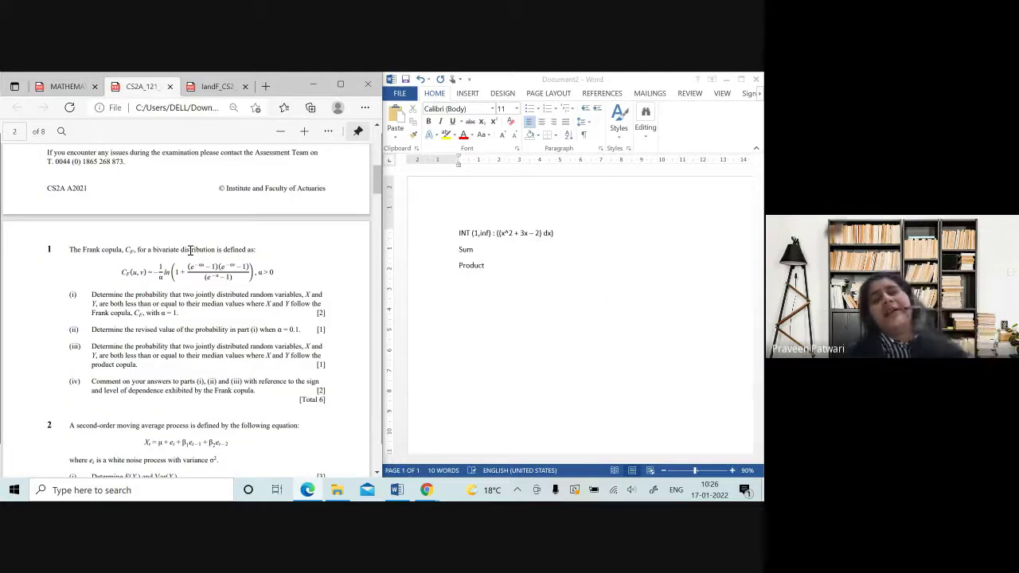
scroll(164, 316, "down", 10)
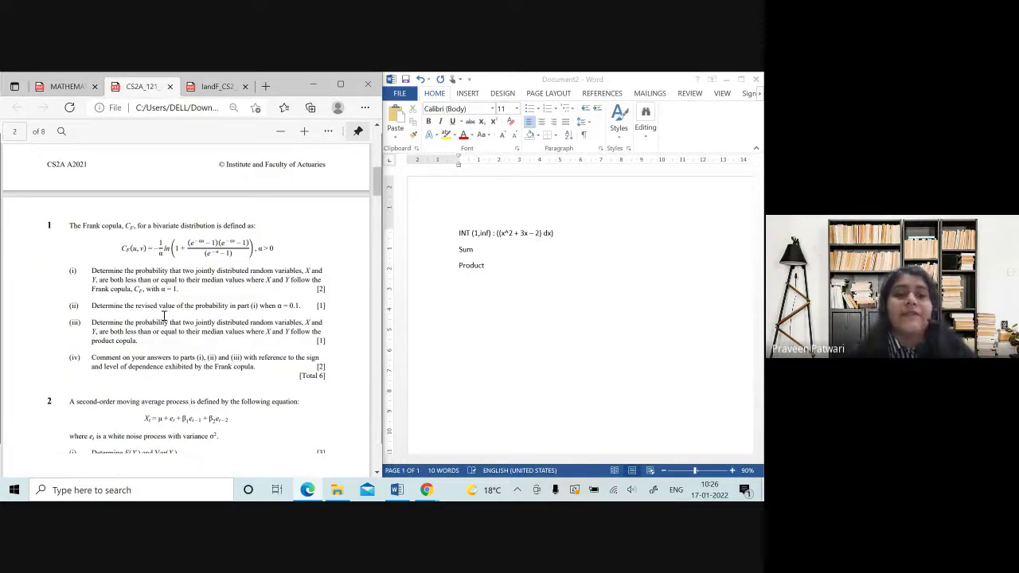
scroll(164, 316, "down", 15)
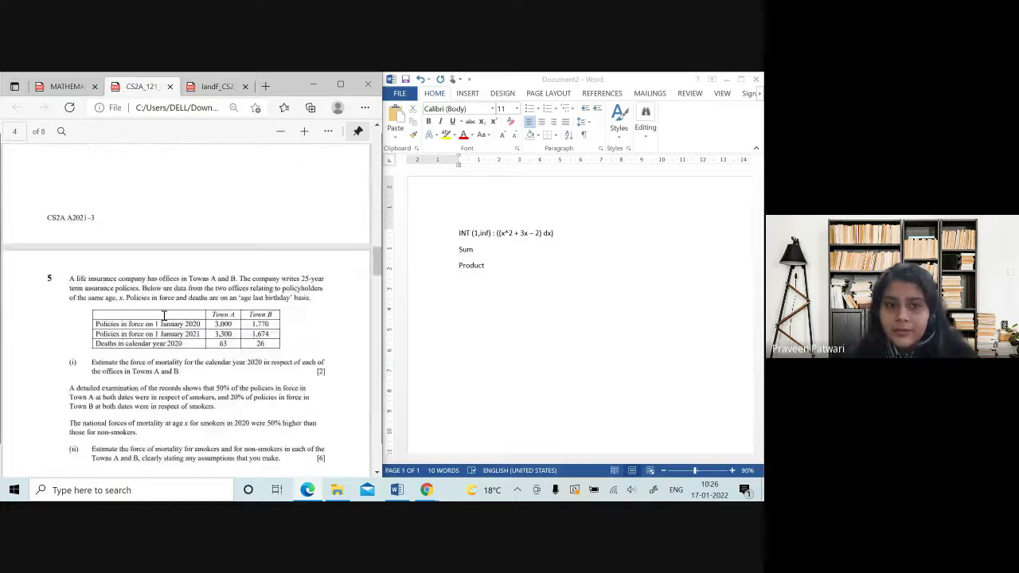
scroll(164, 316, "down", 15)
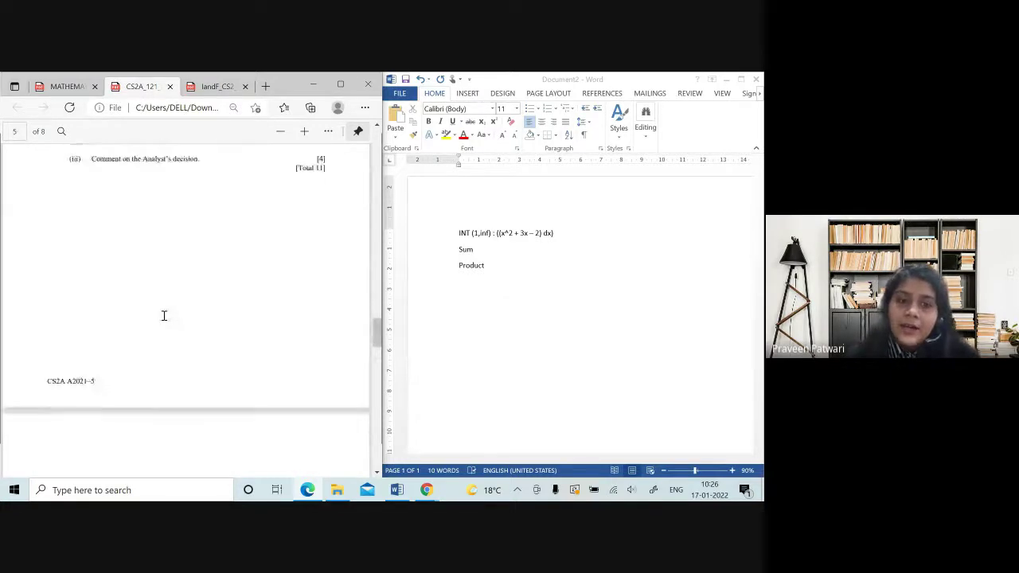
scroll(164, 316, "up", 2)
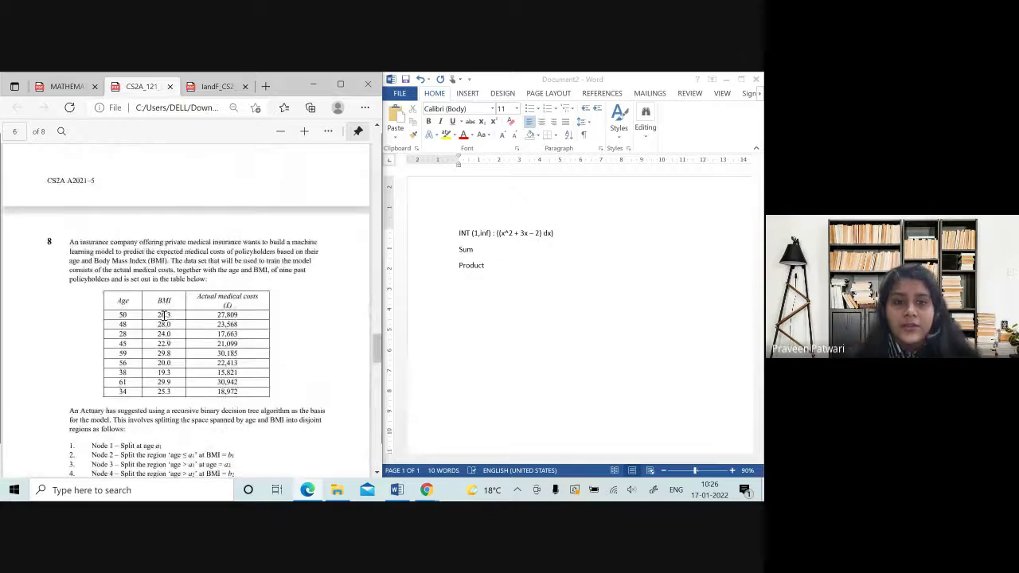
scroll(164, 316, "down", 20)
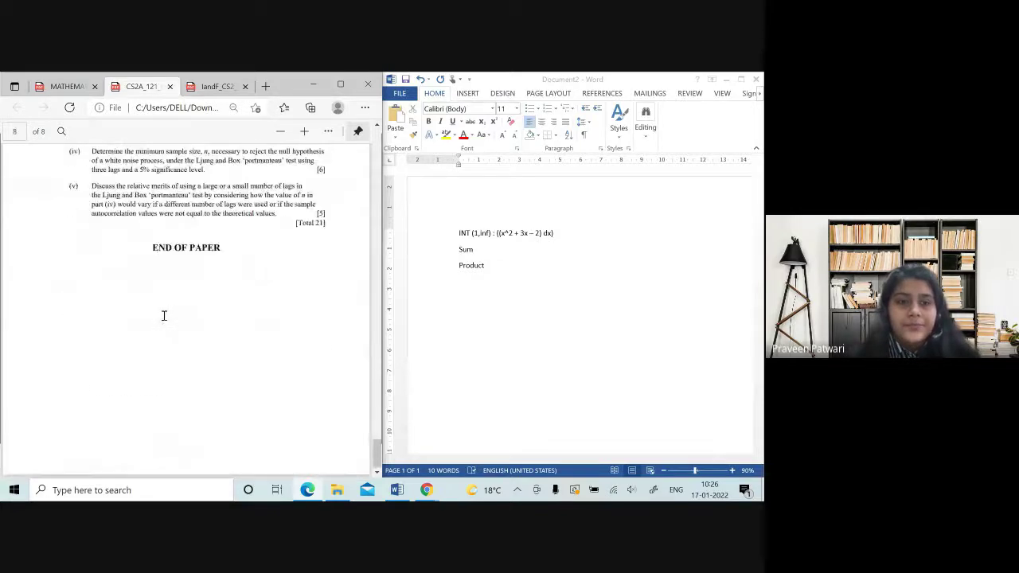
scroll(164, 316, "up", 18)
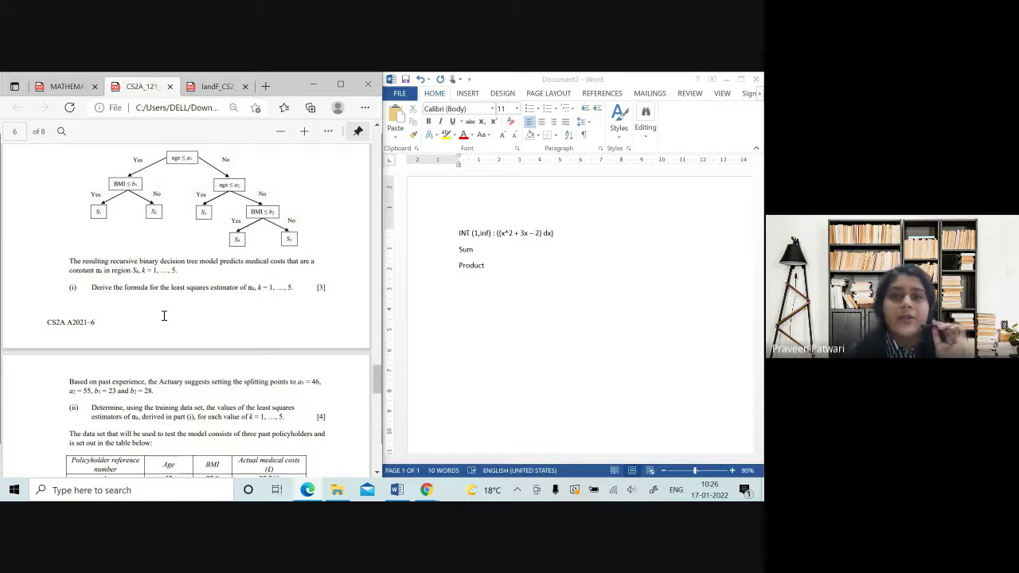
scroll(164, 316, "up", 1)
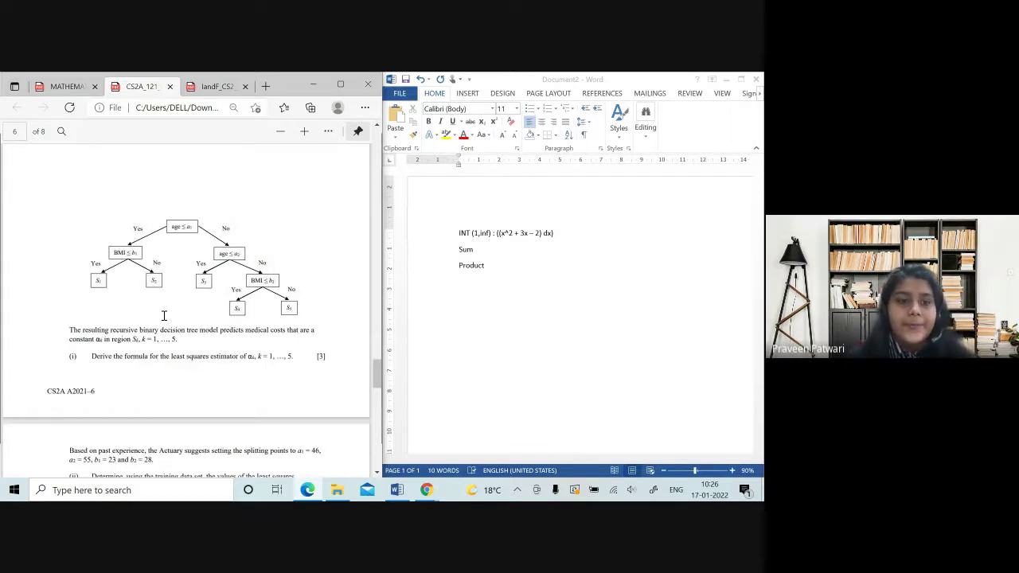
scroll(164, 316, "up", 10)
scroll(164, 316, "up", 20)
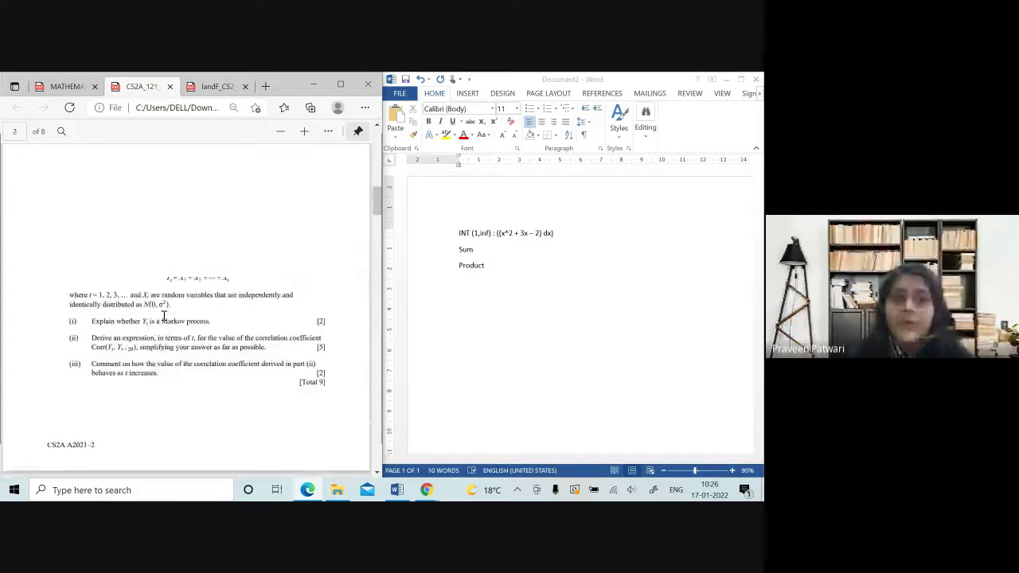
scroll(164, 316, "up", 2)
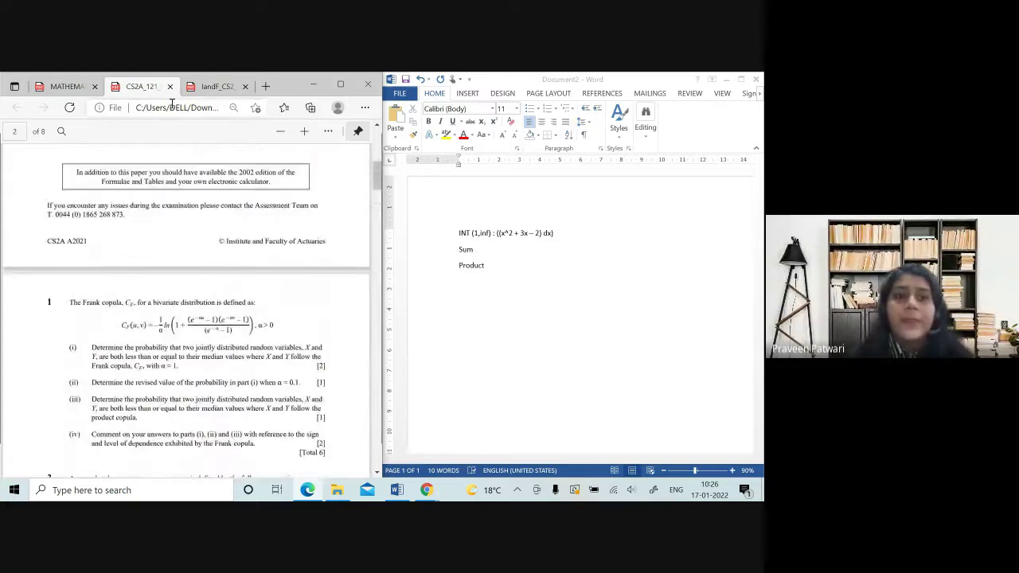
- Examine the plain-text workings for Q1 in the CS2A examiners' report
left_click(215, 86)
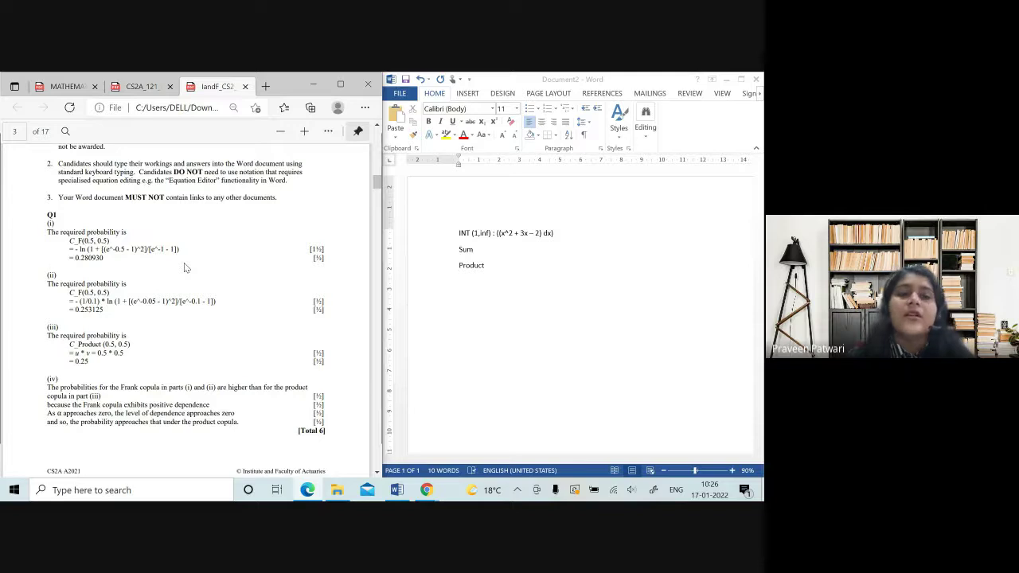
scroll(184, 268, "down", 1)
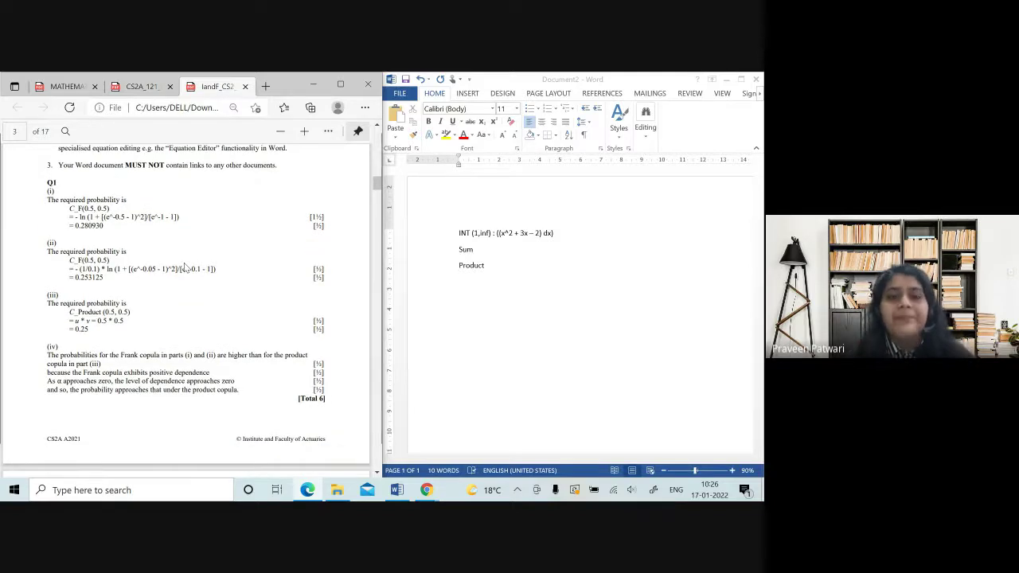
scroll(184, 267, "down", 1)
scroll(183, 268, "up", 2)
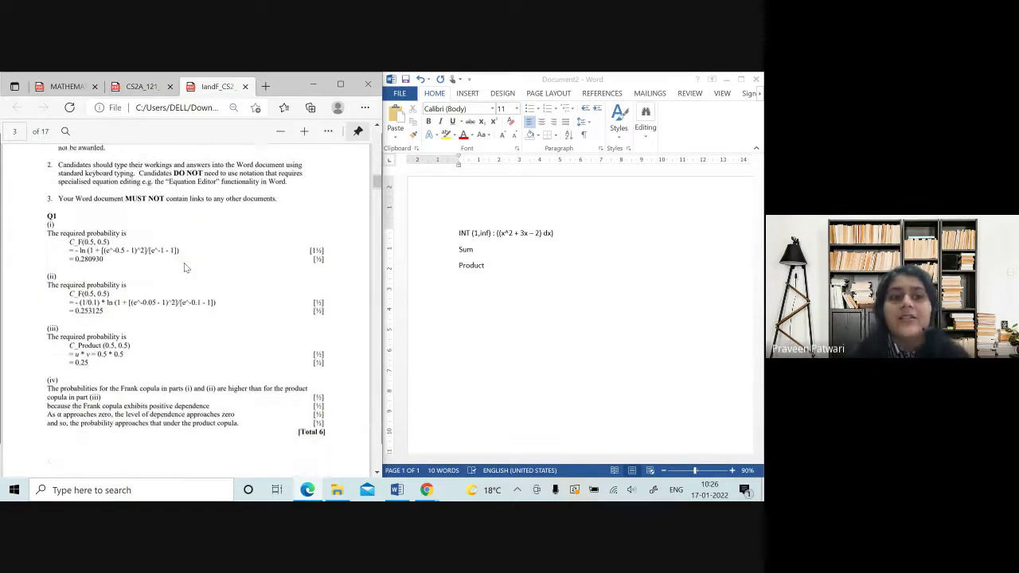
scroll(184, 267, "down", 1)
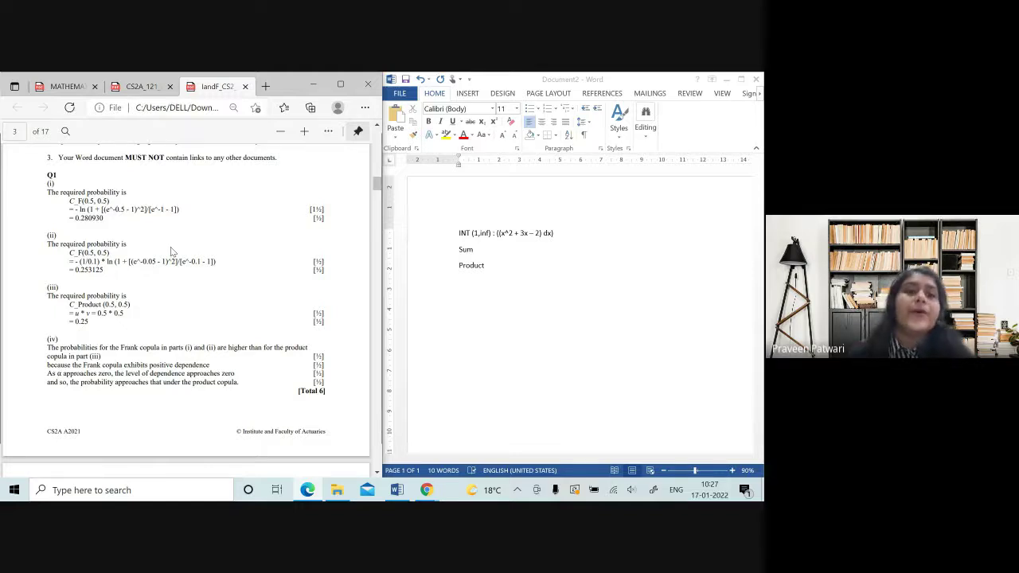
- Return to question 1 of the CS2A paper and highlight the Frank copula wording and its C_F(u, v) notation
left_click(142, 86)
scroll(140, 360, "down", 1)
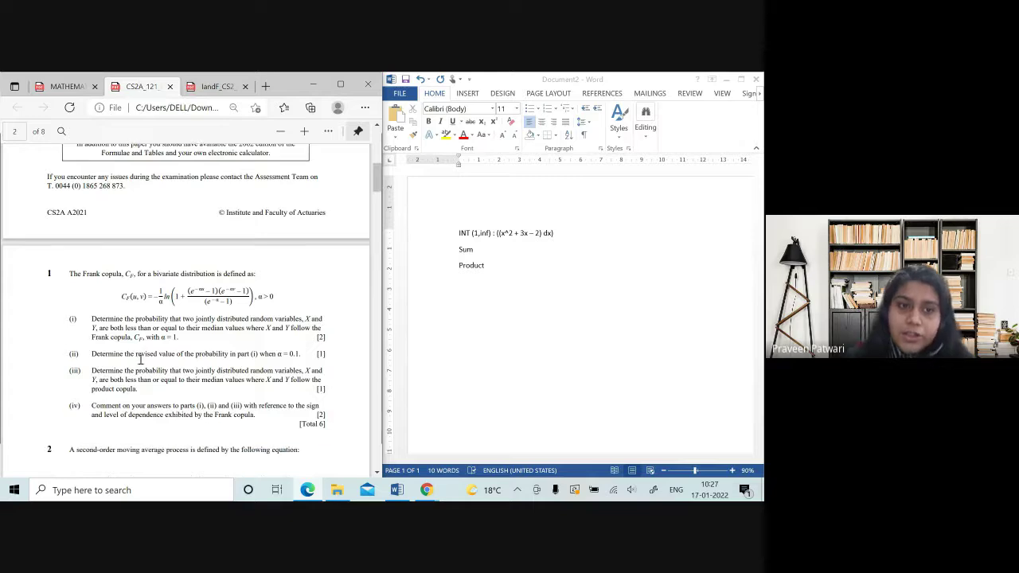
scroll(145, 318, "down", 1)
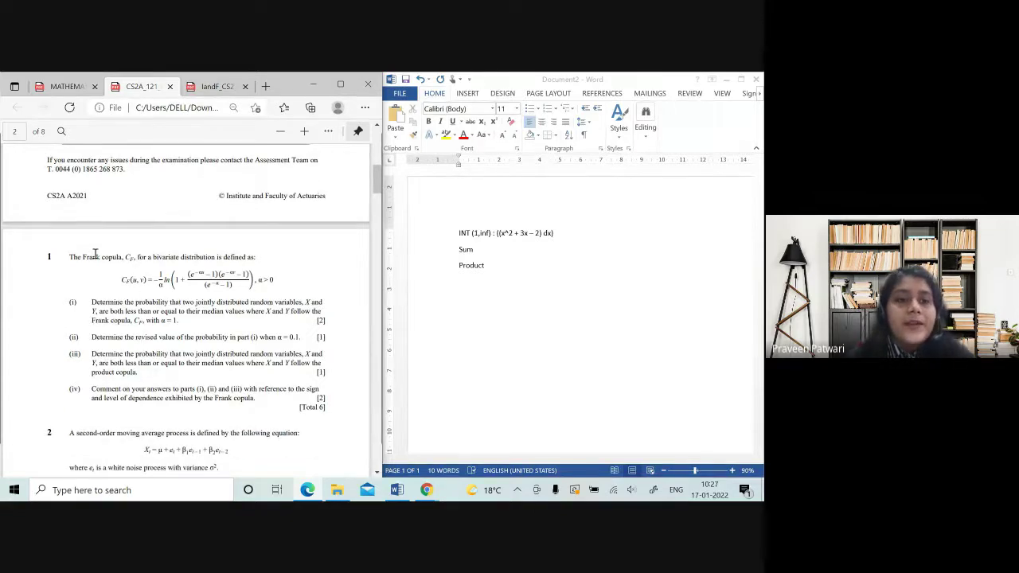
left_click_drag(120, 256, 199, 271)
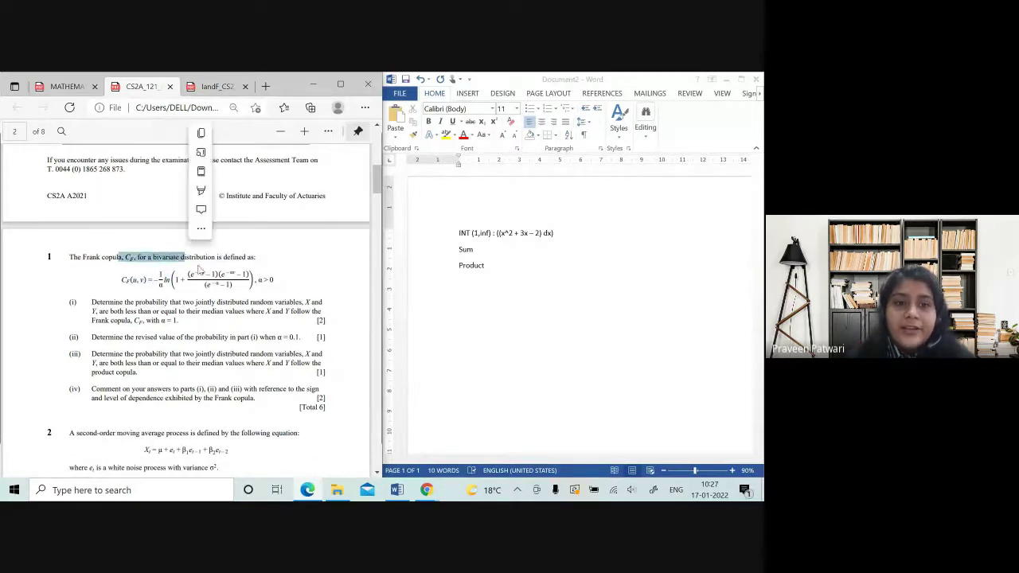
left_click(206, 273)
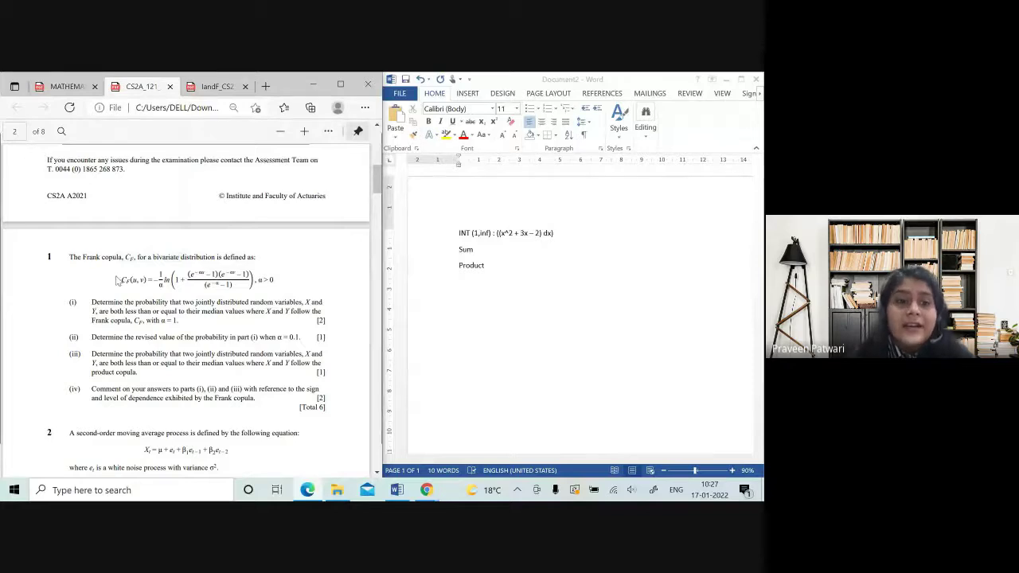
mouse_move(120, 280)
left_mouse_down()
mouse_move(161, 271)
mouse_move(137, 282)
left_mouse_up()
left_click(170, 297)
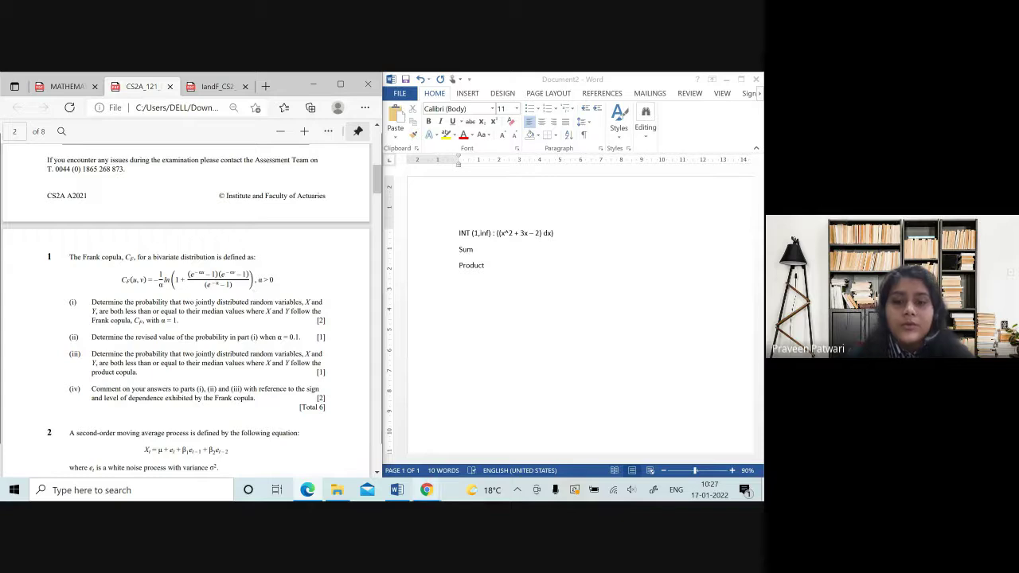
- Switch to the Google Meet call, dismiss the raised-hand notifications, and return to Word and the exam paper
mouse_move(427, 490)
left_click(362, 434)
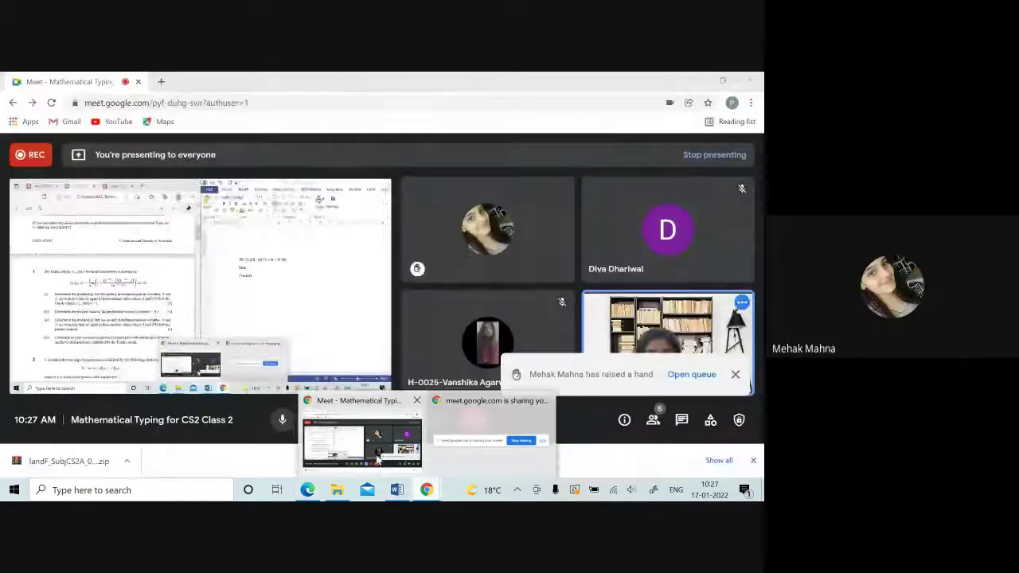
left_click(735, 374)
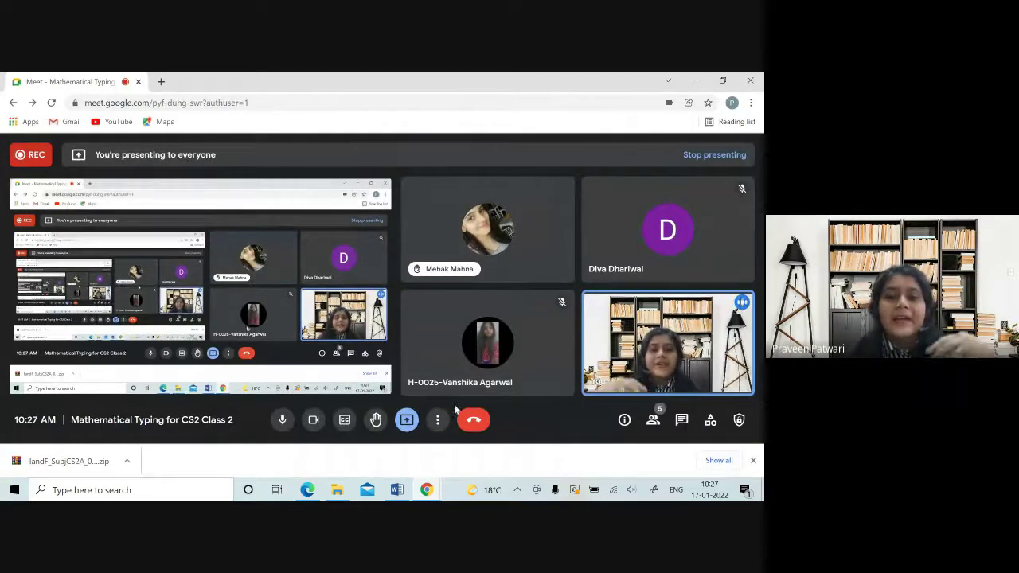
mouse_move(396, 488)
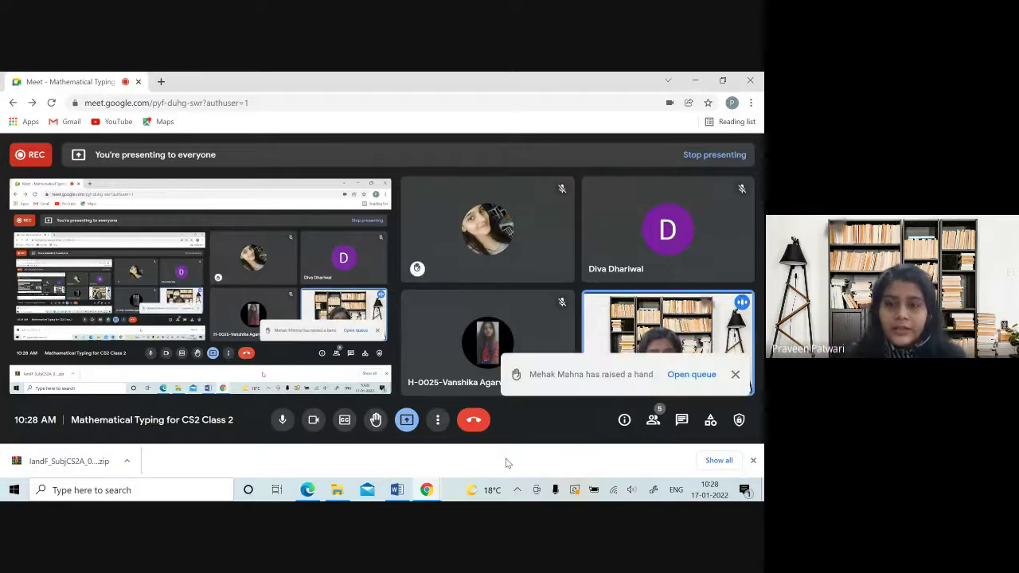
left_click(736, 373)
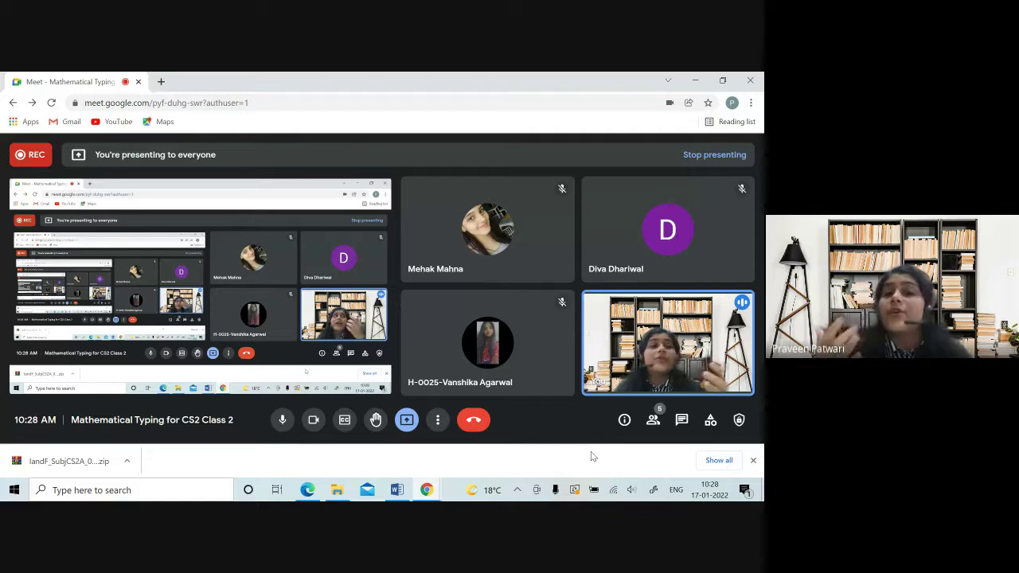
left_click(404, 493)
left_click(307, 490)
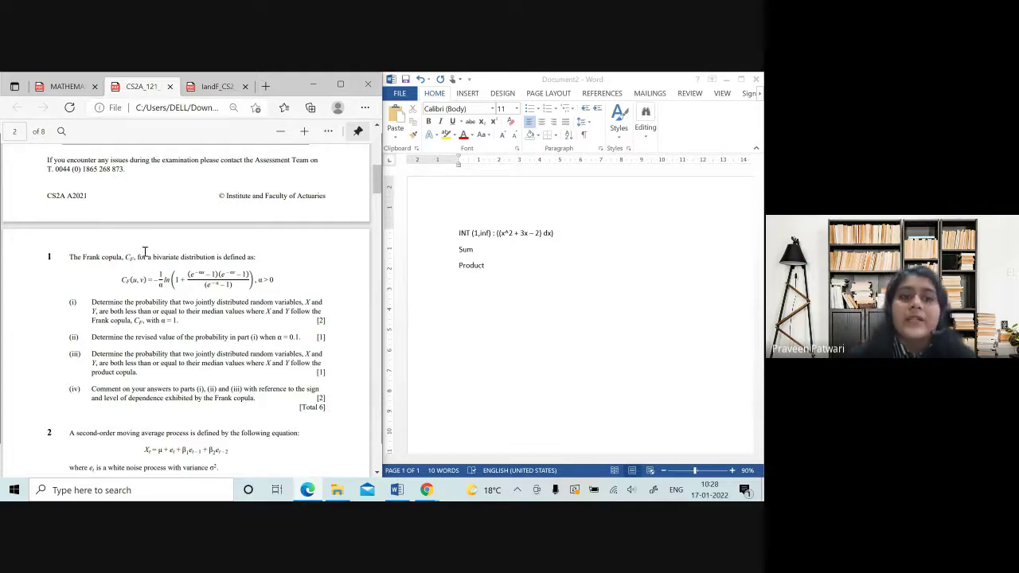
- Look over questions 1 to 3 of the CS2A paper and highlight the full Frank copula formula in question 1
scroll(148, 253, "up", 2)
scroll(147, 253, "down", 8)
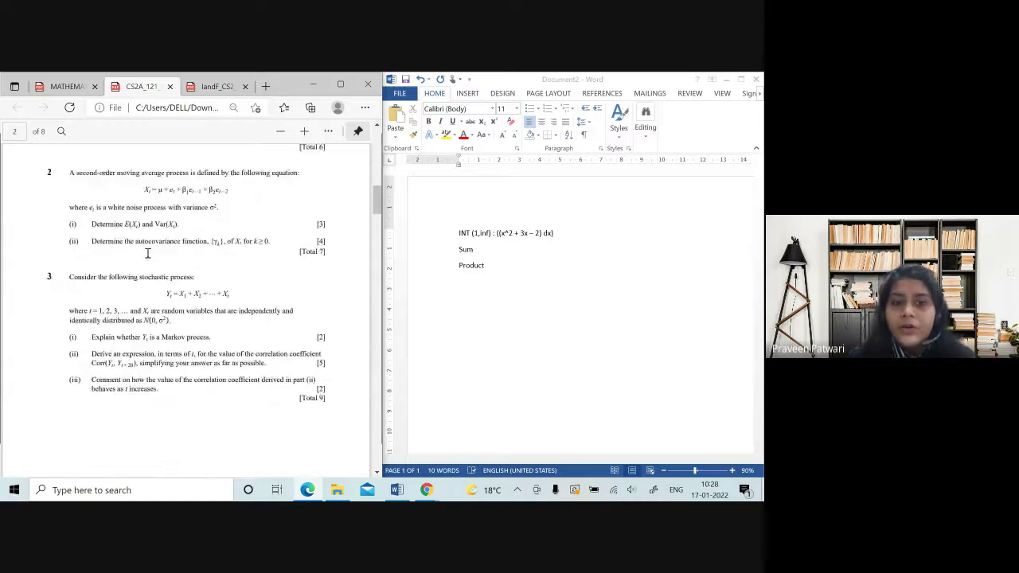
scroll(147, 254, "up", 6)
scroll(147, 253, "up", 1)
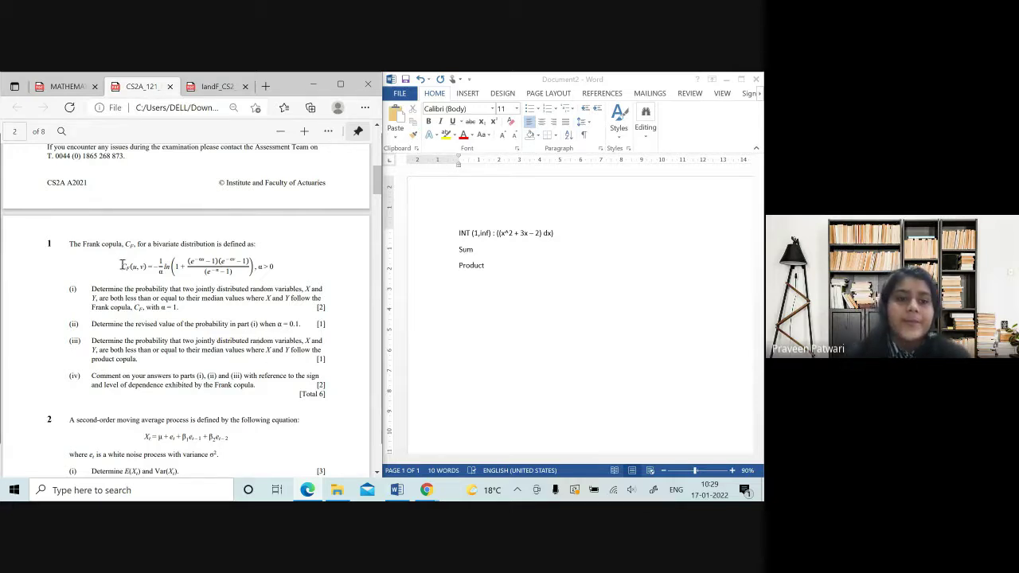
left_click_drag(121, 266, 273, 272)
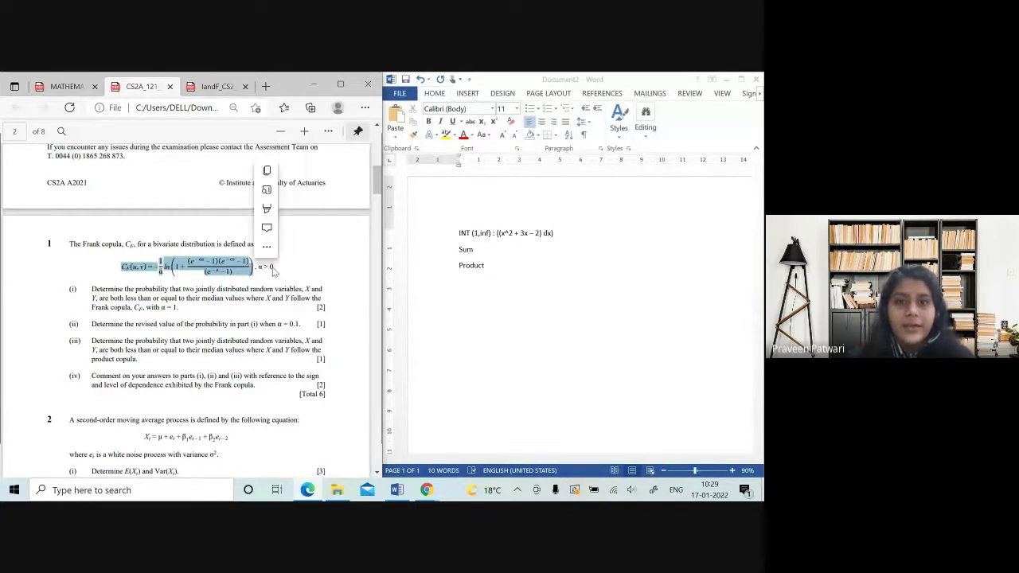
left_click(273, 272)
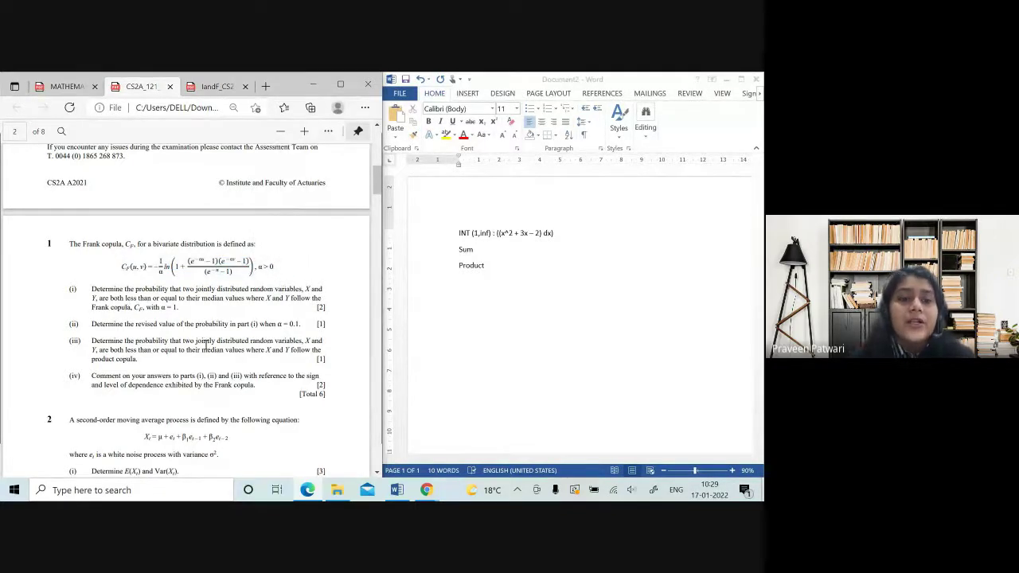
scroll(206, 344, "down", 1)
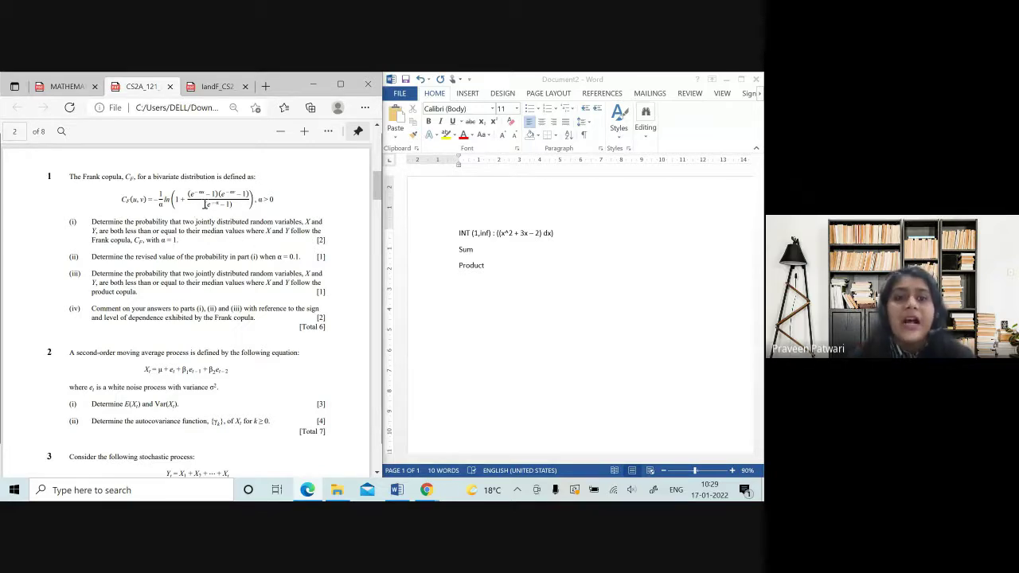
- Compare the Q1 solution in the examiners' report with the question paper, highlighting the Frank copula formula again
left_click(211, 89)
scroll(205, 197, "up", 2)
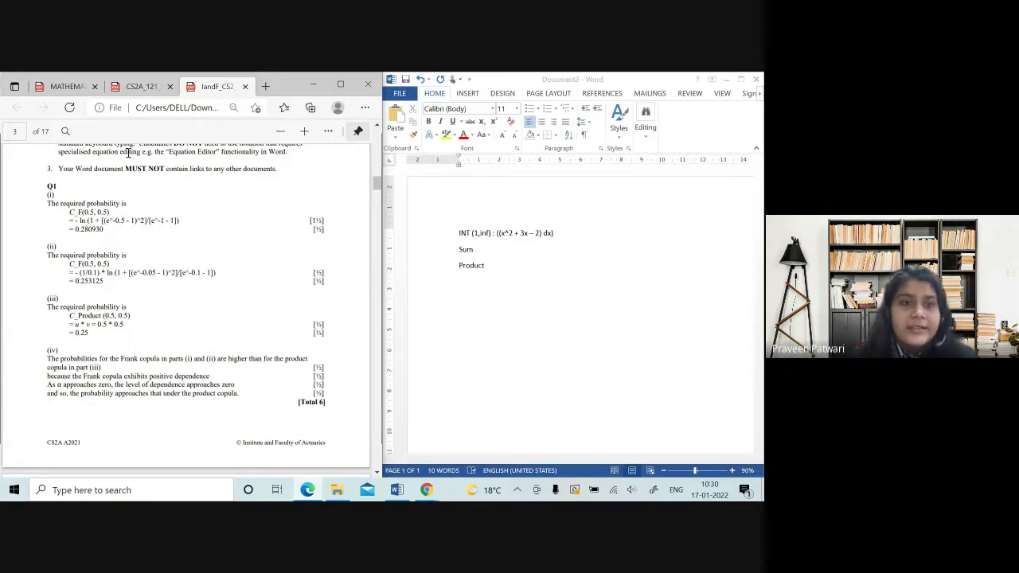
left_click(138, 90)
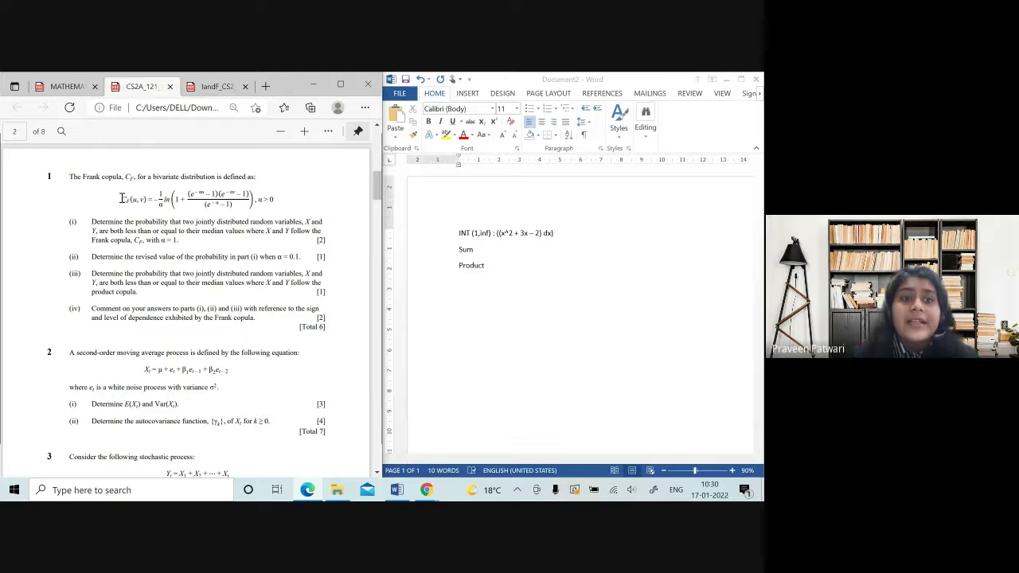
left_click_drag(121, 199, 253, 204)
left_click(222, 231)
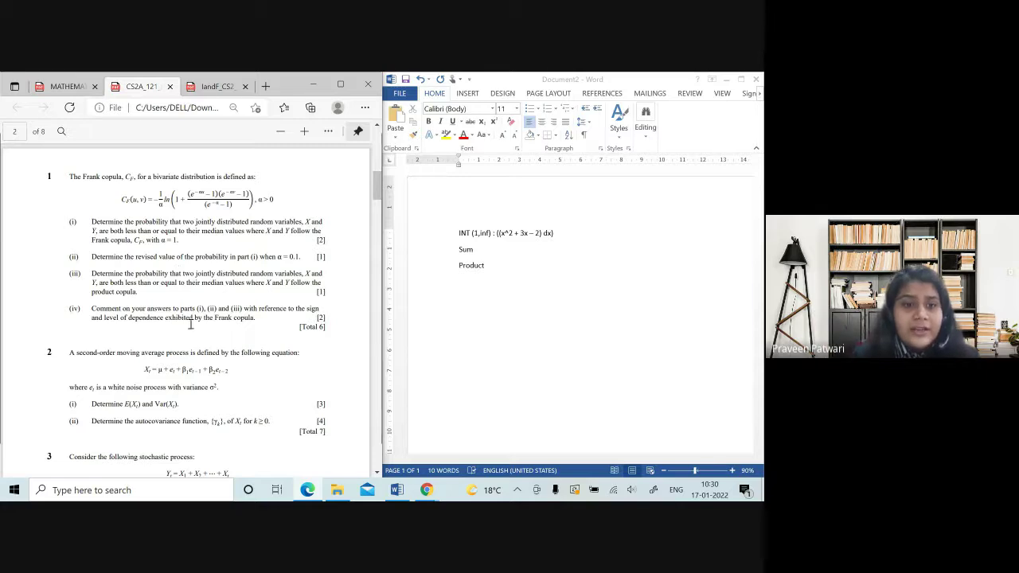
- Highlight the second-order moving average equation in question 2, and look back at question 1 part (iii) on the product copula
scroll(193, 339, "down", 1)
scroll(193, 341, "down", 1)
left_click_drag(142, 348, 244, 348)
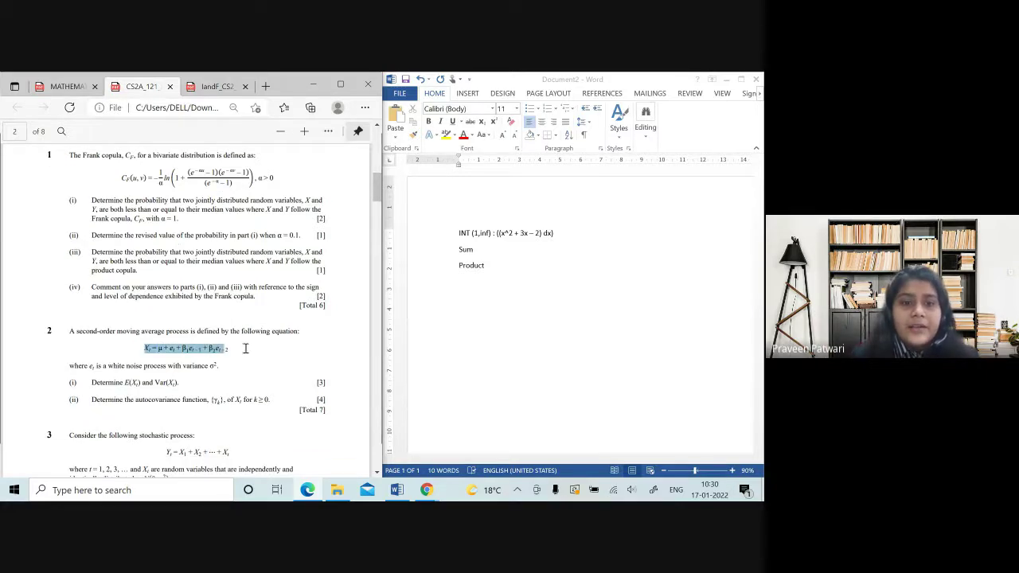
left_click(225, 348)
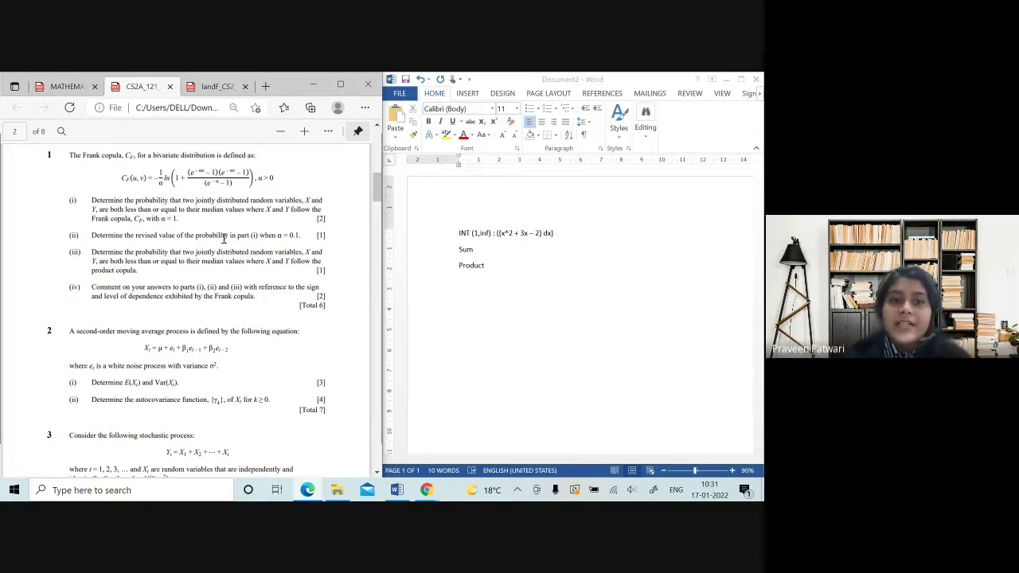
scroll(236, 258, "down", 1)
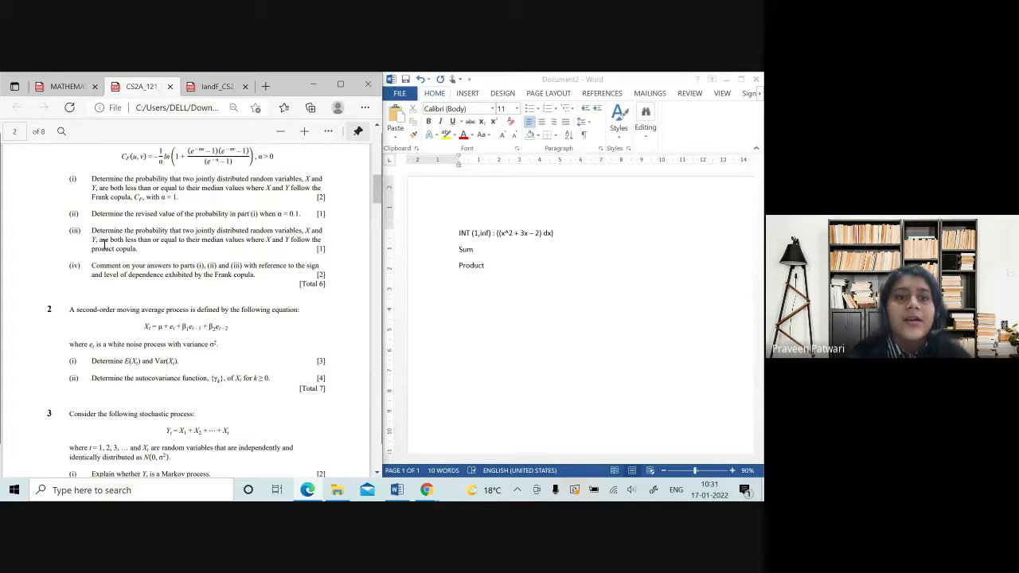
left_click_drag(107, 229, 109, 234)
left_click(216, 239)
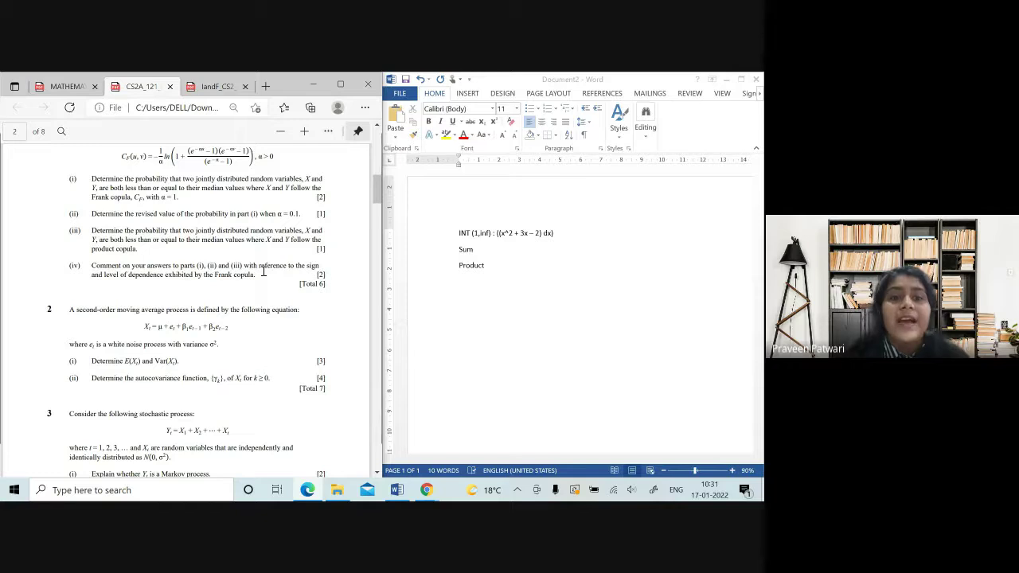
- Highlight C_Product (0.5, 0.5) and u * v in the examiners' solution to Q1 part (iii)
left_click(213, 86)
scroll(143, 375, "down", 1)
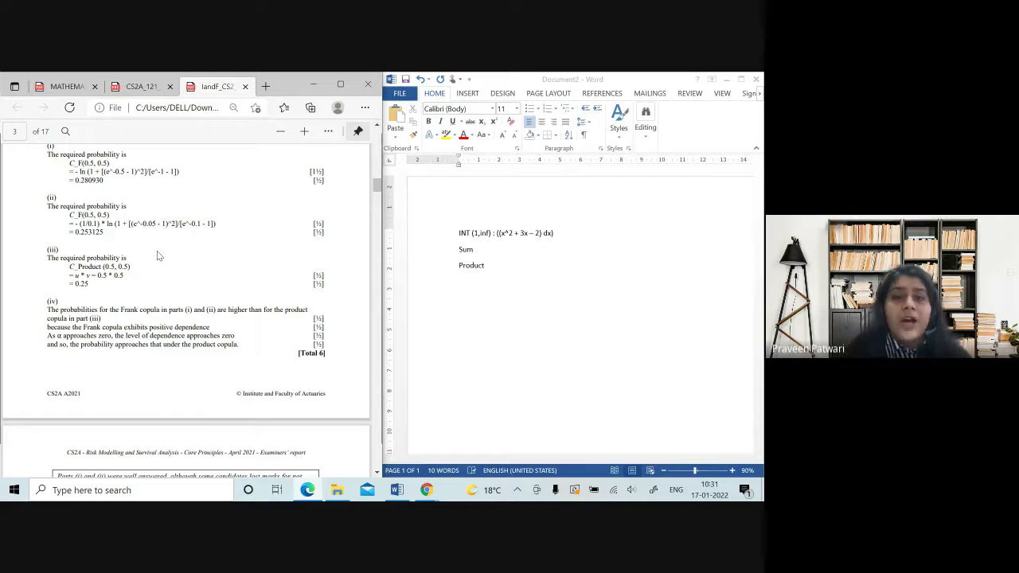
left_click_drag(70, 266, 137, 267)
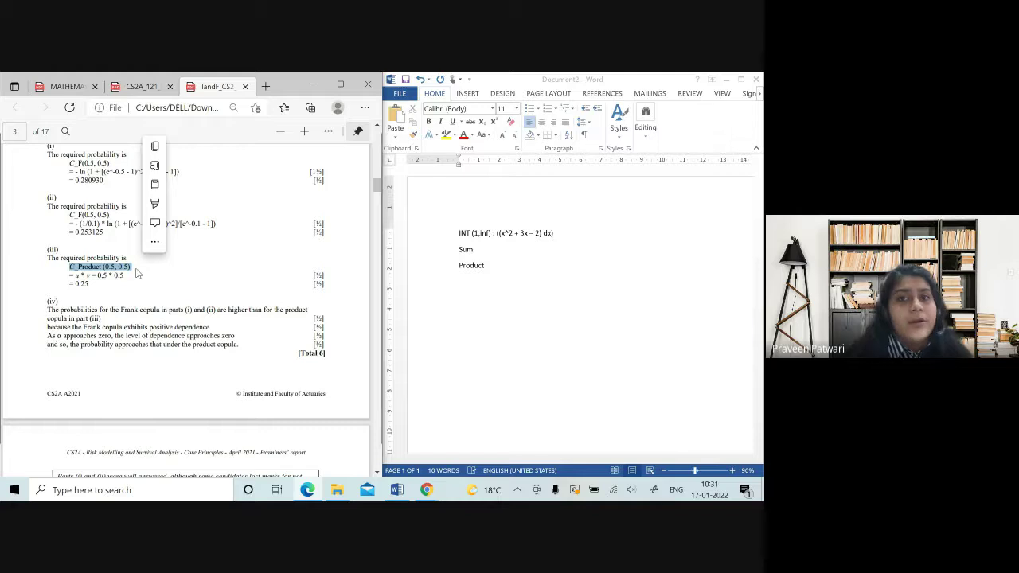
left_click_drag(90, 276, 78, 275)
right_click(77, 276)
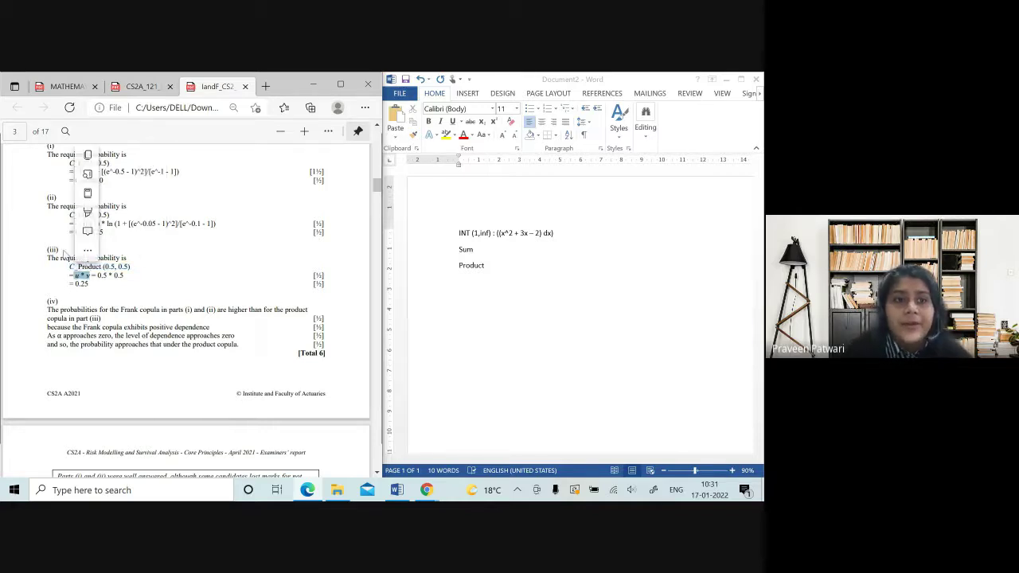
mouse_move(170, 214)
left_click(247, 195)
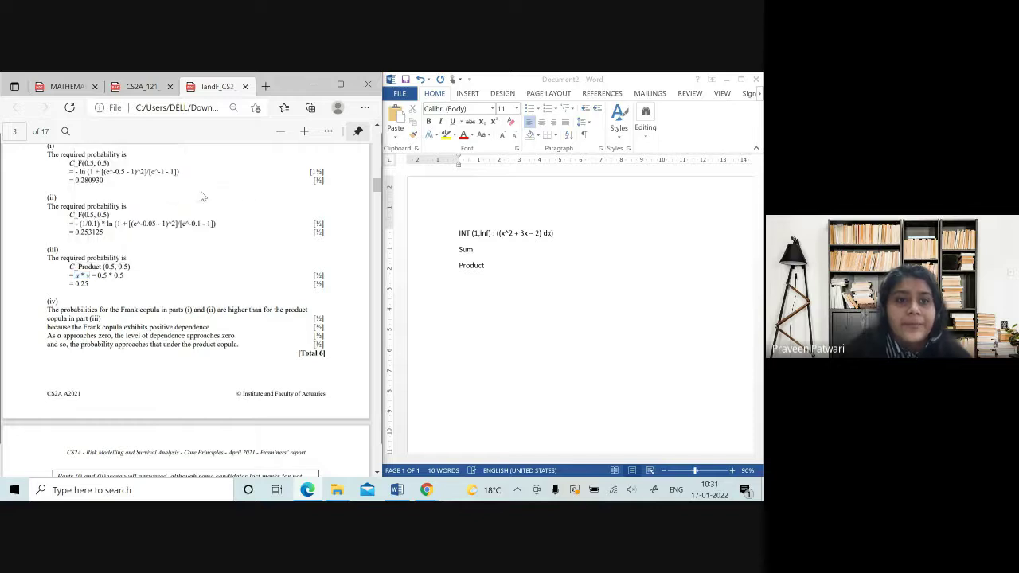
- Highlight the C_F(0.5, 0.5) working of Q1 part (i) and the line = u * v = 0.5 * 0.5 of part (iii)
left_click_drag(69, 162, 180, 172)
left_click(157, 229)
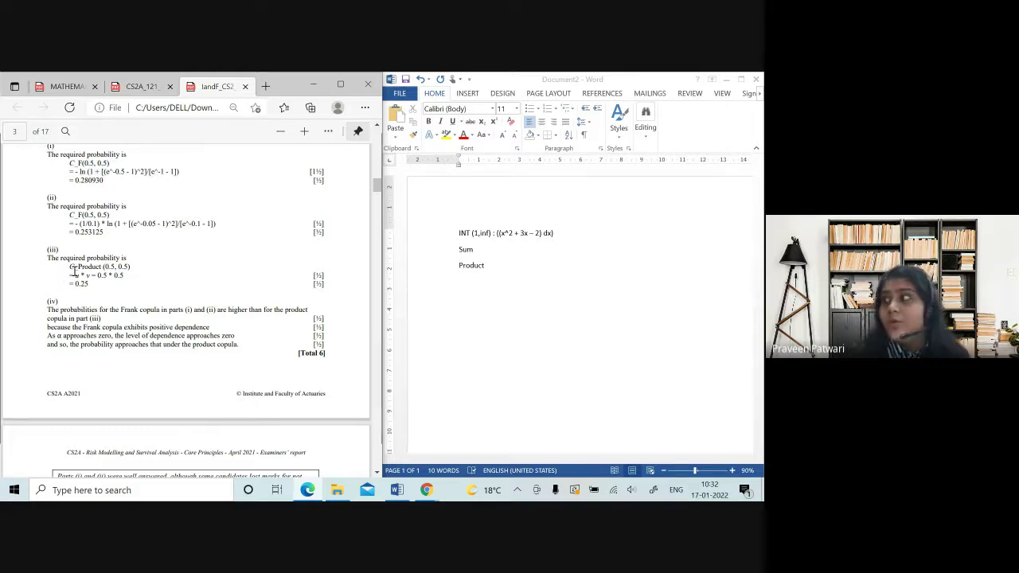
left_click_drag(69, 275, 126, 278)
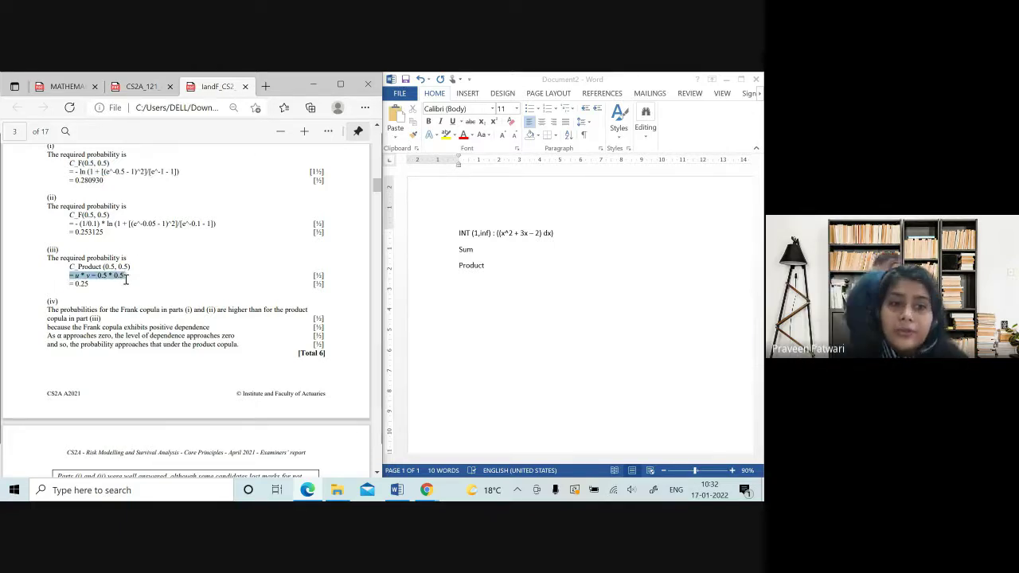
left_click(126, 301)
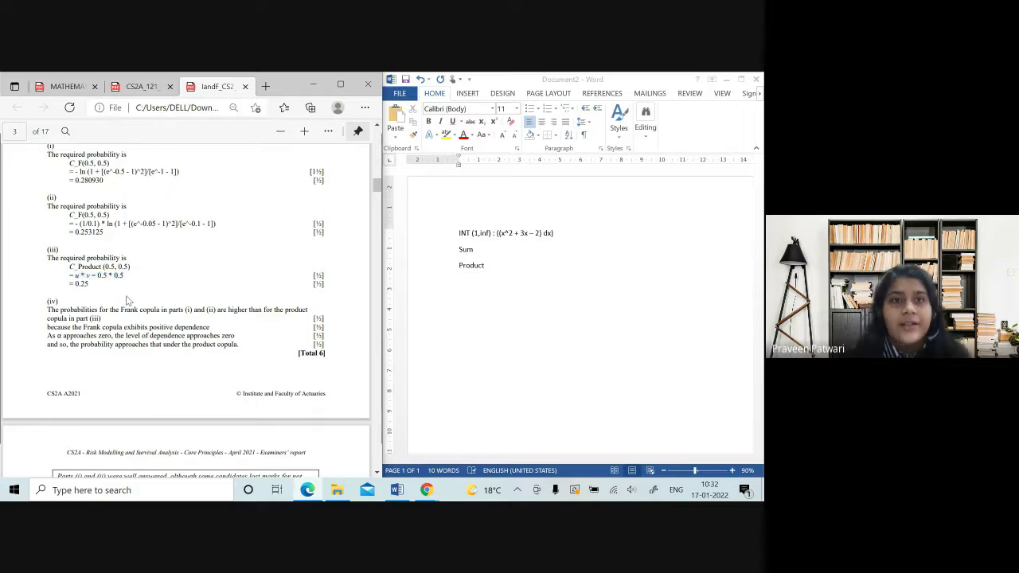
- Return to the CS2A paper and view question 2 on the second-order moving average process
left_click(156, 89)
scroll(220, 313, "down", 1)
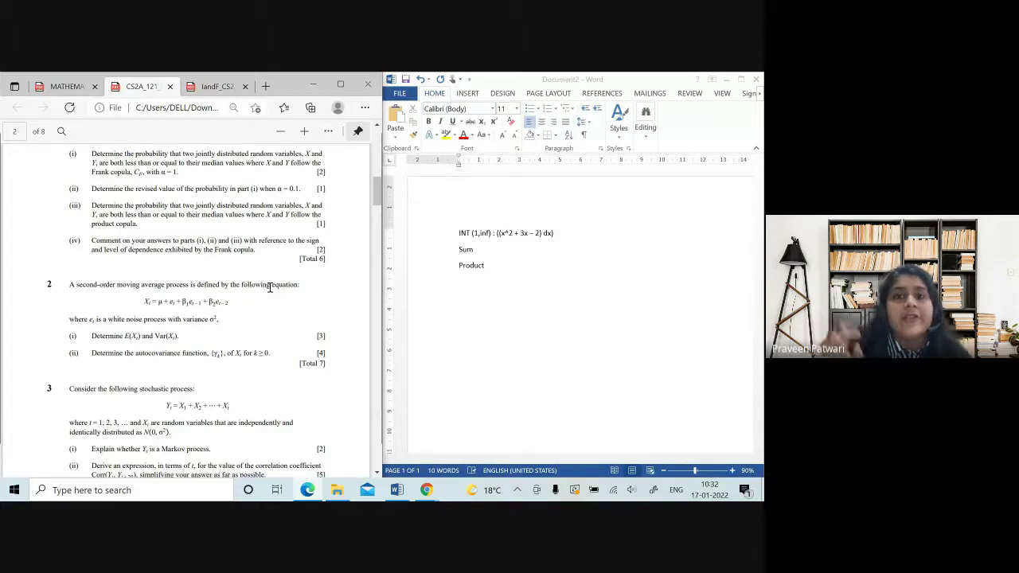
scroll(270, 288, "down", 2)
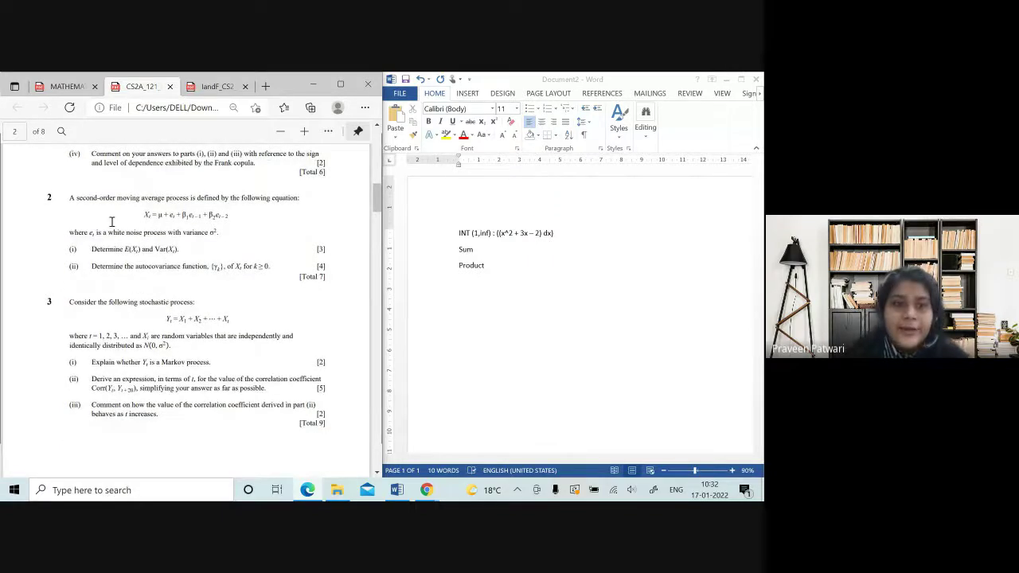
- Highlight question 2's opening statement, its moving average equation and part (i) on E(X_t) and Var(X_t) in the CS2A paper
left_click_drag(83, 199, 283, 198)
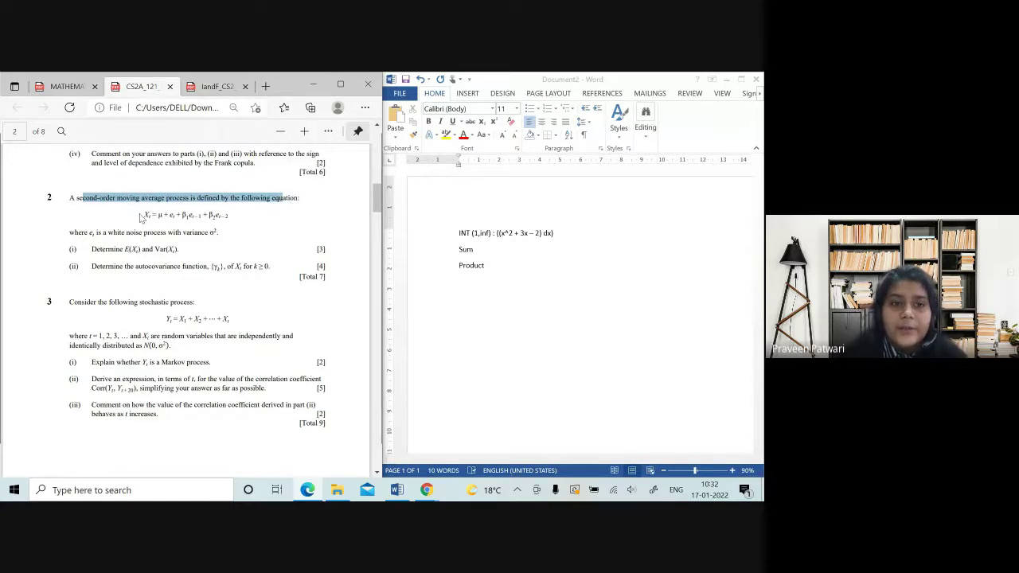
left_click_drag(144, 215, 247, 213)
left_click(163, 257)
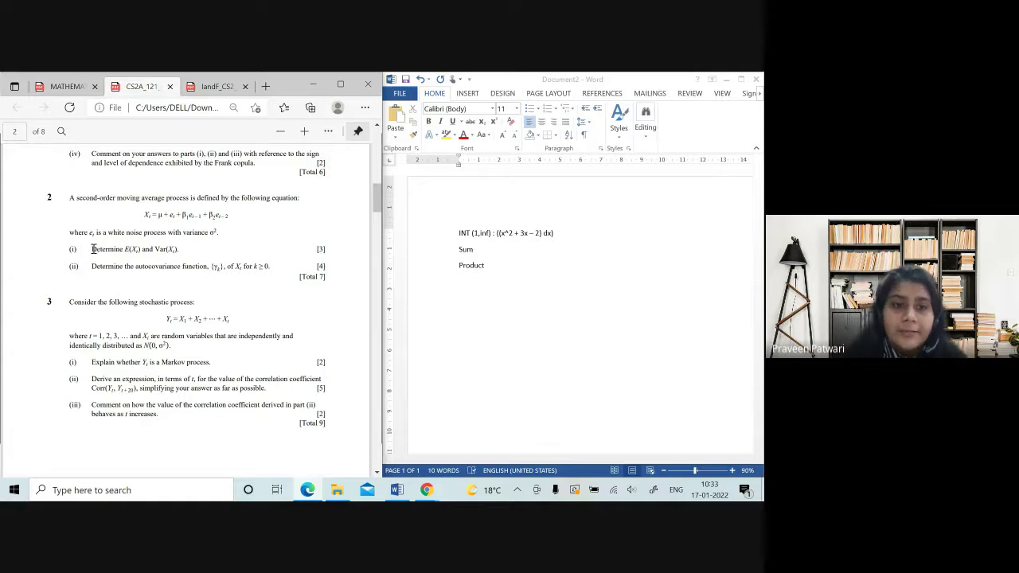
left_click_drag(92, 250, 177, 251)
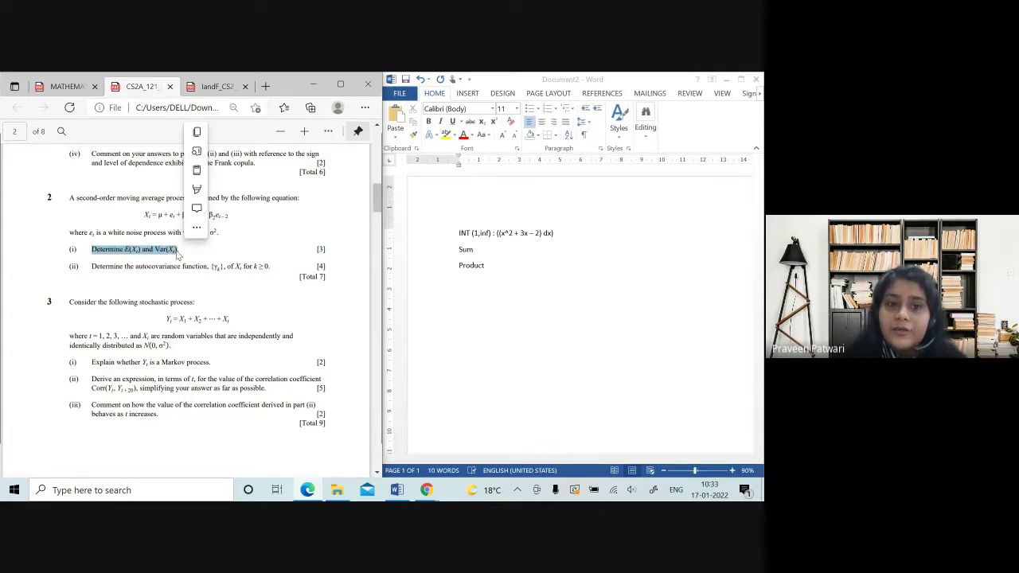
left_click(188, 273)
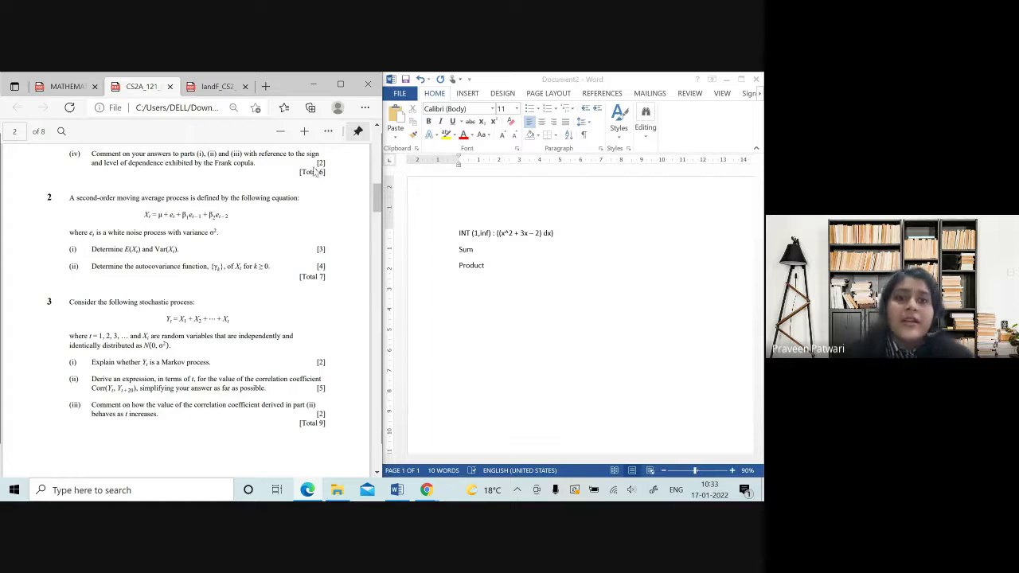
- View the examiners' solution to Q2 and highlight E(X_t) and its expansion in mu, beta_1 and beta_2 in part (i)
left_click(215, 87)
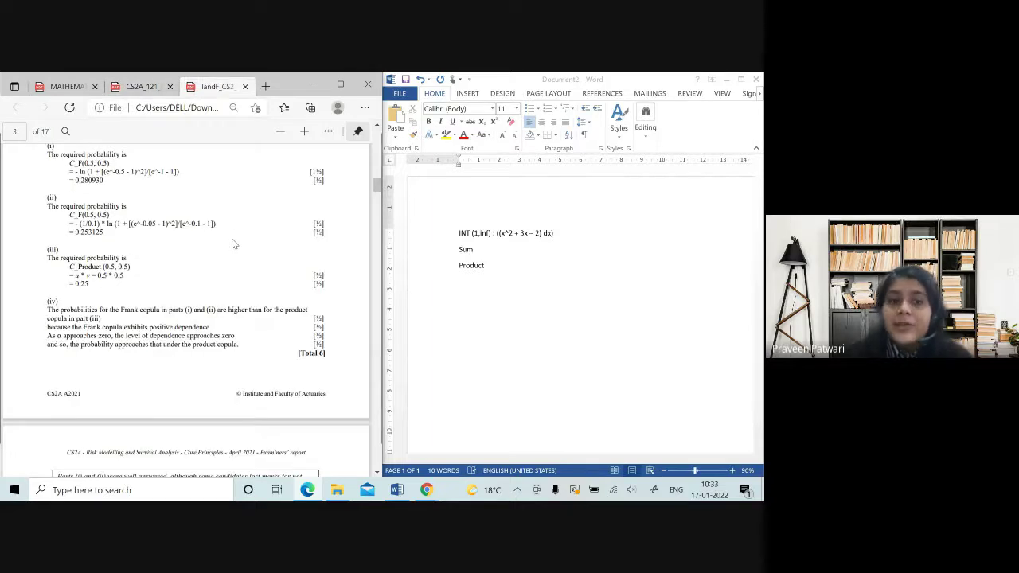
scroll(233, 244, "down", 10)
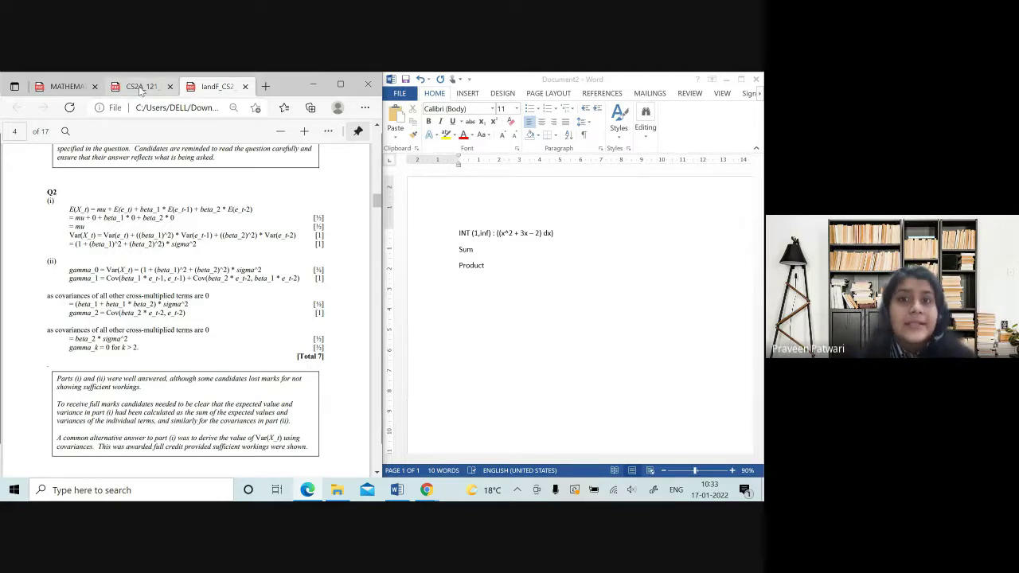
left_click_drag(70, 208, 102, 211)
right_click(102, 209)
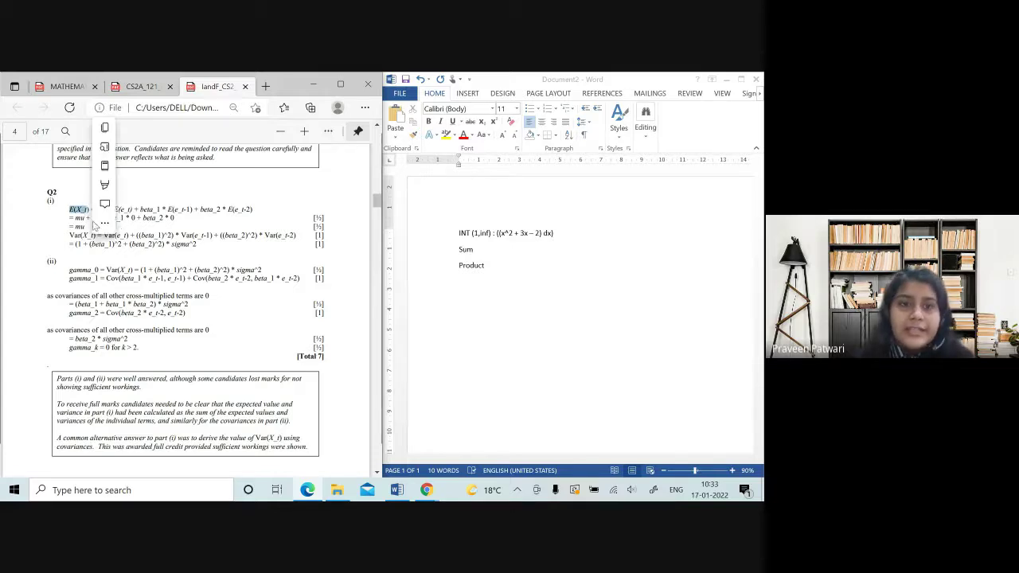
left_click(178, 273)
left_click_drag(91, 209, 262, 221)
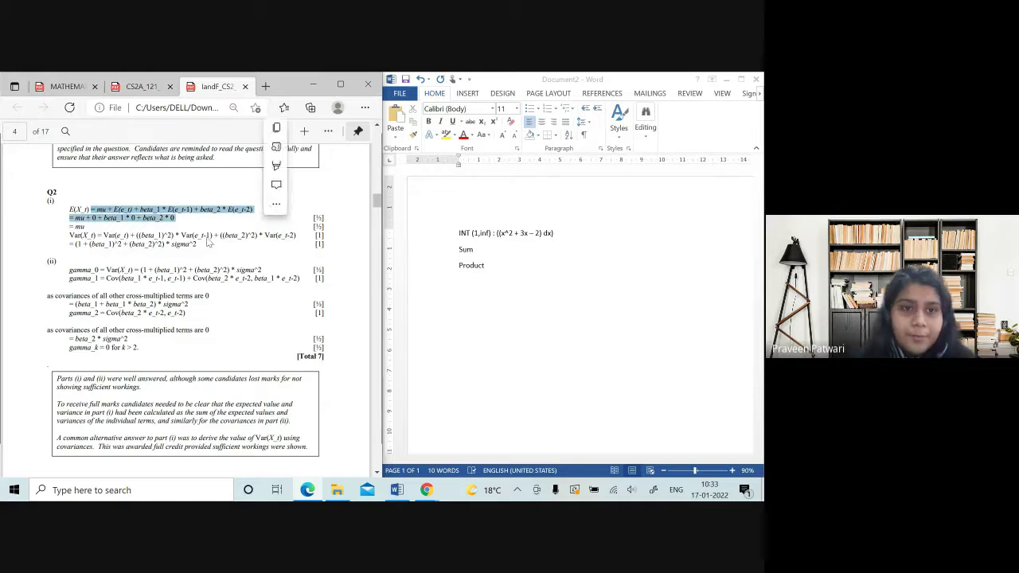
left_click(205, 237)
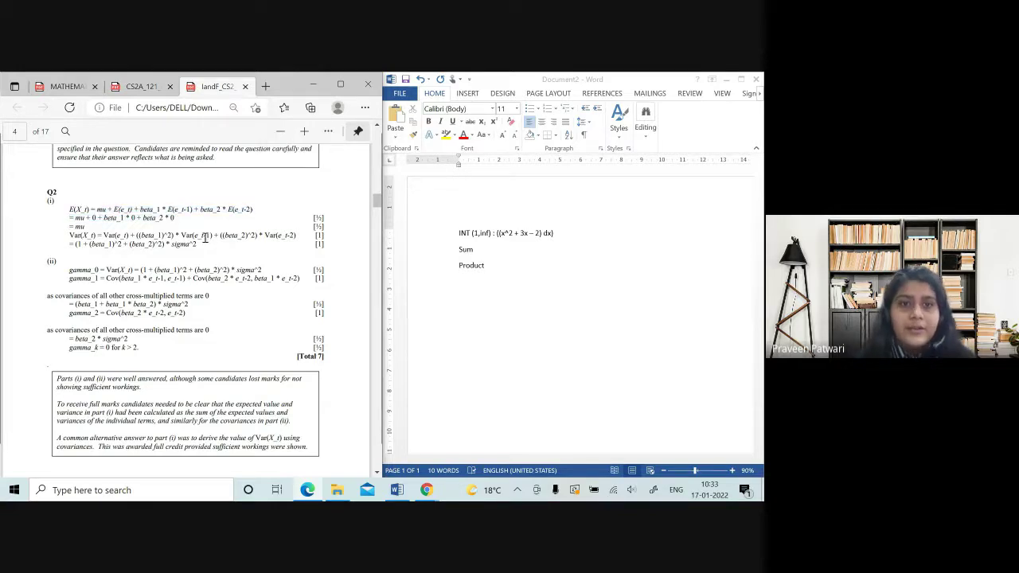
- Compare question 2 with its solution, highlighting mu + E(e_t) and the subscript term e_t-1 in the E(X_t) line
left_click(132, 88)
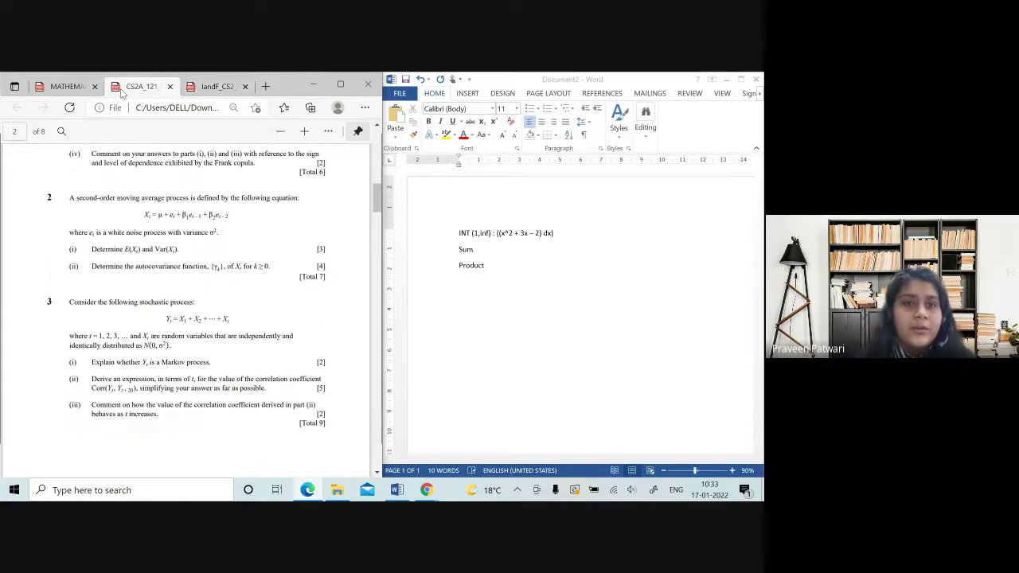
left_click(203, 86)
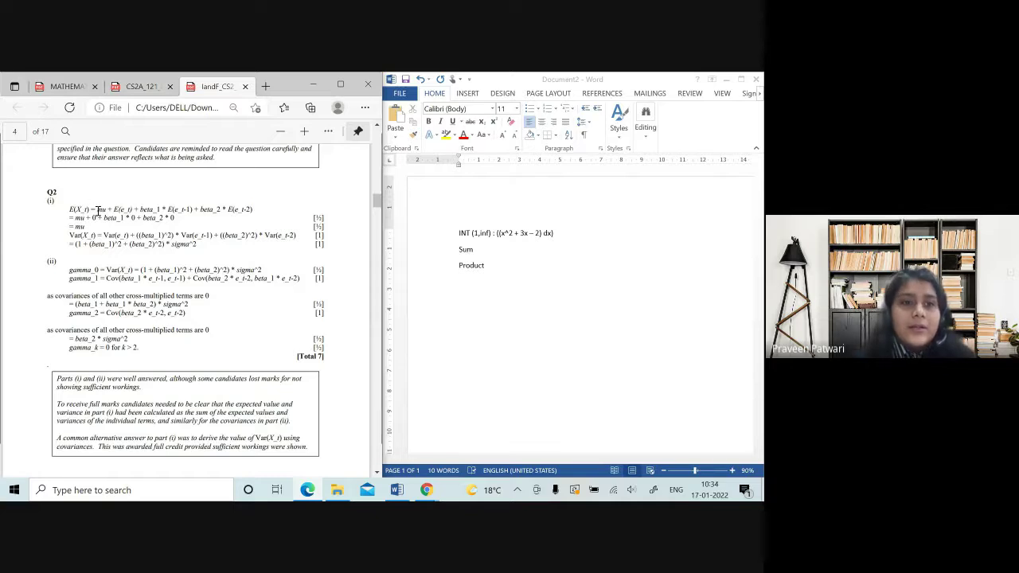
left_click_drag(98, 210, 133, 211)
right_click(133, 210)
left_click(111, 208)
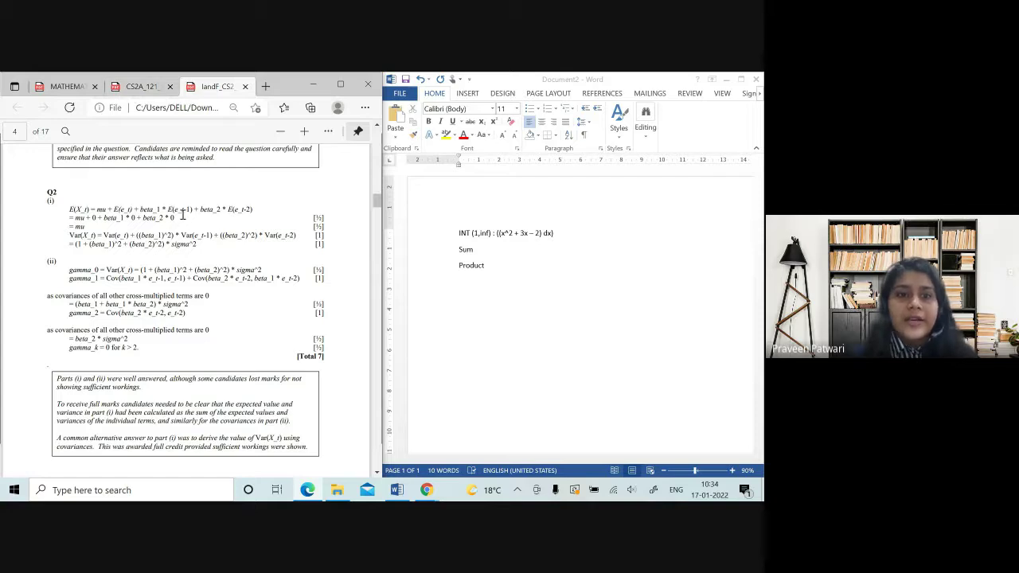
left_click_drag(175, 209, 192, 208)
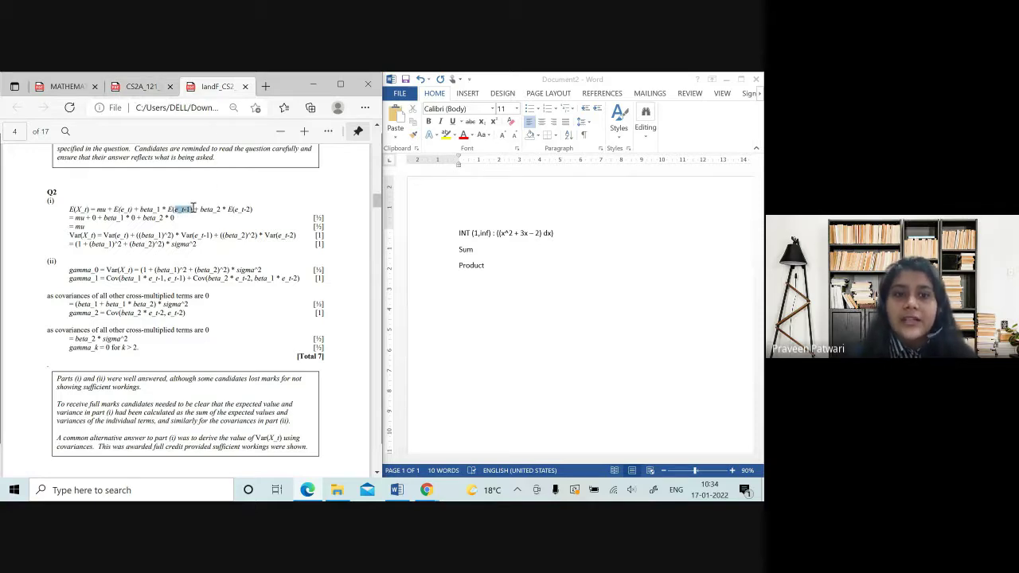
right_click(193, 208)
left_click(185, 293)
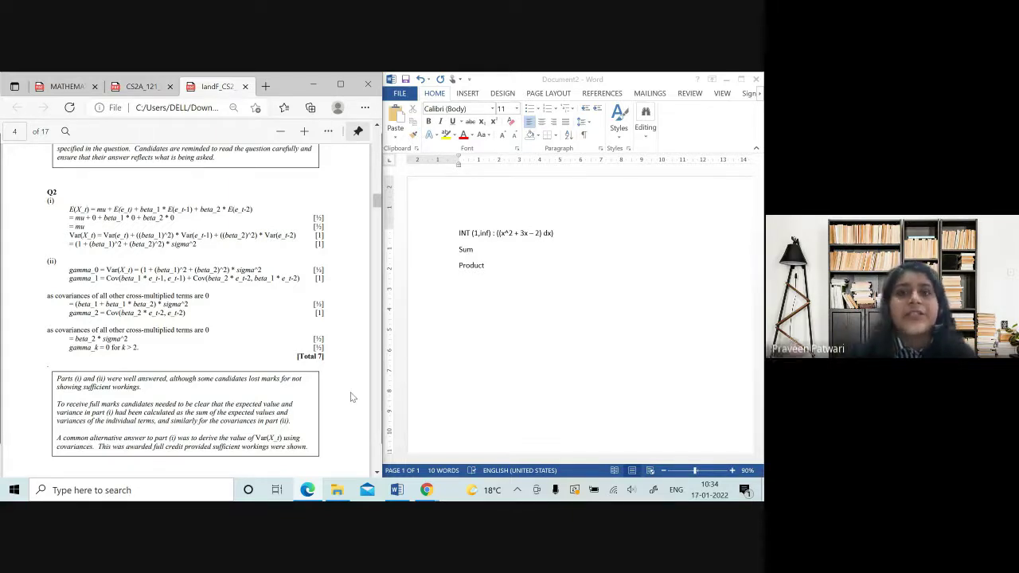
- Write e_(t-1) below the word Product in the Word document, with the subscript in brackets after an underscore
left_click(498, 341)
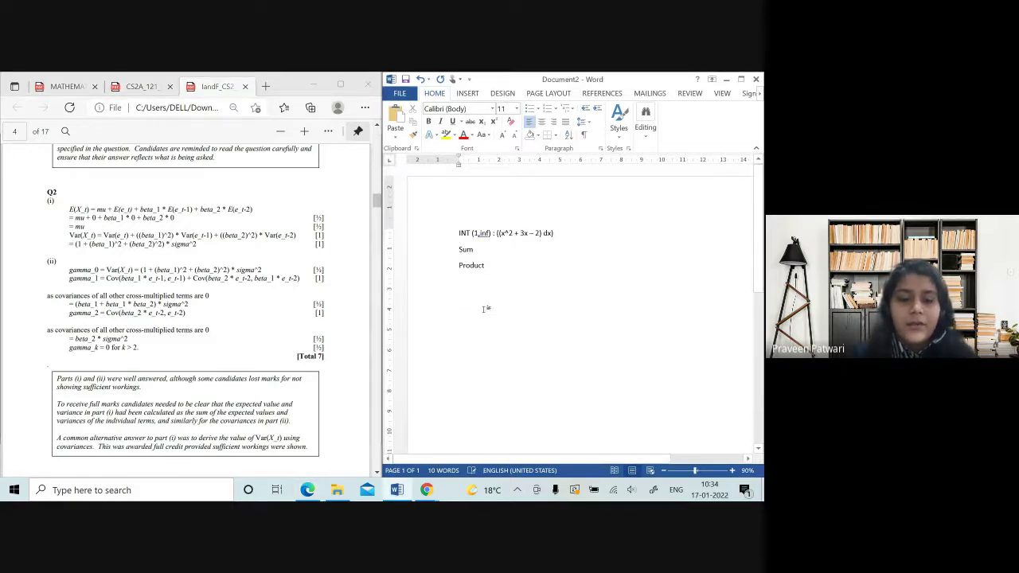
type("et")
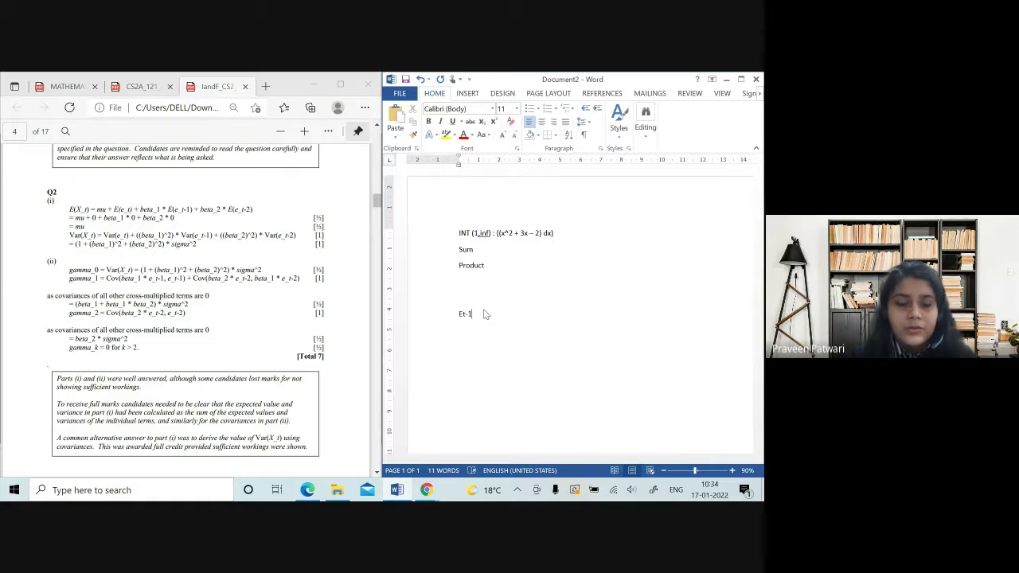
key("BackSpace")
type("-1")
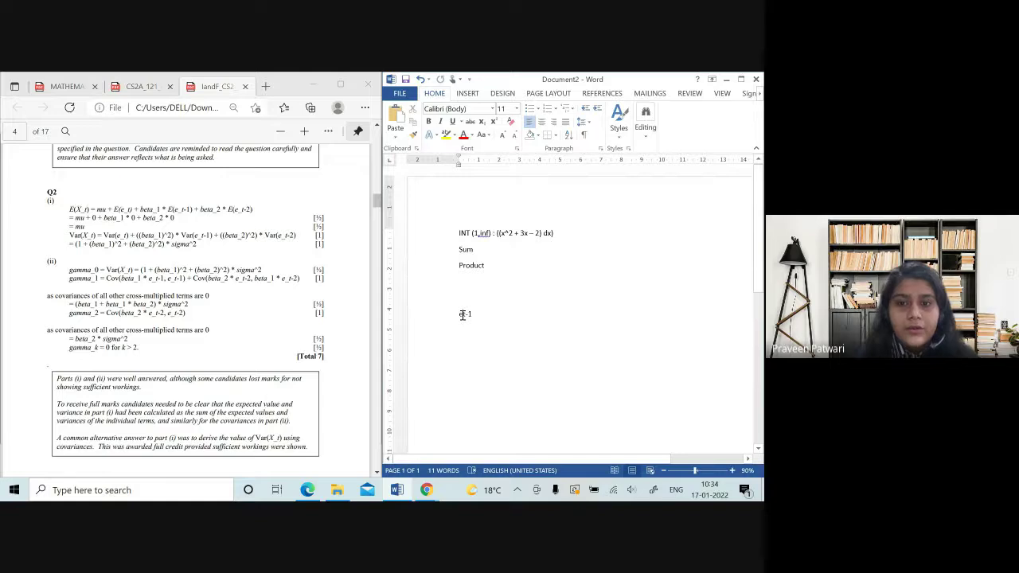
type("(t-1")
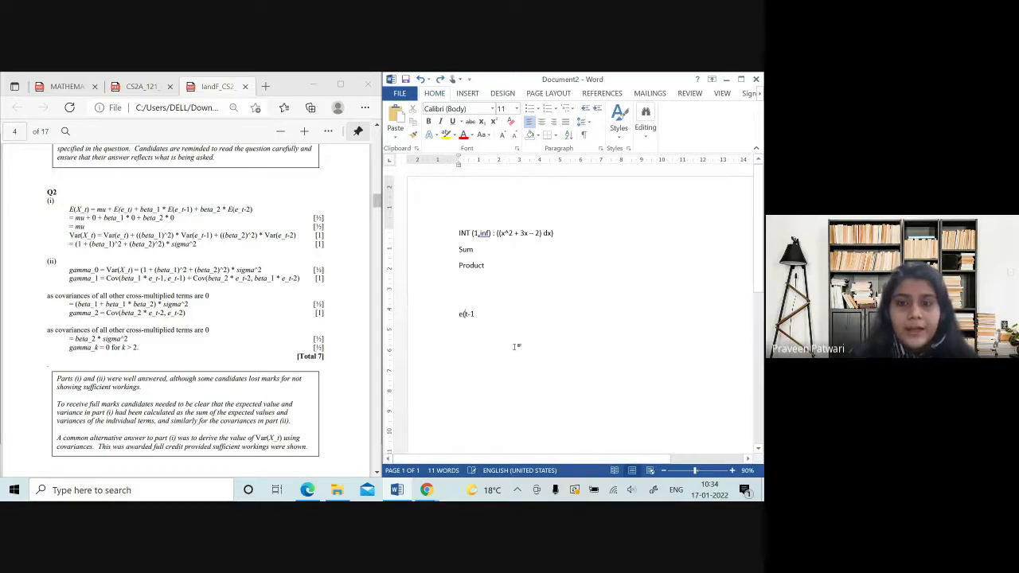
type(")")
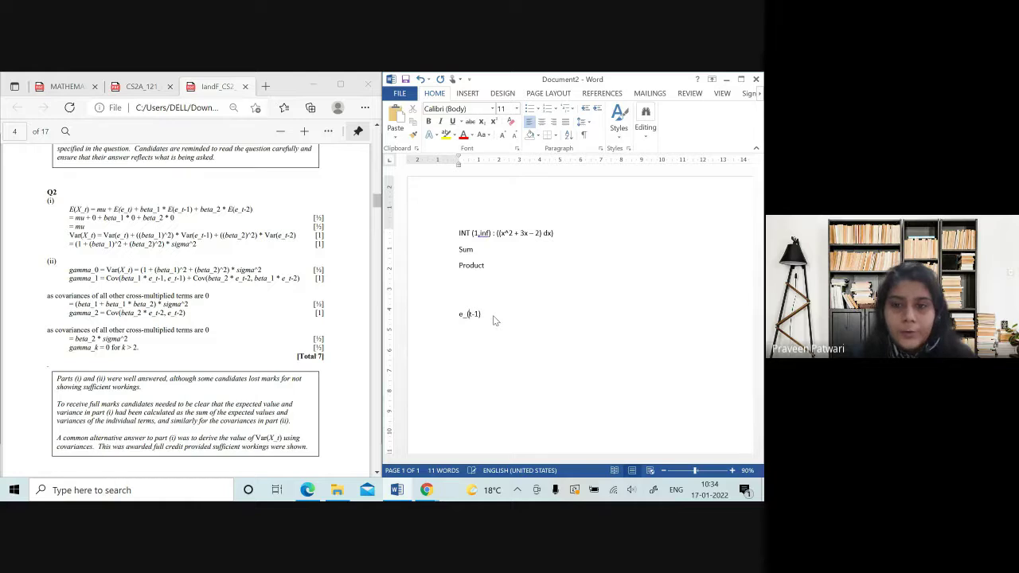
left_click(240, 285)
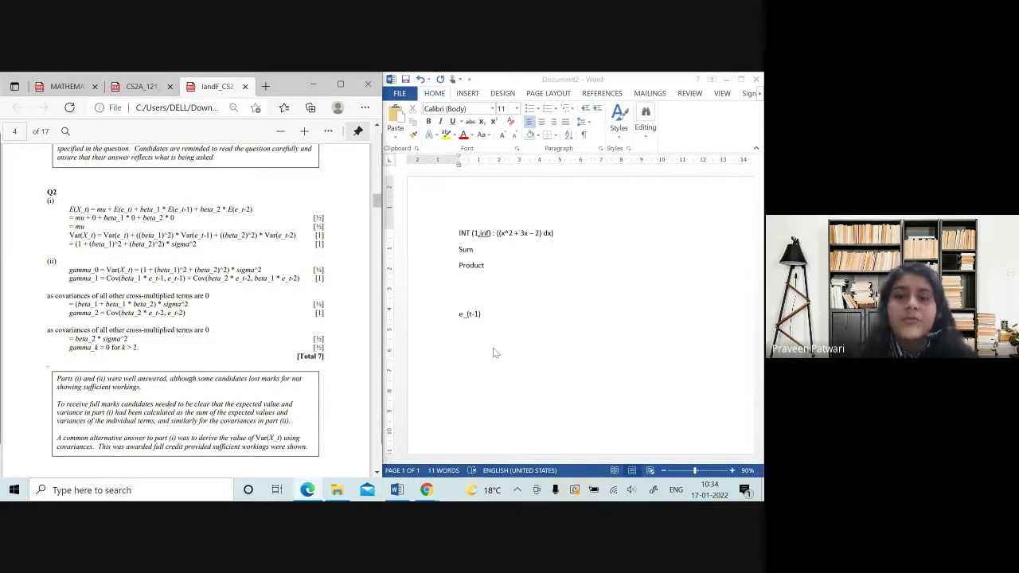
left_click(504, 318)
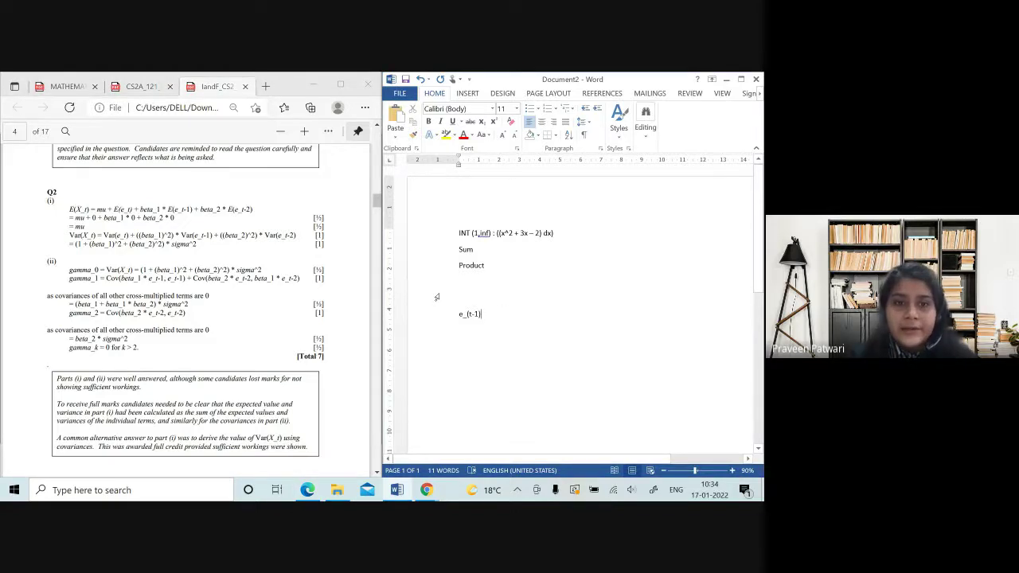
- Look back at question 2 in the CS2A paper and return to the examiners' solution
left_click(141, 87)
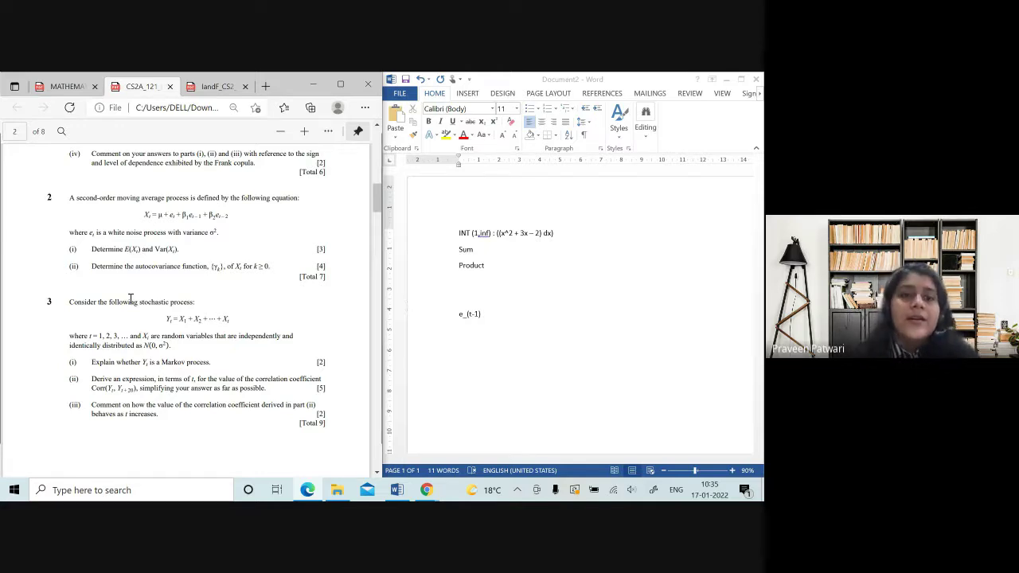
scroll(130, 299, "up", 2)
left_click(211, 86)
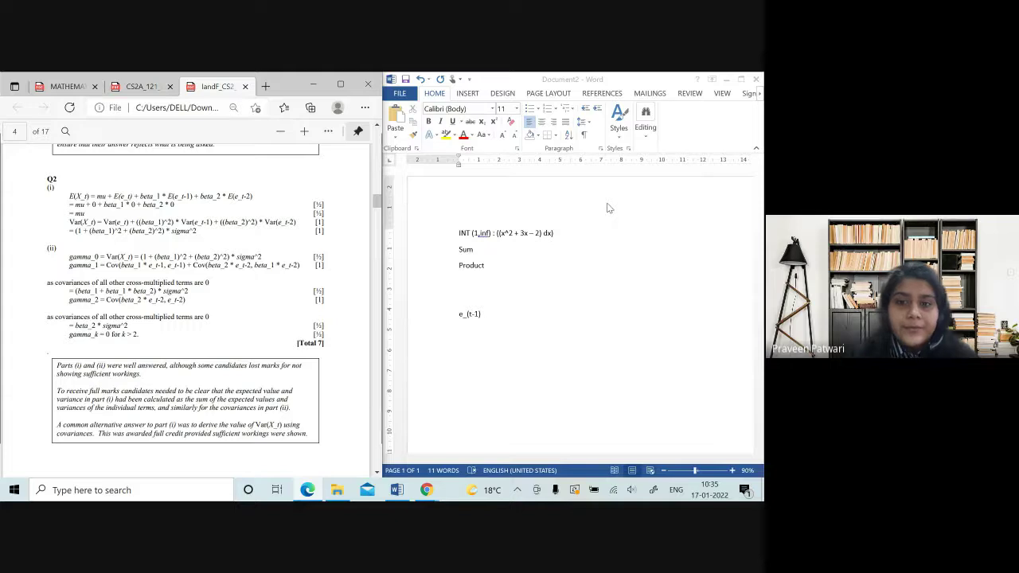
- Try to enter a beta symbol with \beta in a new equation after e_(t-1) in the Word document
left_click(591, 323)
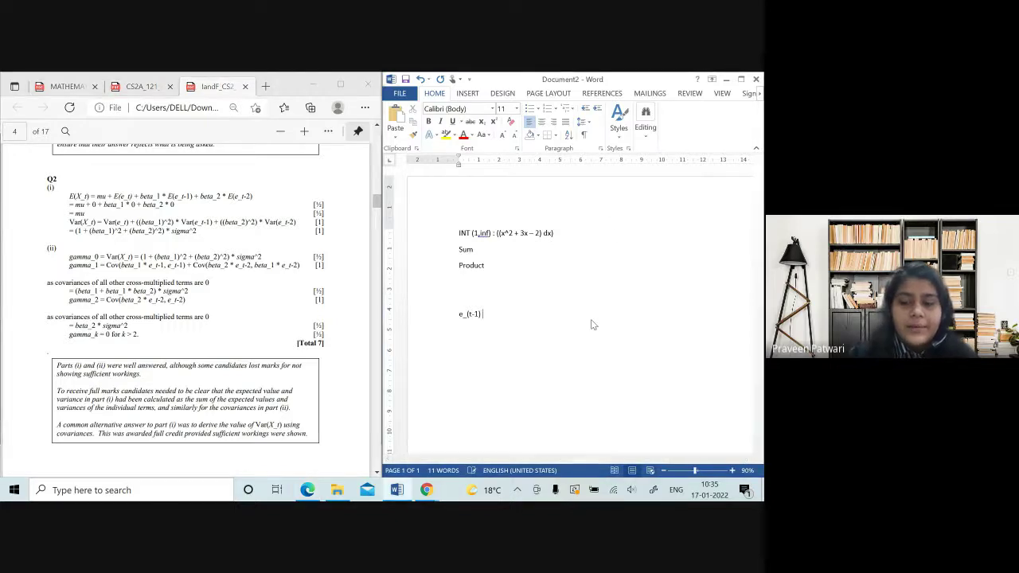
key("alt+equal")
type("\be")
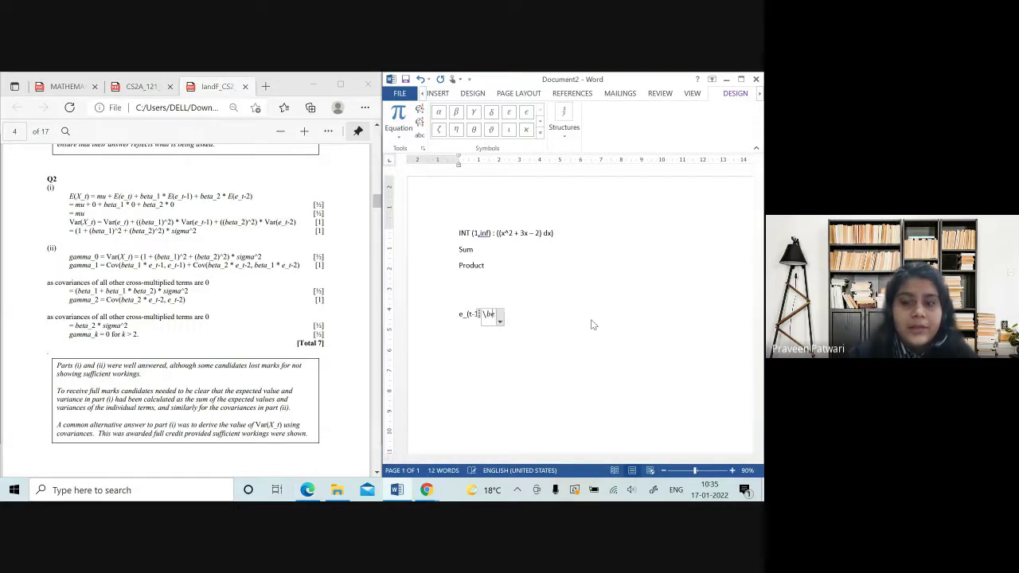
type("ta")
key("BackSpace")
key("BackSpace")
key("BackSpace")
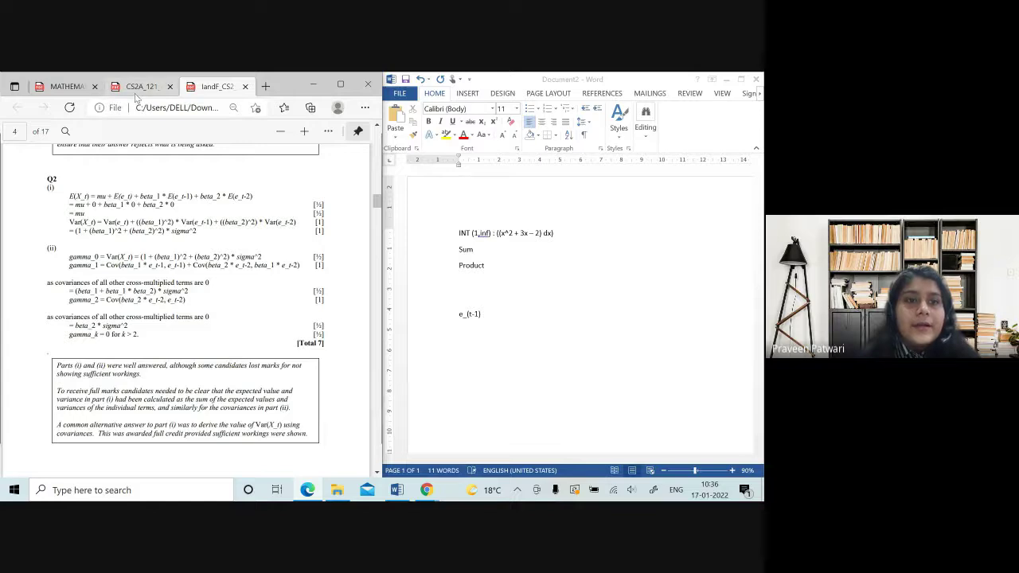
- Separate the CS2A exam paper into its own browser window and fit it to the same half of the screen
left_click(137, 92)
left_click_drag(137, 93, 231, 154)
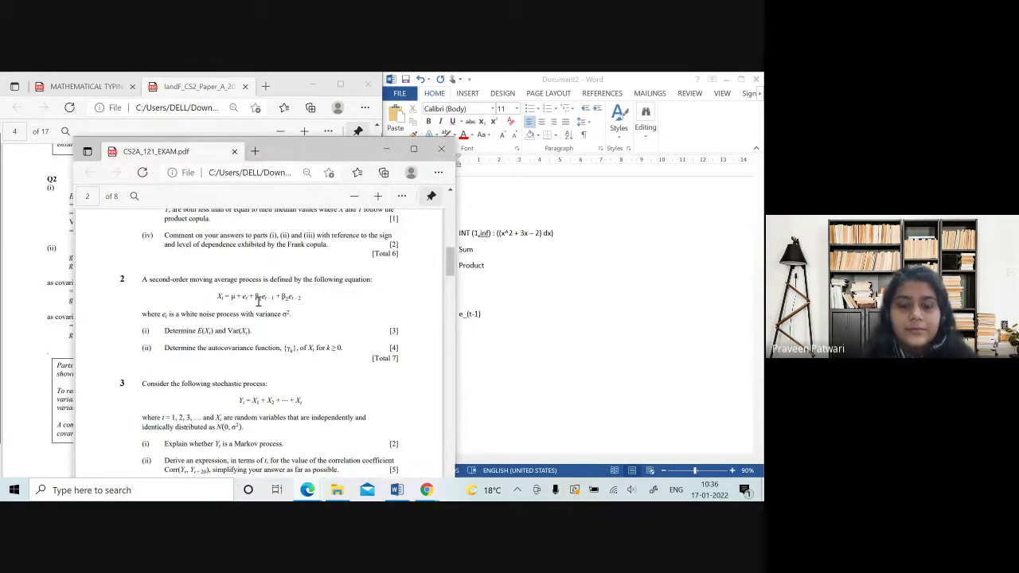
key("super+Left")
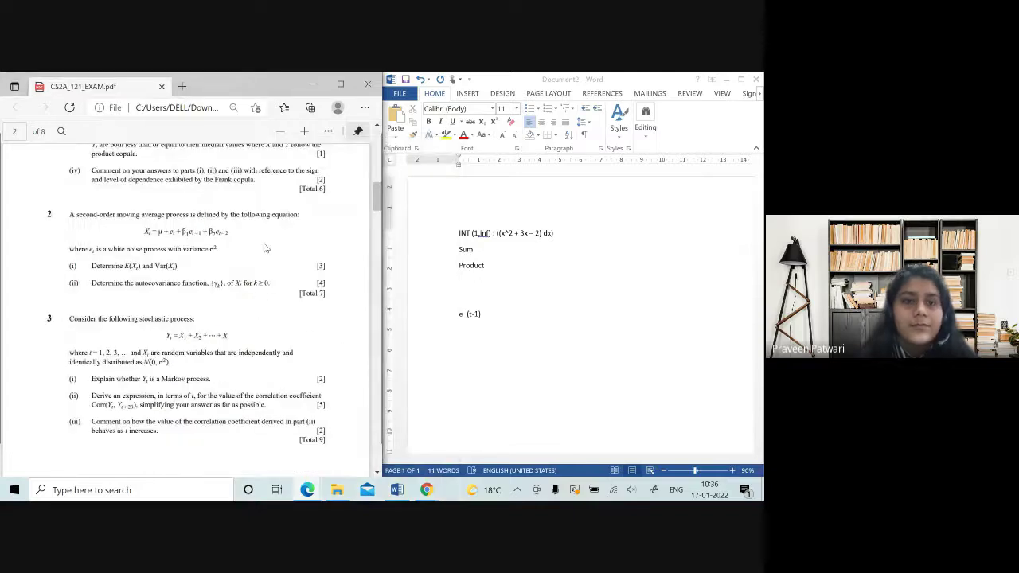
- Highlight question 2 part (ii) on the autocovariance function in the exam paper
scroll(215, 355, "down", 1)
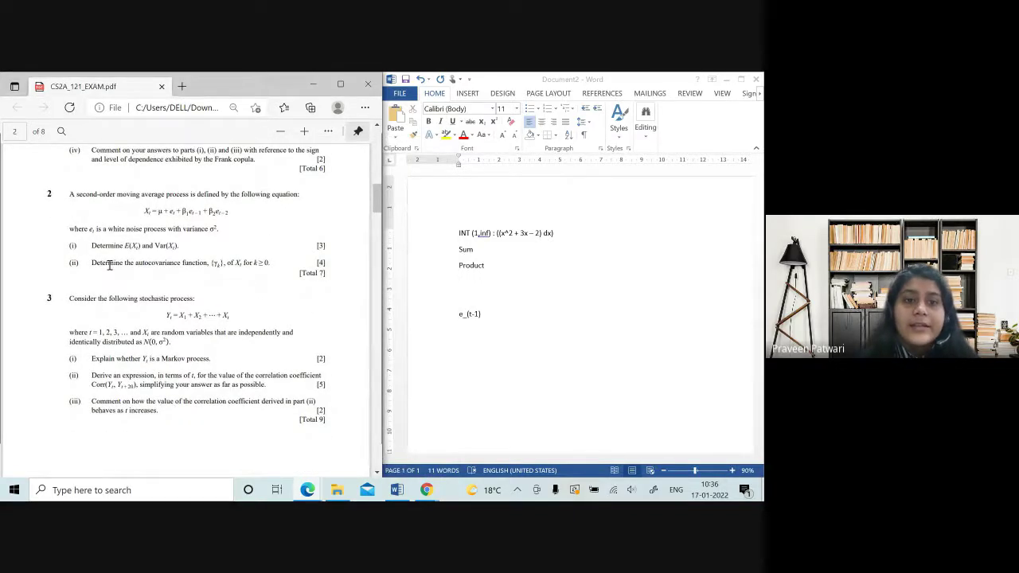
left_click_drag(105, 264, 327, 264)
left_click(301, 309)
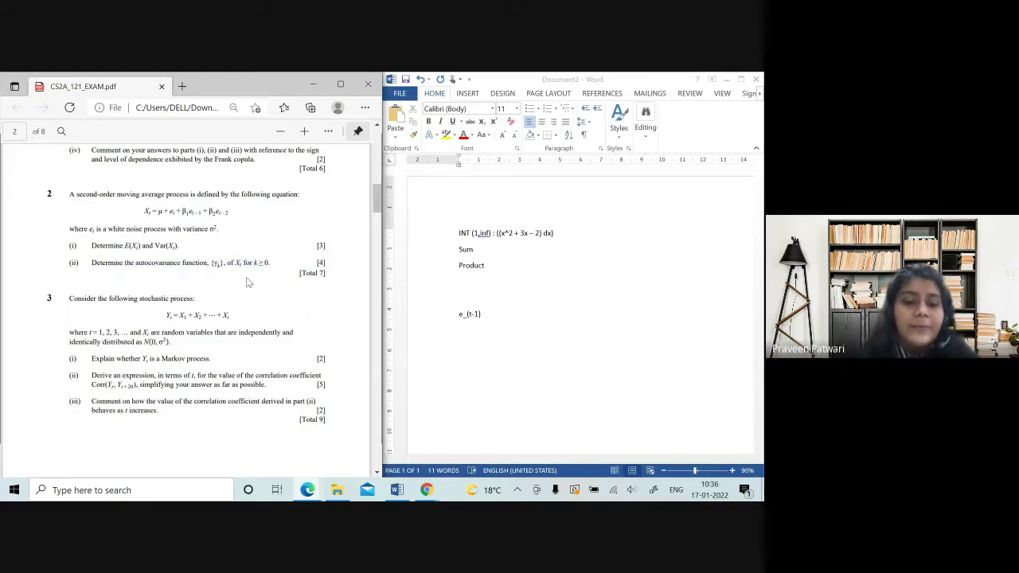
- Switch to the examiners' solutions and highlight the gamma working and covariance remarks in Q2 part (ii)
key("alt+Tab")
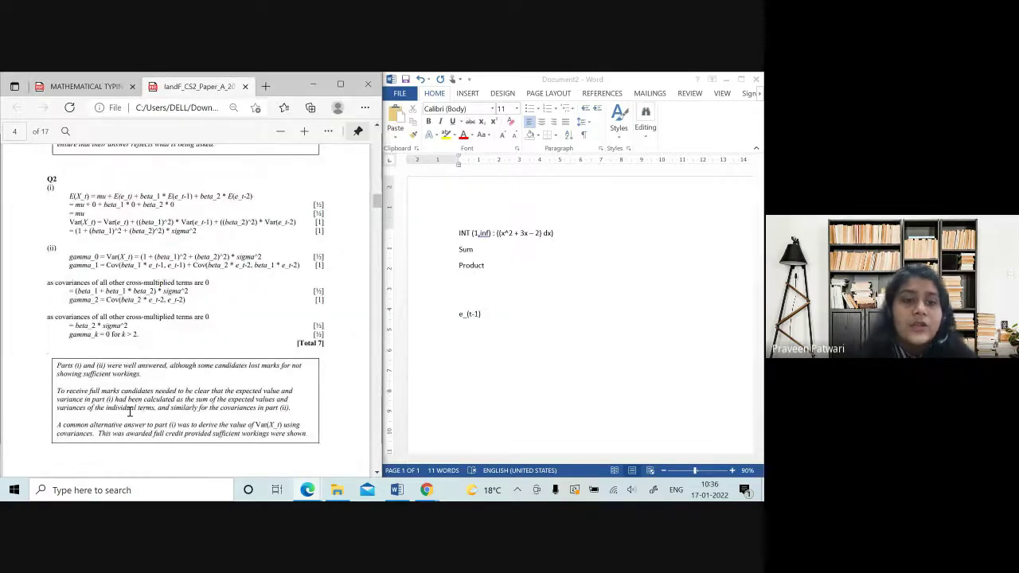
scroll(91, 295, "down", 1)
left_click_drag(69, 253, 325, 333)
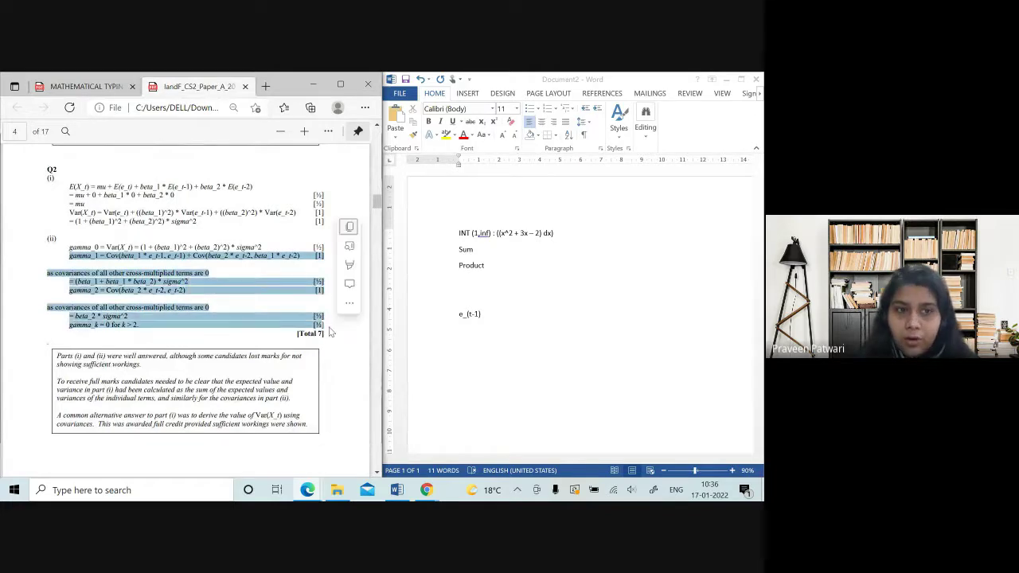
left_click(225, 345)
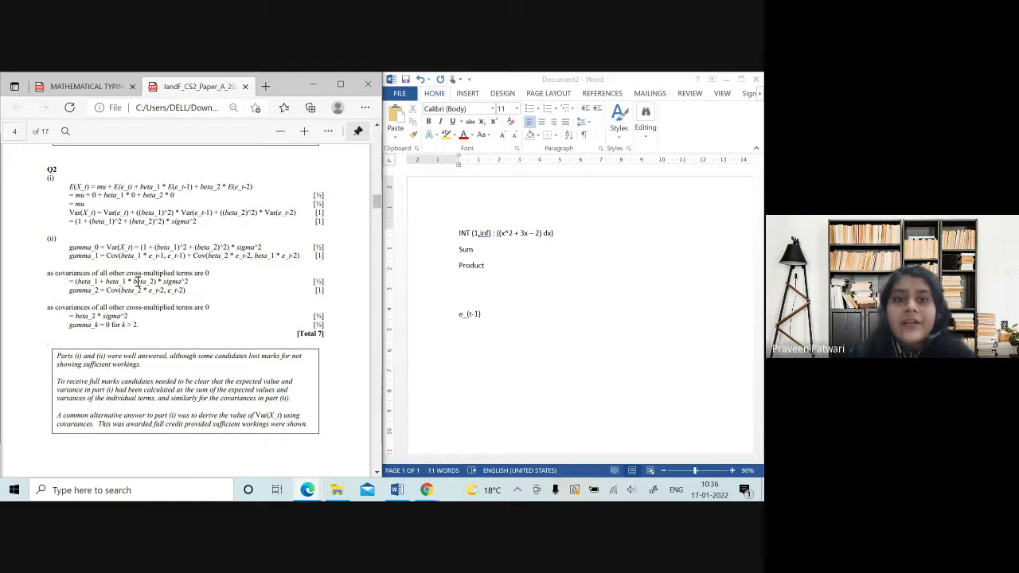
left_click_drag(120, 356, 131, 307)
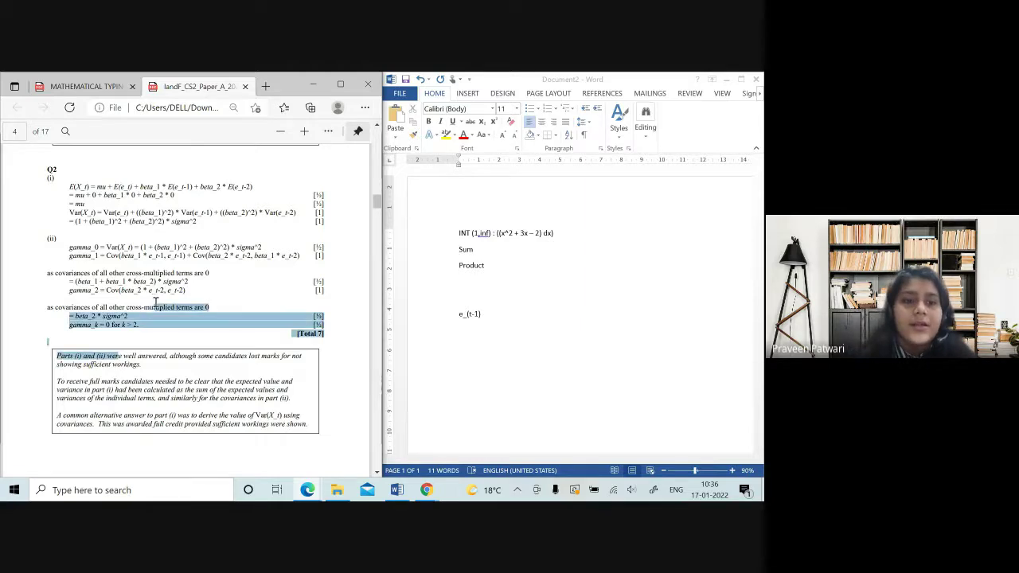
left_click(160, 293)
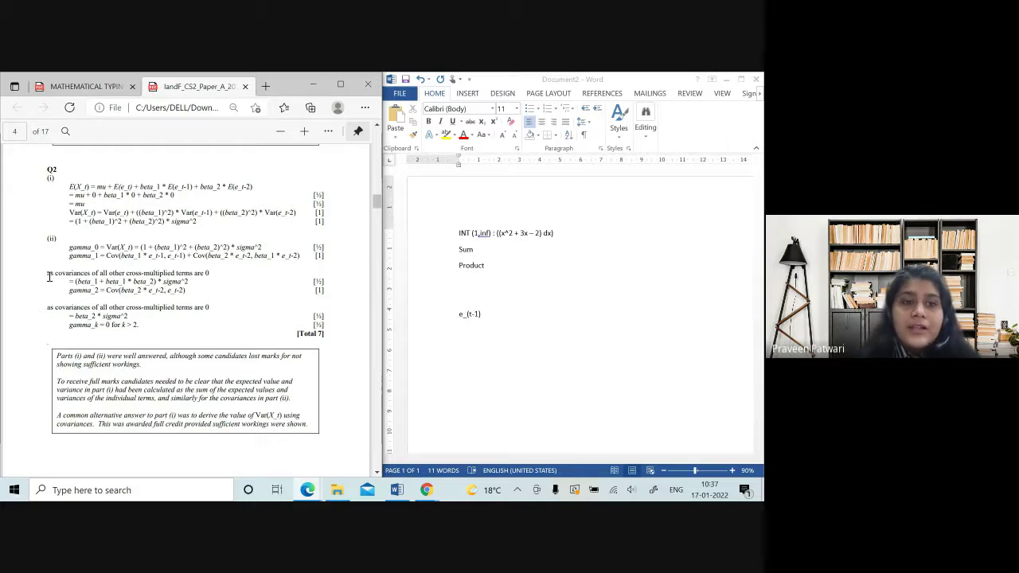
- Highlight the remark "as covariances of all other cross-multiplied terms are 0" under gamma_1 in the Q2 part (ii) solution
left_click_drag(49, 276, 167, 275)
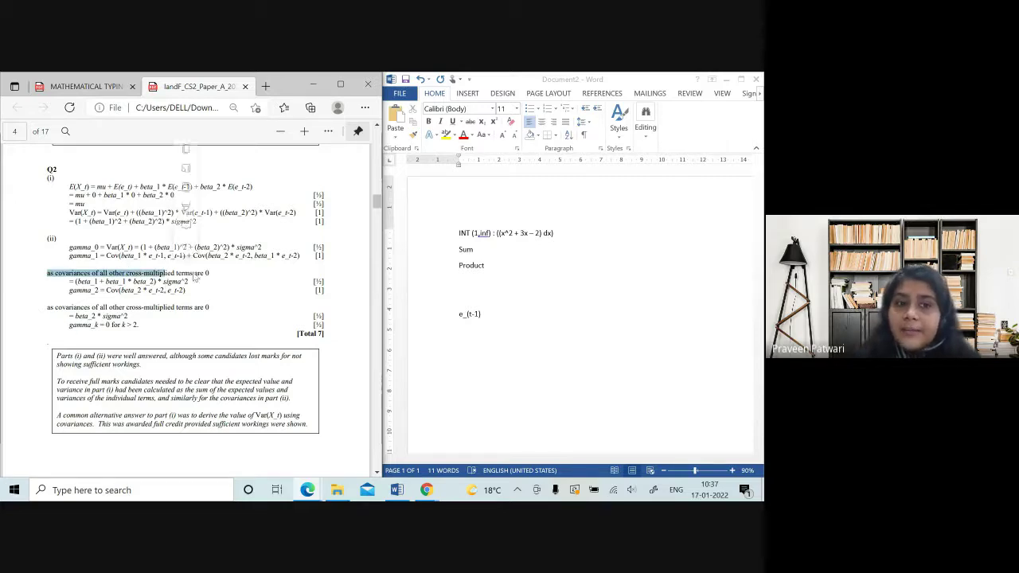
left_click(194, 276)
right_click(208, 275)
key("Escape")
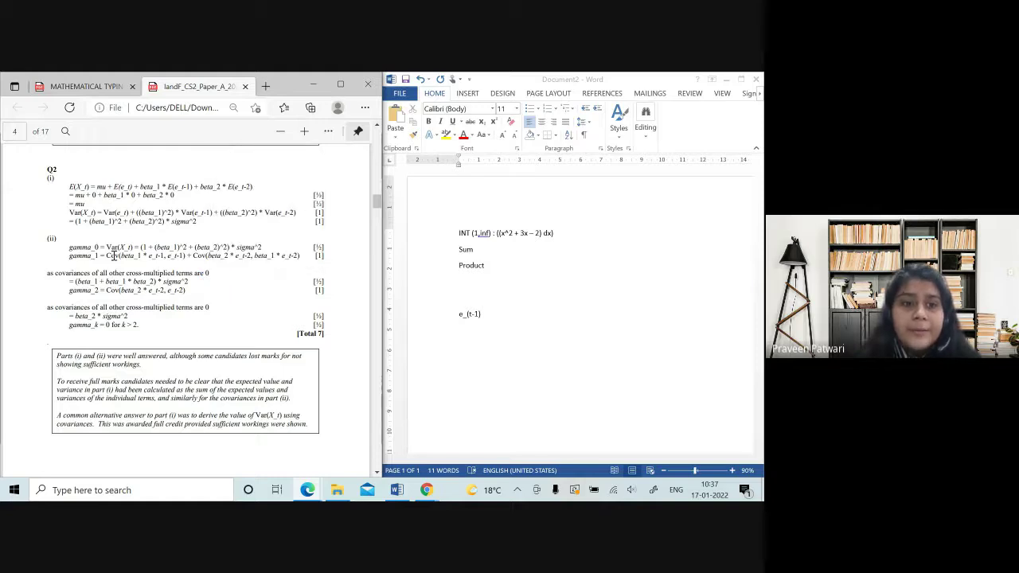
left_click_drag(123, 255, 172, 278)
left_click(163, 287)
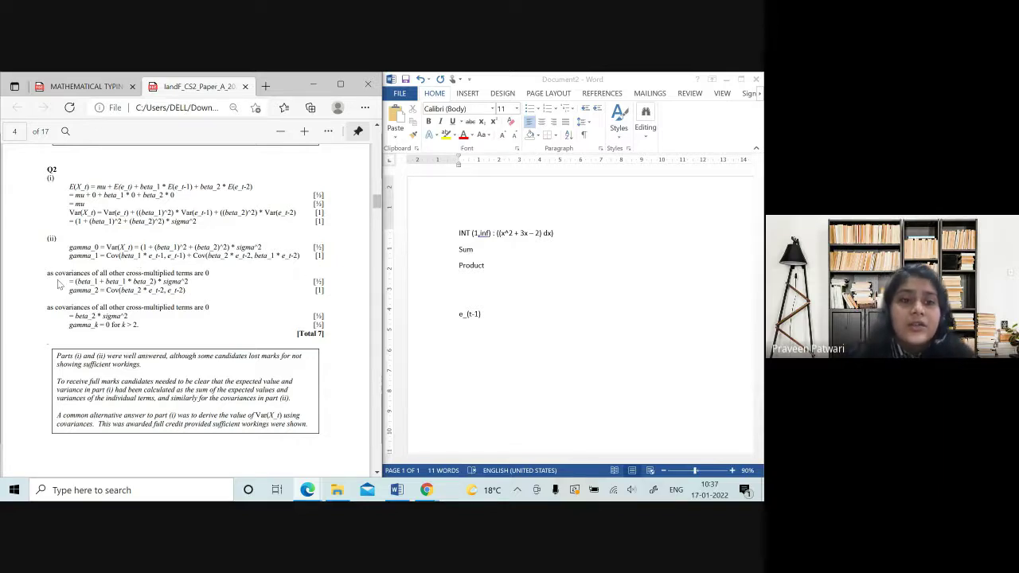
left_click_drag(57, 273, 210, 273)
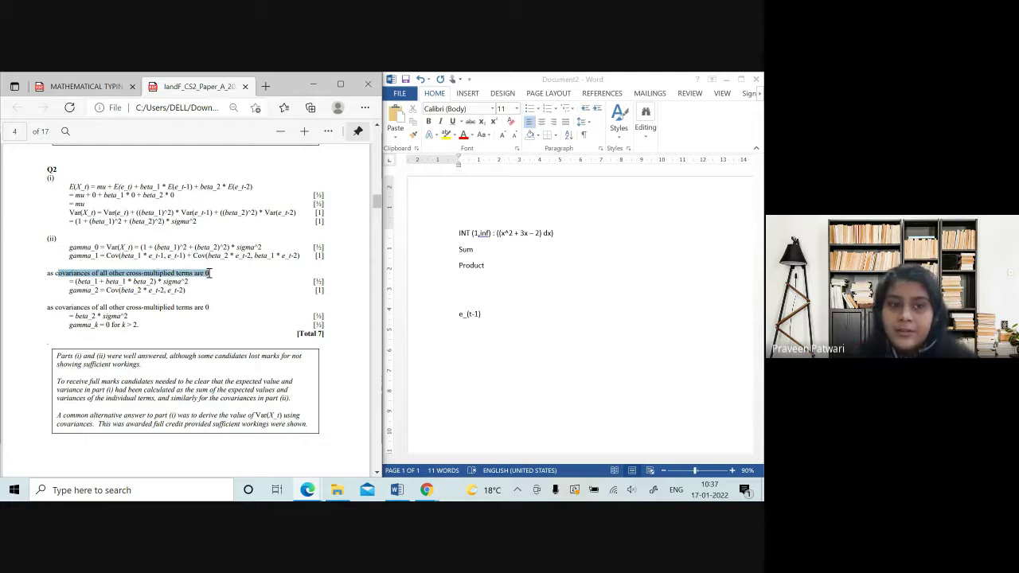
right_click(210, 273)
left_click(166, 291)
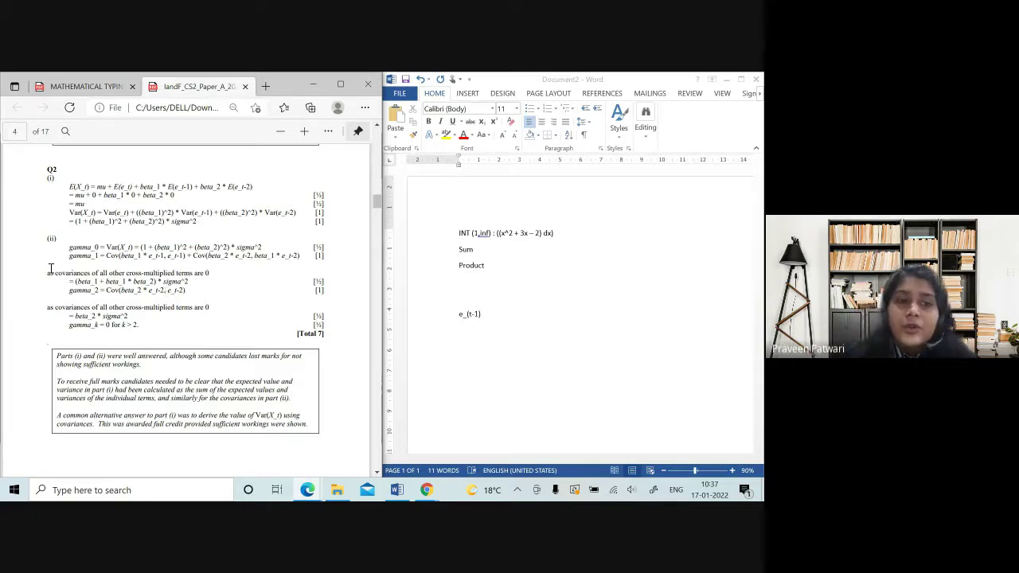
left_click_drag(50, 269, 213, 274)
left_click(222, 297)
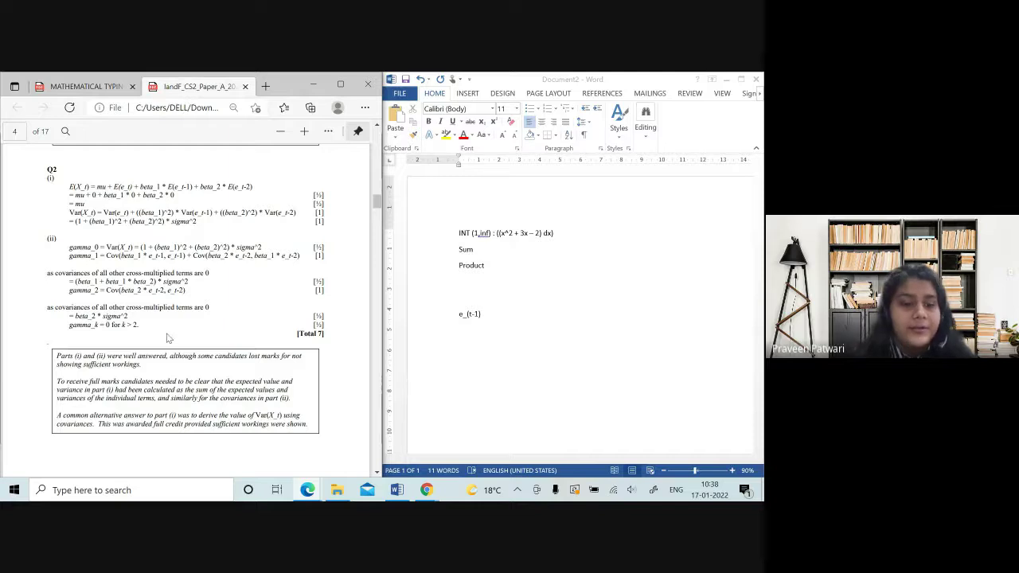
- Switch to the CS2A exam paper and highlight question 3's Y_t formula and part (i) on whether it is a Markov process
key("alt+Tab")
scroll(239, 310, "down", 1)
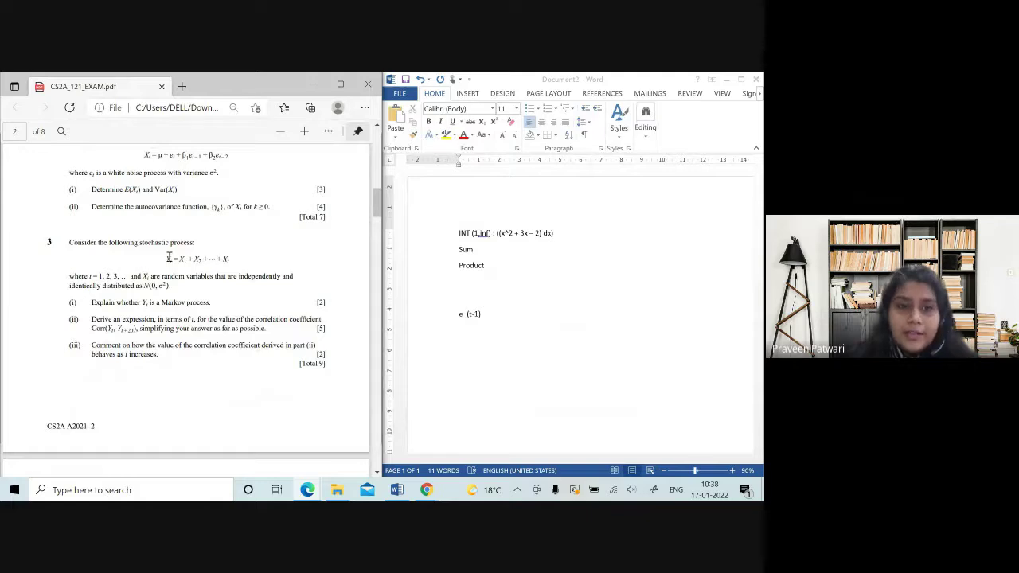
mouse_move(166, 259)
left_mouse_down()
mouse_move(191, 257)
mouse_move(183, 262)
left_mouse_up()
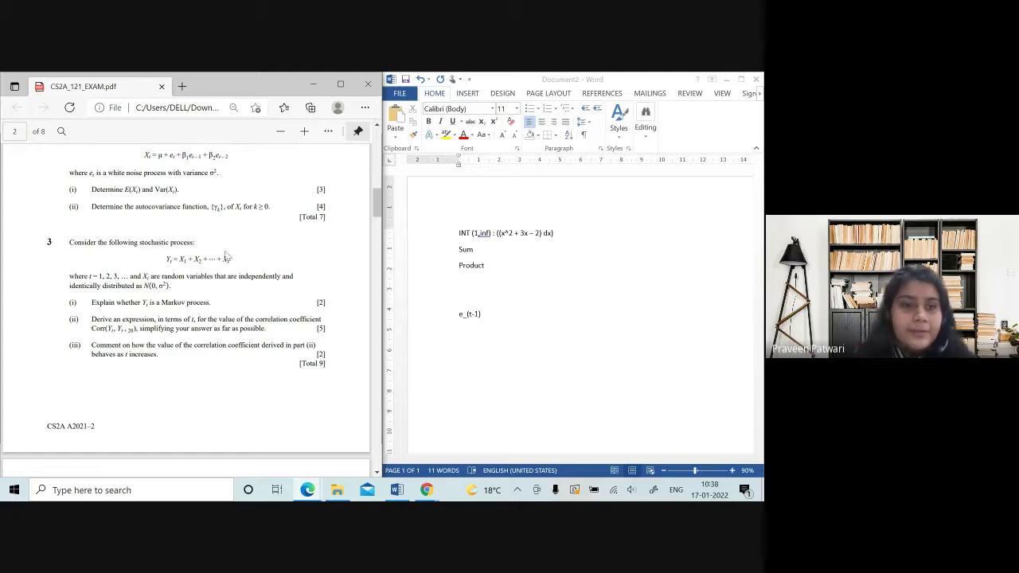
scroll(170, 310, "down", 1)
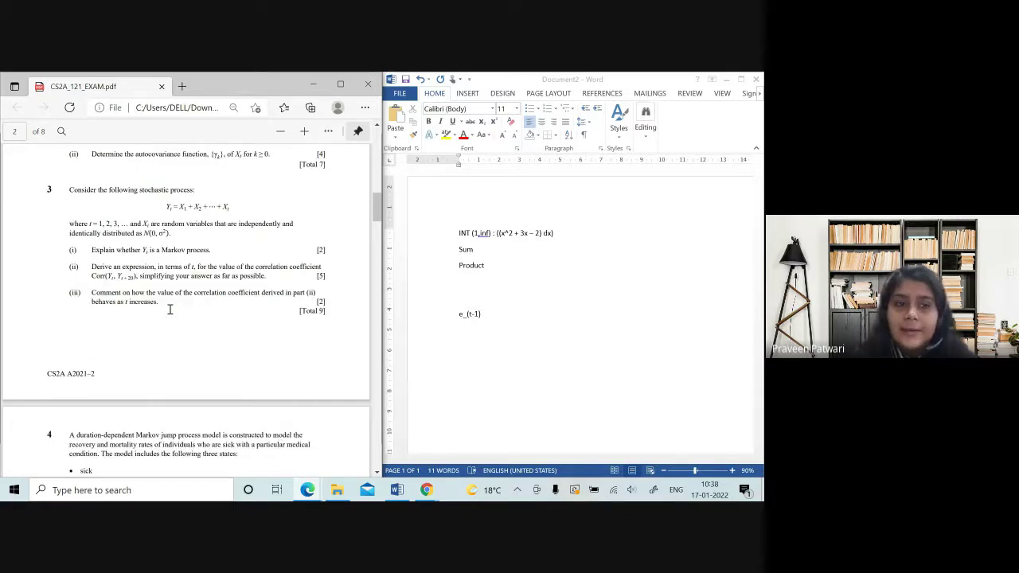
left_click_drag(137, 250, 213, 253)
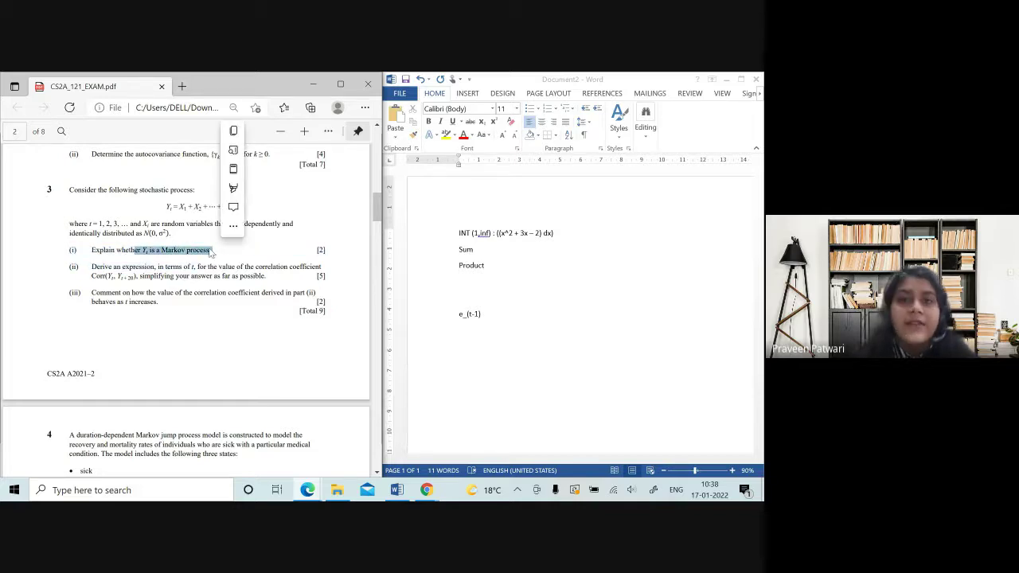
left_click(271, 247)
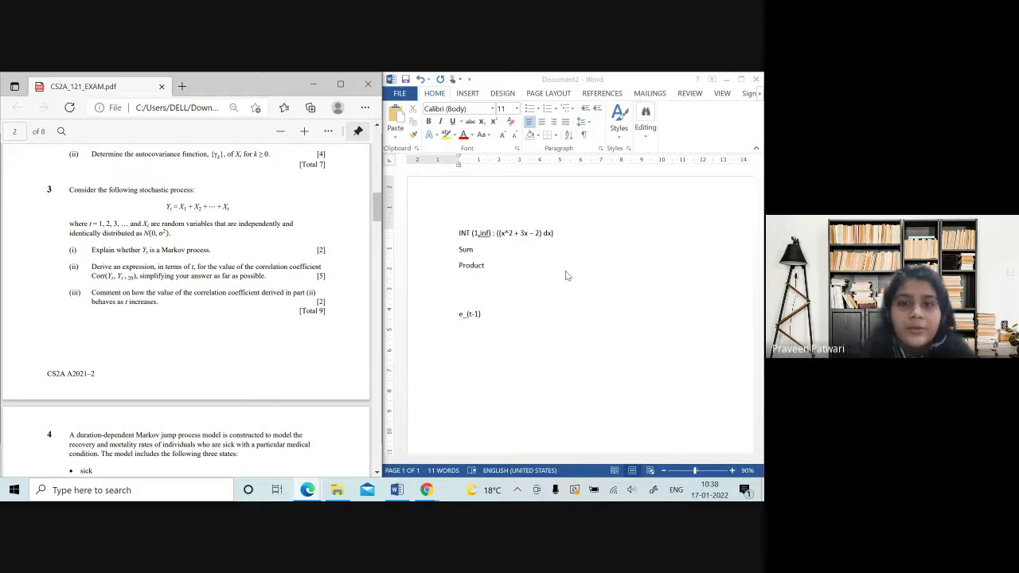
- Delete e_(t-1) from the Word document, keeping the word Product intact, and start a new line a few lines below it
left_click(532, 349)
key("BackSpace")
key("BackSpace")
key("BackSpace")
key("BackSpace")
key("BackSpace")
key("BackSpace")
key("BackSpace")
key("BackSpace")
key("BackSpace")
key("BackSpace")
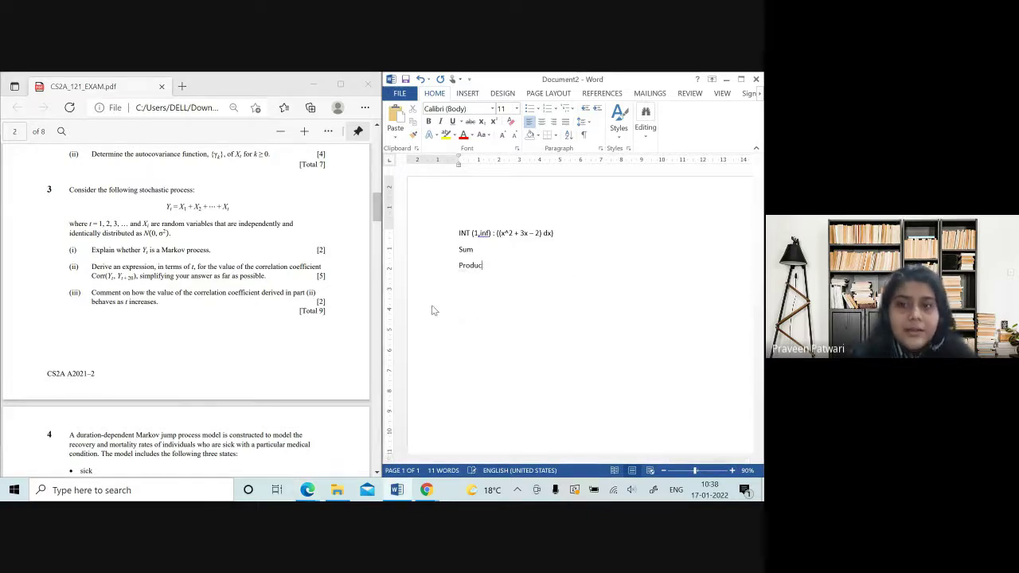
type("t")
key("Return")
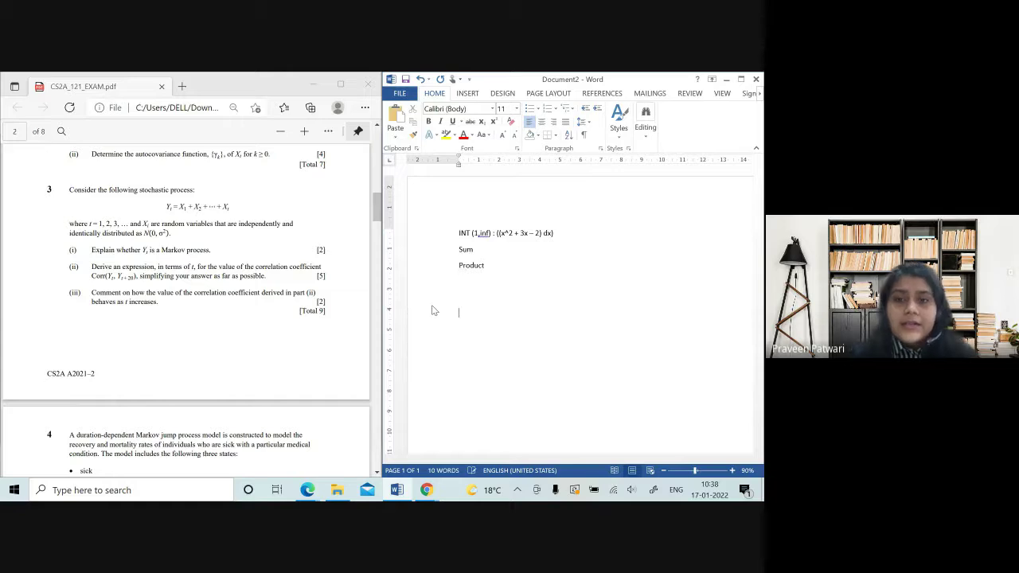
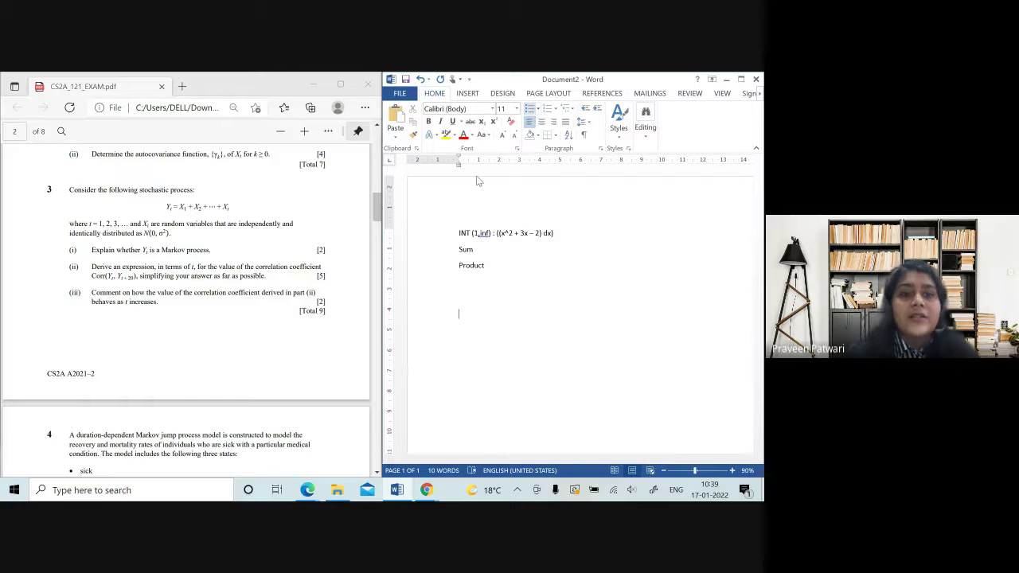
left_click(539, 110)
left_click(539, 110)
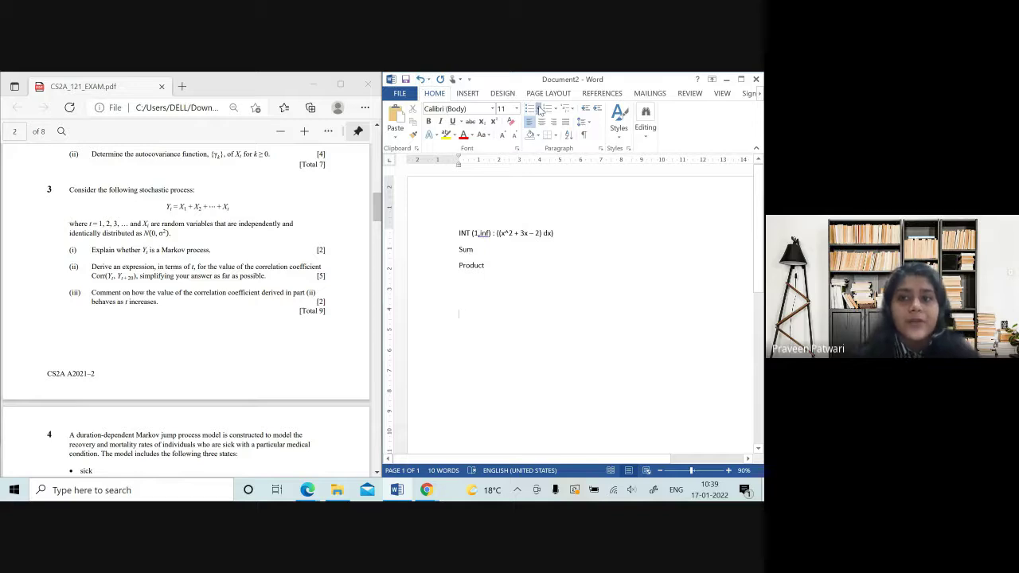
left_click(537, 110)
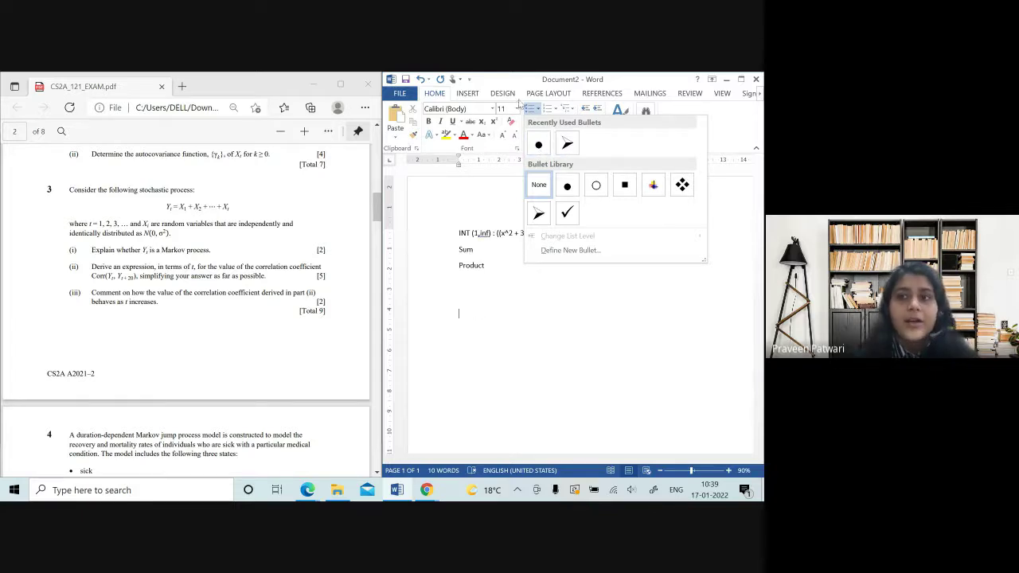
left_click(538, 109)
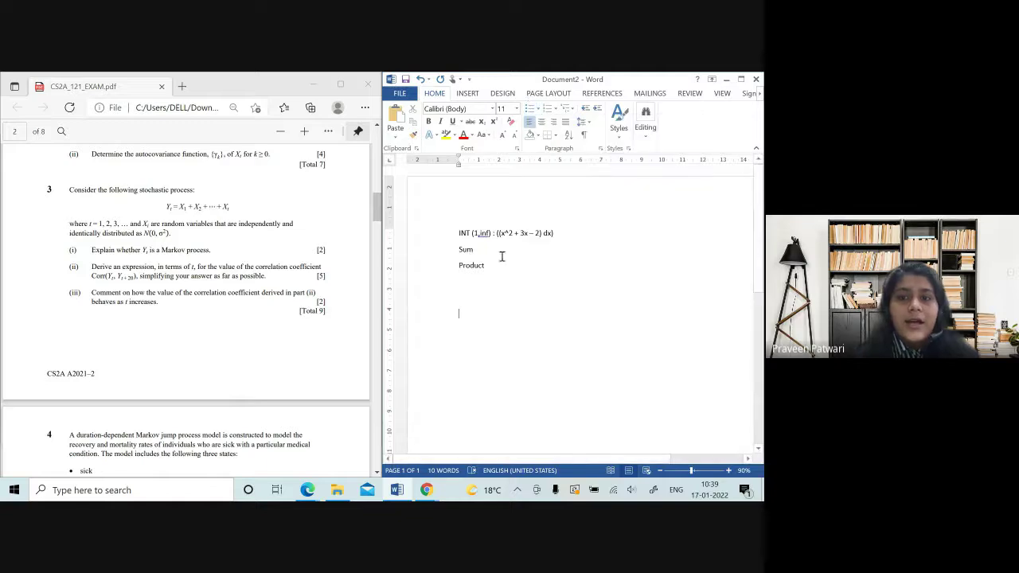
- Add the bold heading "ANS 3" below "Product" and start a non-bold list item numbered (i) beneath it
left_click(483, 313)
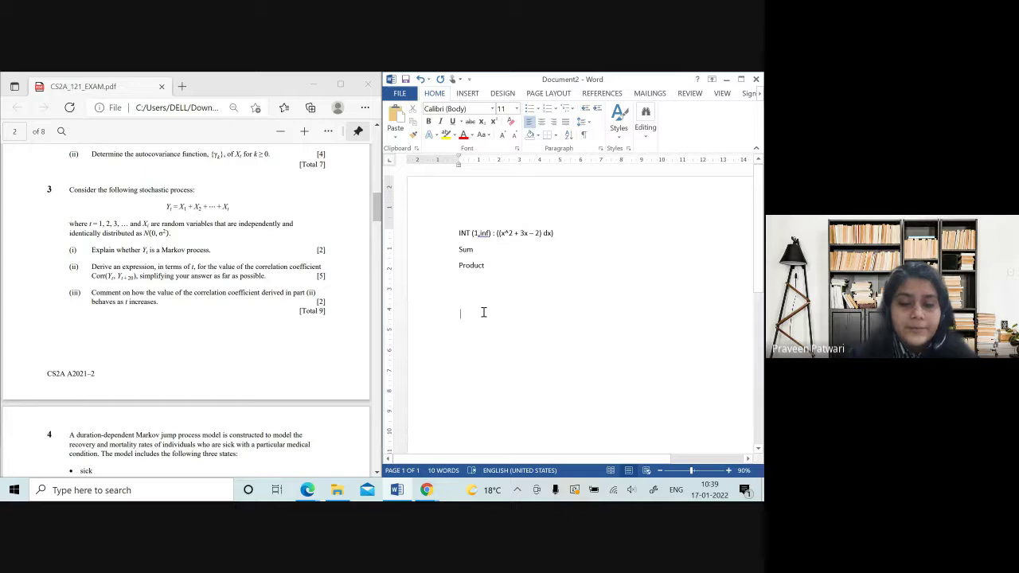
type("(")
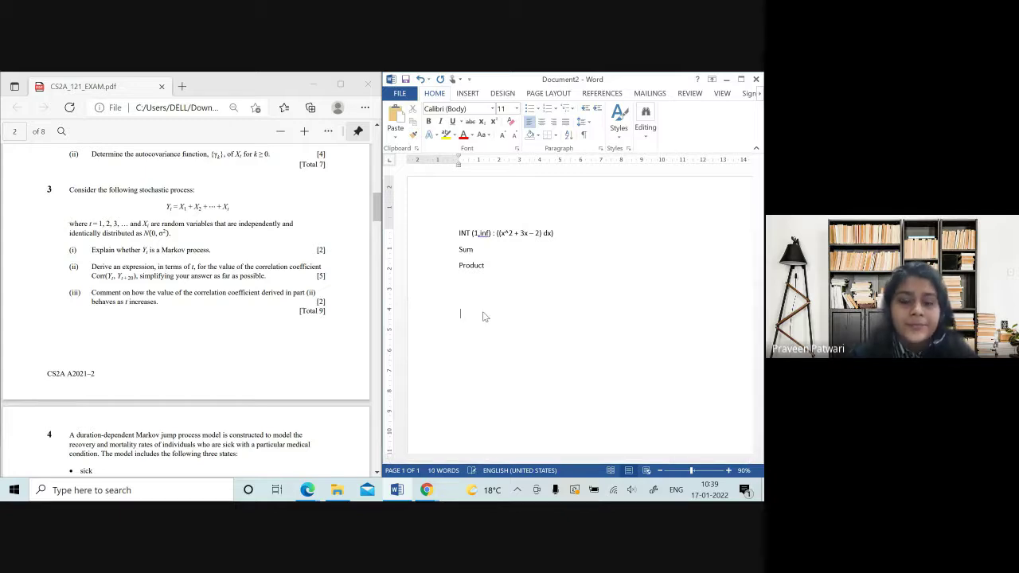
type("ANS 3")
key("shift+Home")
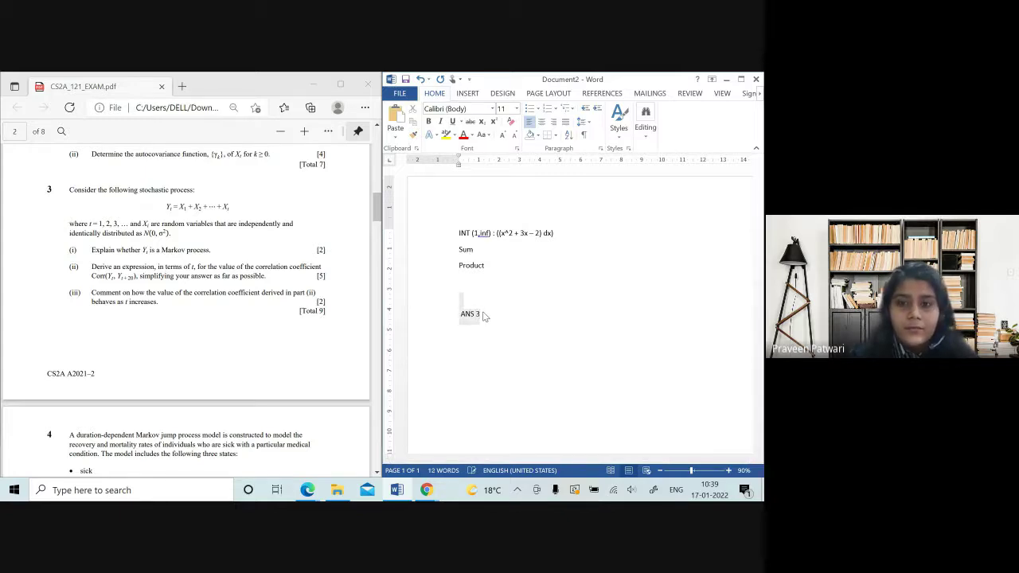
key("ctrl+b")
left_click(483, 313)
key("Return")
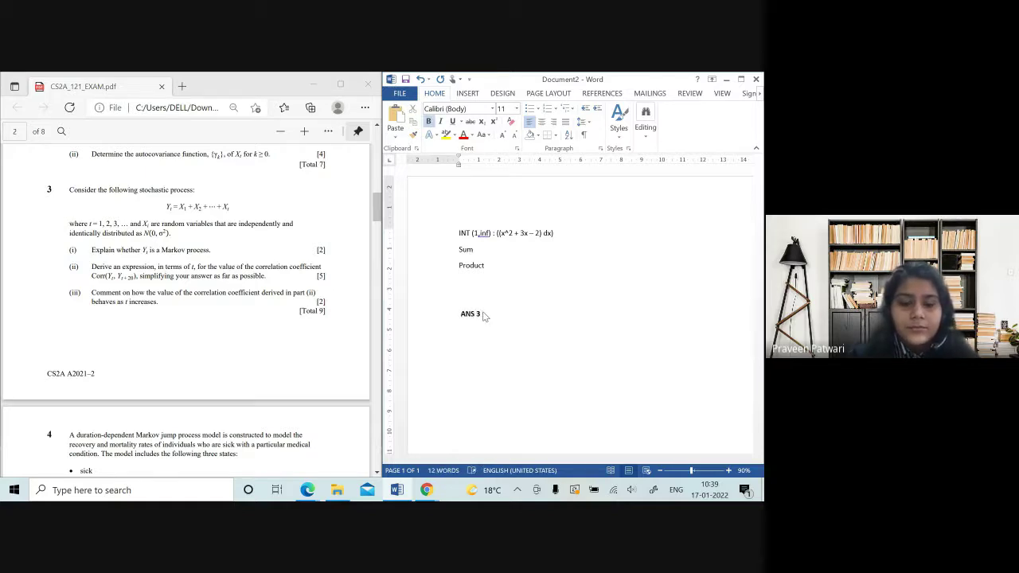
key("ctrl+b")
key("Return")
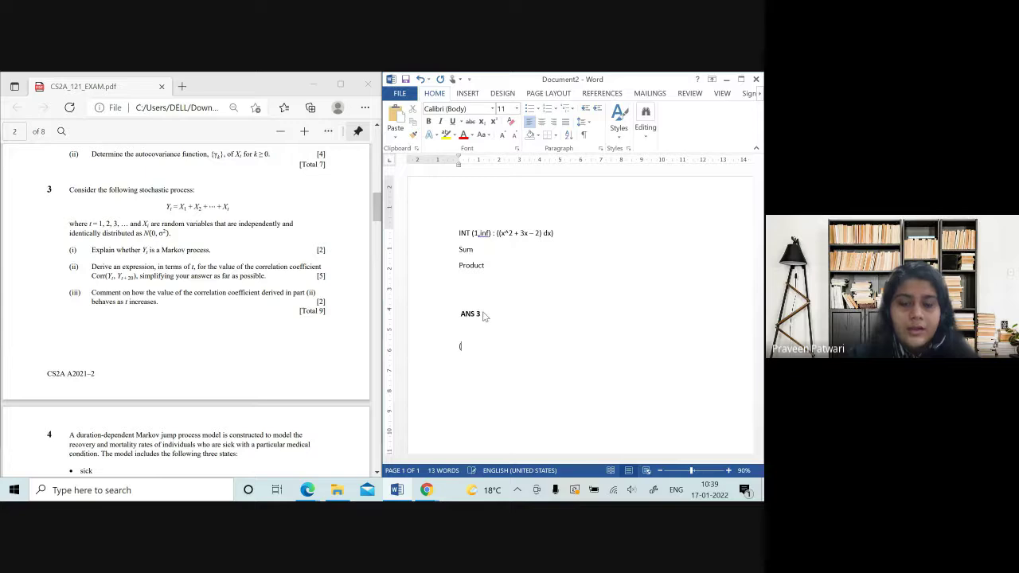
type("(i)")
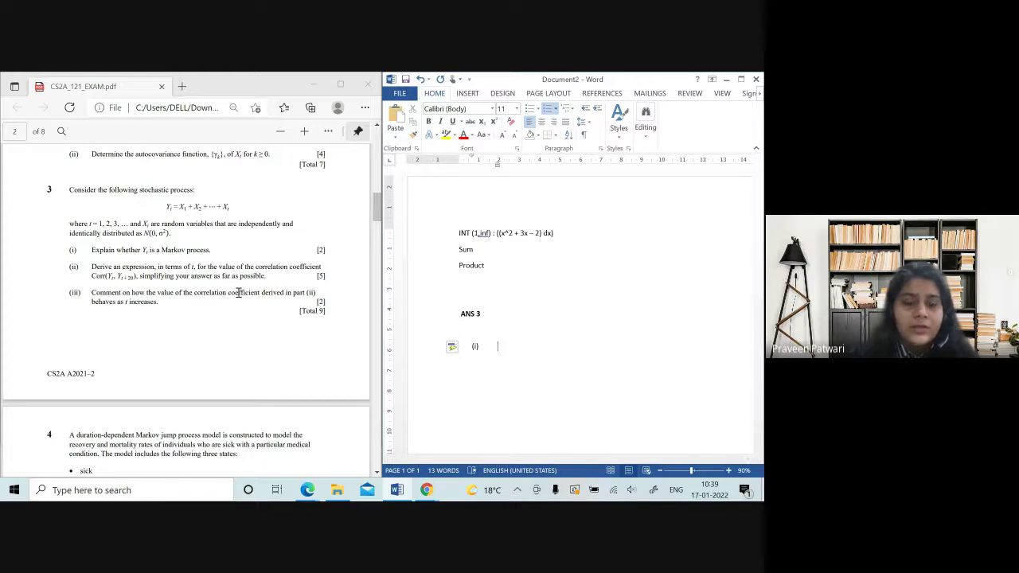
- Switch to the browser window with the April 2021 examiners' report and bring up the Q3 solution
key("alt+Tab")
key("Tab")
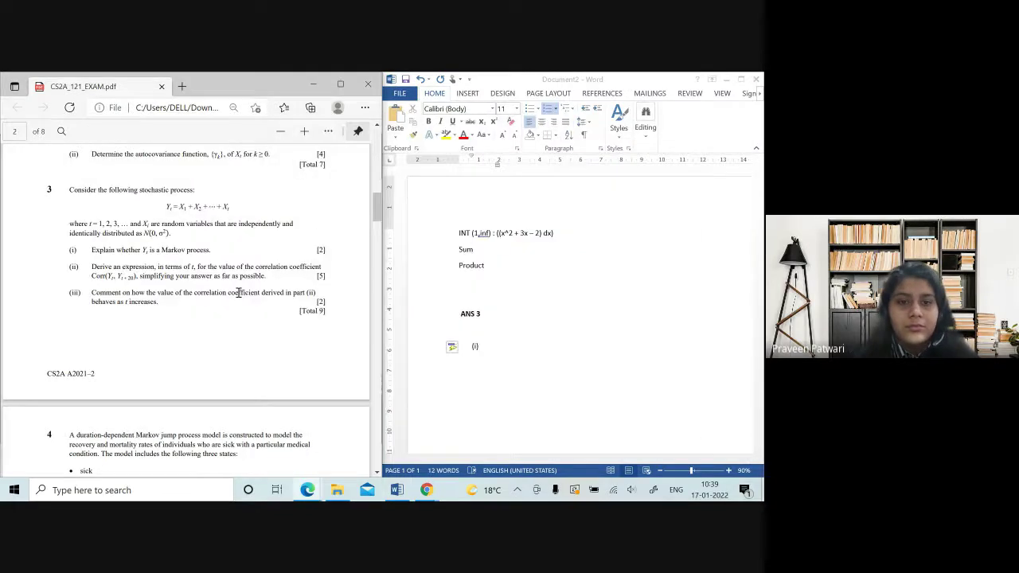
scroll(171, 350, "down", 10)
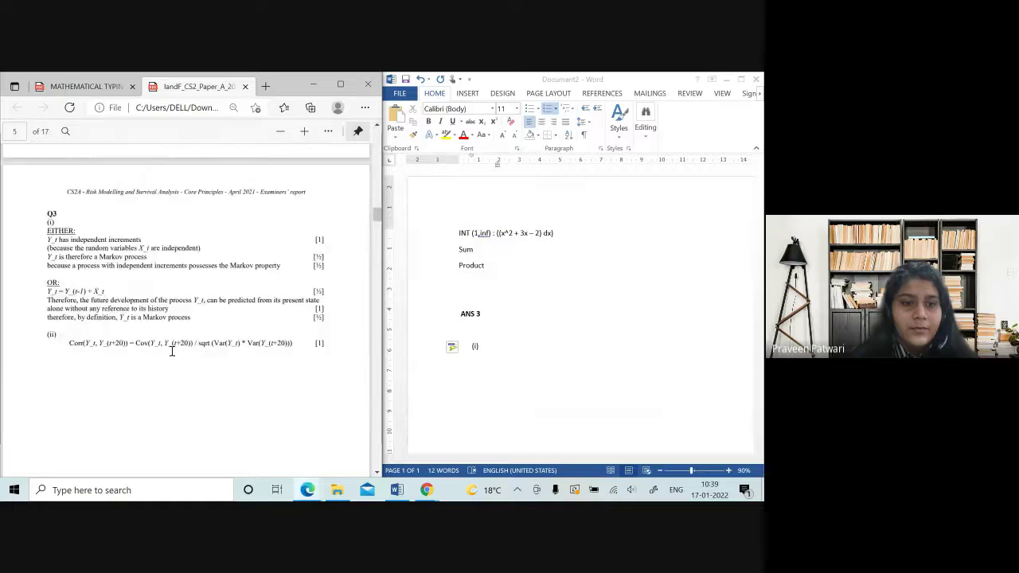
scroll(172, 350, "up", 2)
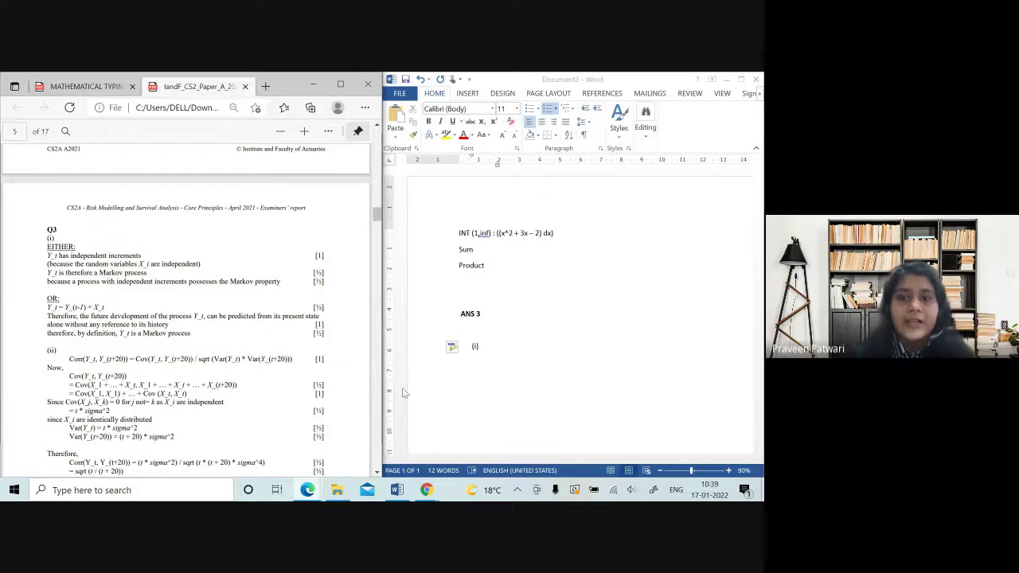
- In the Word document, write item (i) as "Y-t has independent increments, because the random variables Xi are independent"
left_click(532, 353)
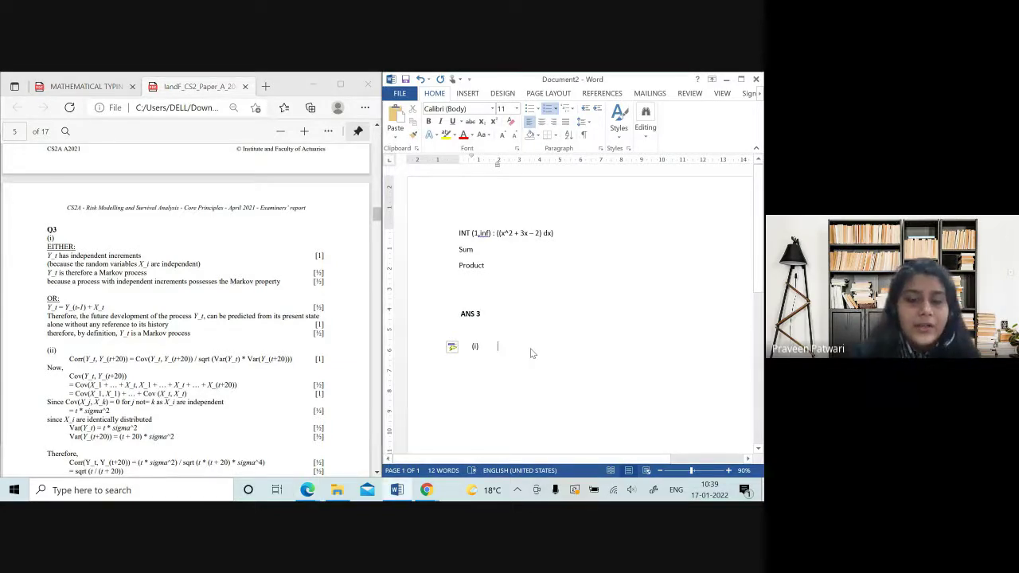
type("Y_t")
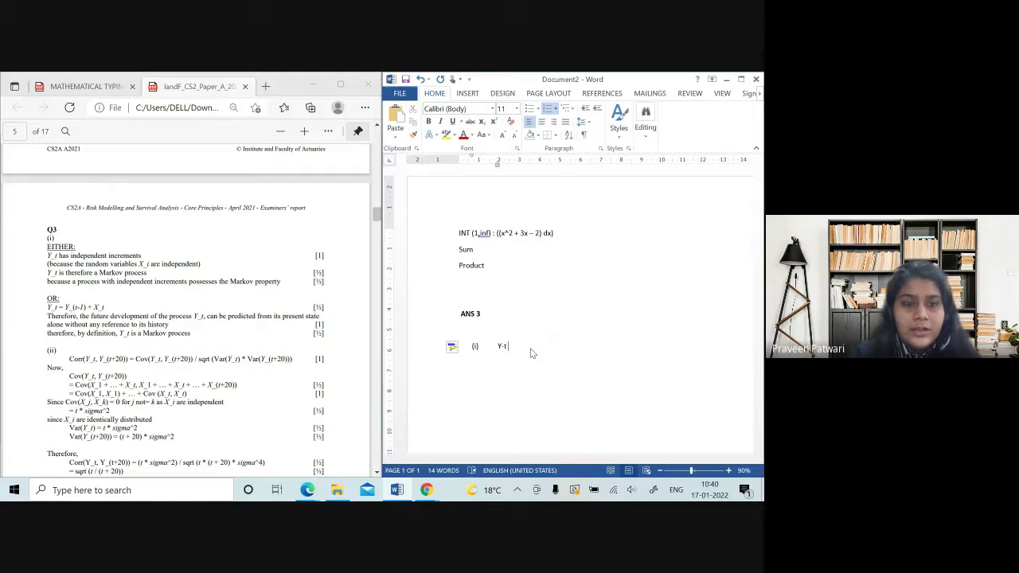
type(" has independe")
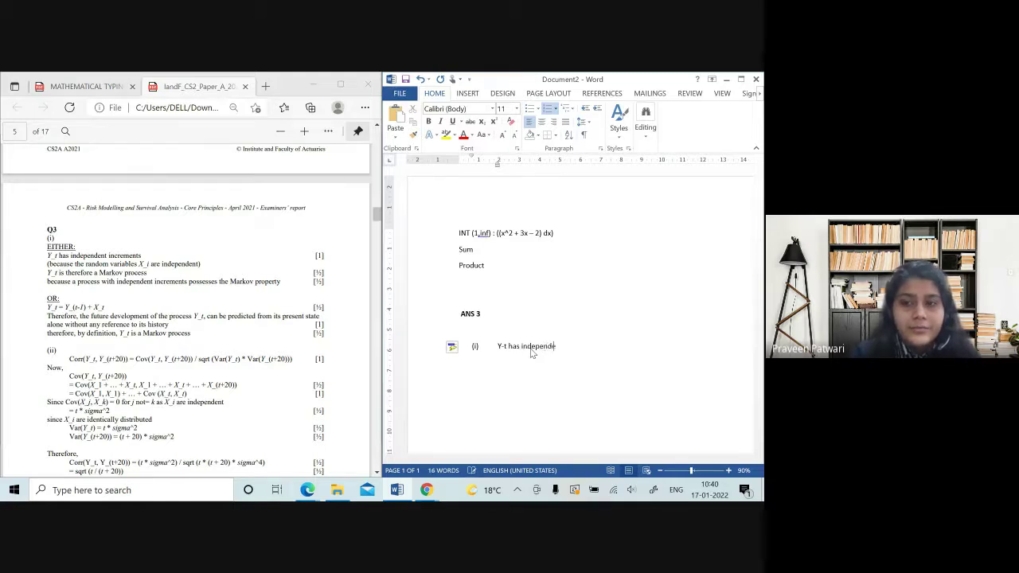
type("nt incremen")
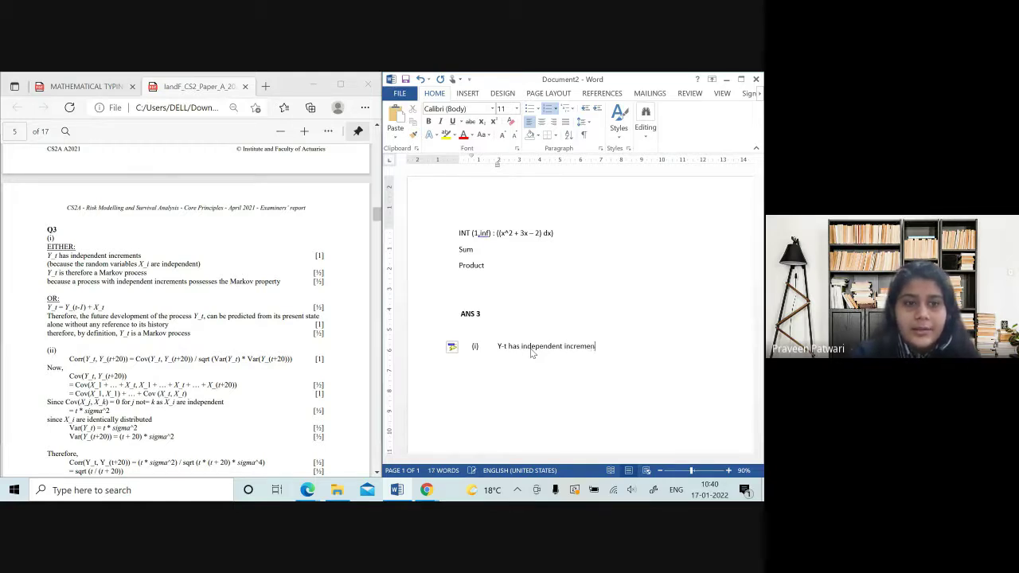
type("ts, b")
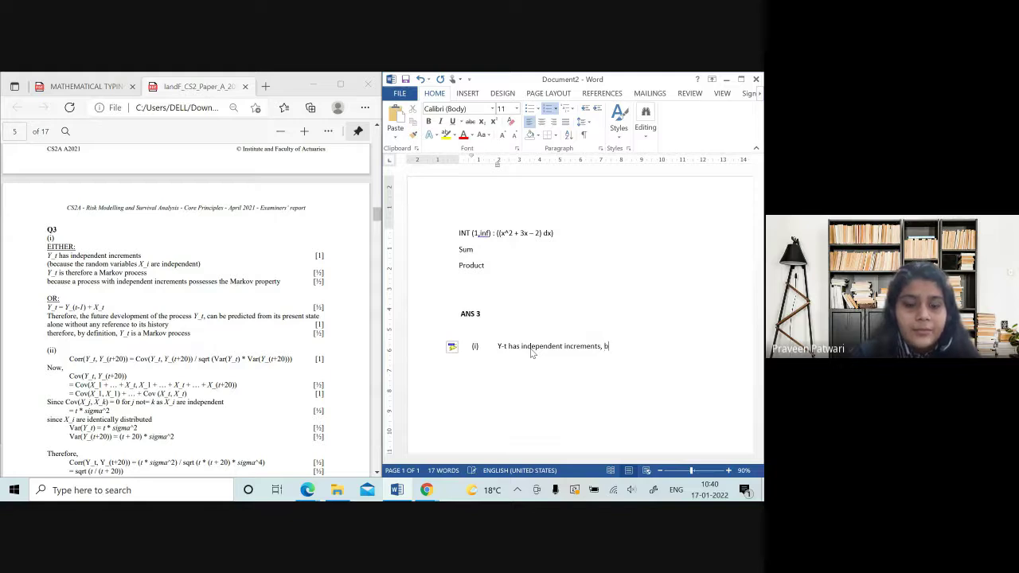
type("ecause the R")
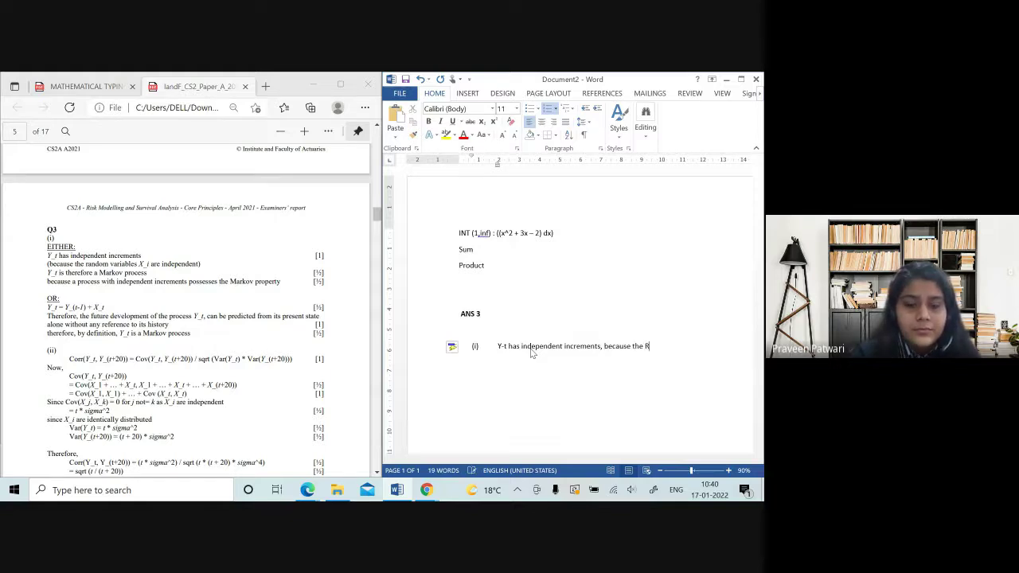
key("BackSpace")
type("random")
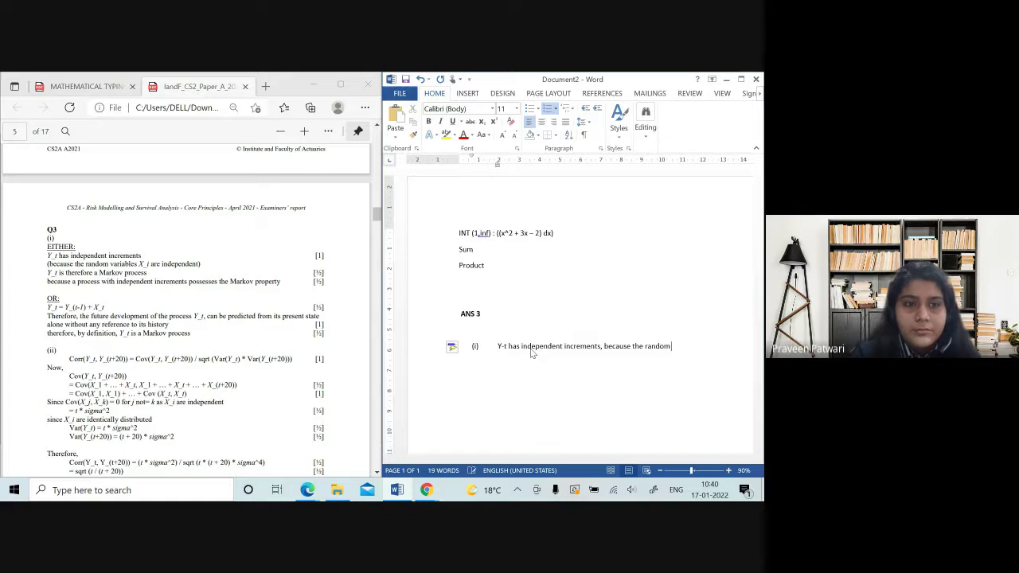
type(" variables")
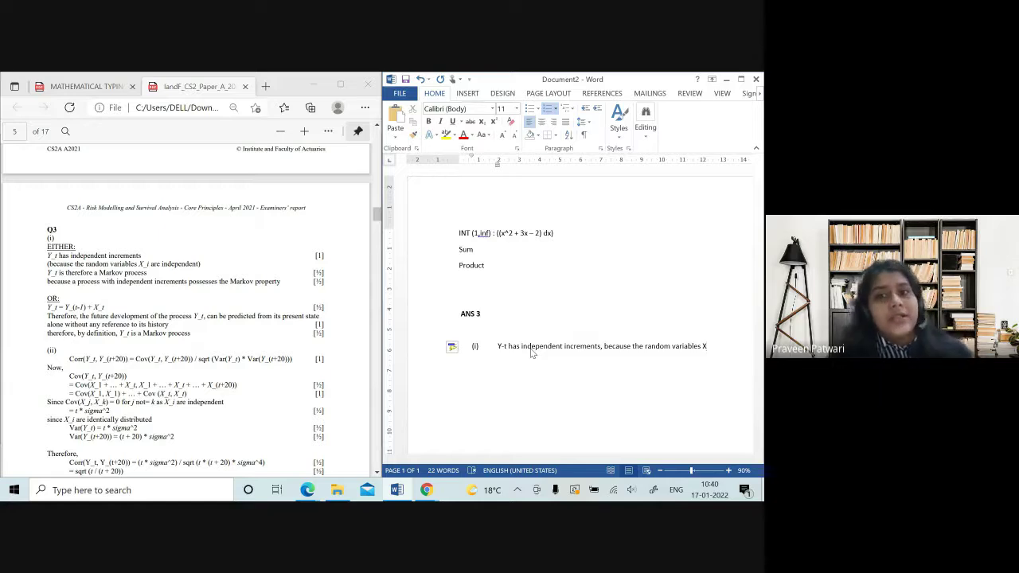
type("Xi")
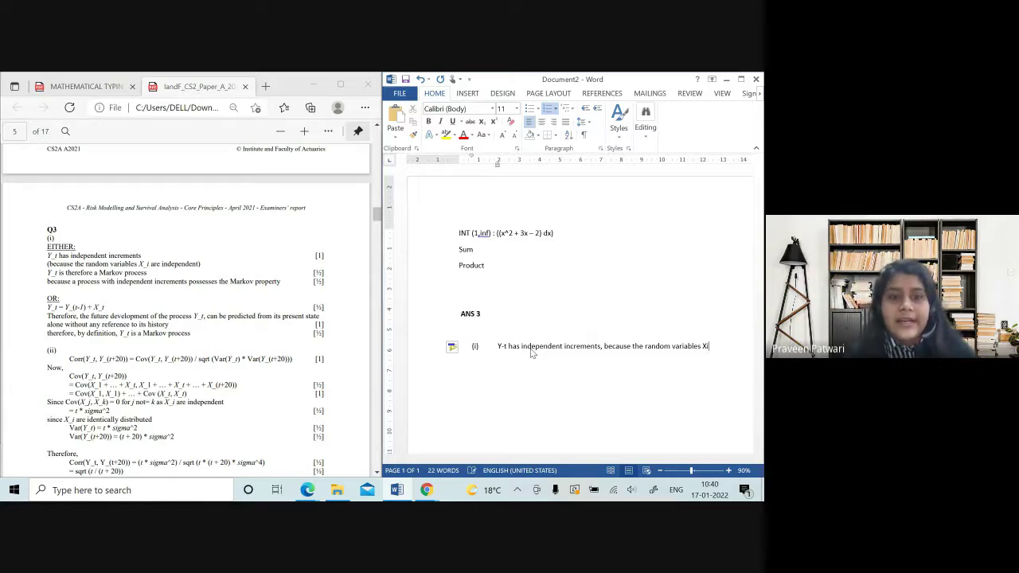
type(" are ")
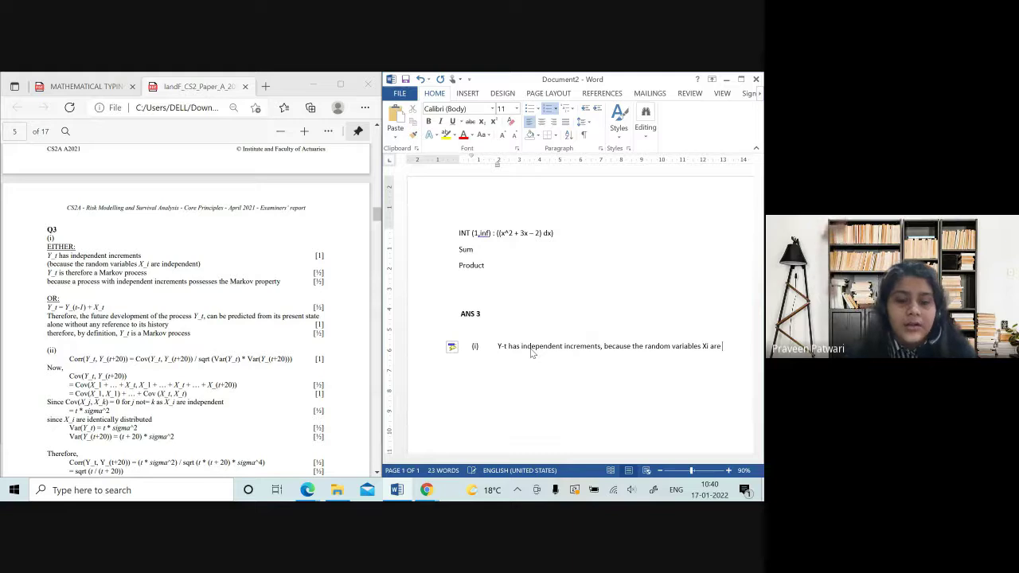
type("independent")
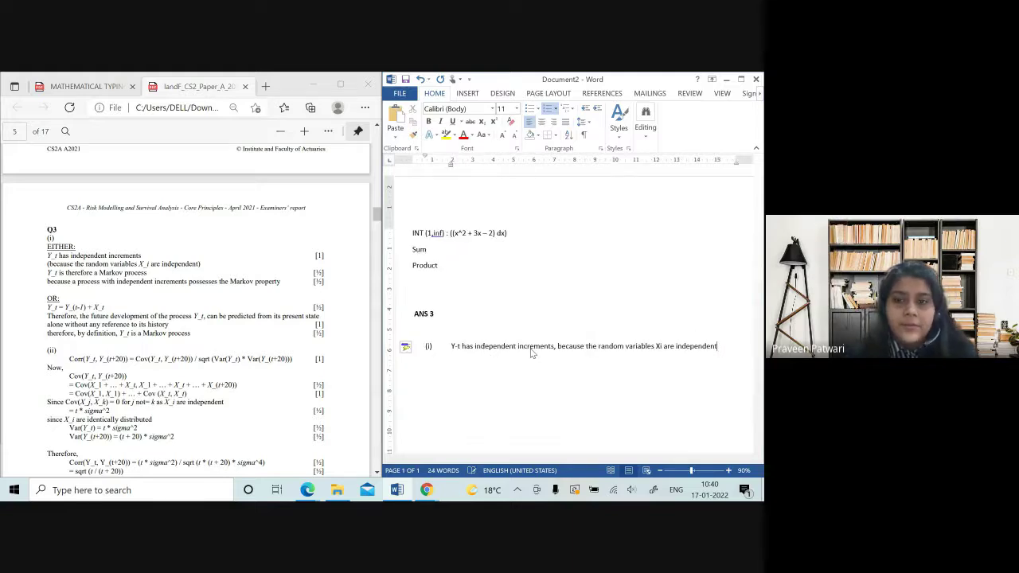
- Try to start an unnumbered, indented continuation line beneath the sentence of item (i)
key("Return")
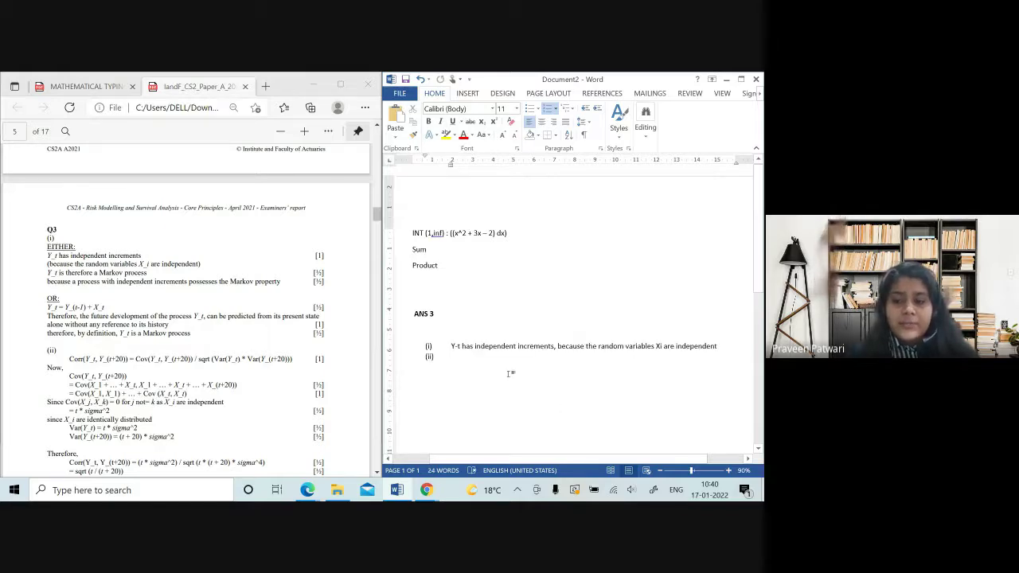
key("Return")
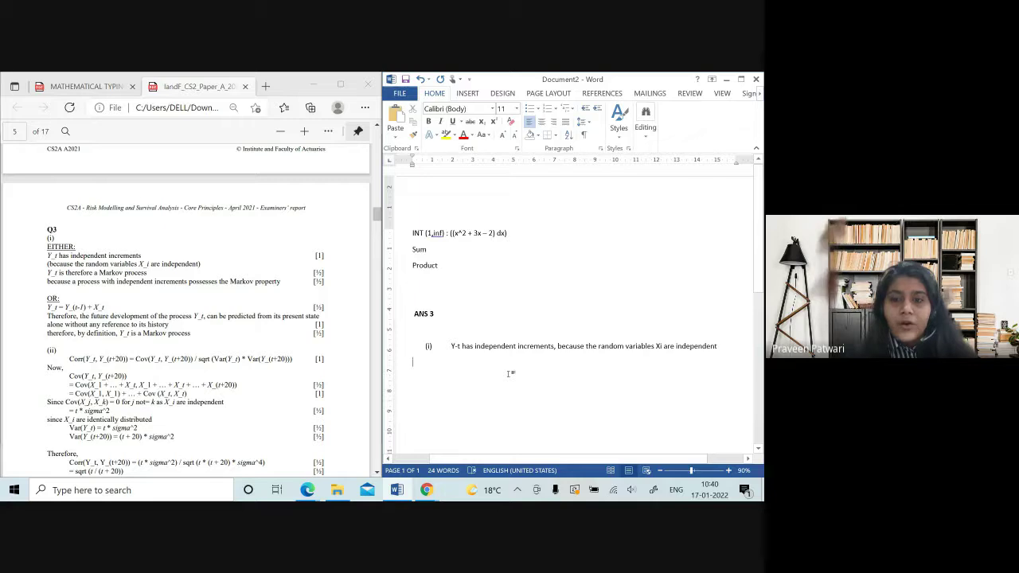
key("BackSpace")
key("shift+Return")
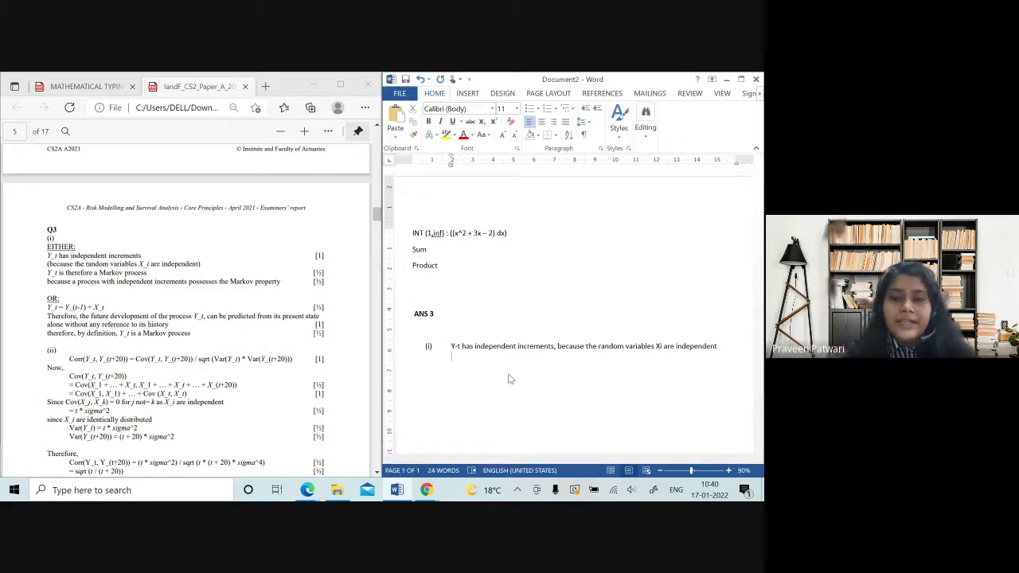
scroll(508, 375, "down", 1)
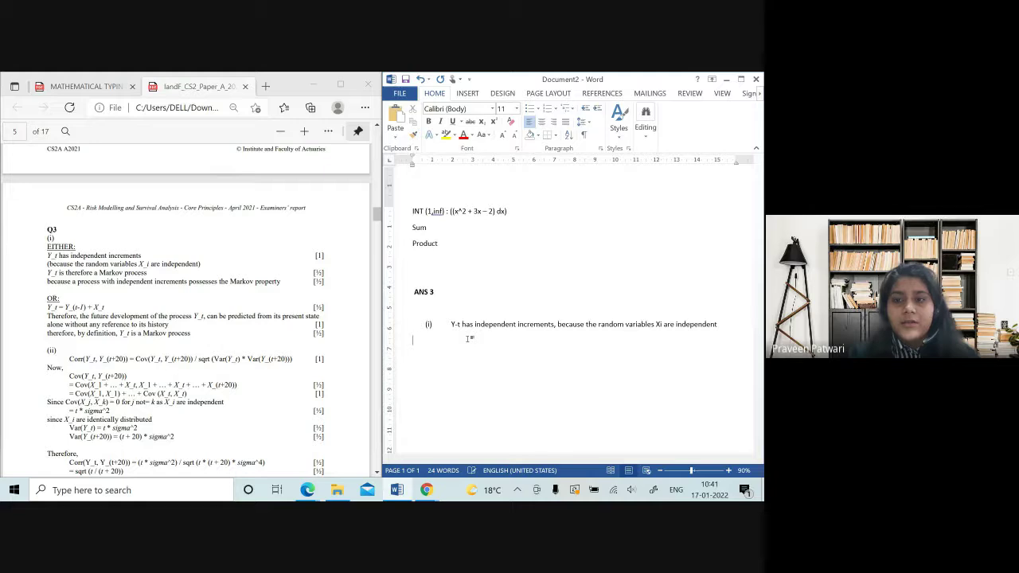
key("ctrl+z")
key("BackSpace")
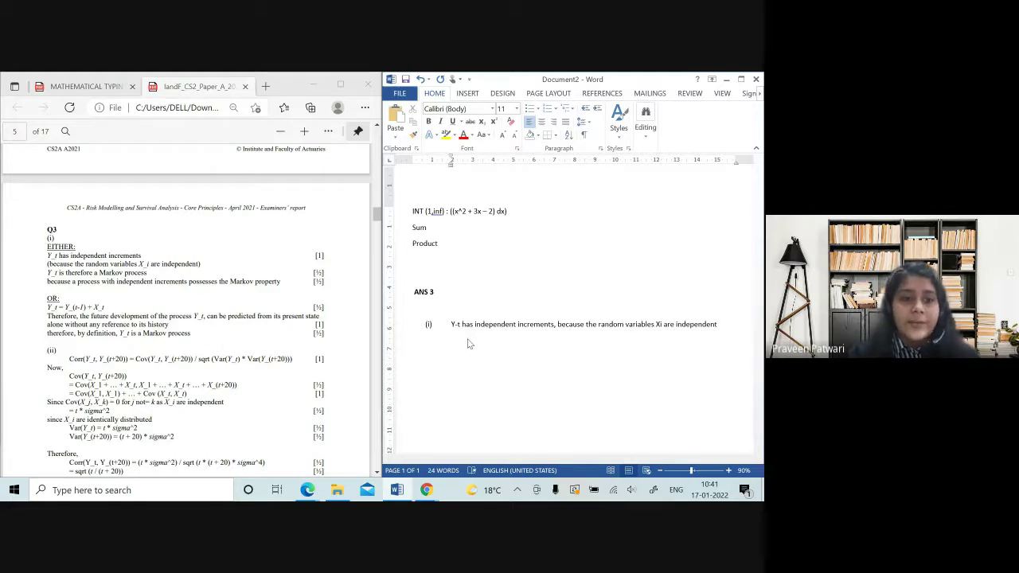
type("Y")
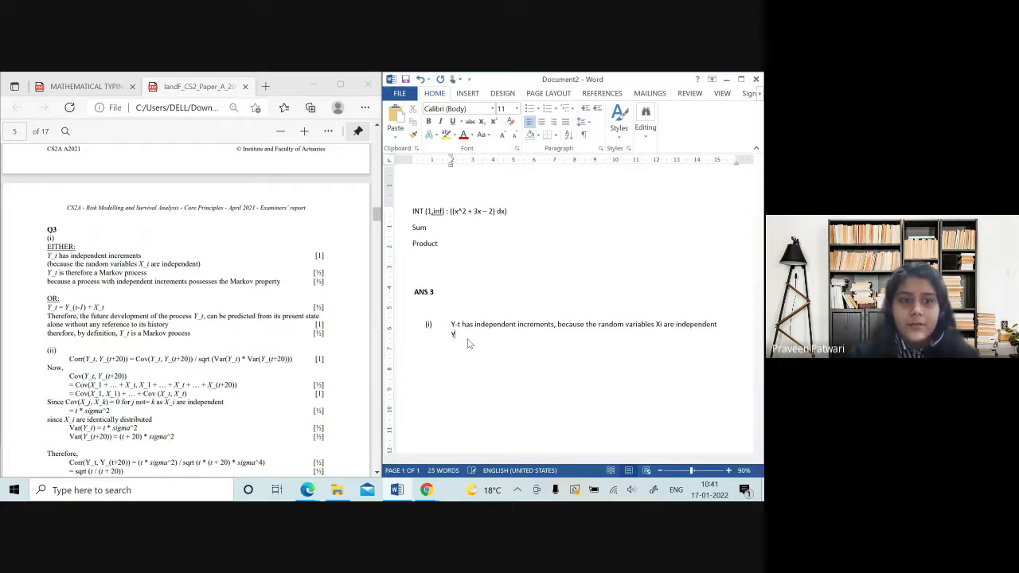
key("BackSpace")
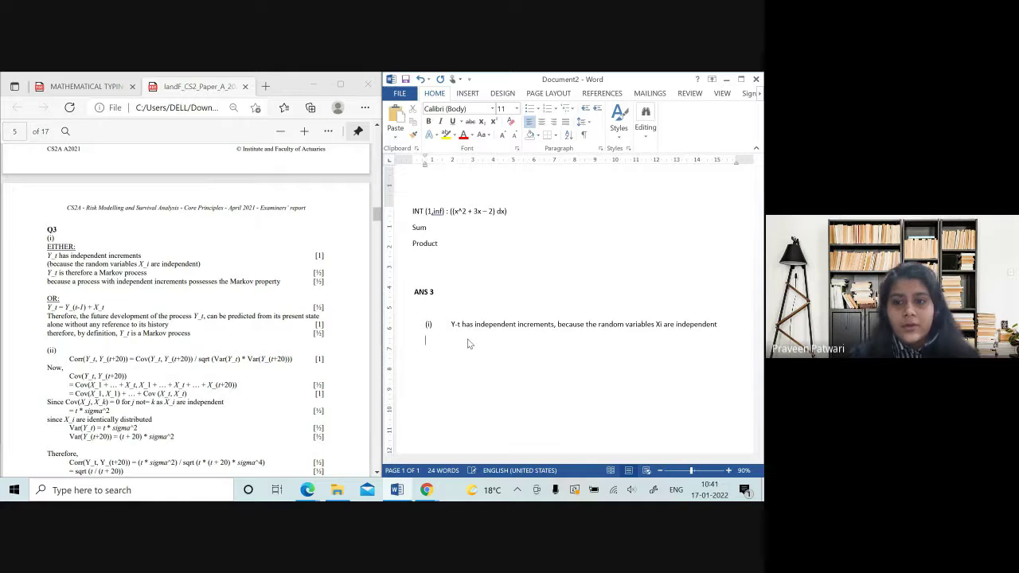
- Break the sentence of item (i) after "increments," onto a second line and add the unnumbered line "Therefore, Y_t is a markov process." beneath it
left_click(557, 325)
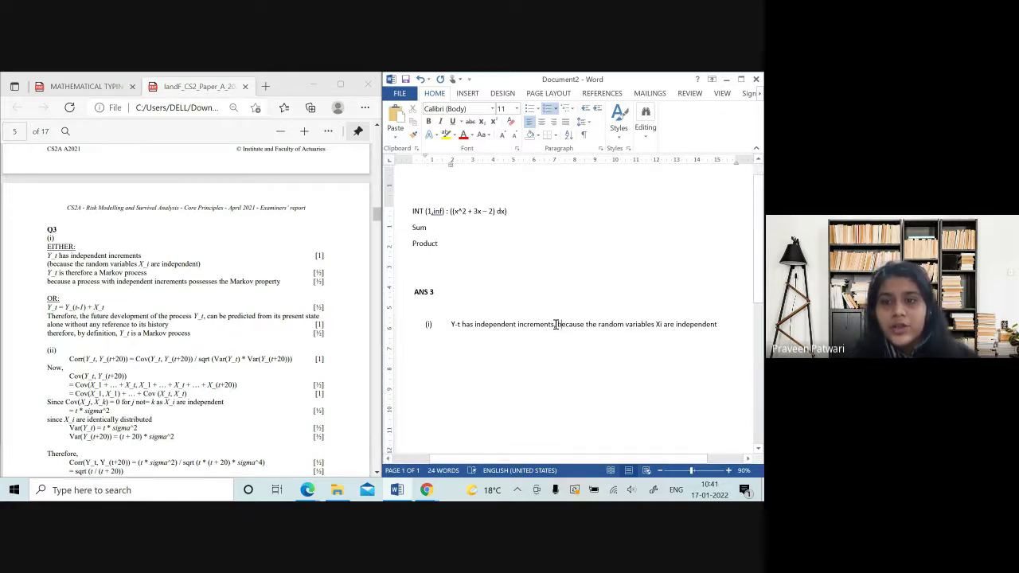
key("shift+Return")
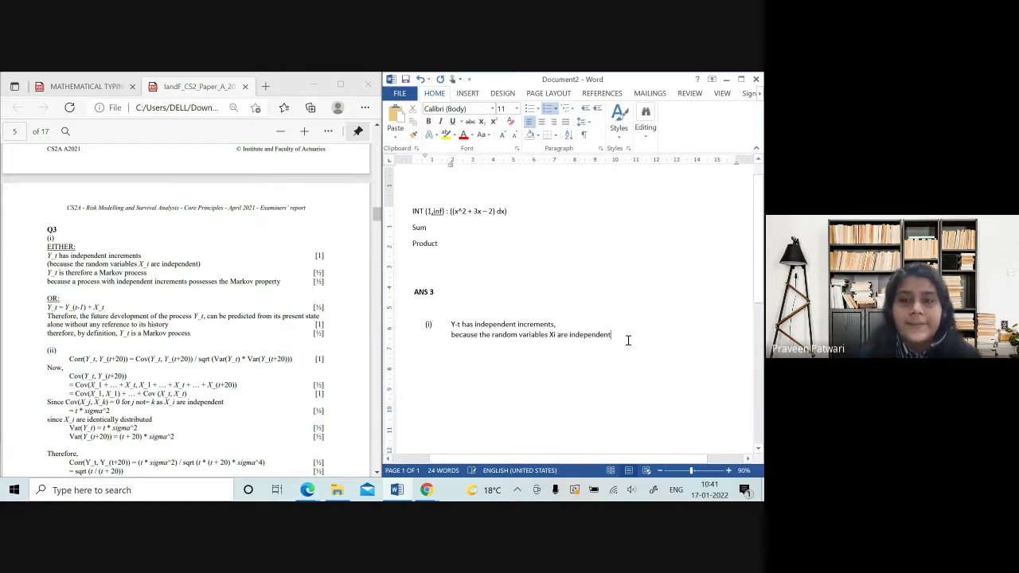
key("Return")
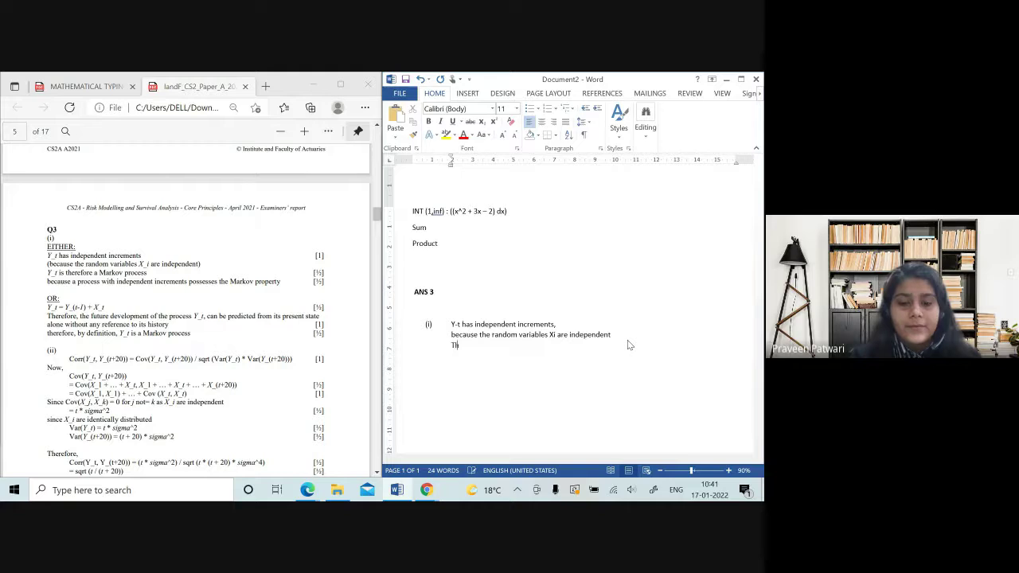
type("erefore, X")
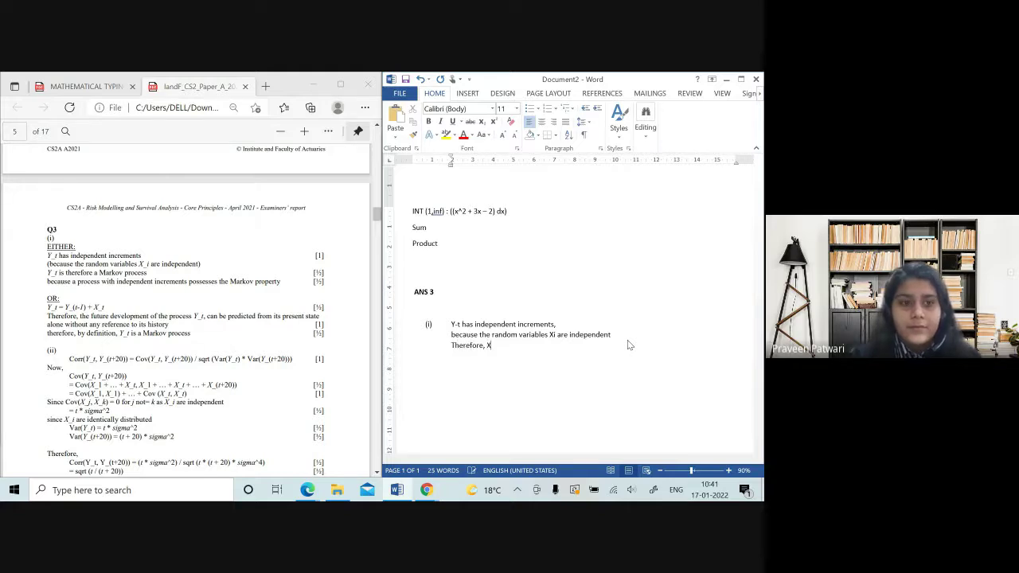
key("BackSpace")
type("Y-")
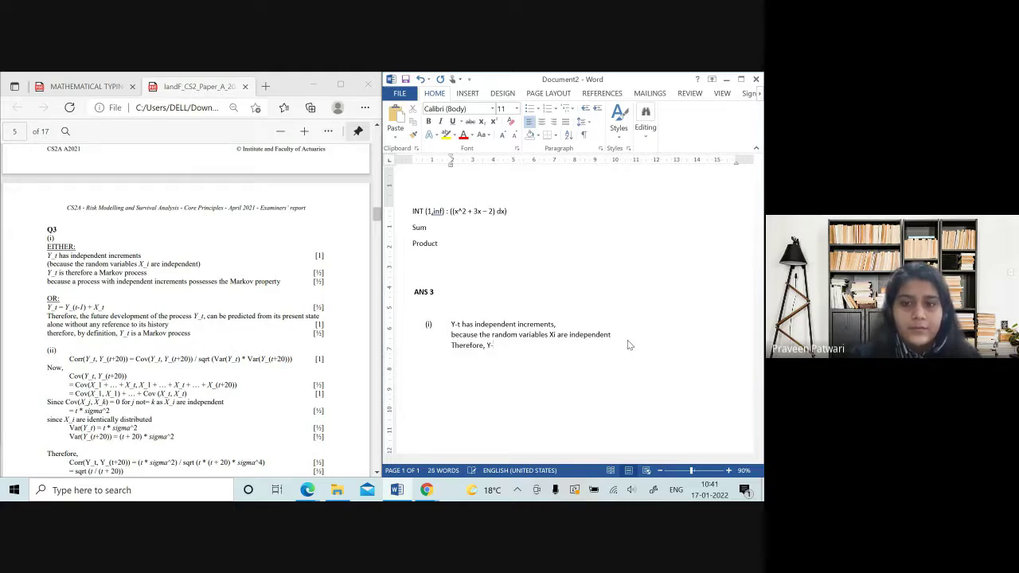
key("BackSpace")
type("_t is a ma")
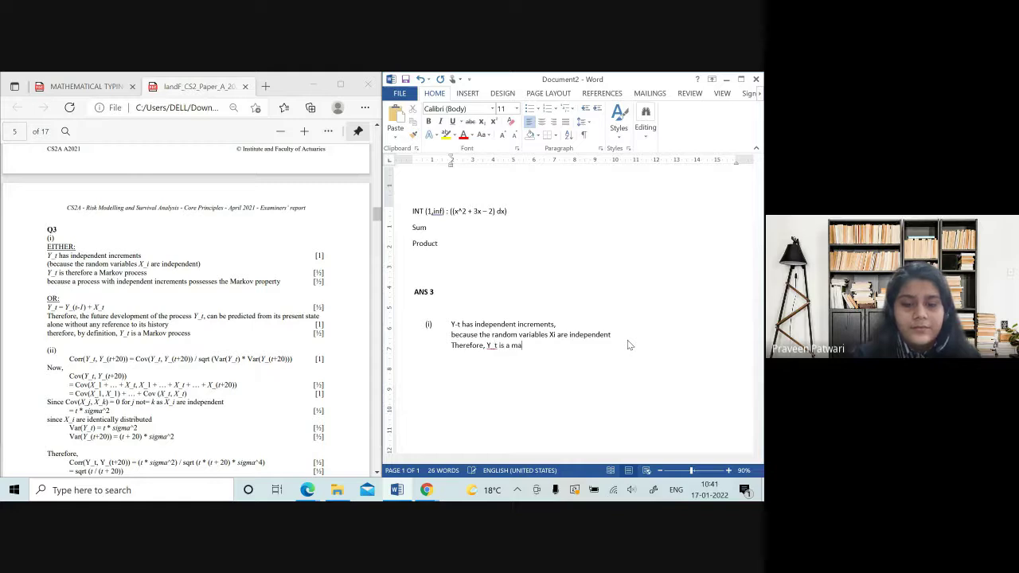
type("rkov proc")
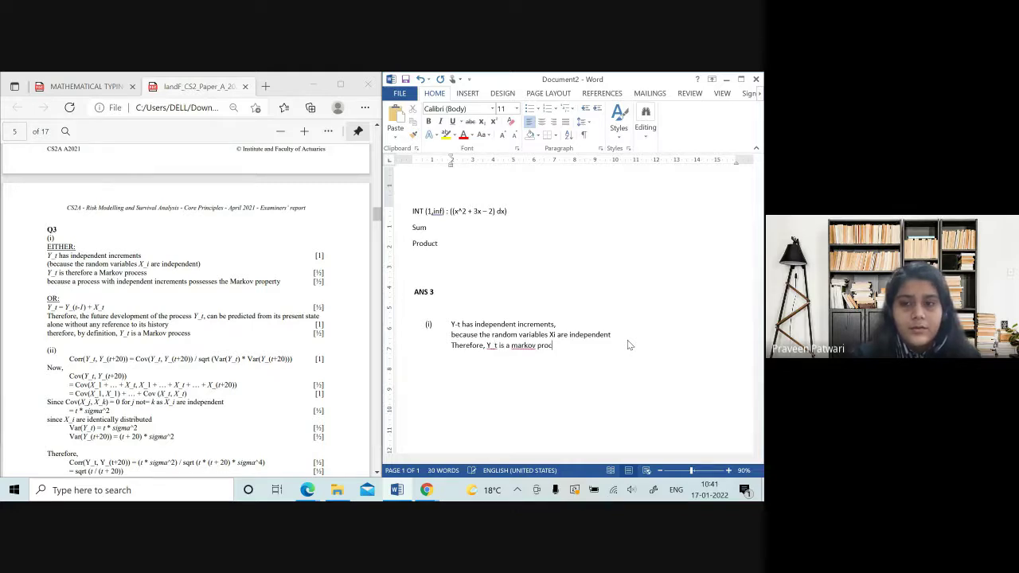
type("ess.")
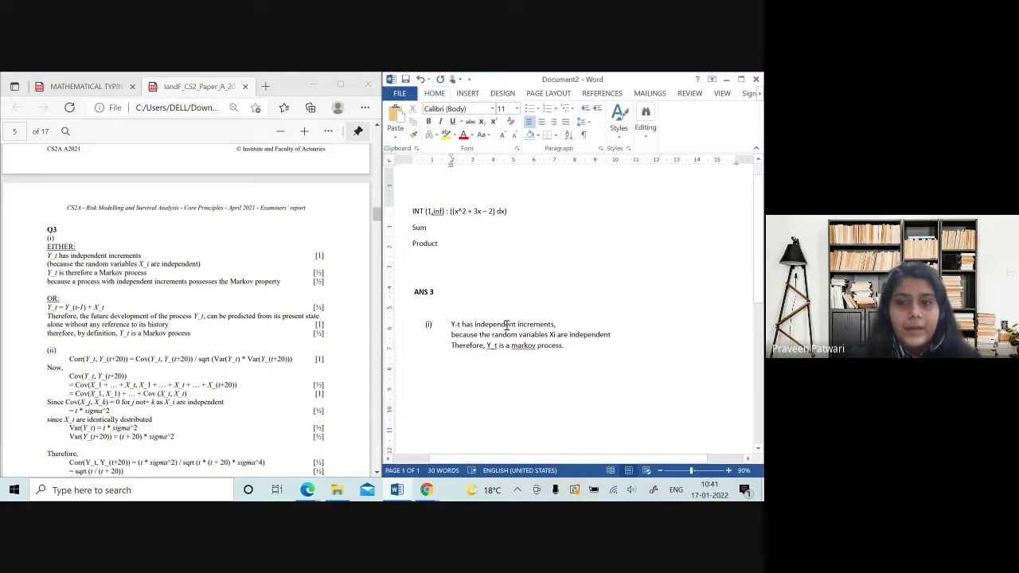
- Make the words "independent increments," in the first line of item (i) bold
scroll(507, 326, "down", 1)
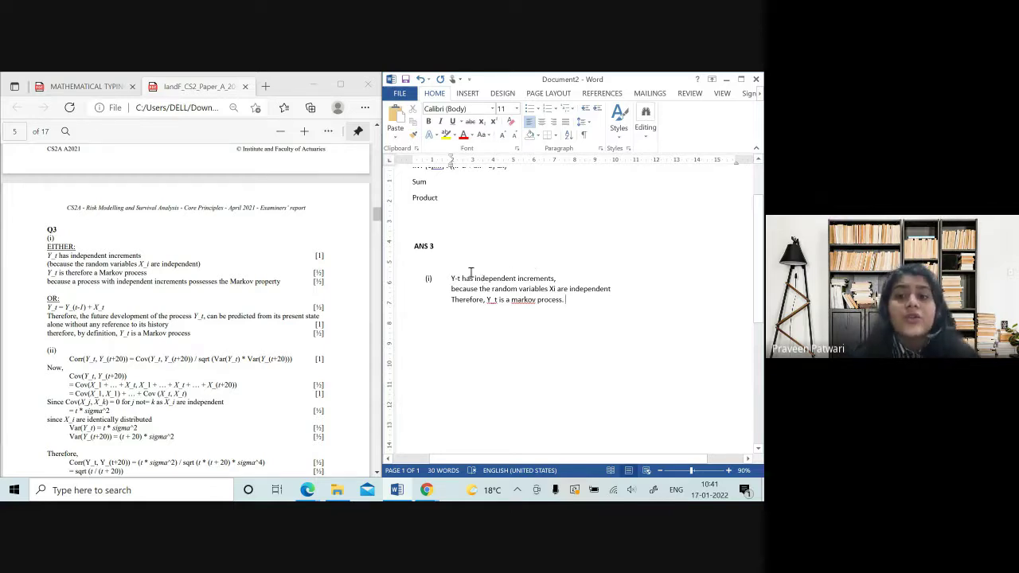
left_click_drag(474, 278, 554, 289)
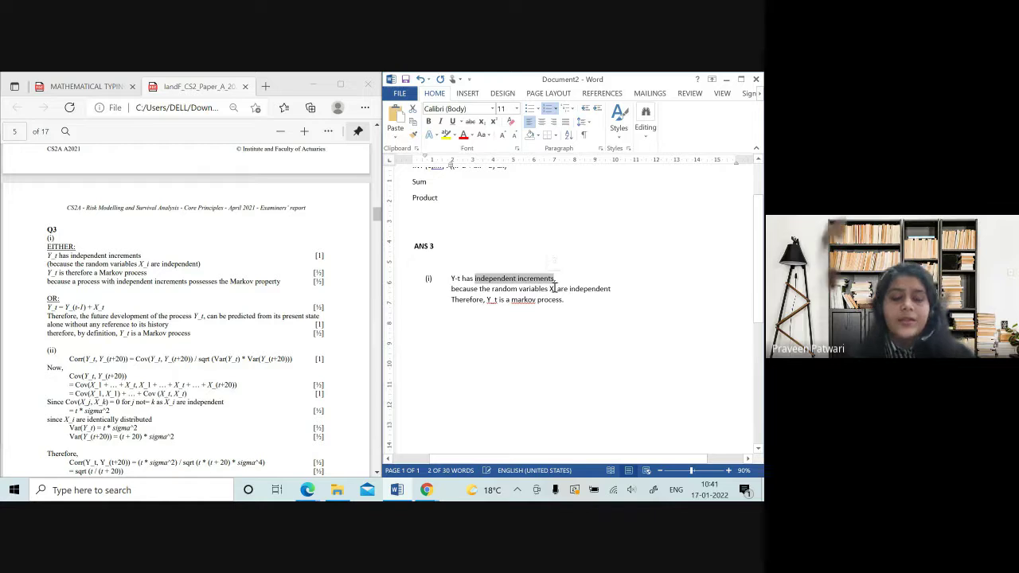
key("ctrl+b")
left_click(573, 301)
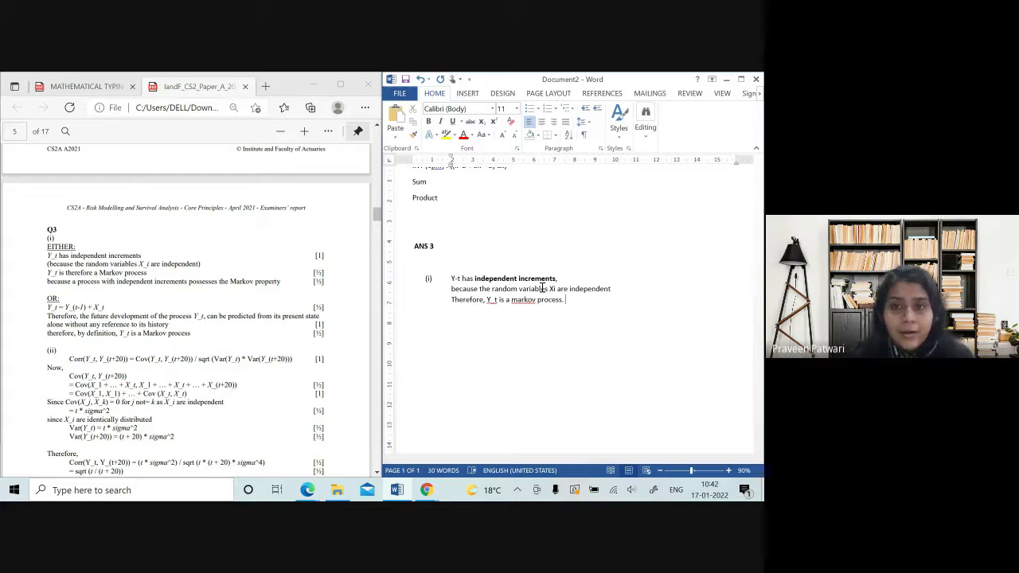
- Switch to the exam paper CS2A_121_EXAM.pdf and check the marks allotted to question 3 part (ii)
left_click(144, 227)
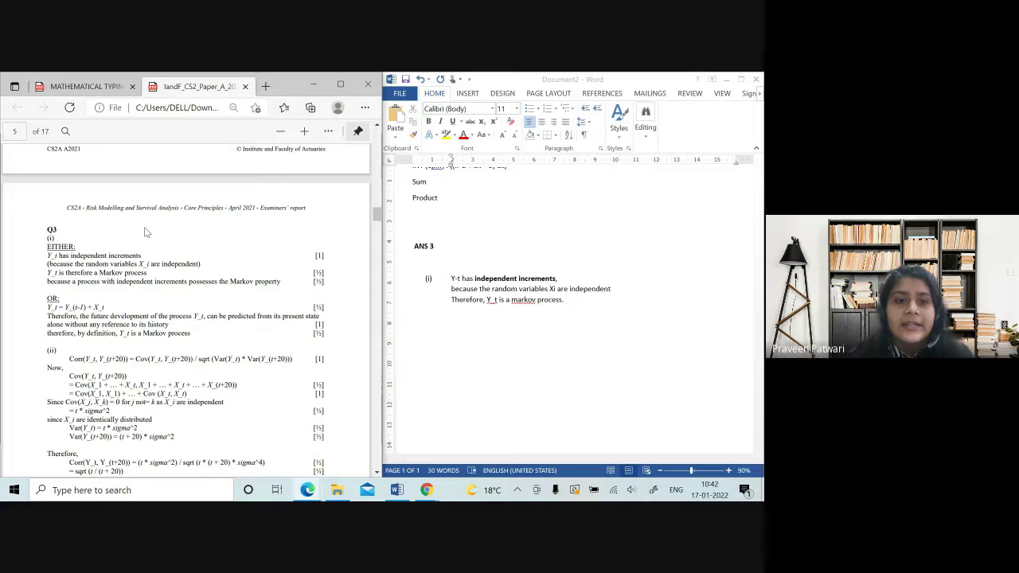
scroll(143, 324, "down", 2)
key("alt+Tab")
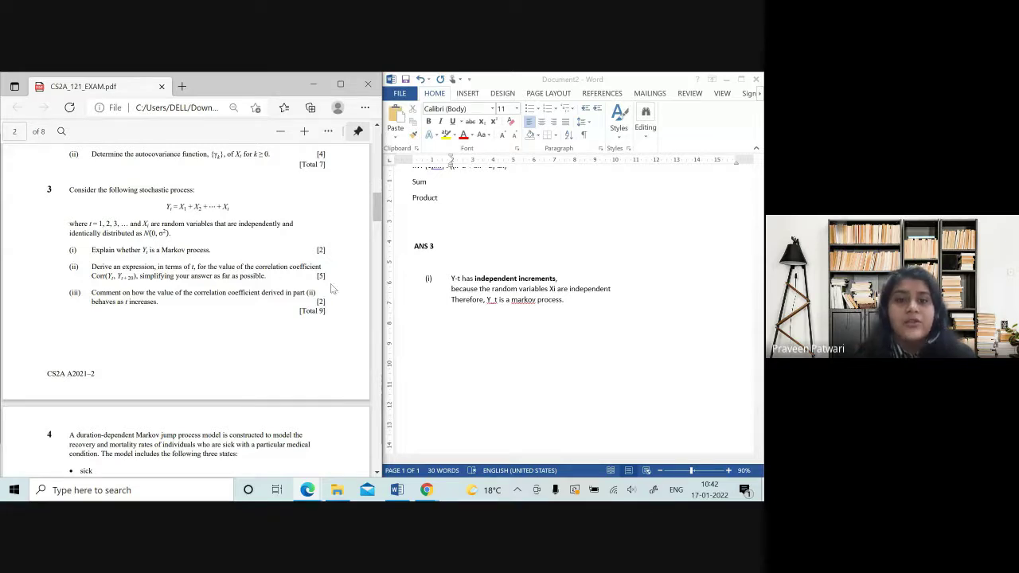
left_click_drag(328, 276, 313, 277)
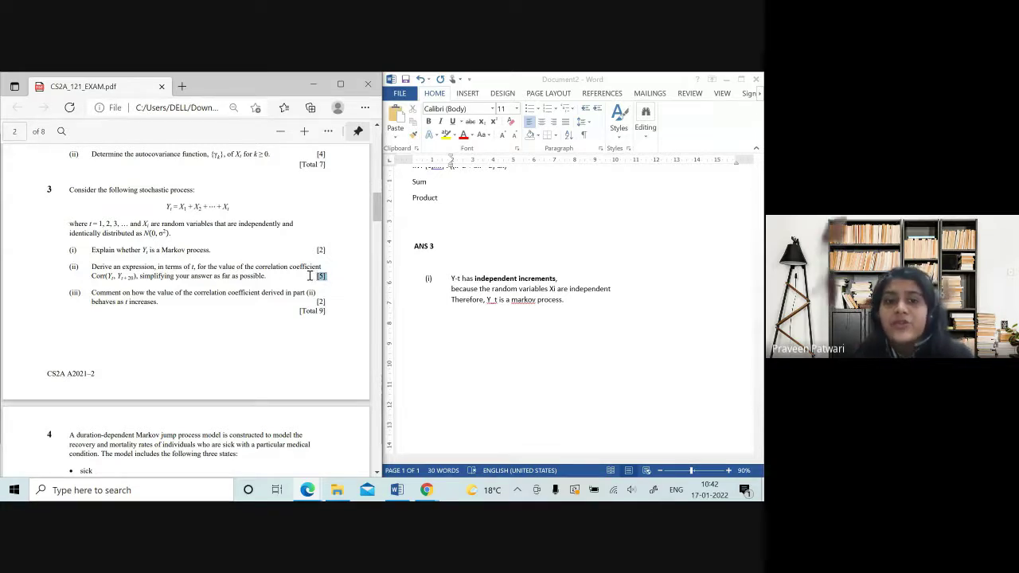
left_click(291, 276)
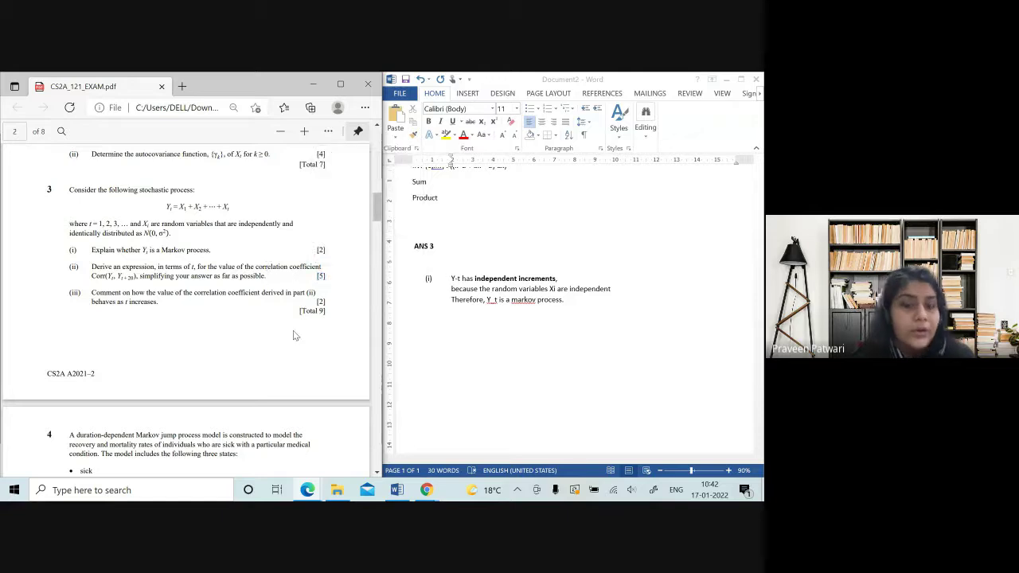
- Return to the examiners' report and examine how the solution to Q3 part (ii) is laid out in keyboard notation
key("alt+Tab")
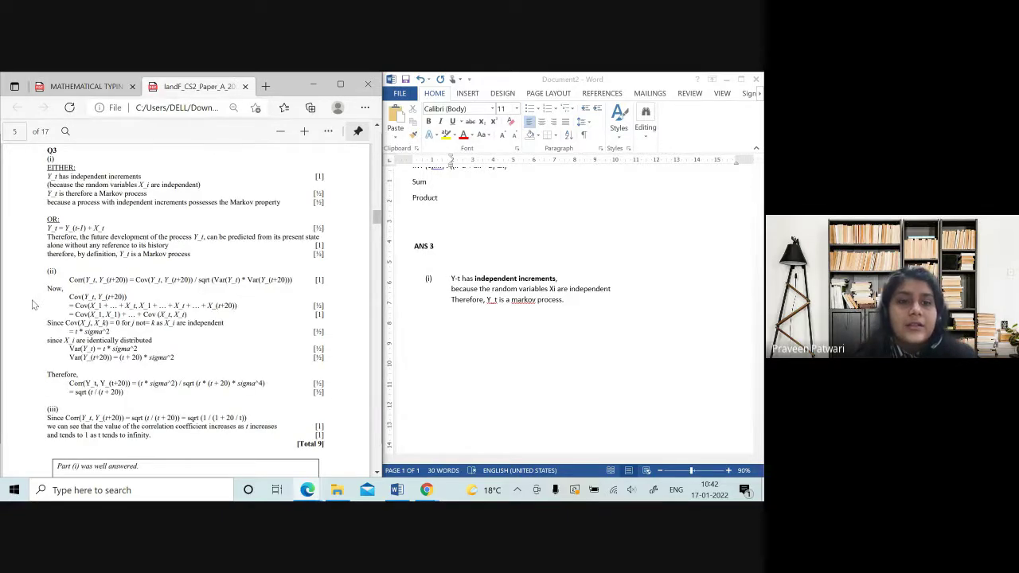
scroll(38, 303, "down", 1)
left_click_drag(75, 263, 161, 381)
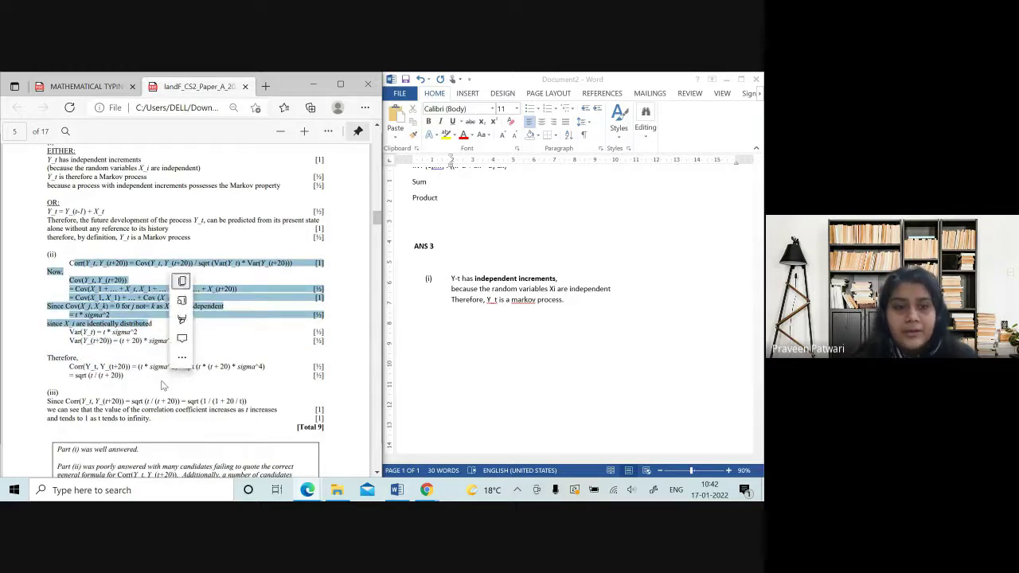
left_click(126, 368)
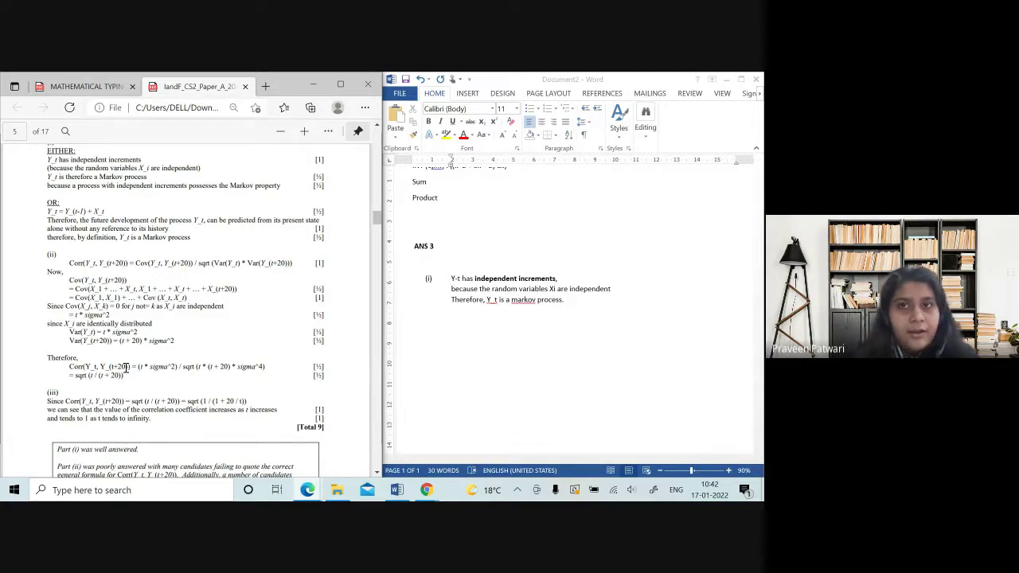
scroll(126, 368, "down", 1)
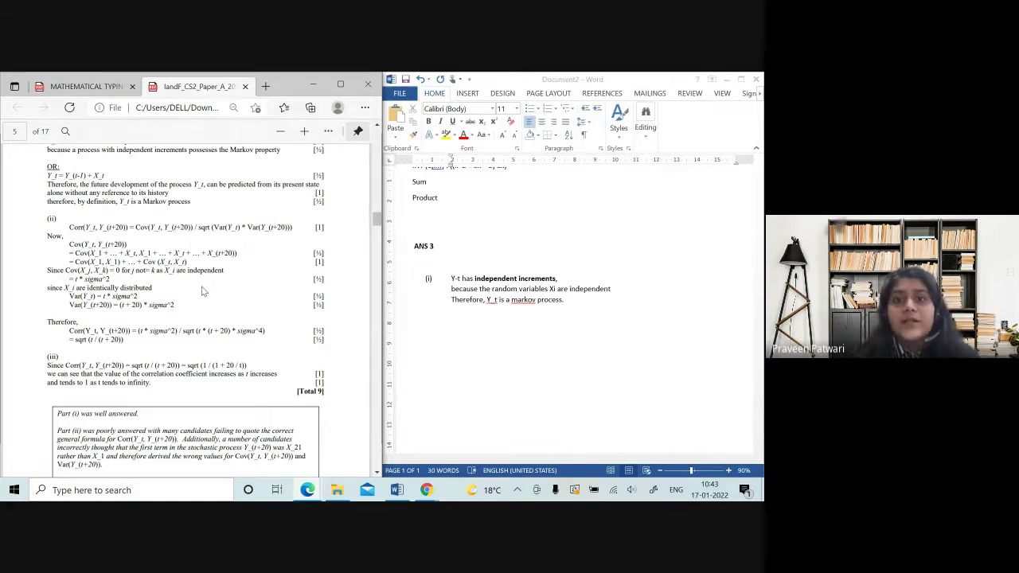
left_click_drag(111, 272, 119, 244)
left_click(128, 247)
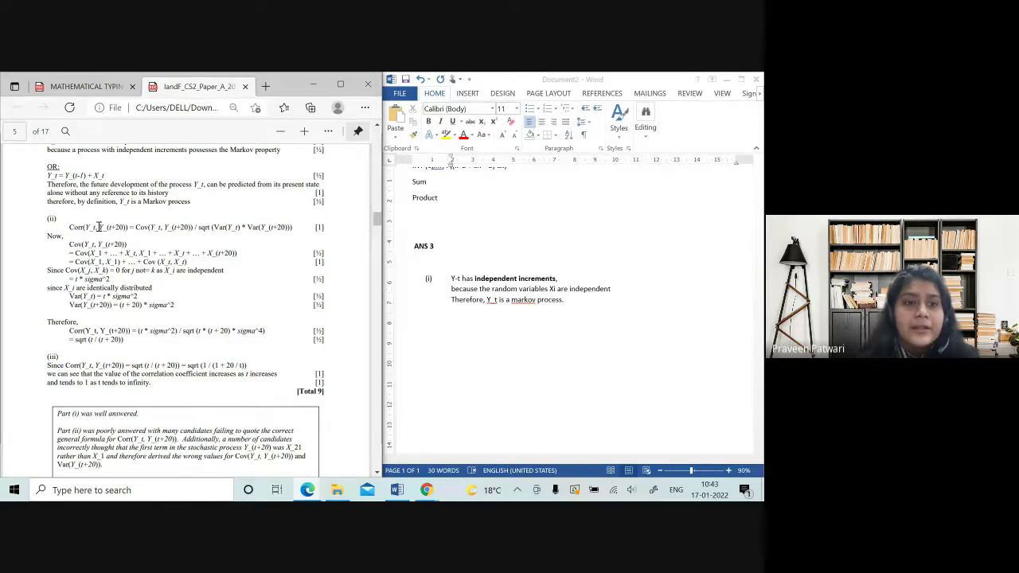
- Examine the Corr, Cov and Var expressions in the Q3 part (ii) solution, including the line on Cov(X_j, X_k) for independent X_i
left_click_drag(70, 227, 130, 231)
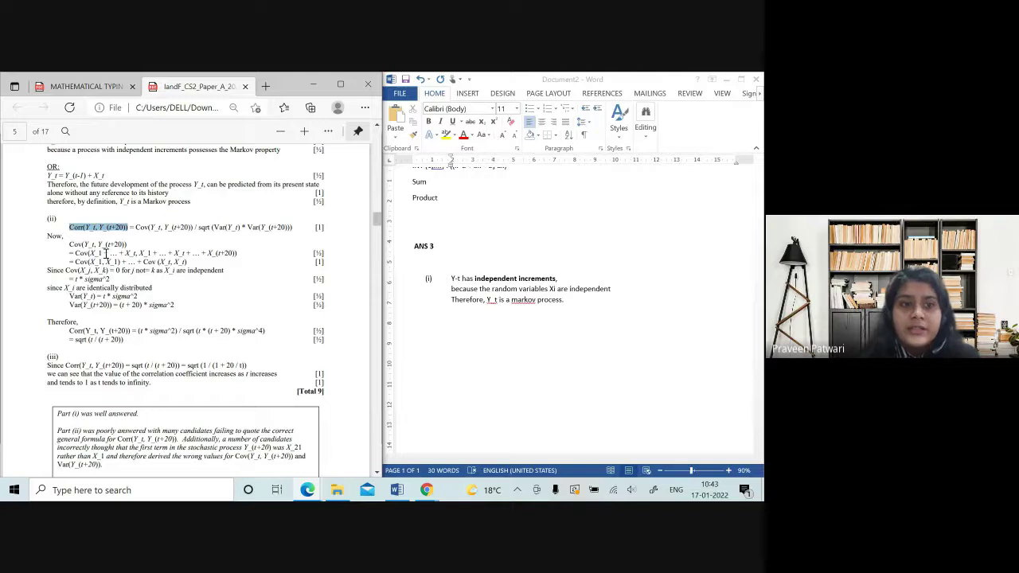
left_click_drag(67, 245, 128, 246)
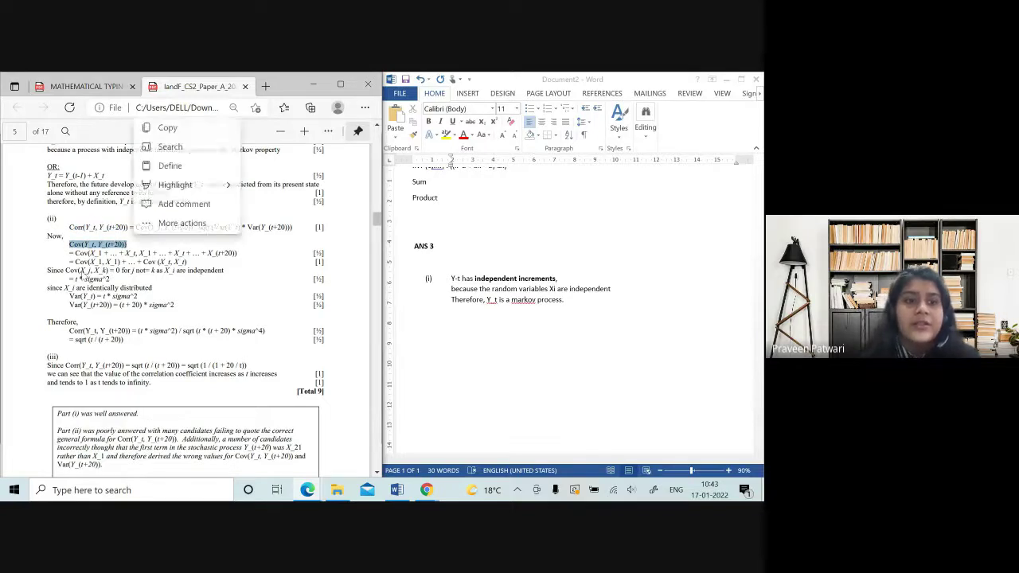
left_click_drag(72, 296, 130, 335)
left_click(72, 331)
left_click(153, 351)
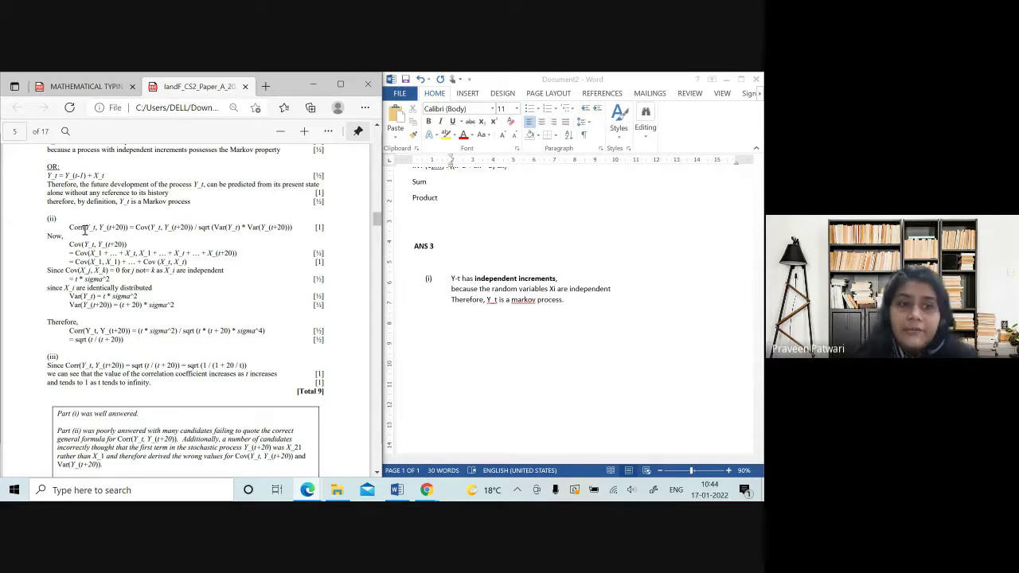
left_click_drag(84, 230, 130, 230)
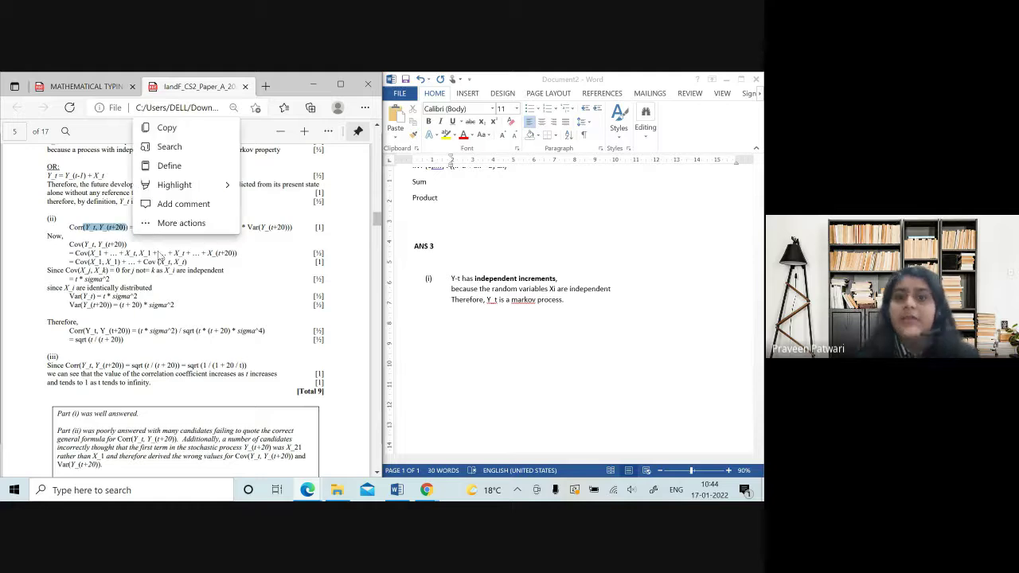
left_click(179, 293)
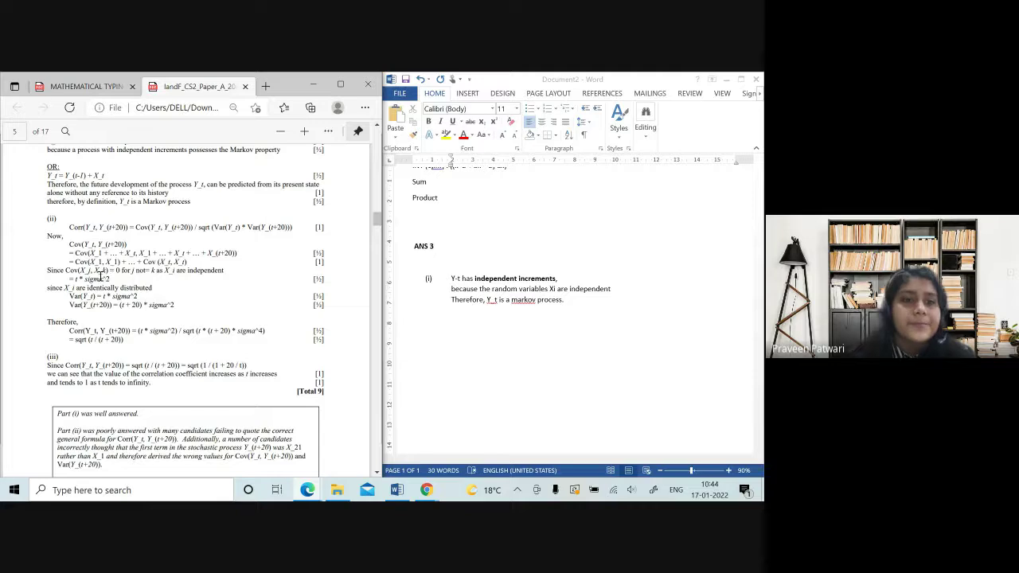
left_click_drag(62, 270, 225, 272)
key("ctrl+c")
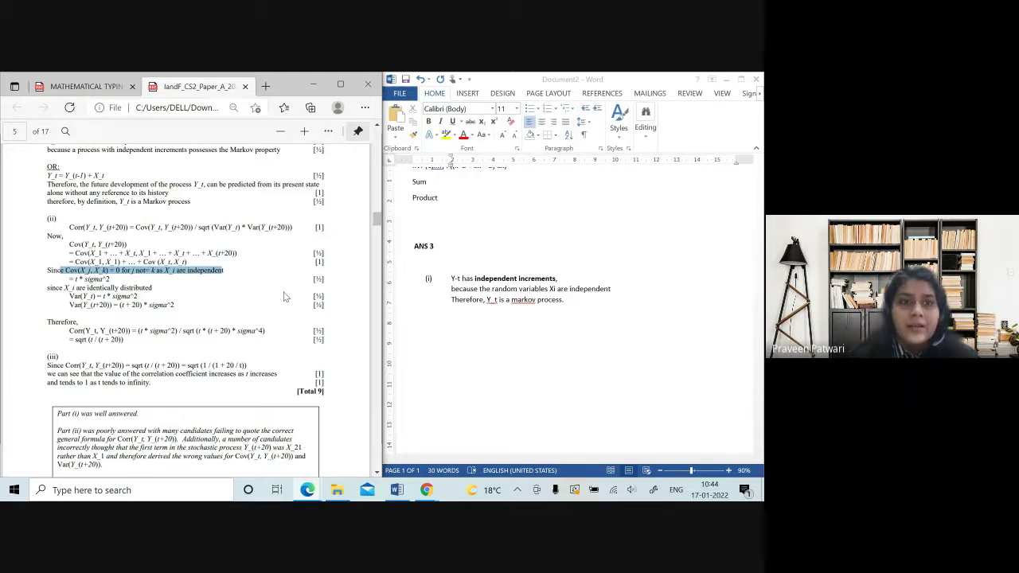
- Switch to the exam paper CS2A_121_EXAM.pdf and find question 4
key("alt+Tab")
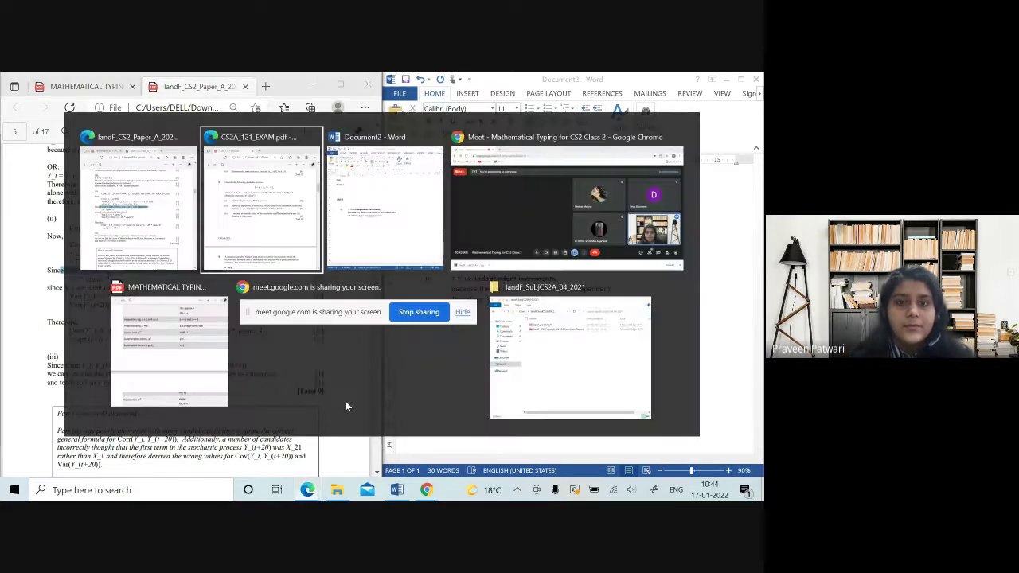
key("alt+Tab")
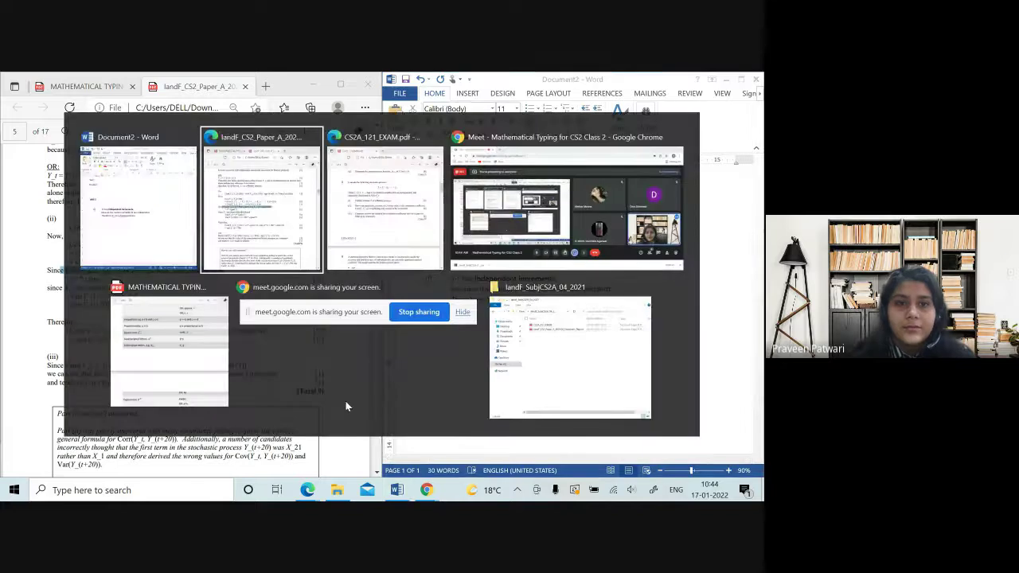
key("alt+Tab")
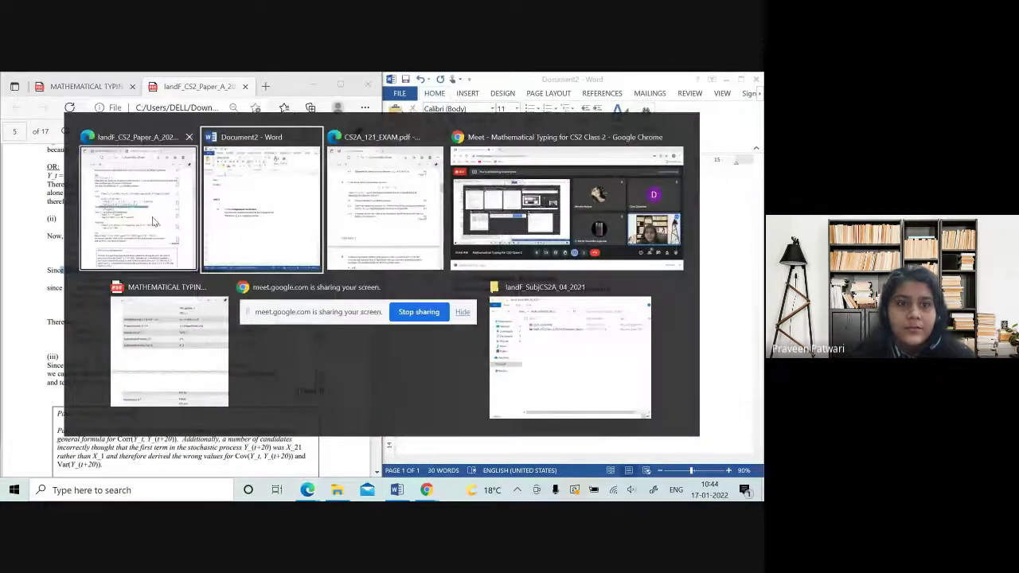
key("alt+Tab")
key("alt+Tab")
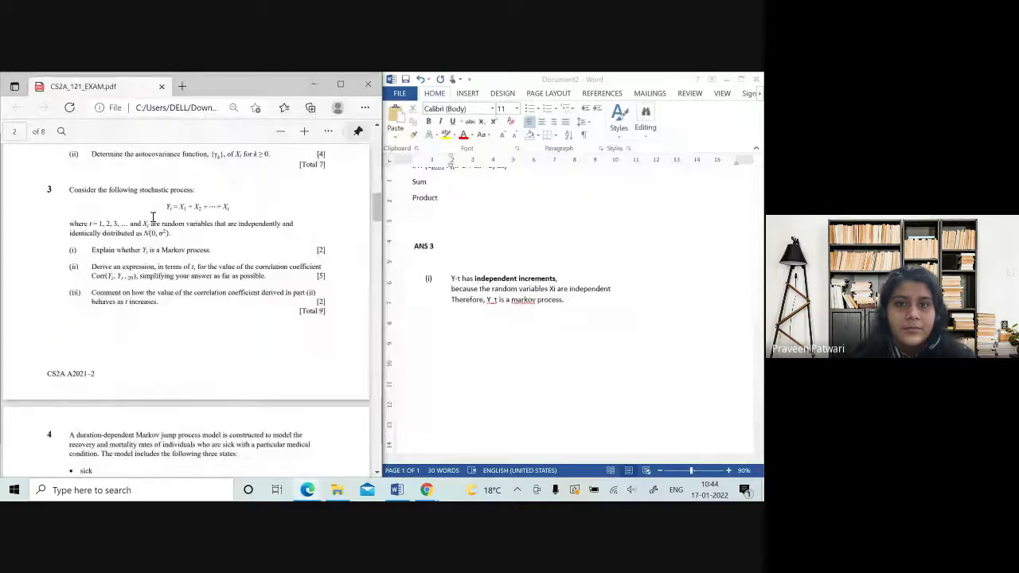
scroll(107, 318, "down", 1)
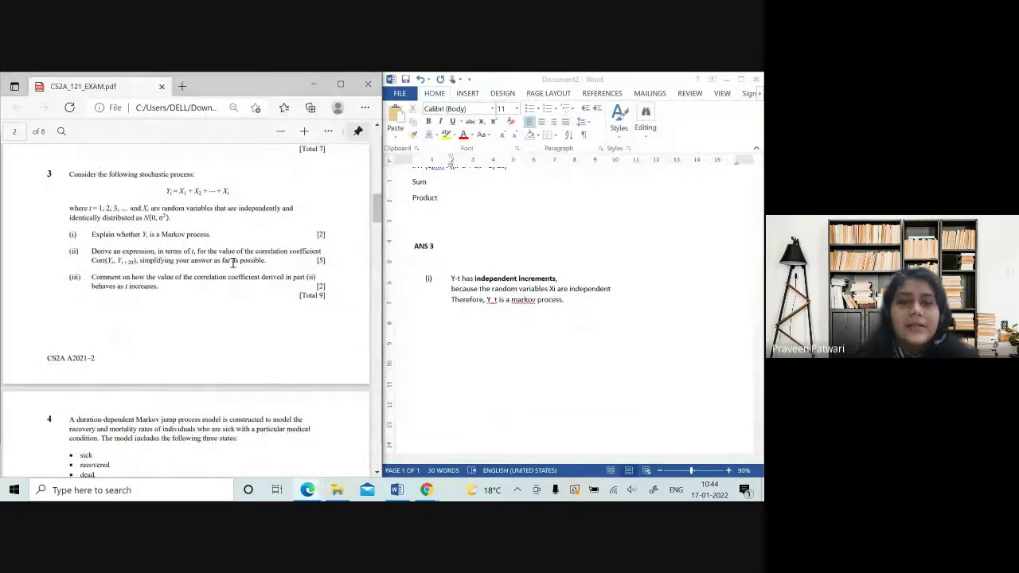
scroll(235, 336, "down", 3)
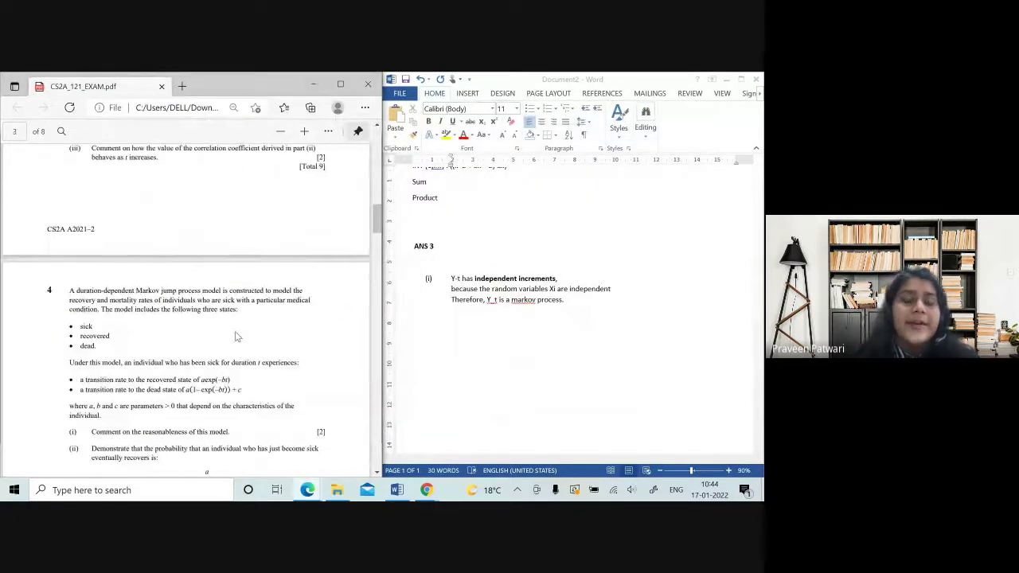
scroll(235, 337, "down", 2)
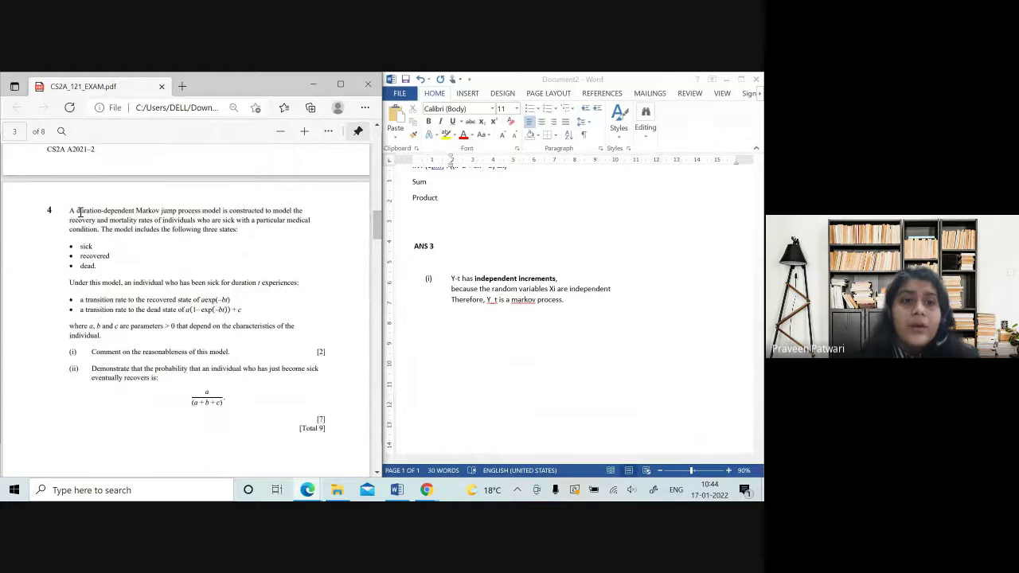
- Examine question 4's description of the Markov jump process model, its three states and the two transition rate expressions
left_click_drag(80, 212, 228, 221)
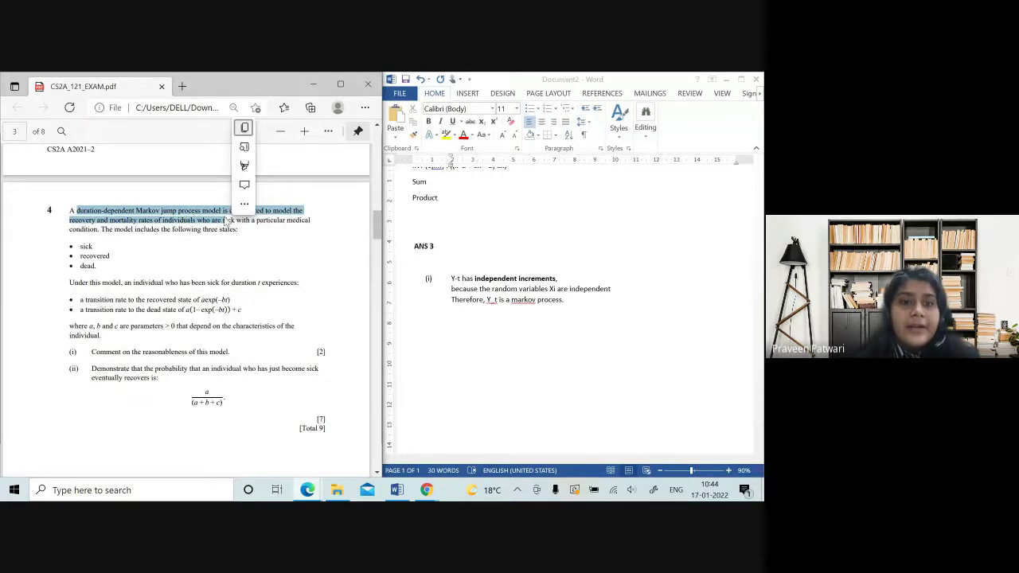
double_click(209, 210)
left_click(185, 287)
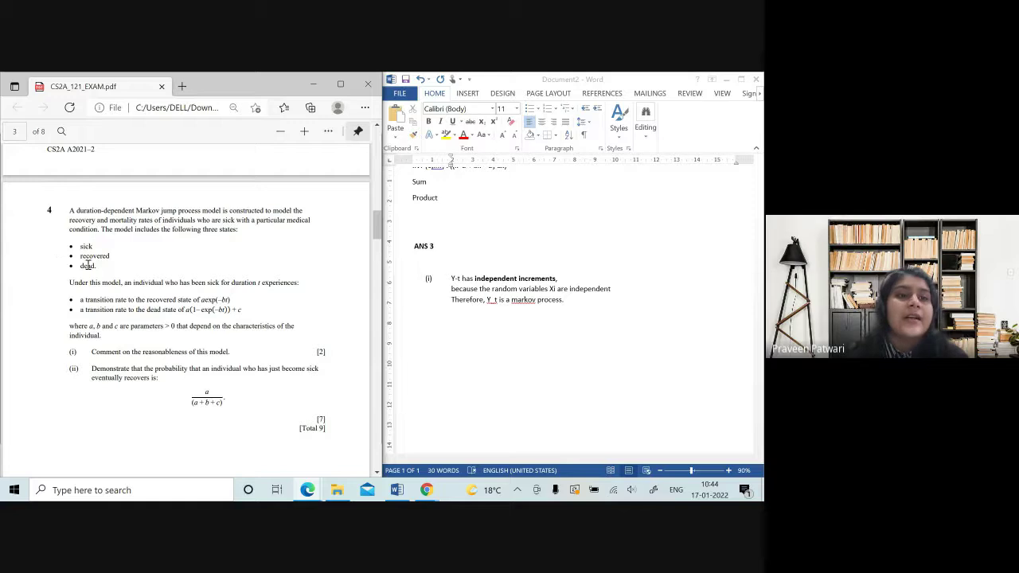
scroll(197, 331, "down", 2)
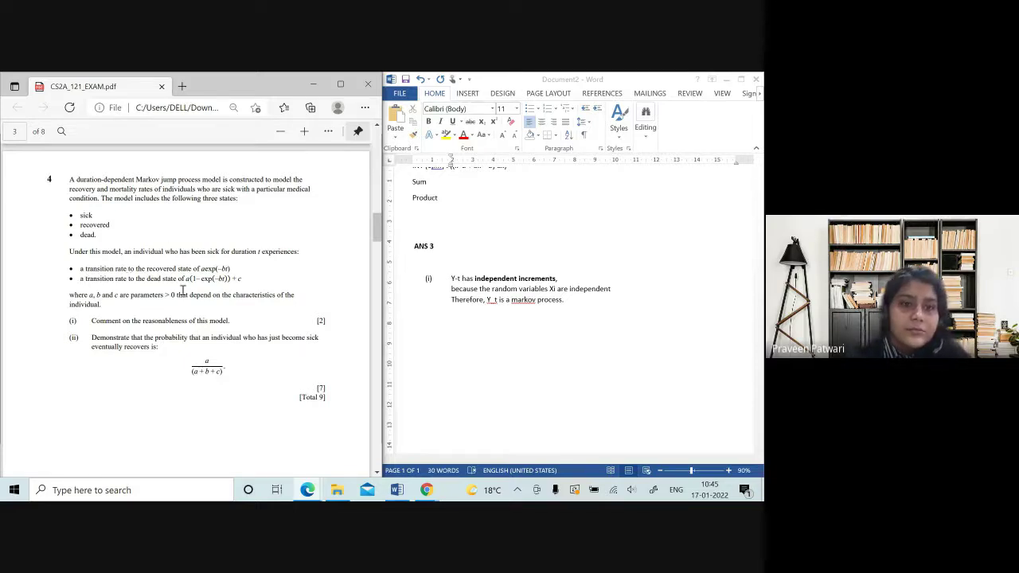
left_click_drag(200, 268, 240, 279)
right_click(237, 265)
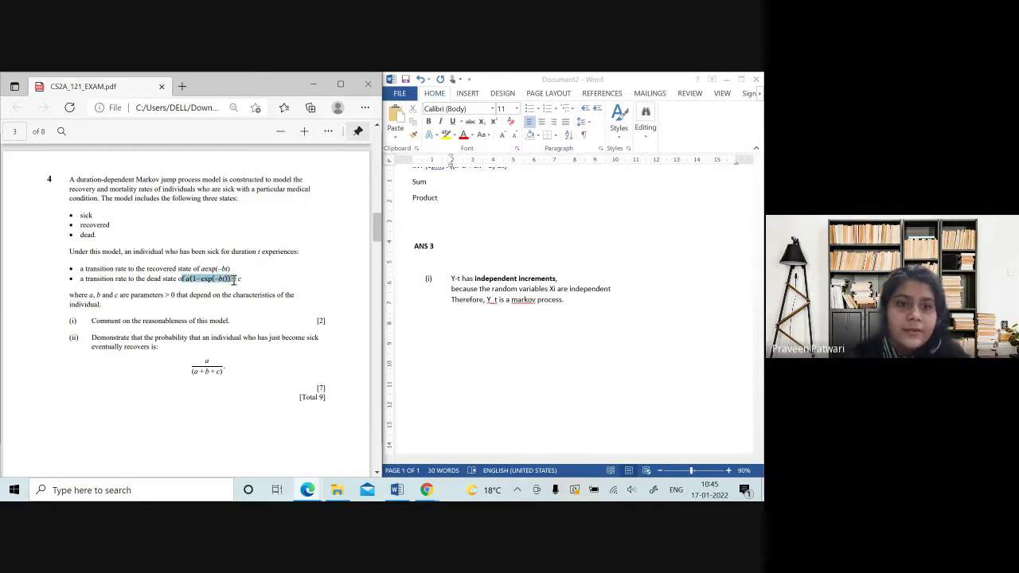
left_click(129, 293)
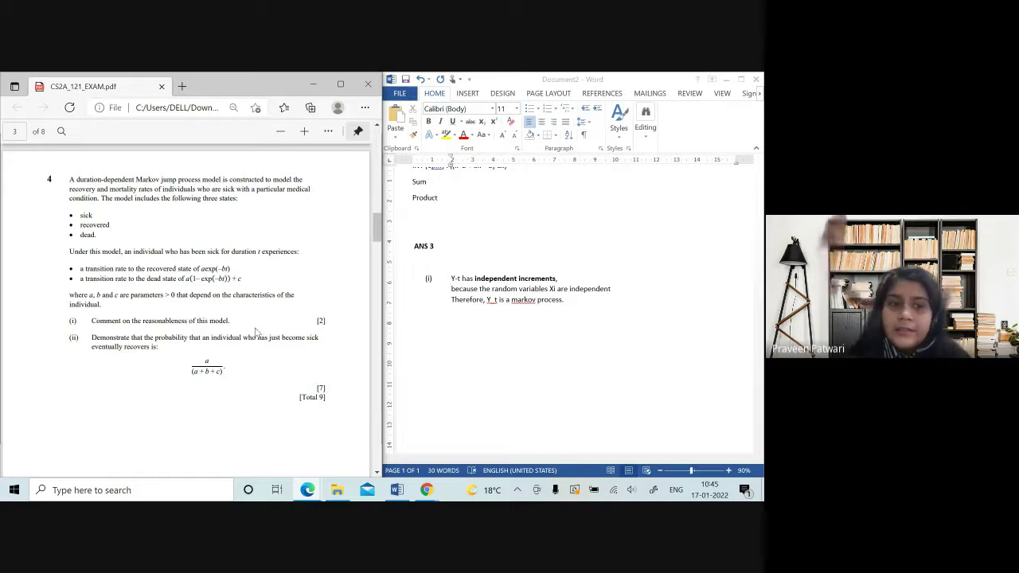
- Return to the examiners' report and read the solution to Q4 part (i)
key("alt+Tab")
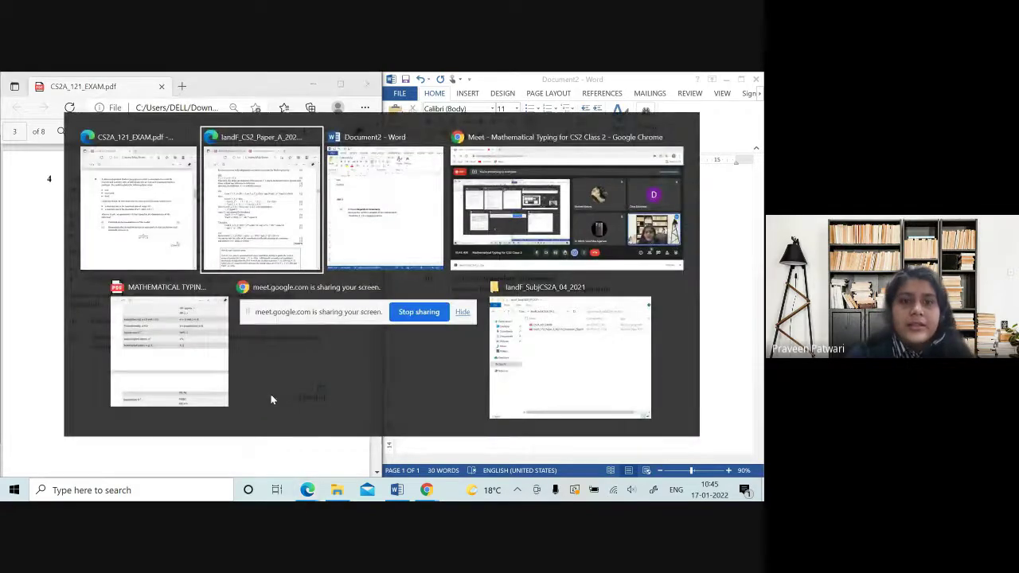
scroll(270, 393, "down", 10)
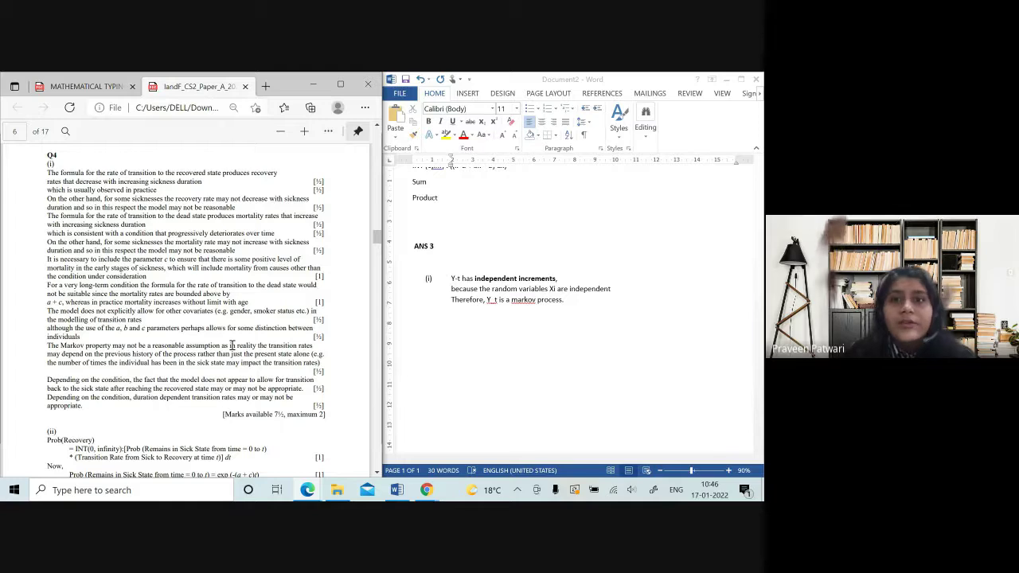
- Switch back to the exam paper and examine question 4 part (ii) on the recovery probability together with the given transition rates
key("alt+Tab")
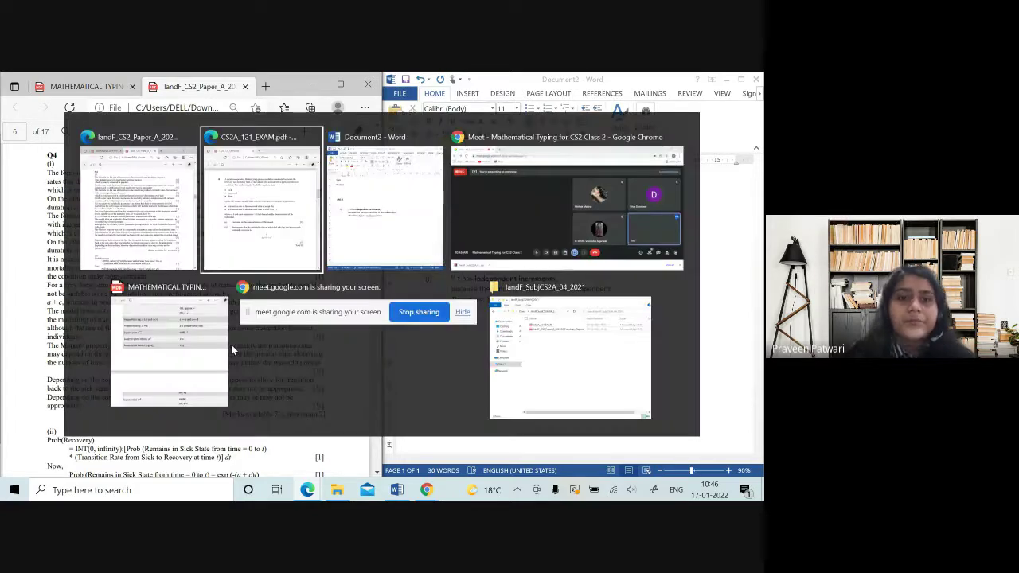
left_click_drag(101, 342, 255, 380)
right_click(256, 403)
key("Escape")
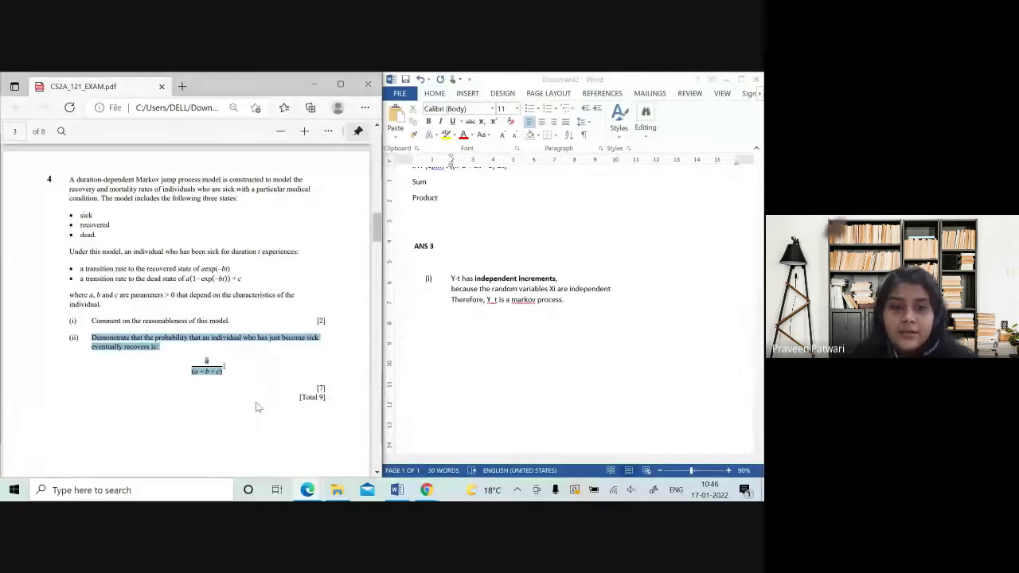
left_click(253, 396)
scroll(246, 340, "down", 2)
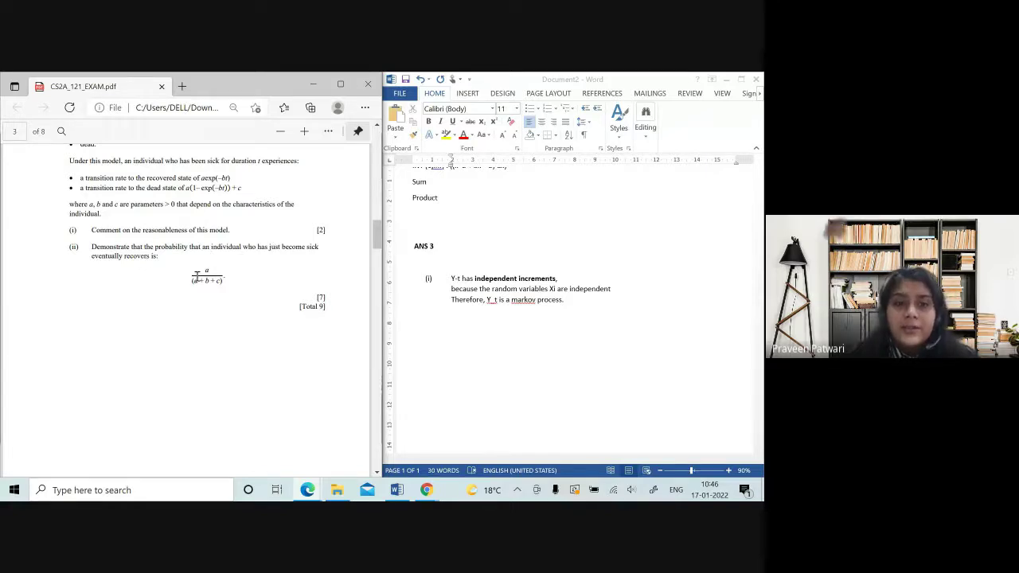
left_click_drag(125, 247, 197, 227)
scroll(204, 220, "up", 1)
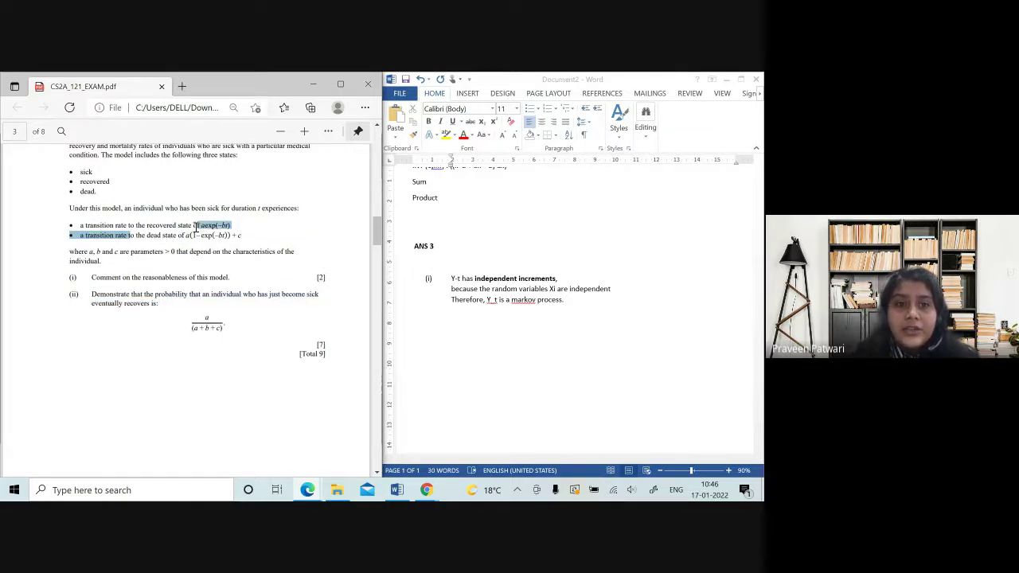
left_click(197, 227)
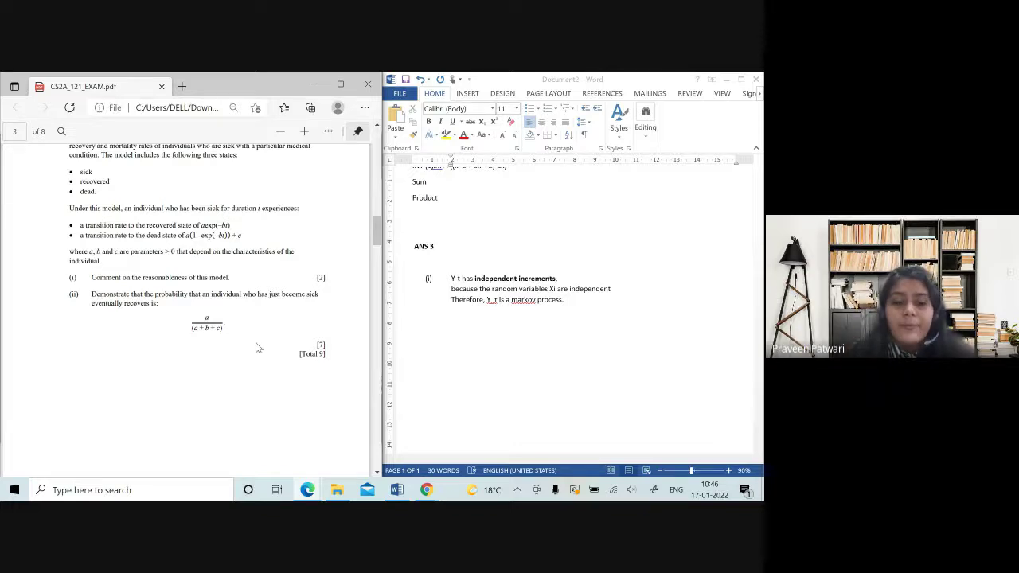
- Return to the examiners' report and examine how the Prob(Recovery) integral in Q4 part (ii) is written in keyboard notation
key("alt+Tab")
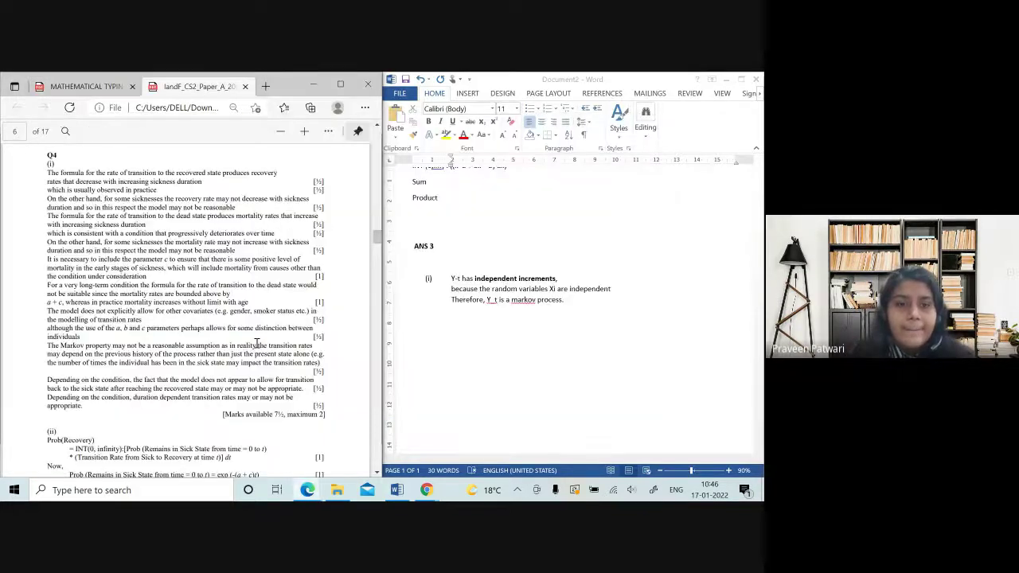
scroll(257, 344, "down", 4)
scroll(199, 334, "down", 1)
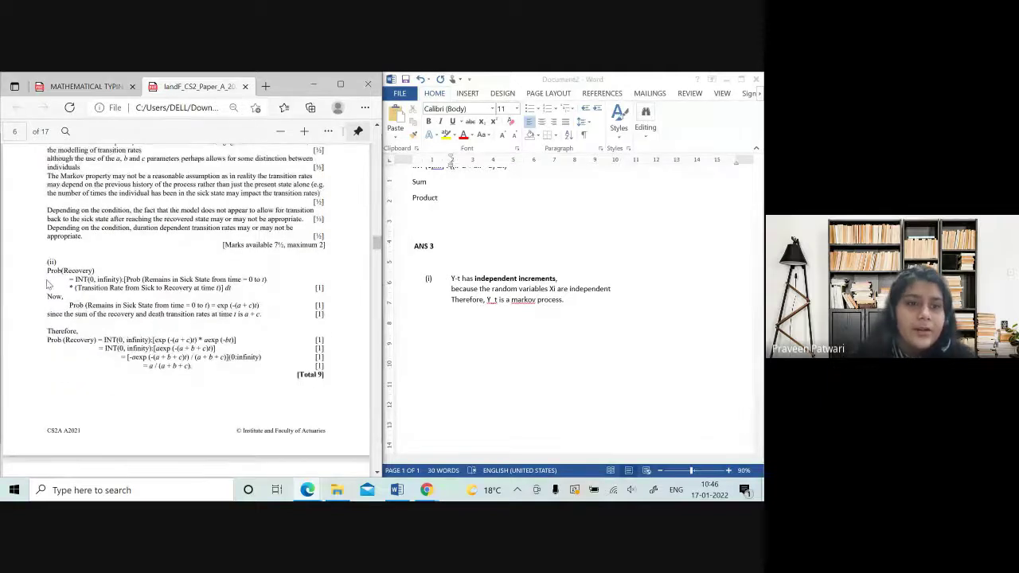
left_click_drag(69, 280, 125, 280)
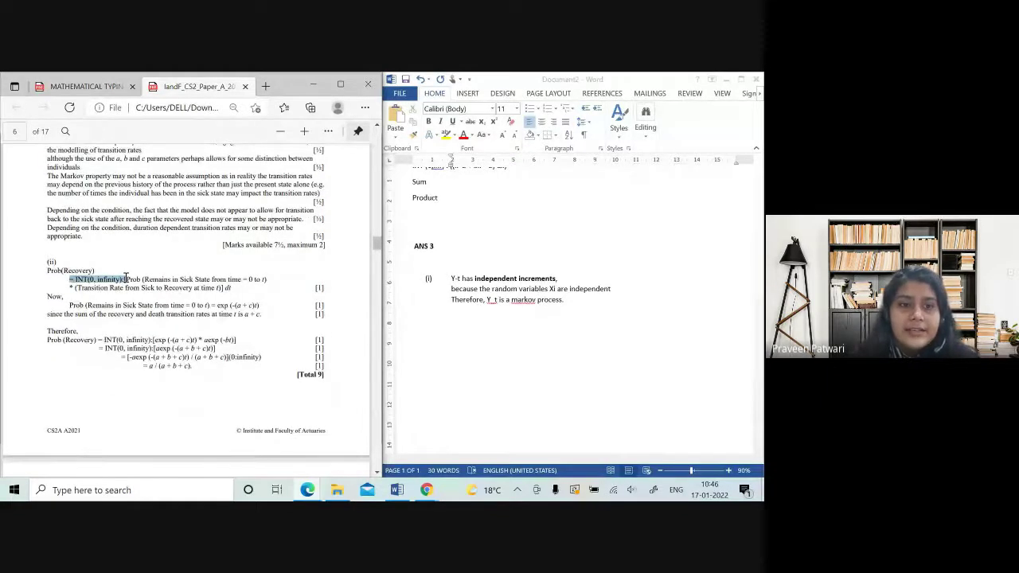
left_click(69, 281)
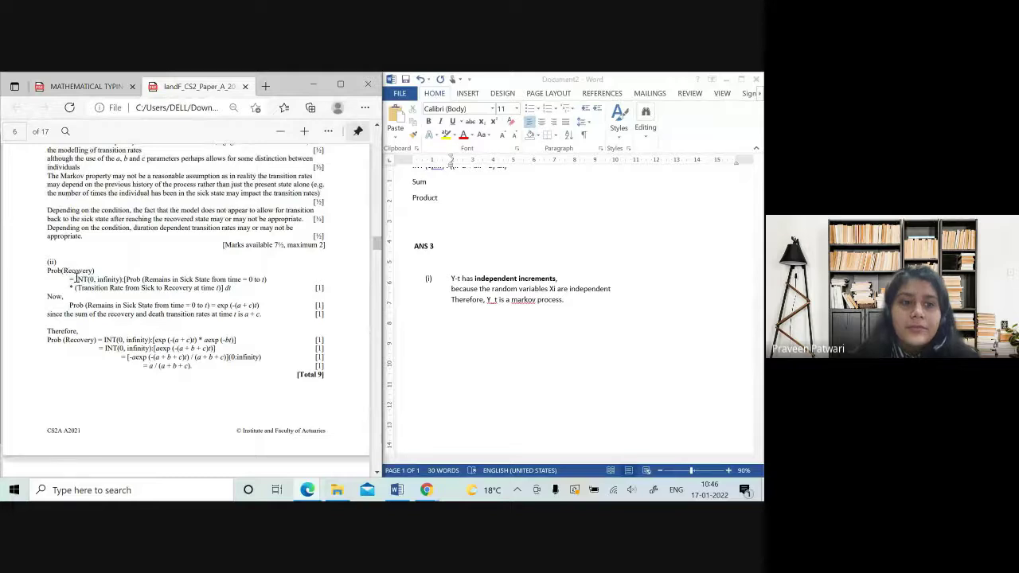
right_click(86, 277)
left_click(135, 152)
- In the Word document, start a new line below the answer to item (i) with the integral notation "INT(0,Inf) :"
left_click(597, 372)
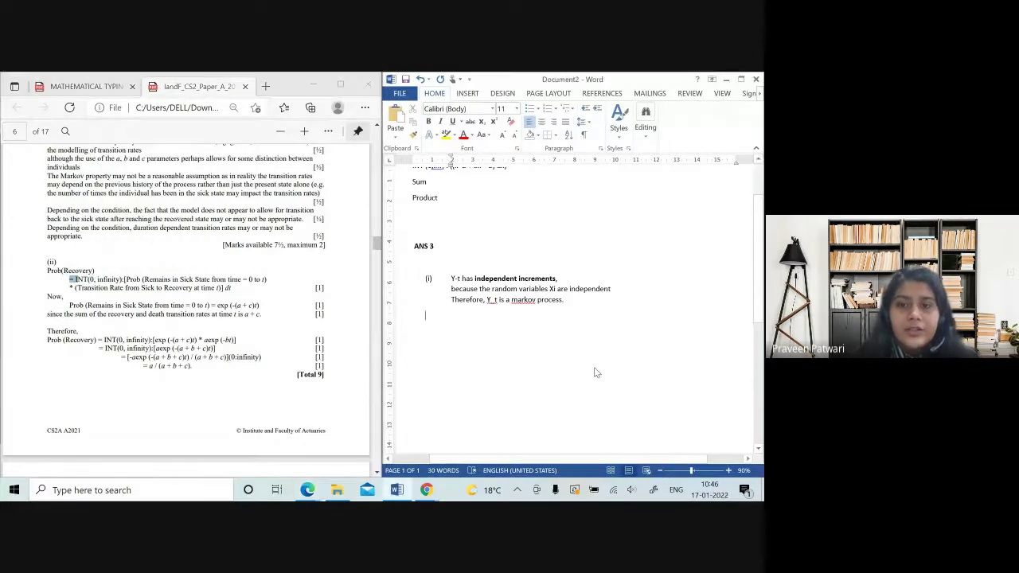
key("Return")
key("Return")
type("INT(")
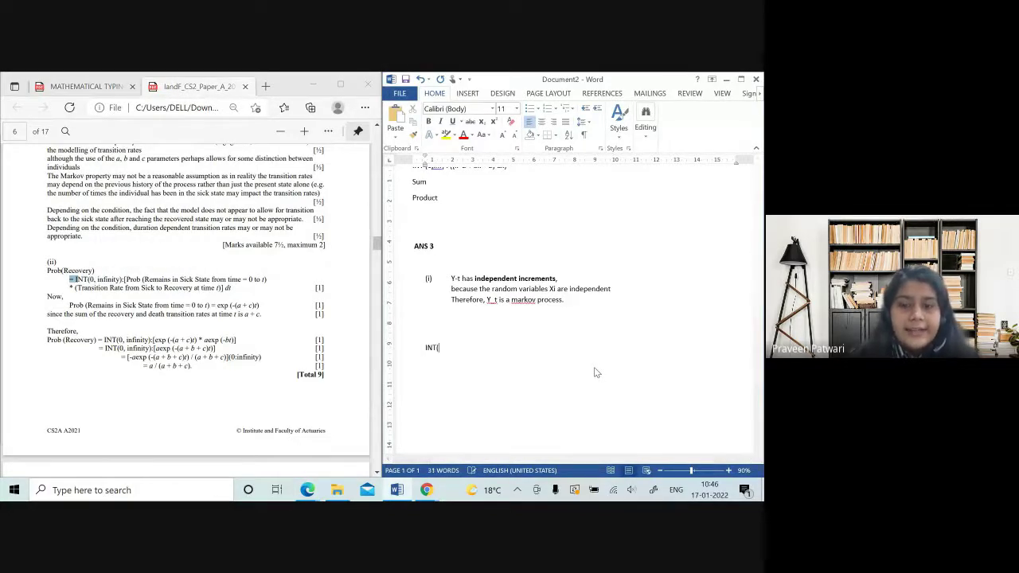
type("0,Inf)")
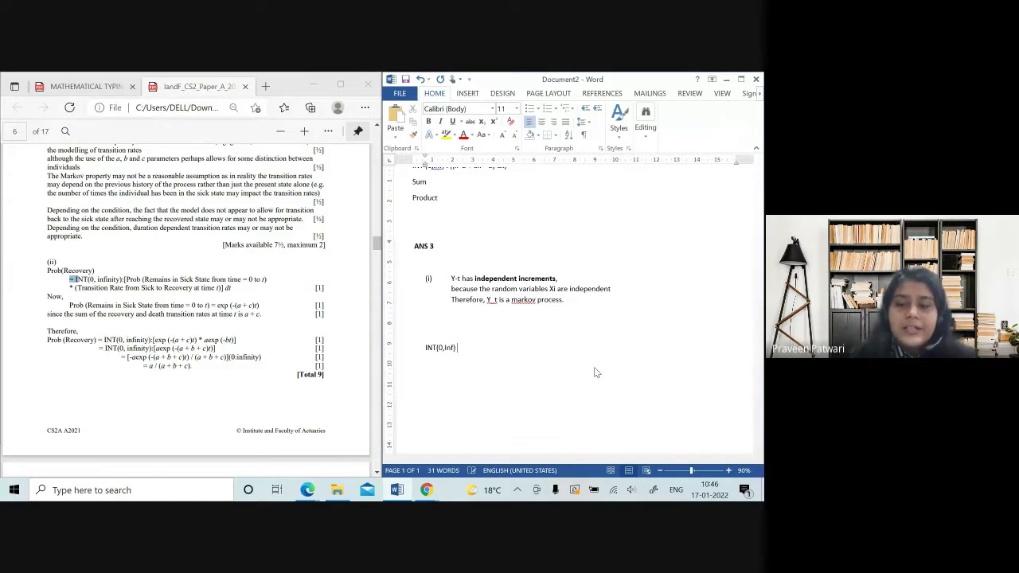
type(" :")
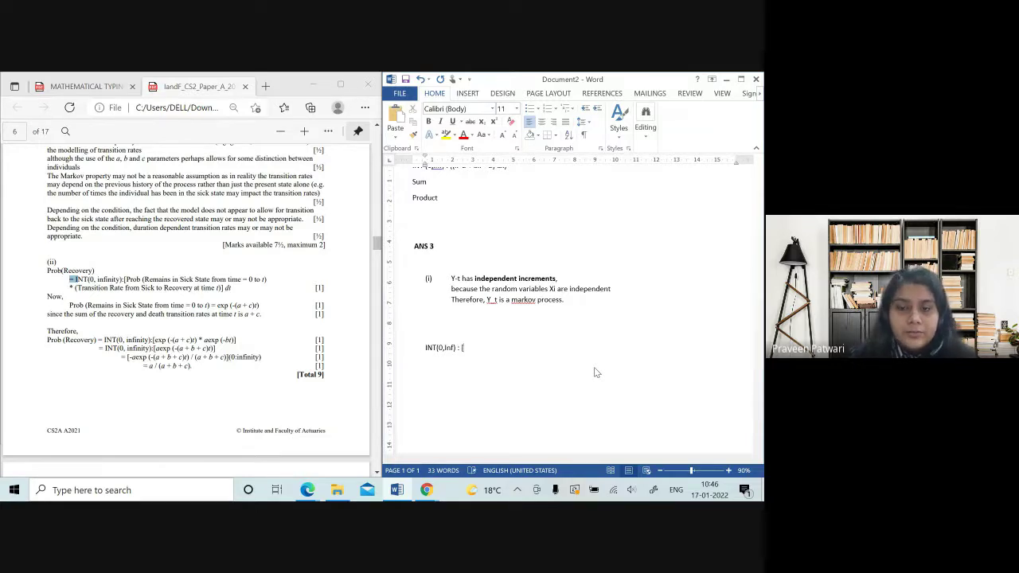
- Continue the integral after "INT(0,Inf) :" with its first factor, "[Prob(Remains in sick state from time t=0 to t)"
type(" [Prob(")
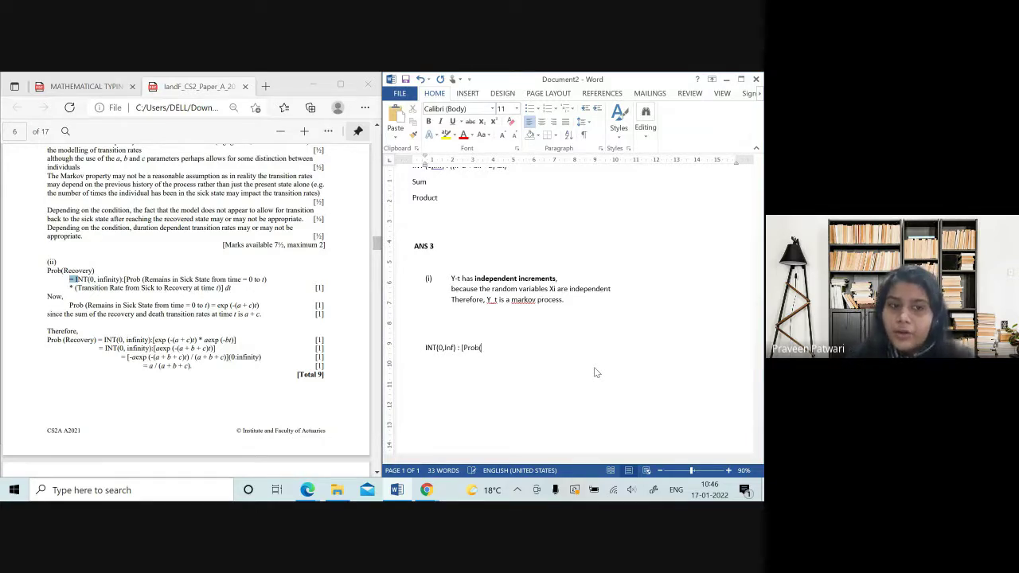
type("Remains")
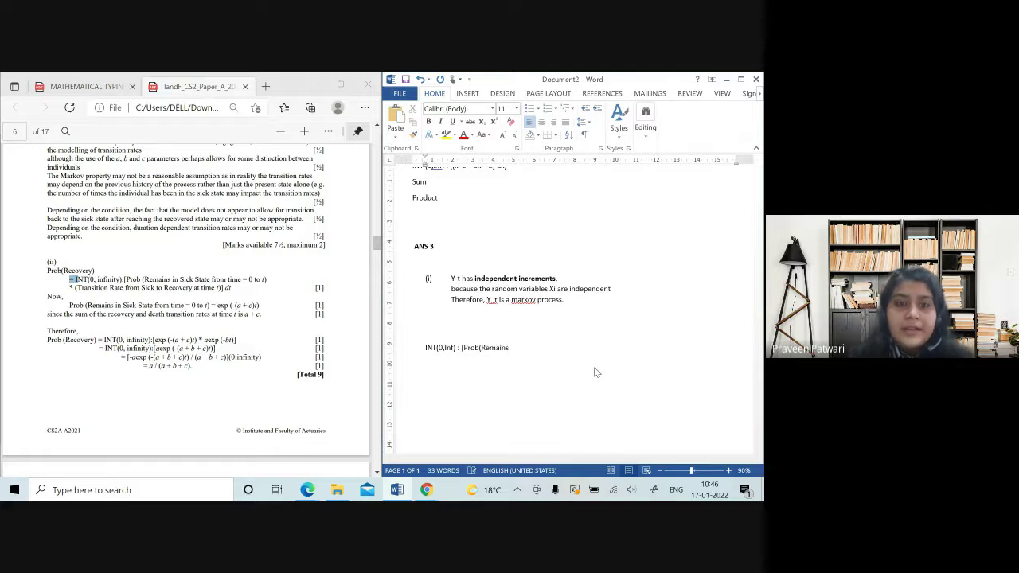
type(" in sick s")
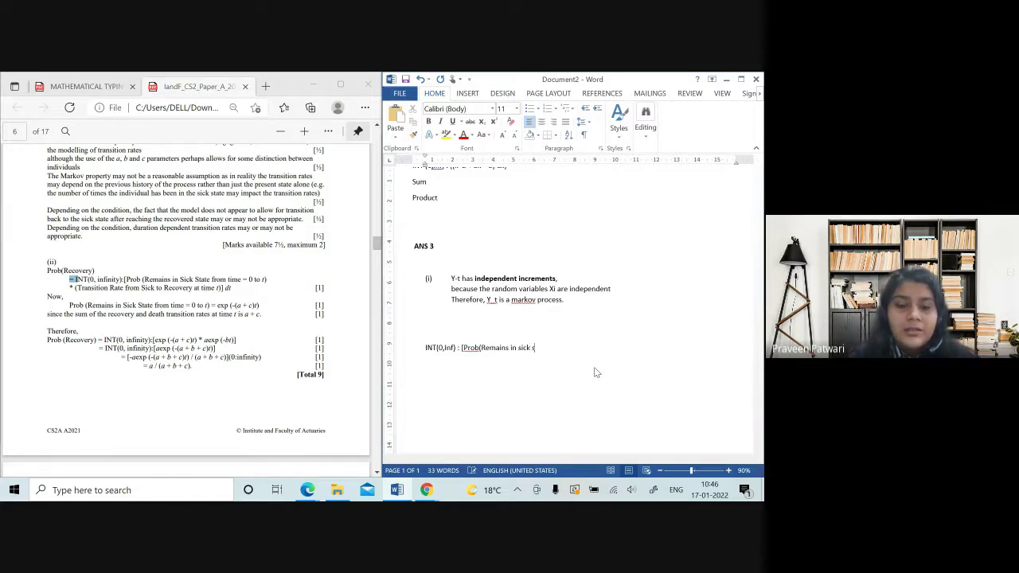
type("tate from time")
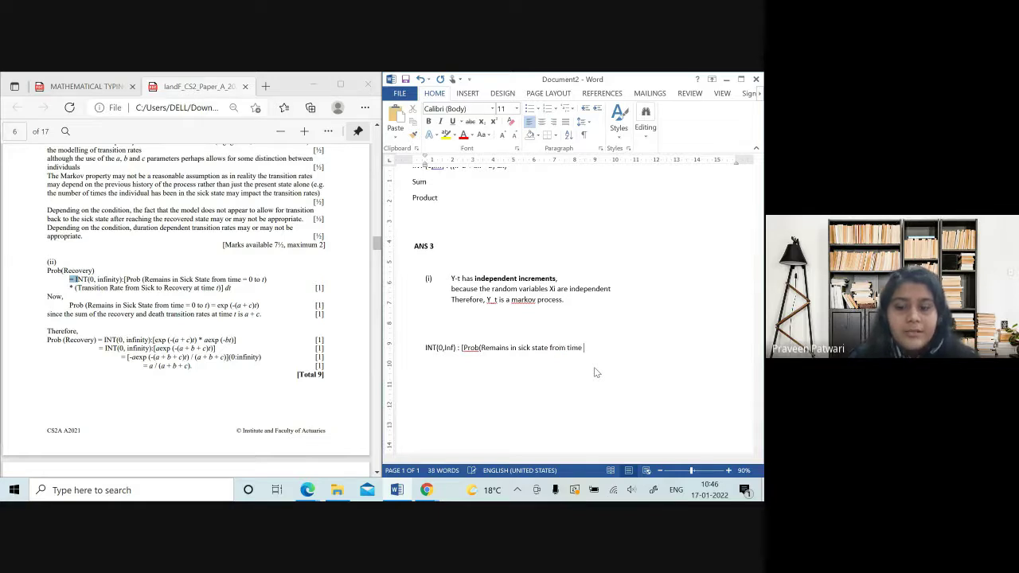
type(" t=")
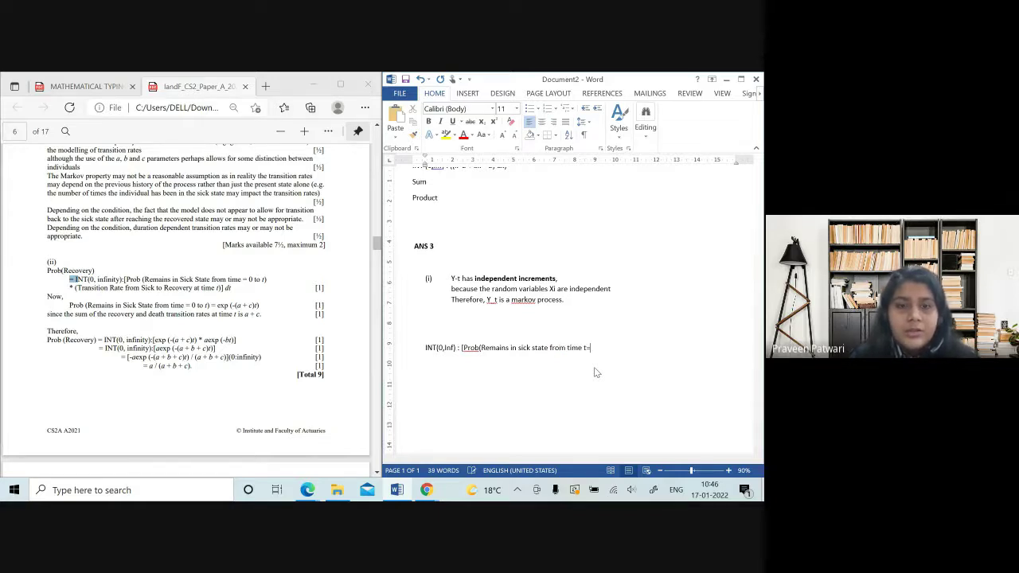
type("0 to t")
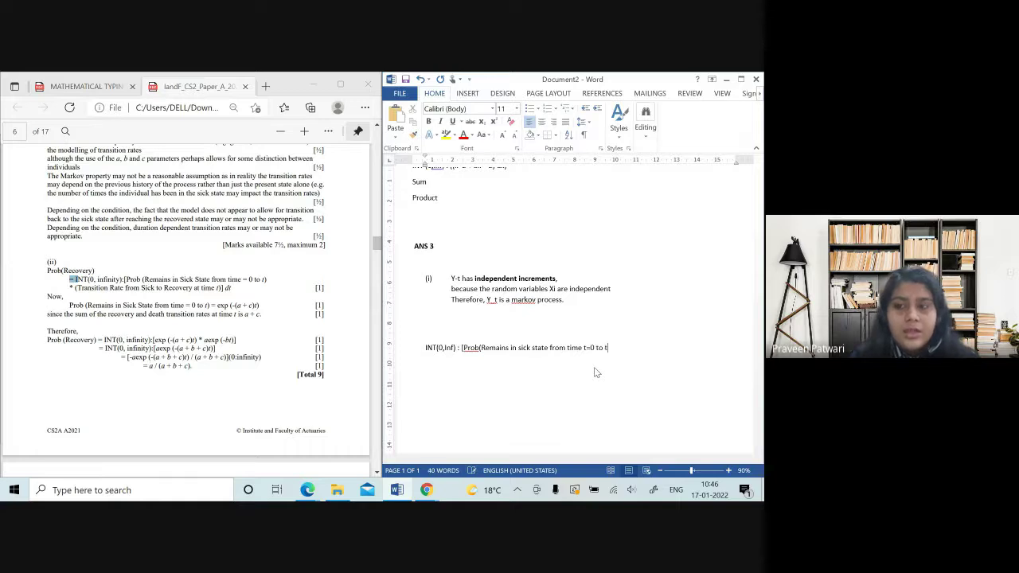
type(")")
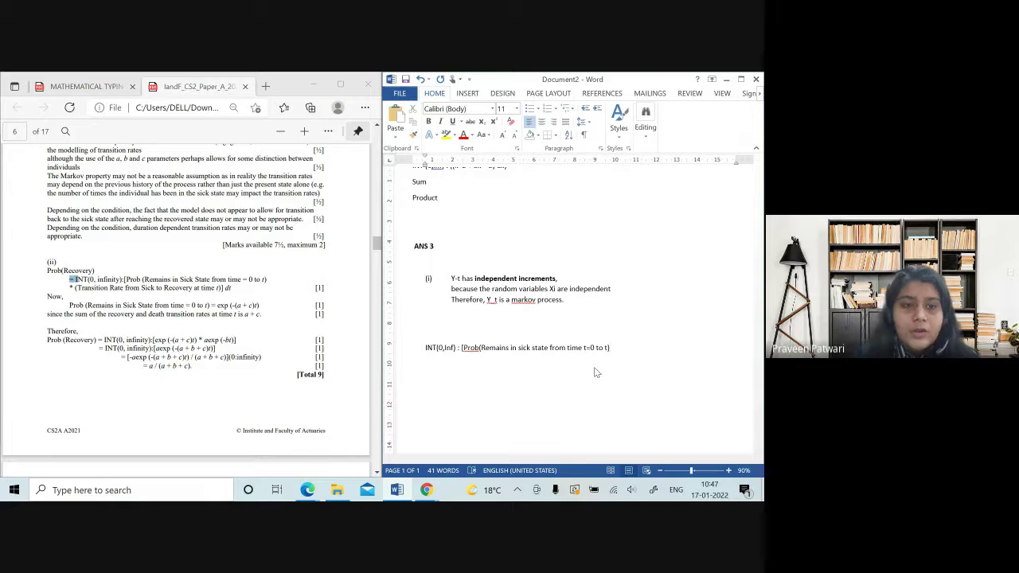
- Complete the integral with "* (Transition rate from sick to recovery at time t) dt]" and leave a blank line below it
type("* (")
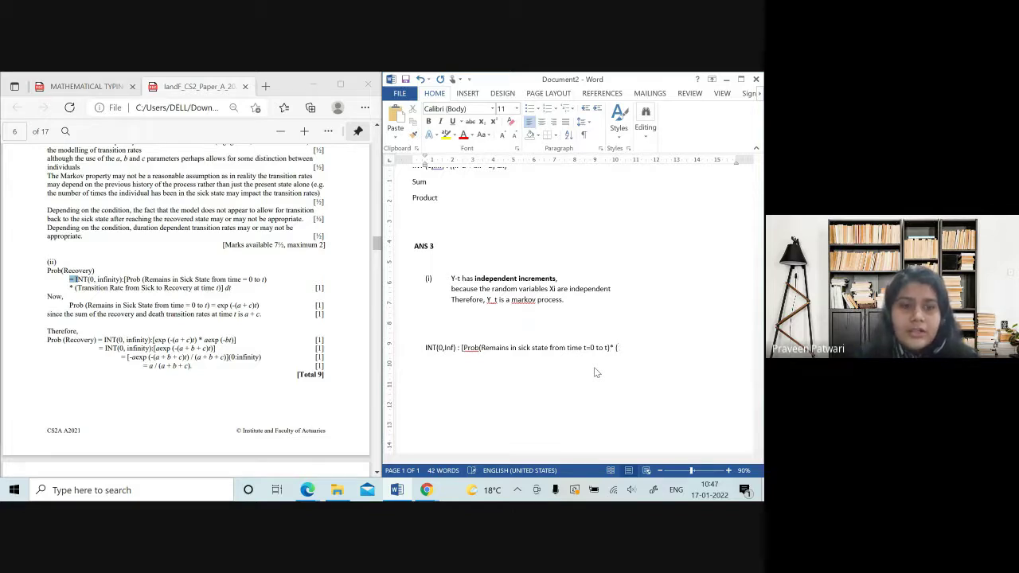
type("Transition")
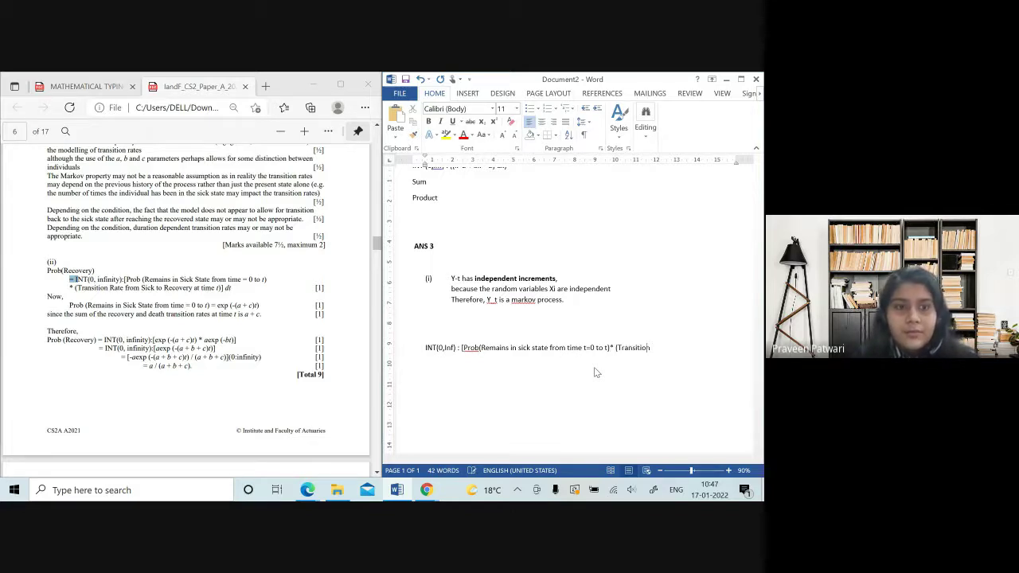
type(" rate from")
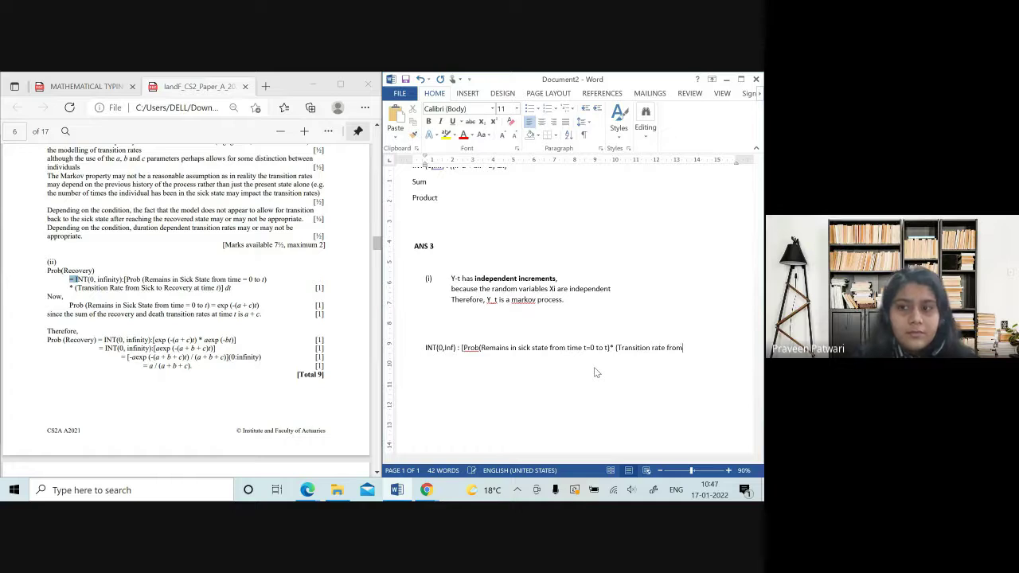
type(" sick to re")
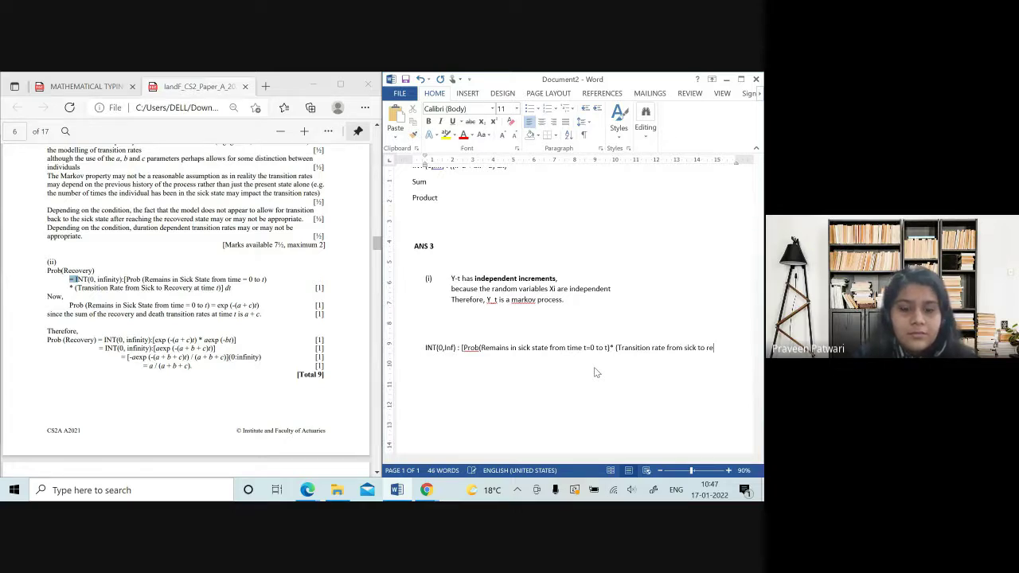
type("covery at time t")
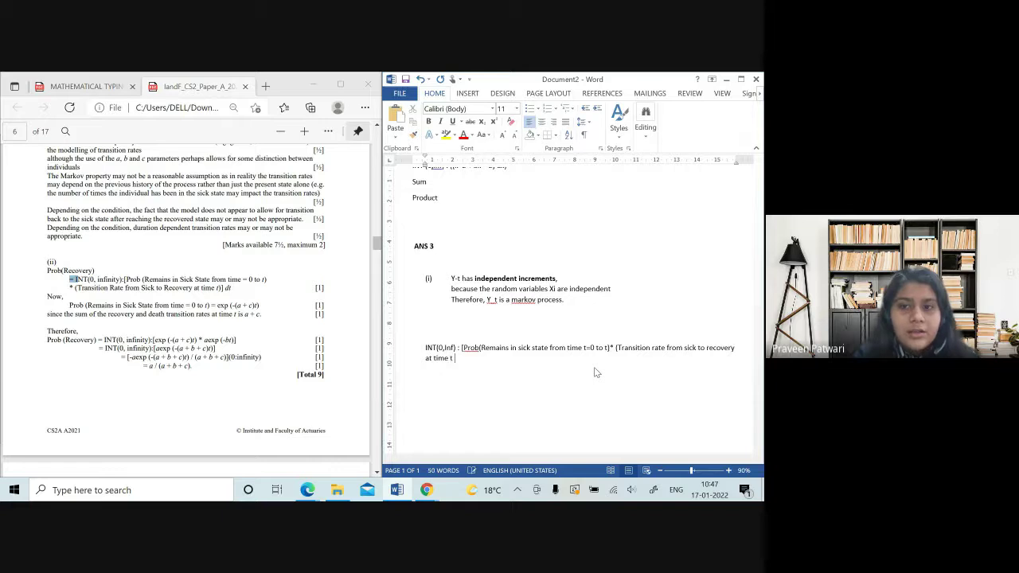
key("BackSpace")
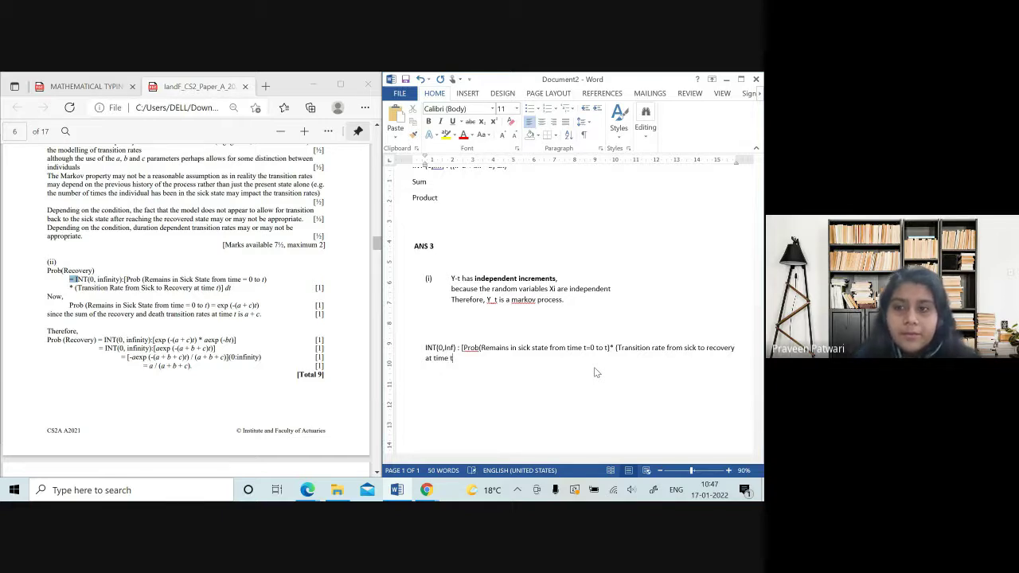
type(")")
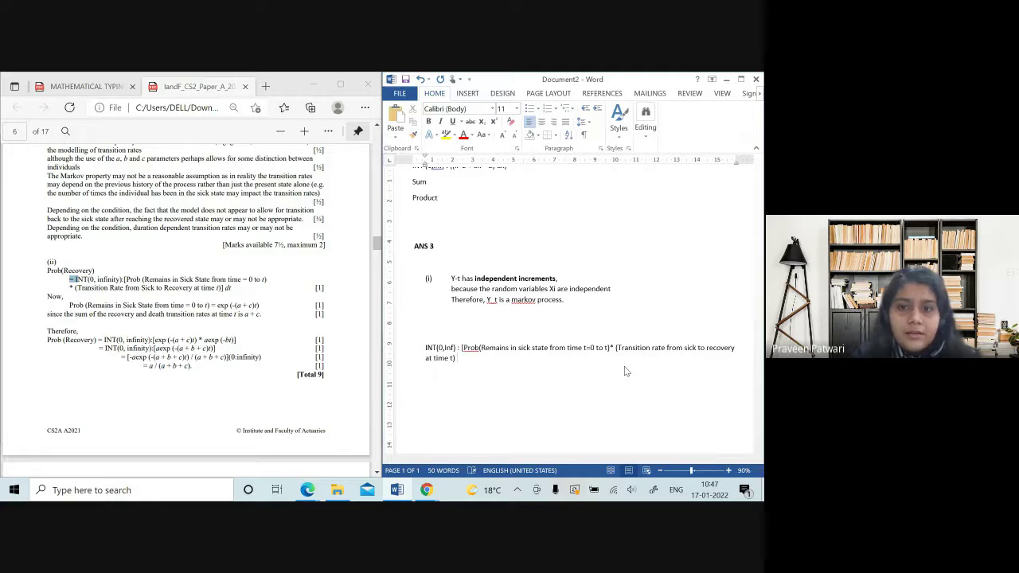
type(" dt")
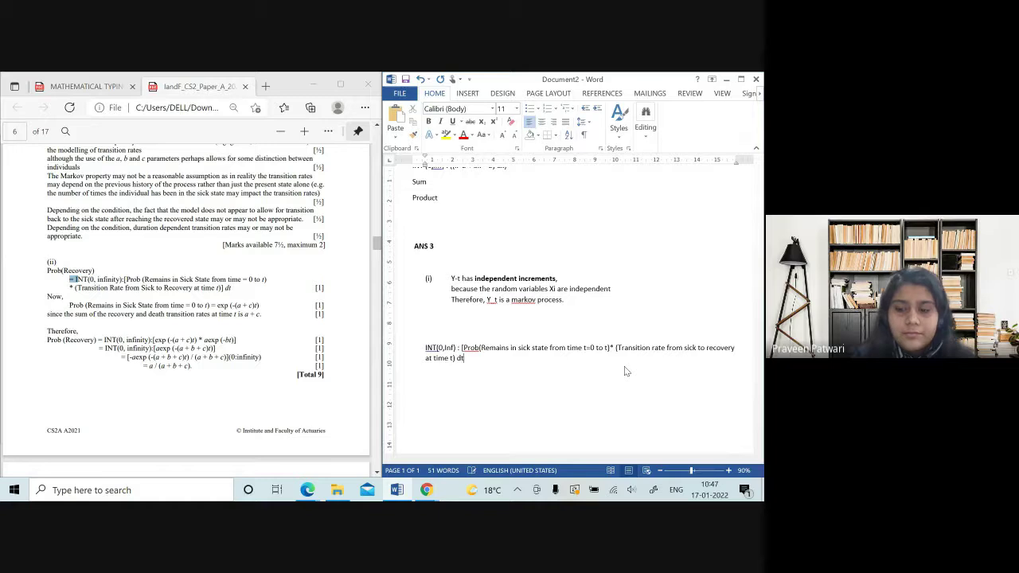
type("]")
key("Return")
key("Return")
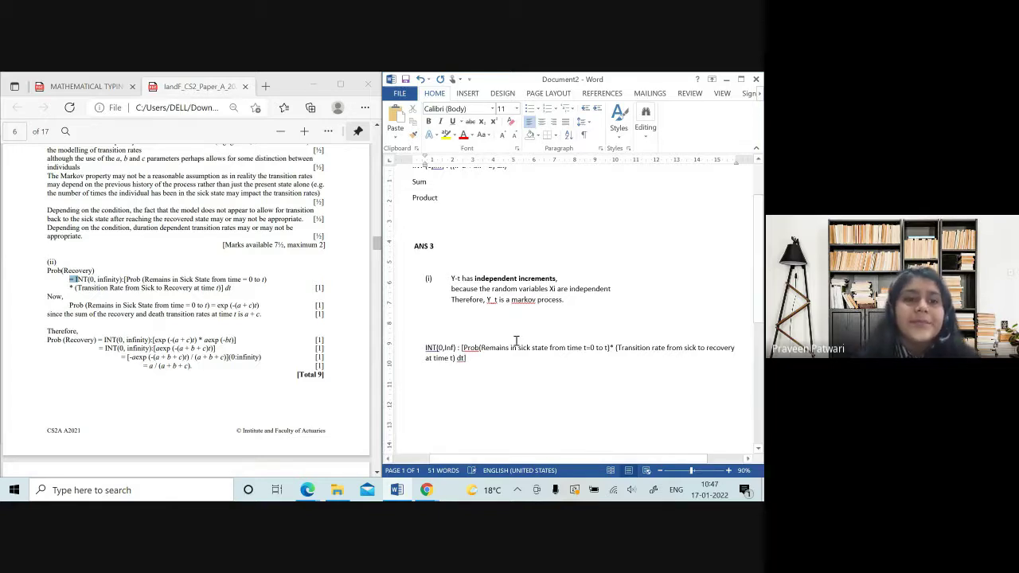
- Check the exponential form of Prob (Recovery) in the examiners' report and begin the second integral in the Word document with "INT(0,Inf)"
scroll(288, 345, "down", 1)
left_click_drag(287, 346, 236, 314)
left_click(157, 292)
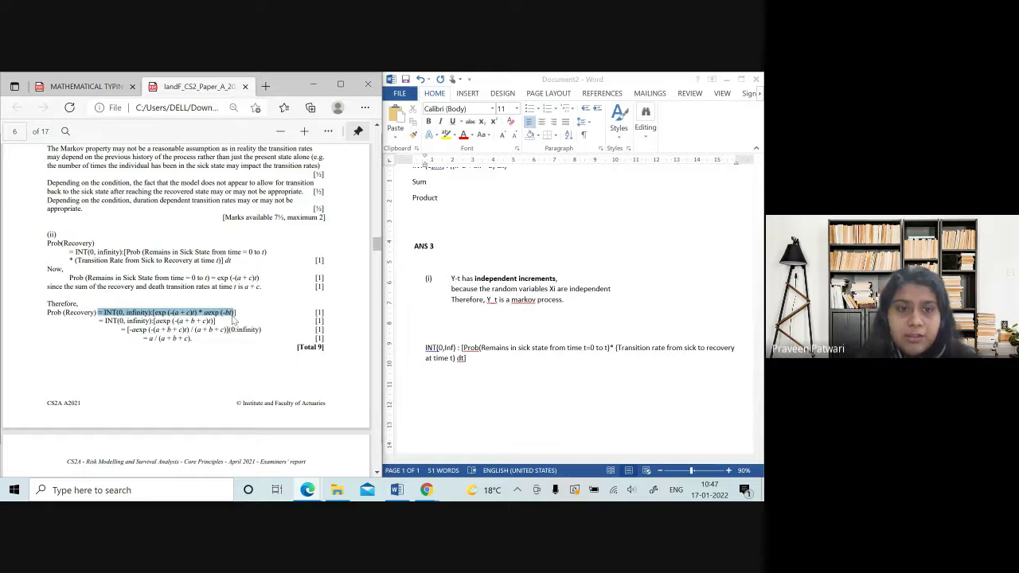
left_click(158, 333)
left_click(507, 391)
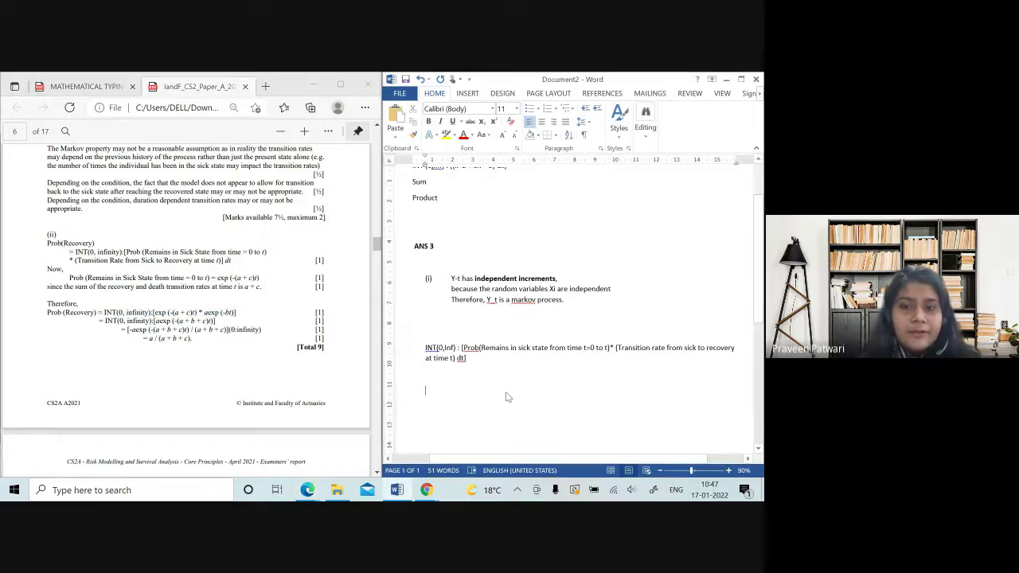
scroll(506, 392, "down", 2)
type("INT")
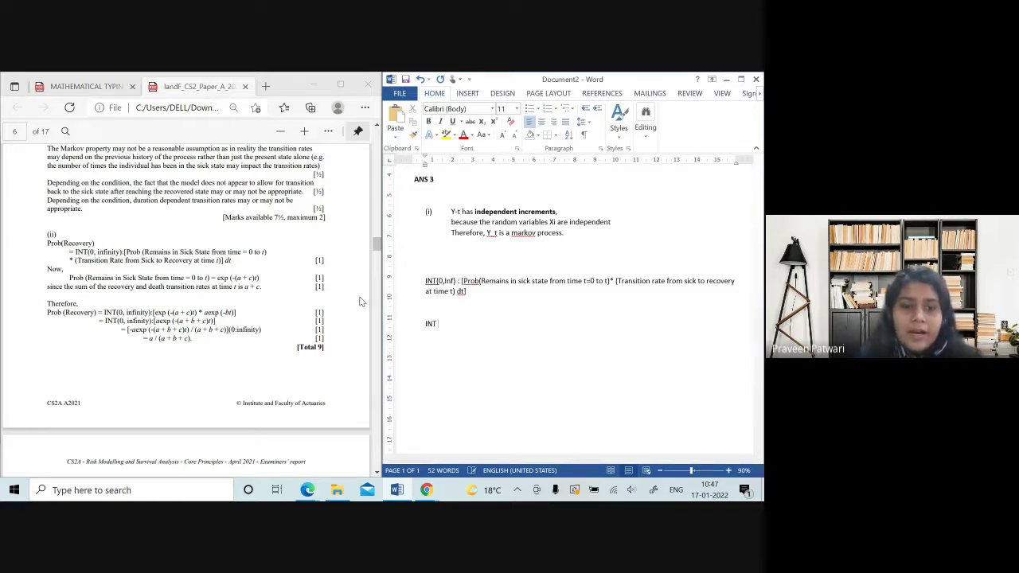
key("BackSpace")
key("BackSpace")
key("BackSpace")
key("BackSpace")
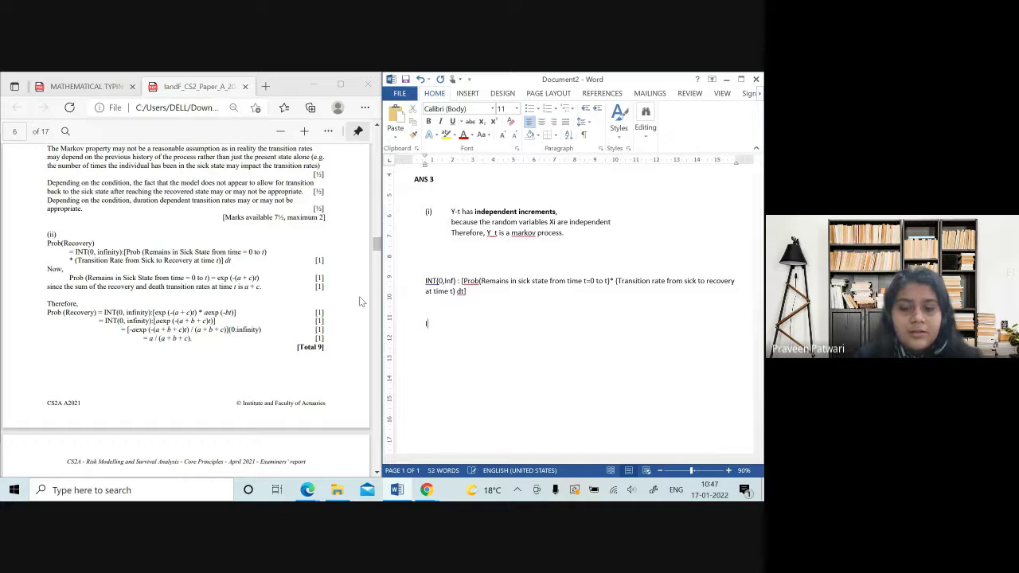
type("NT(")
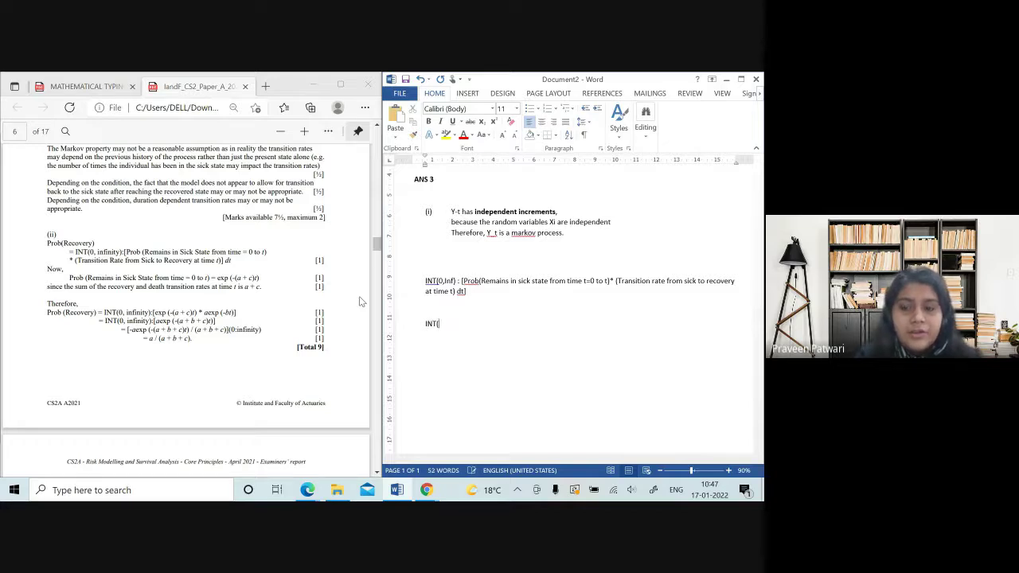
type("0,Inf)")
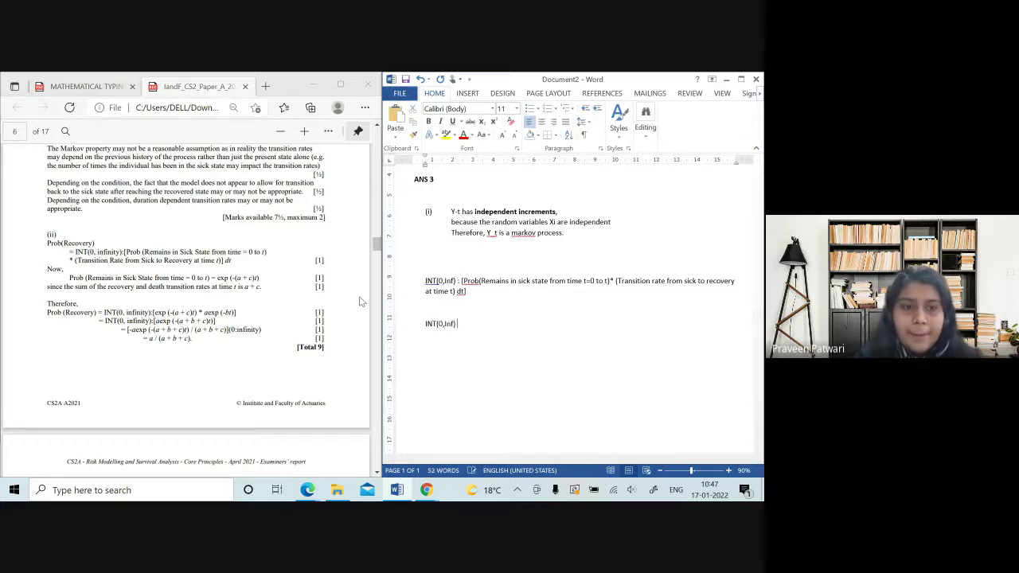
- Complete the second integral with the integrand " : [exp(-(a+c)t)*aexp(-bt)]" and start a new line below it
type(" : [exp")
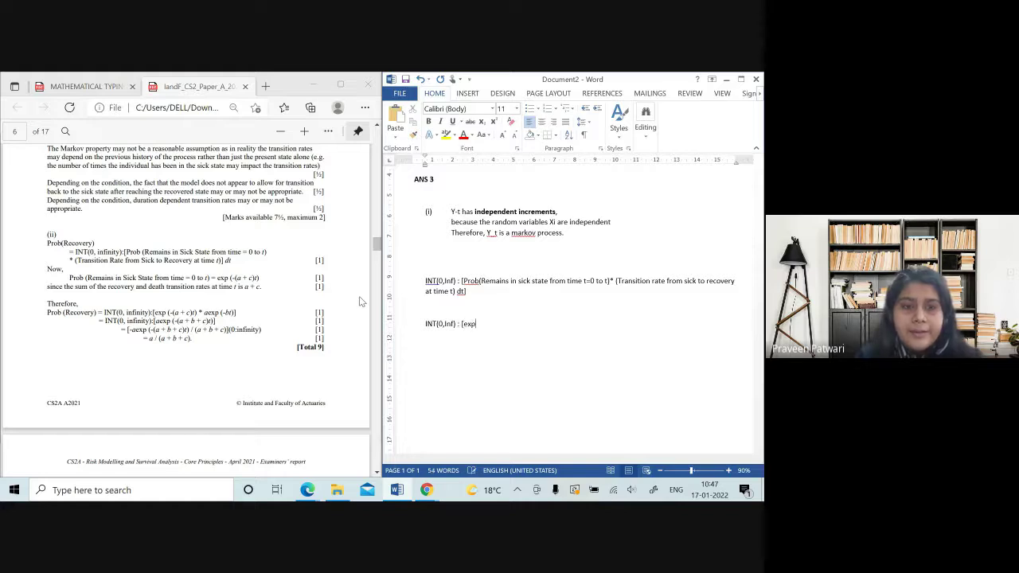
type("(-a(")
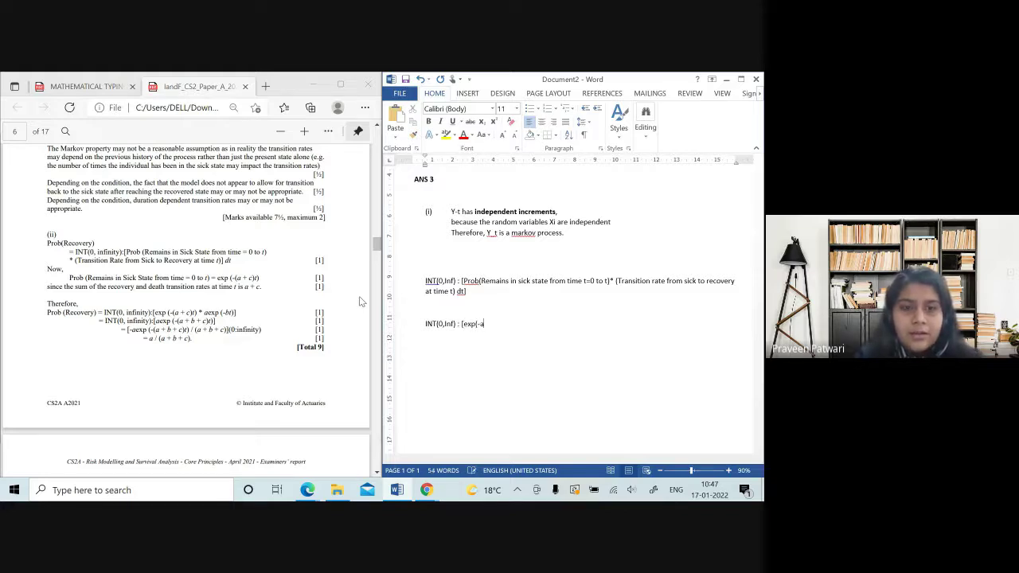
key("BackSpace")
key("BackSpace")
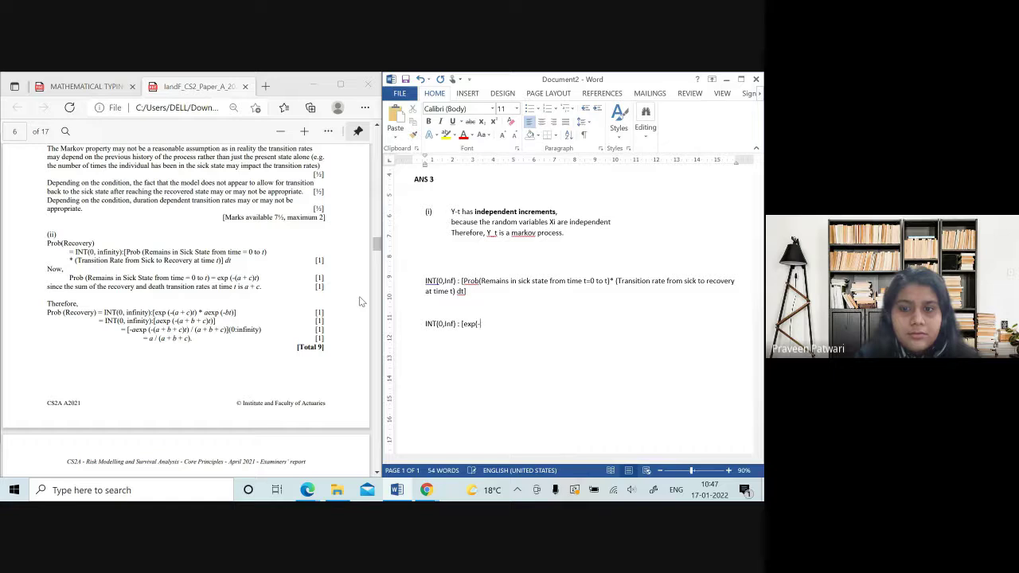
type("(a+c")
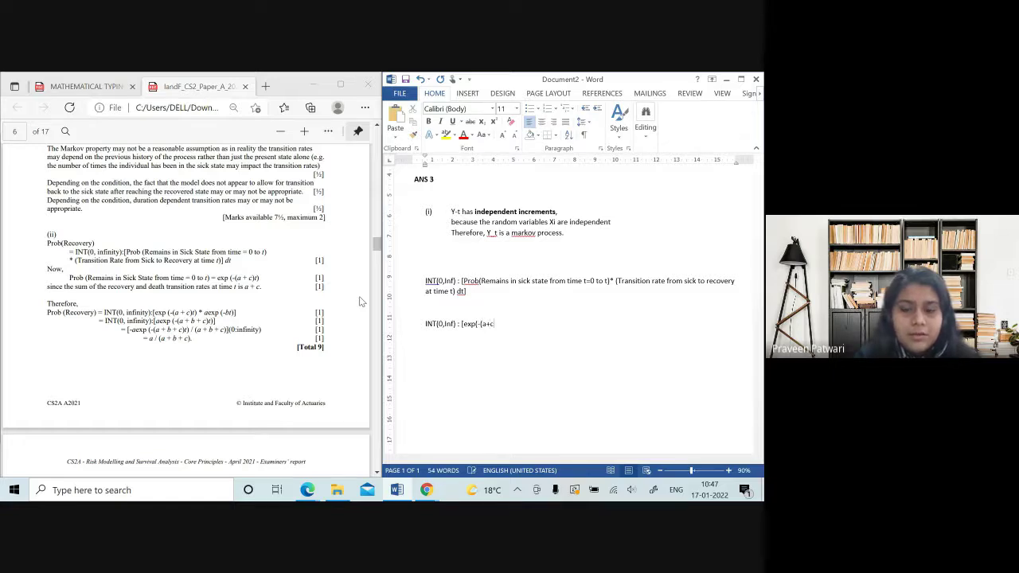
type(")t")
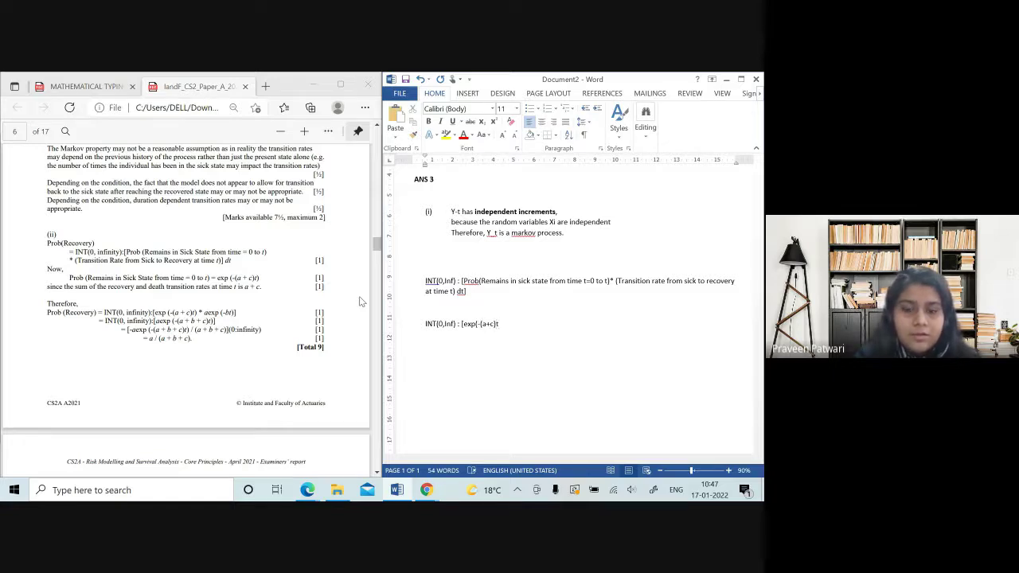
type(")*")
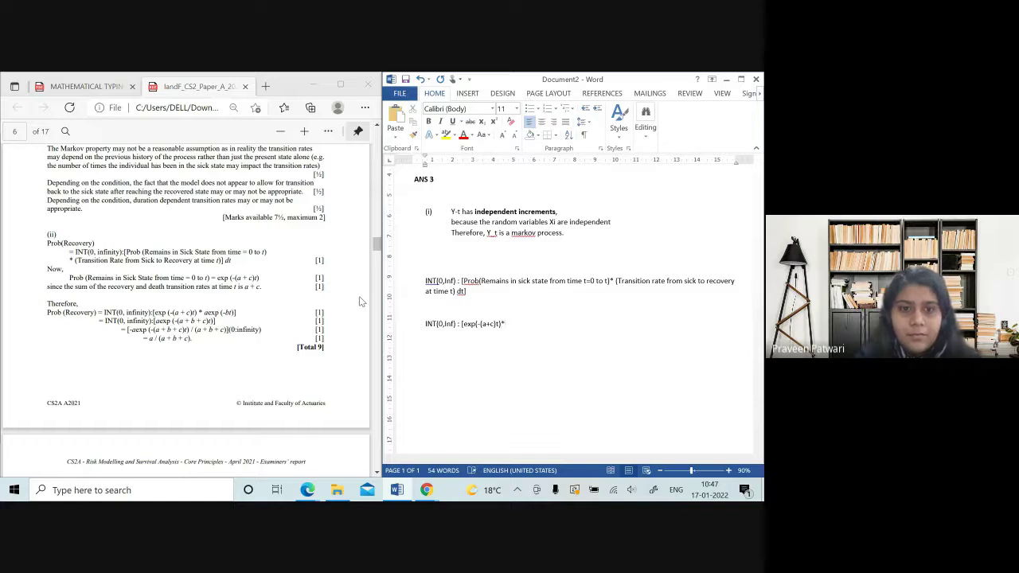
type("a")
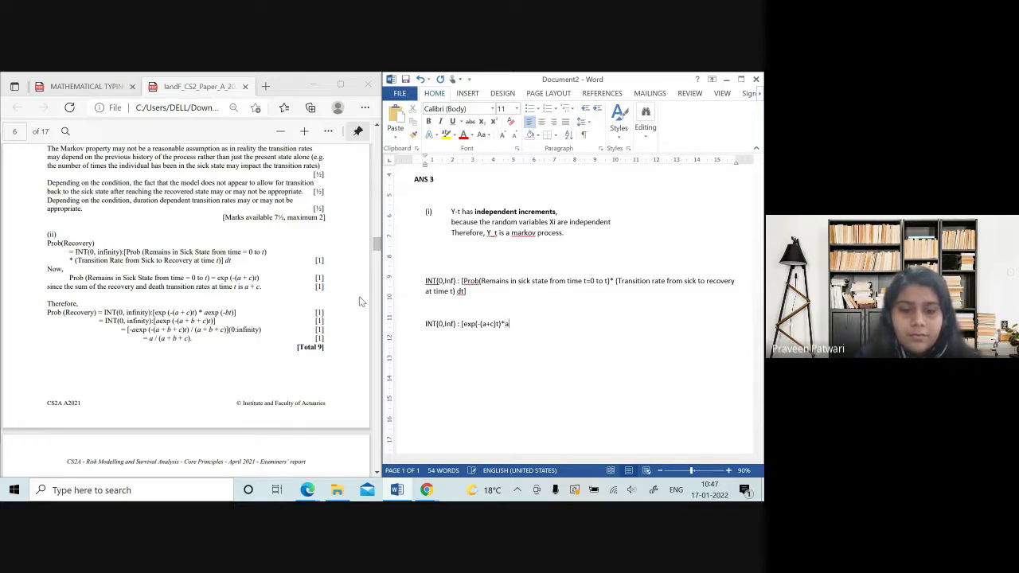
type("exp(-")
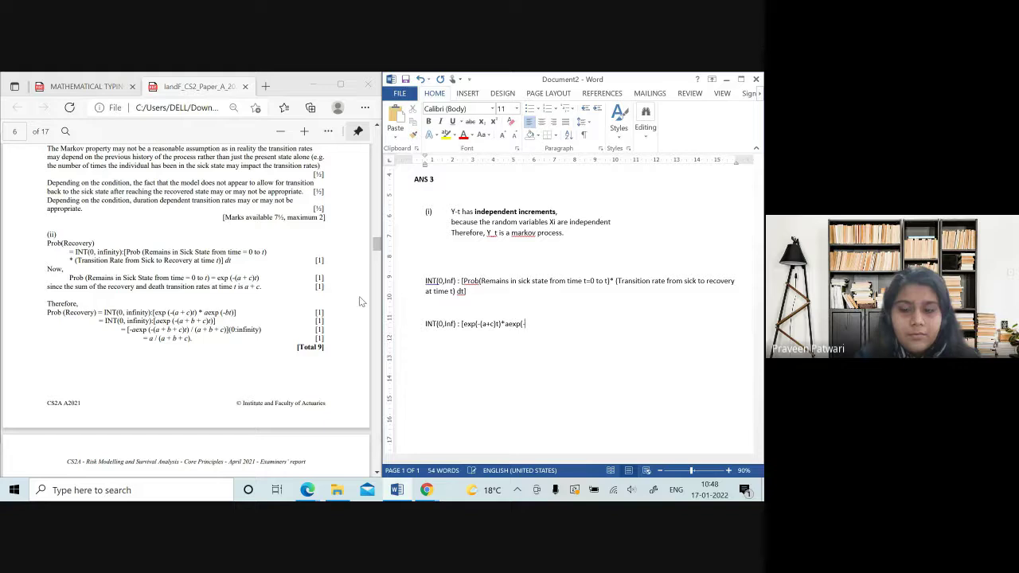
type("bt)")
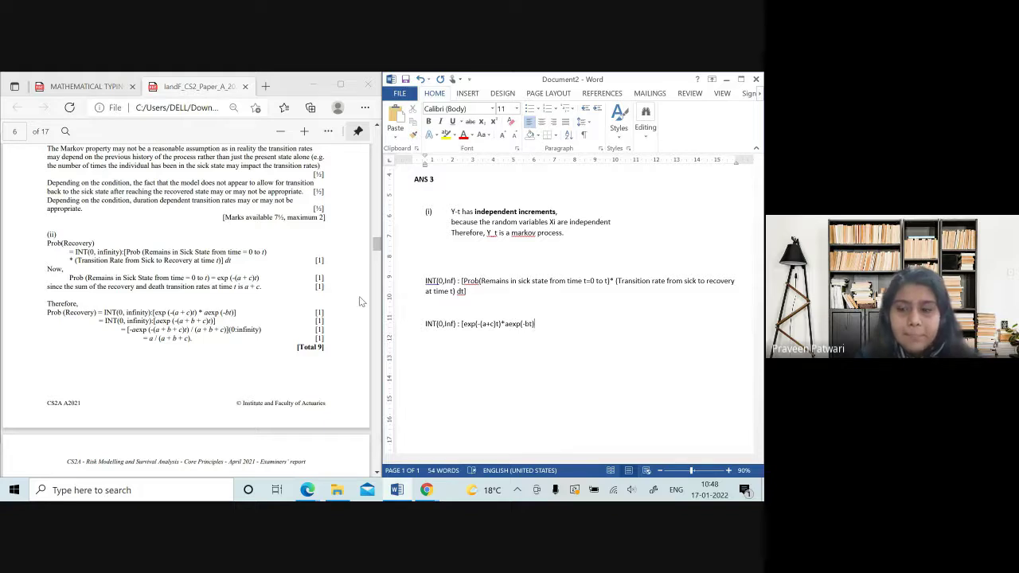
type("]")
key("Return")
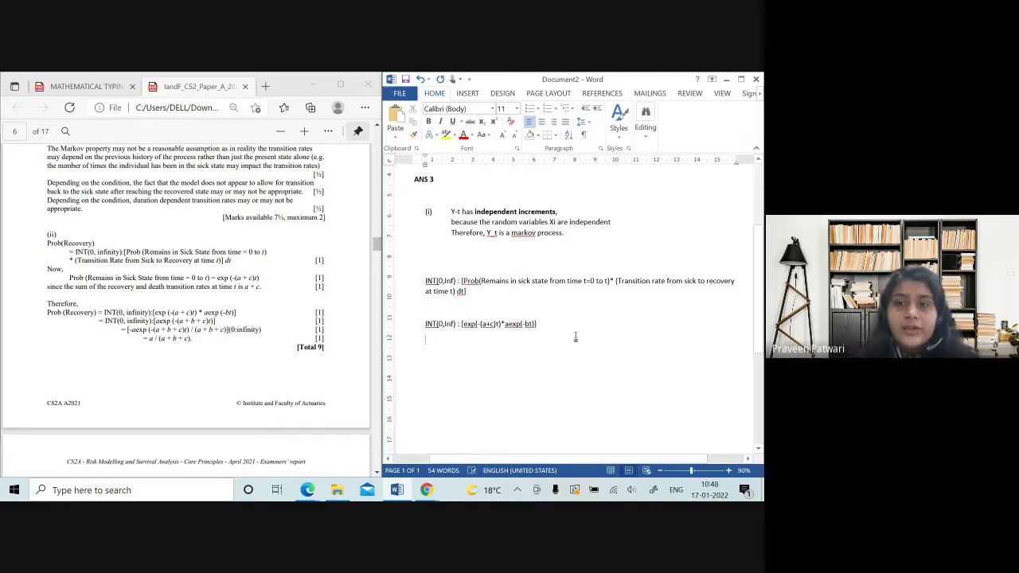
- Duplicate the exponential integral line onto the line directly below it
left_click_drag(543, 323, 413, 329)
key("ctrl+c")
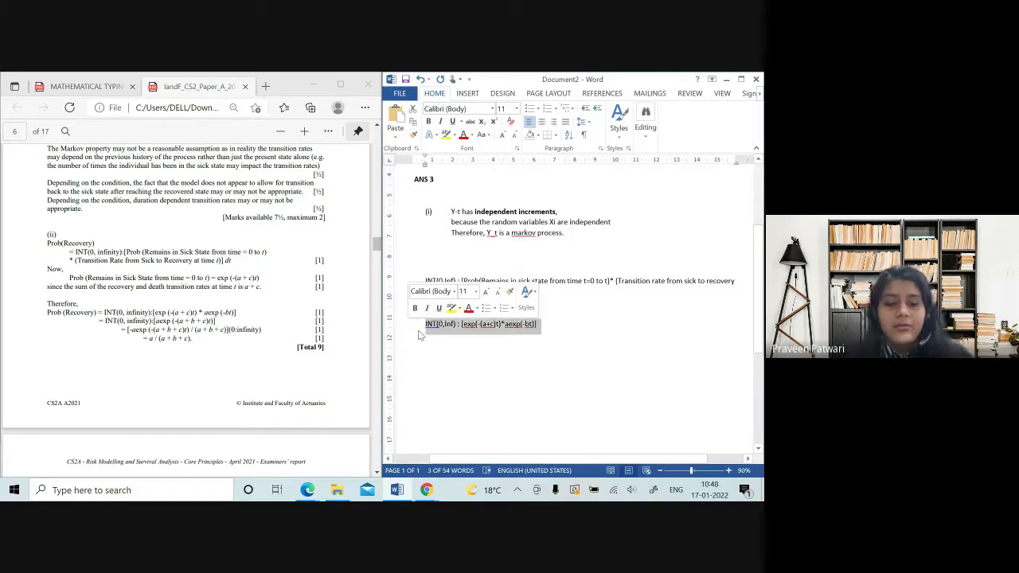
left_click(422, 335)
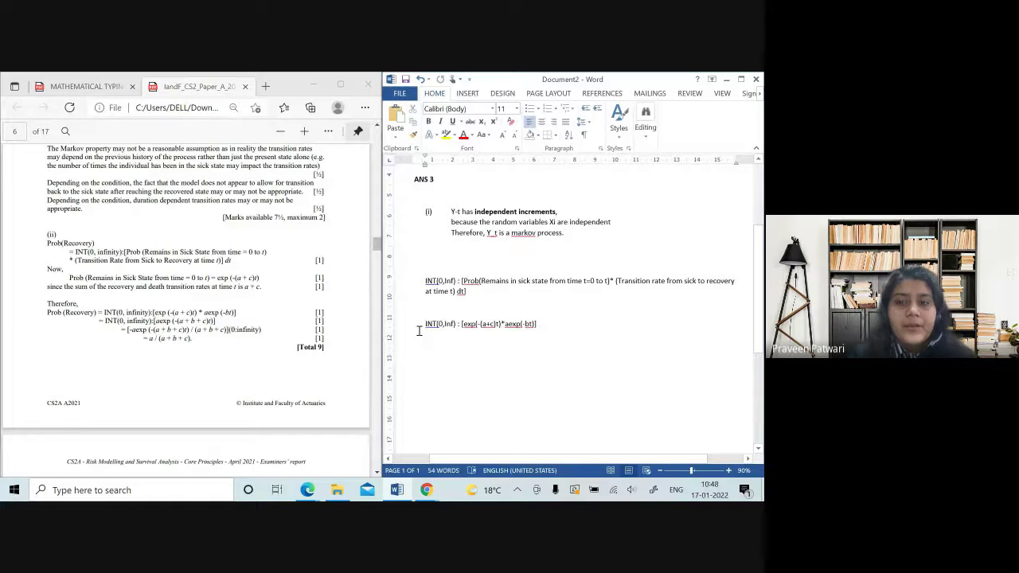
key("ctrl+v")
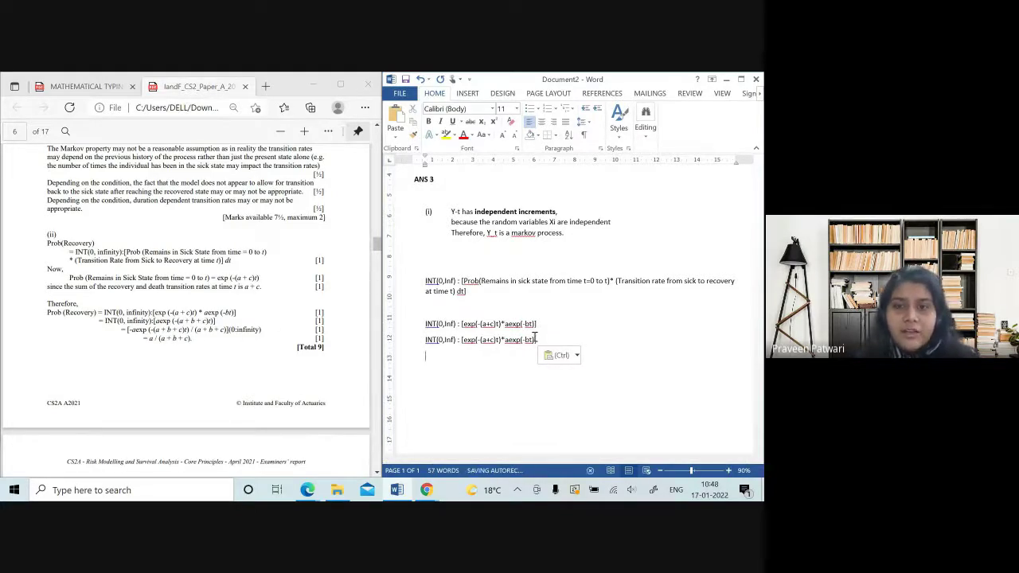
- In the duplicated integral line, put "a" before the first exp and extend its exponent to -(a+b+c)t
left_click(505, 340)
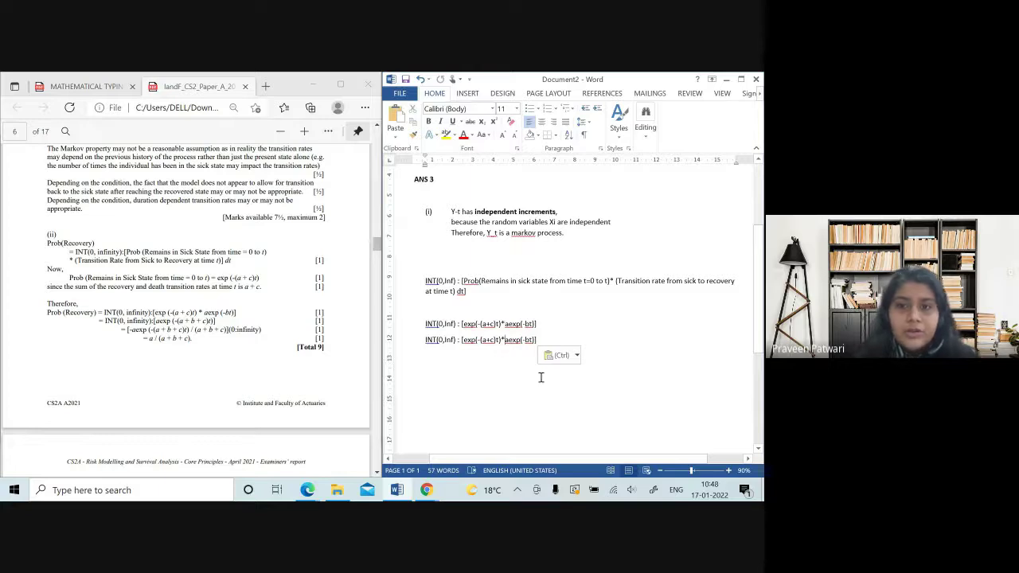
left_click(462, 340)
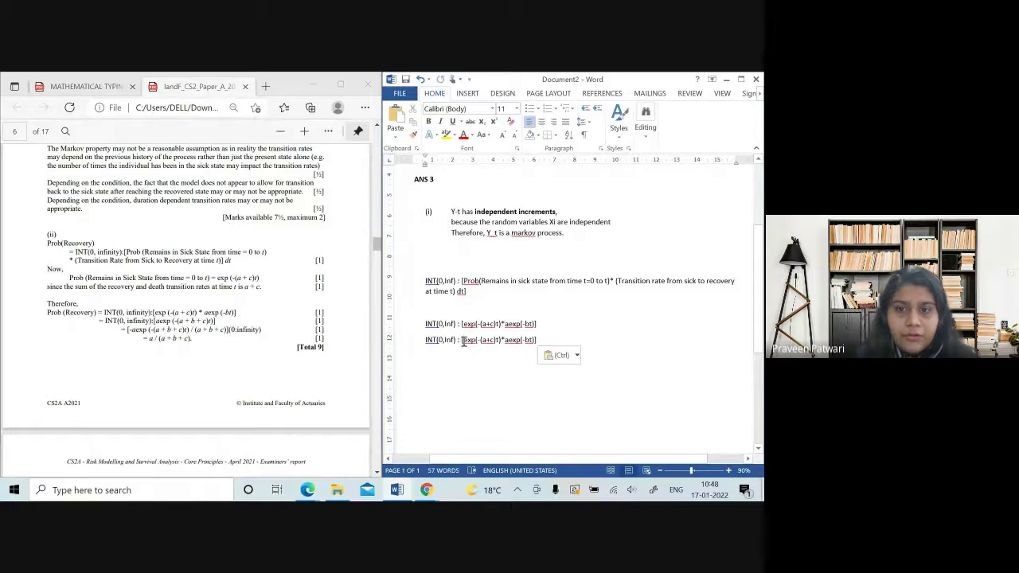
type("a")
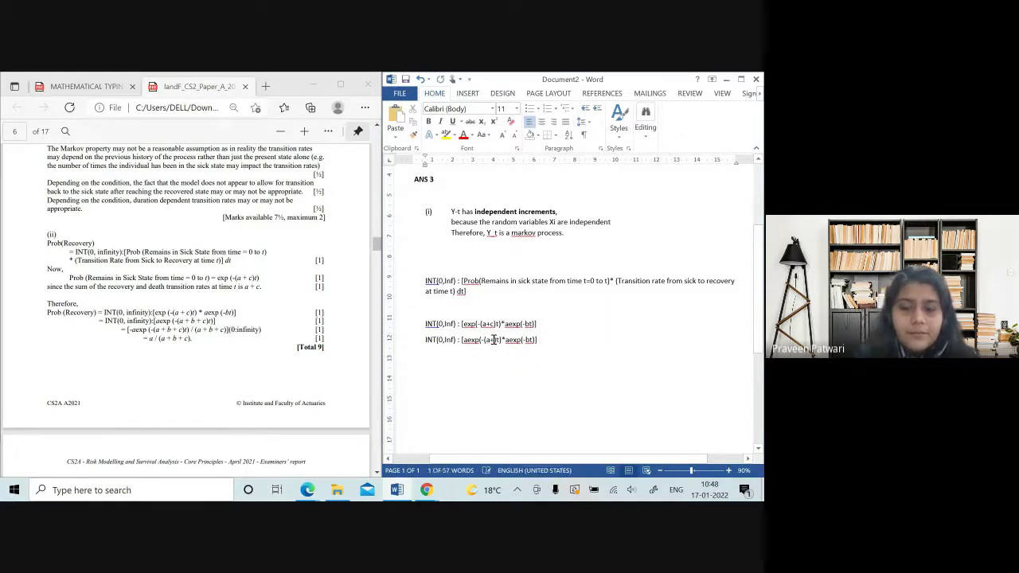
left_click(492, 340)
type("+b+c")
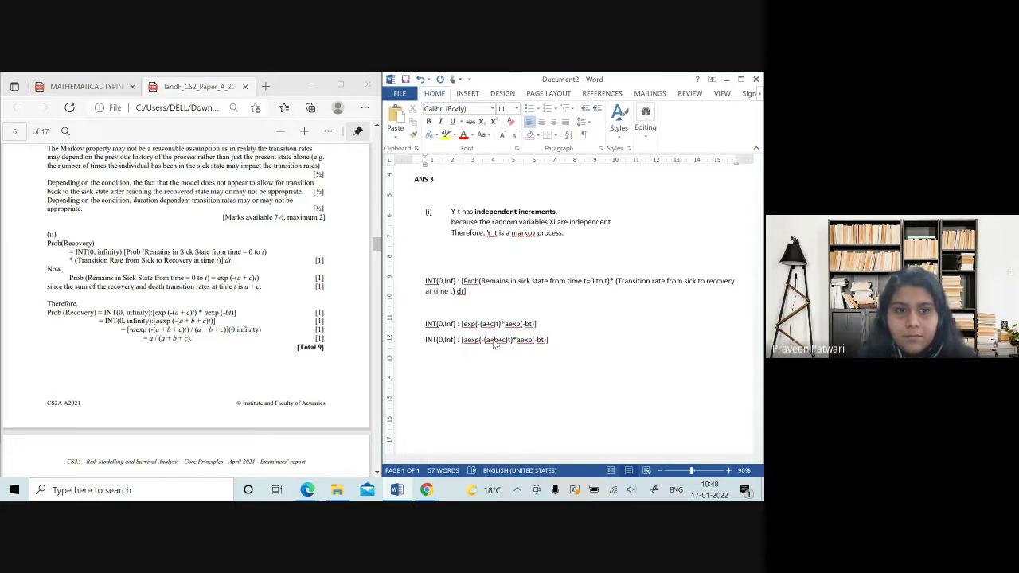
- Remove the leftover factor "*aexp(-bt)" from the duplicated integral, keeping the closing square bracket
scroll(556, 274, "down", 1)
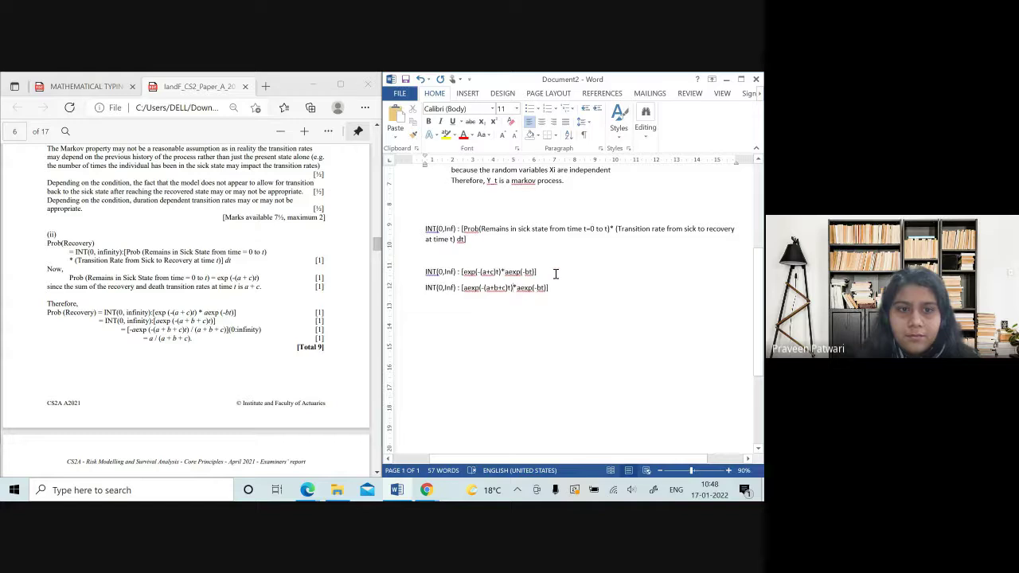
key("shift+Right")
key("shift+Right")
key("shift+Right")
key("shift+Right")
key("shift+Right")
key("shift+Right")
key("shift+Right")
key("shift+Right")
key("shift+Right")
key("shift+Right")
key("shift+Right")
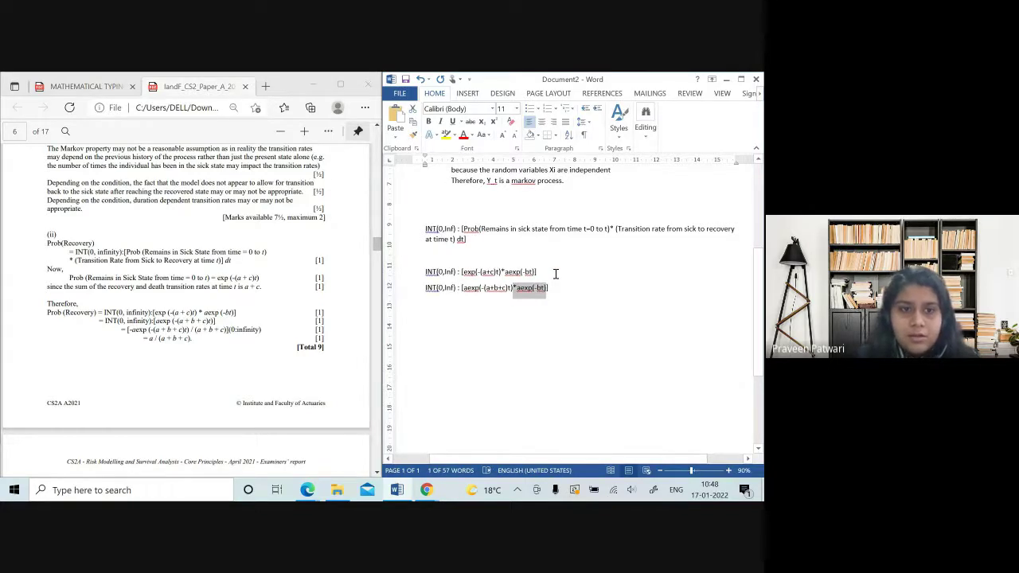
key("BackSpace")
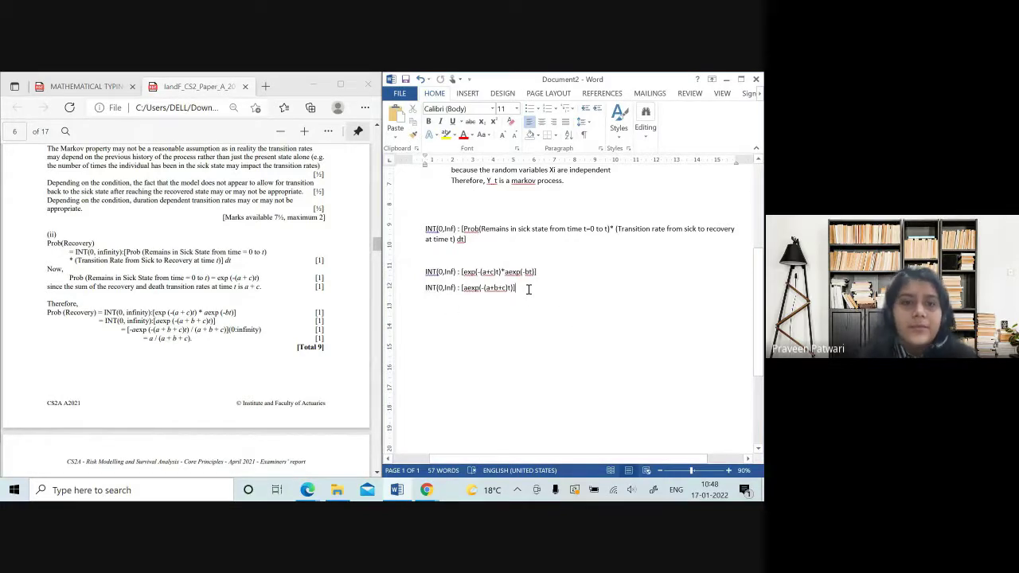
- Check the next line of the derivation in the examiners' report and begin a new line in the Word document with "=["
key("Return")
type("=")
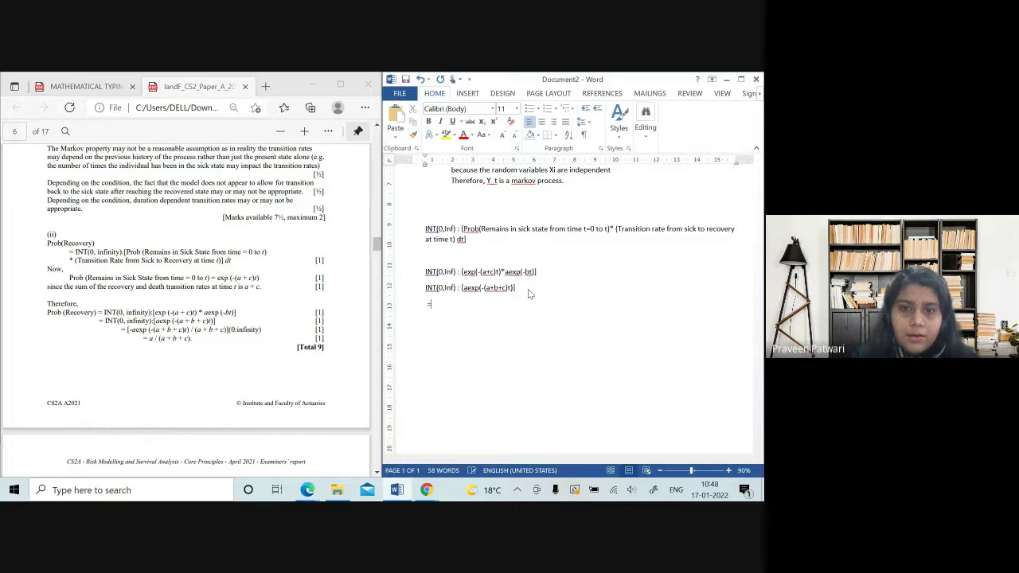
key("BackSpace")
left_click(235, 322)
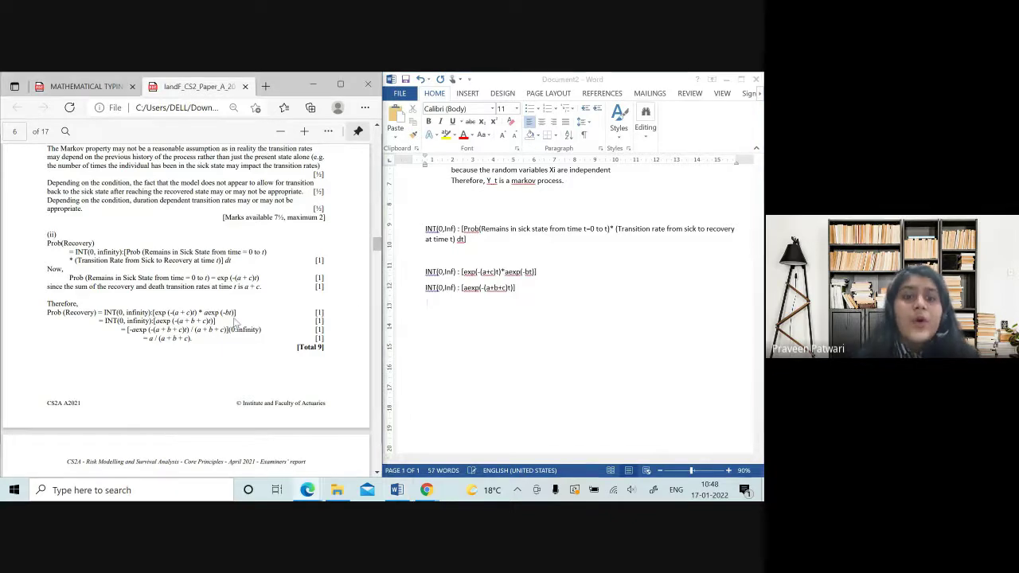
scroll(234, 323, "down", 1)
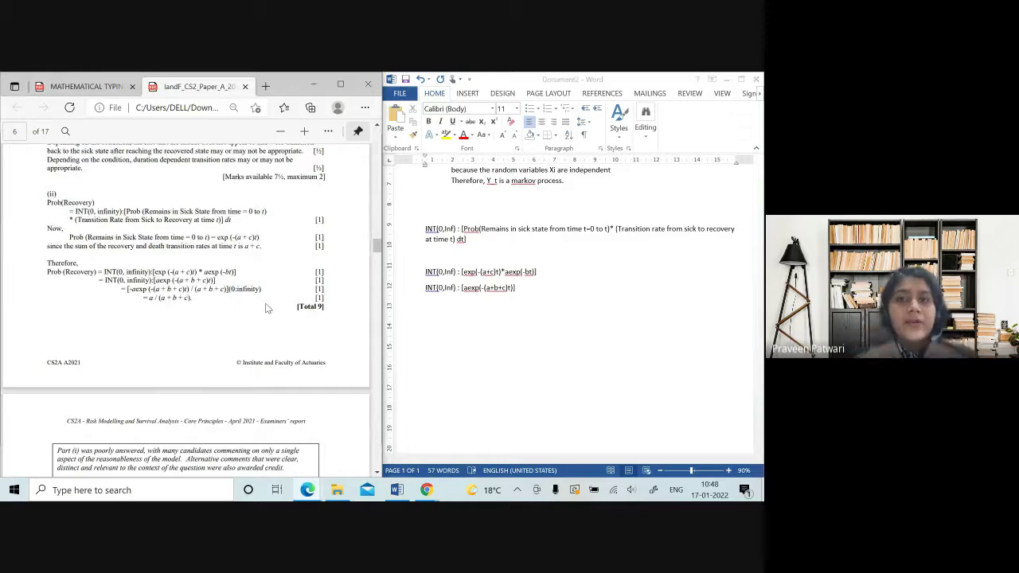
left_click(492, 346)
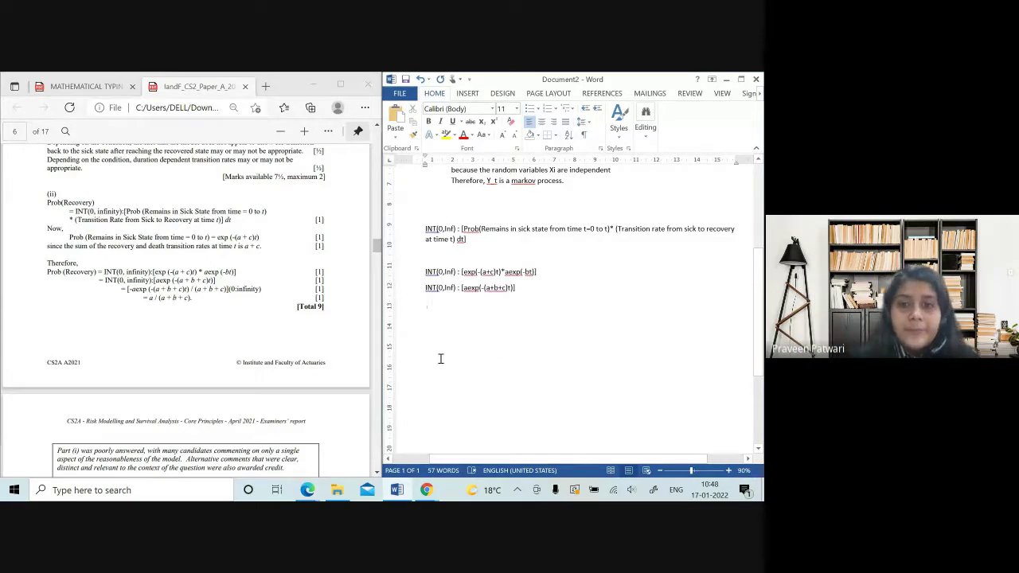
type("=[")
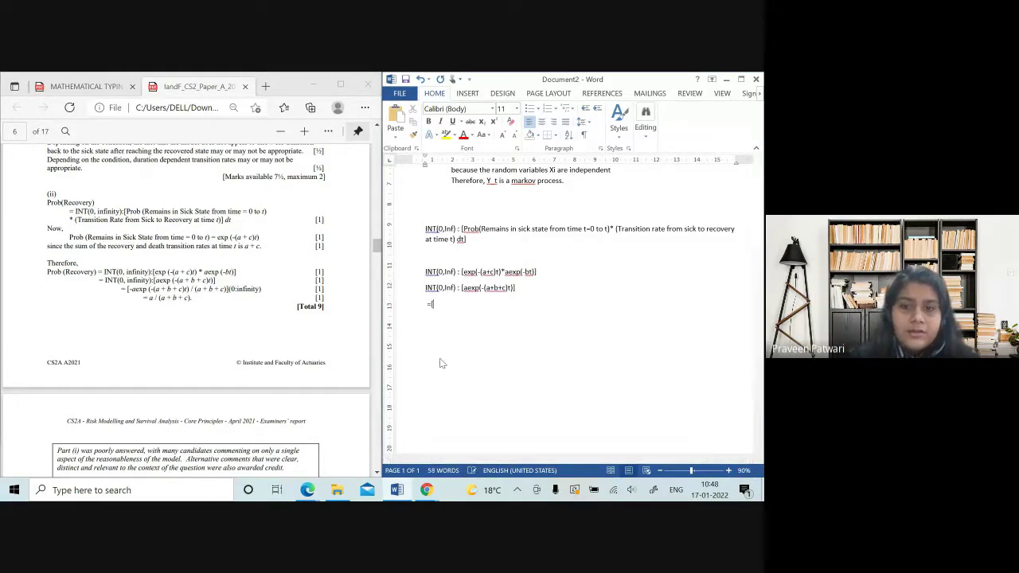
- Copy "[-aexp (-(a + b + c)t) / (a + b + c)" from the report to after the equals sign and remove the extra opening bracket
left_click(172, 297)
left_click_drag(127, 289, 229, 288)
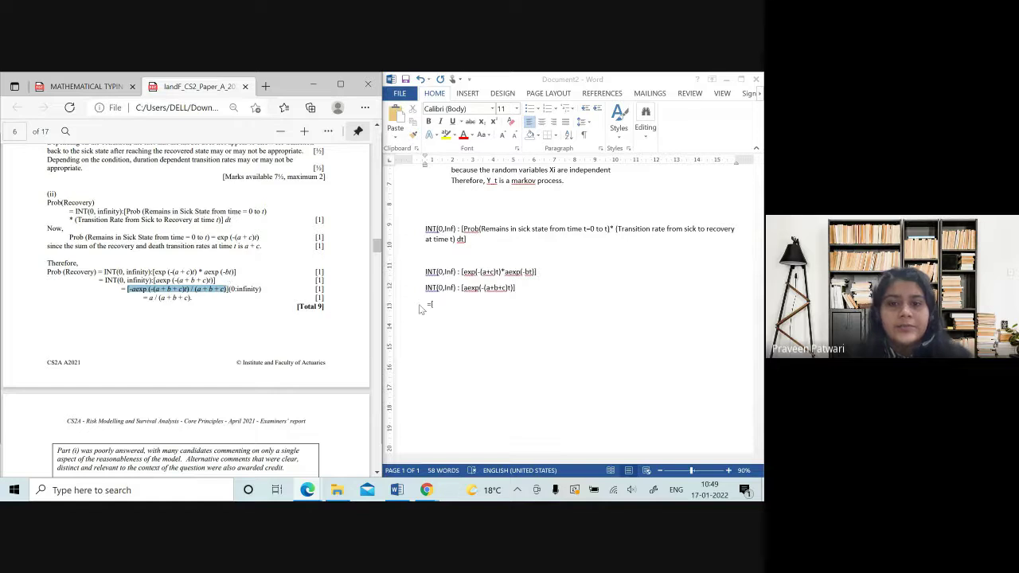
left_click(473, 308)
type("[-aexp (-(a + b + c)t) / (a + b + c)")
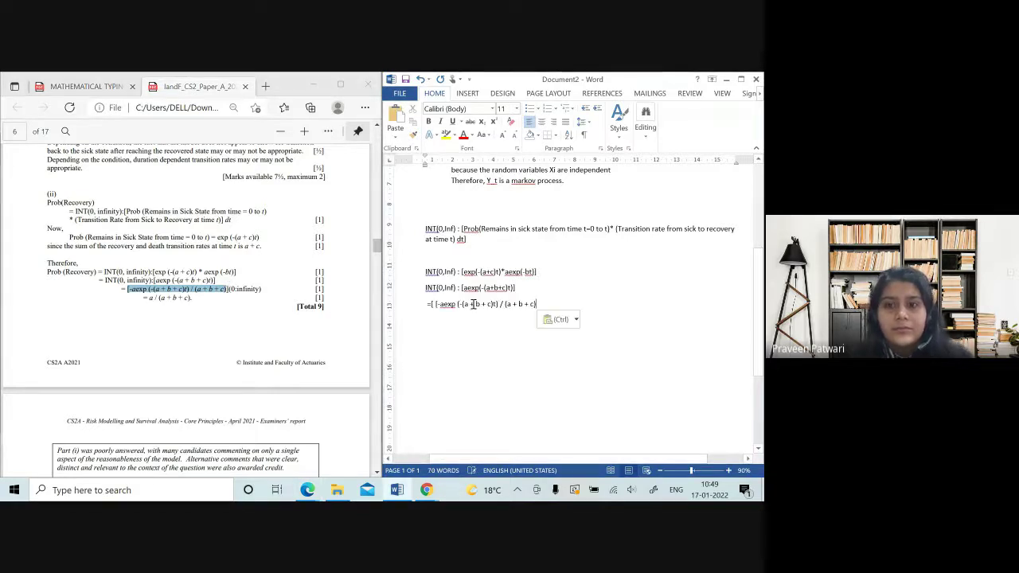
left_click(432, 304)
key("BackSpace")
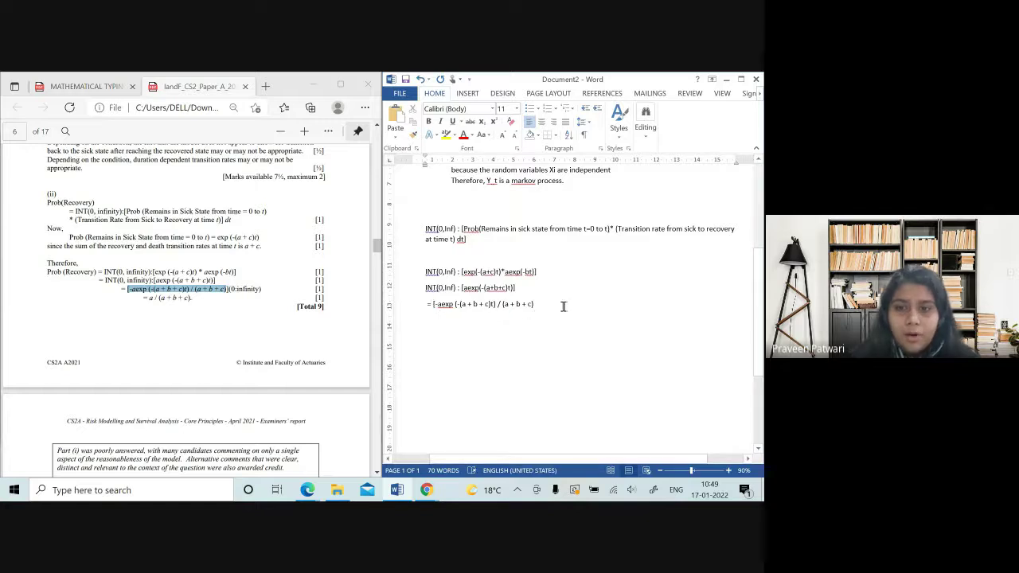
- Close the copied expression with "]", add the limits "(0,Inf)" and leave a blank line below it
type("]")
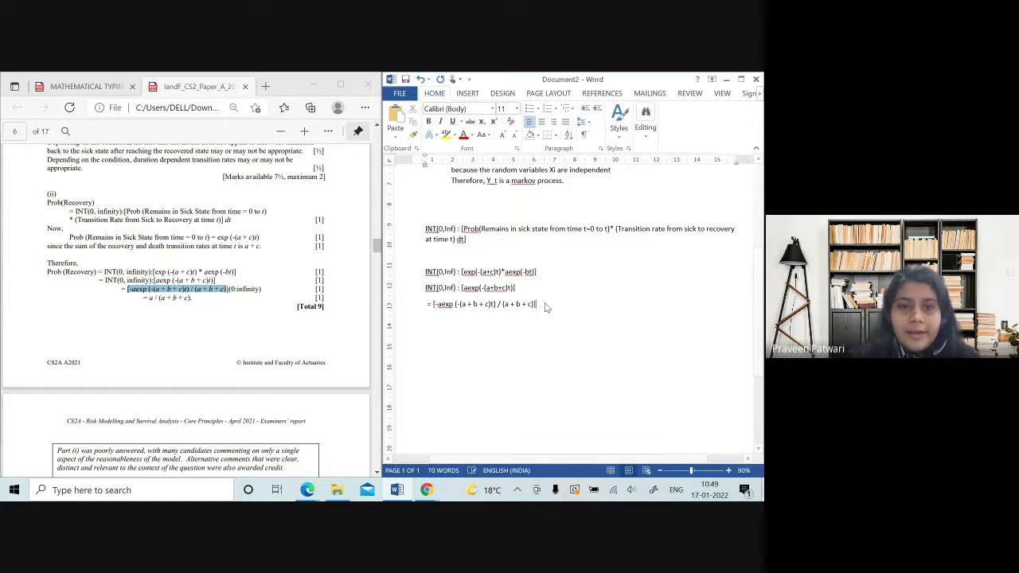
type(" (0,")
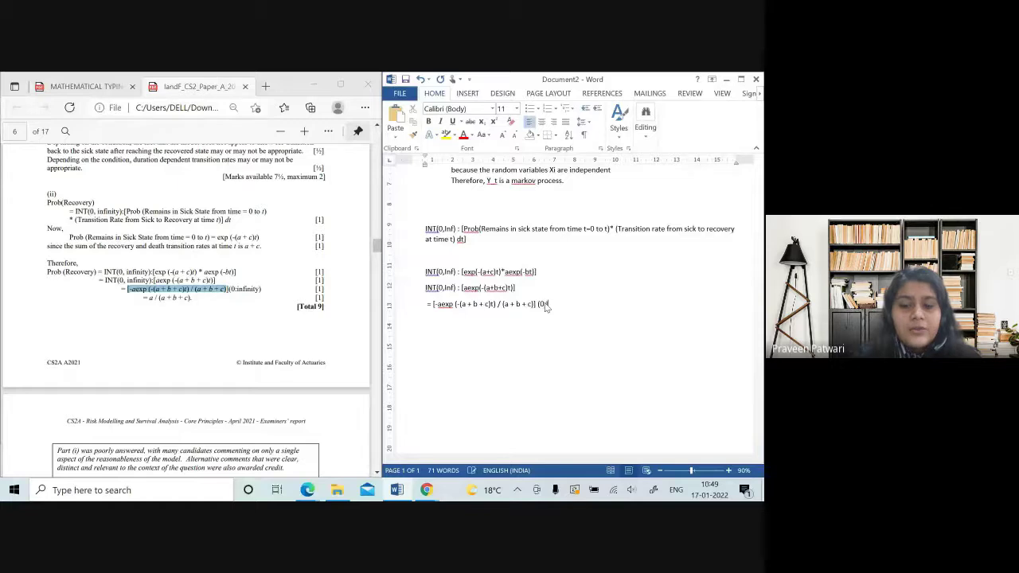
type(":Inf")
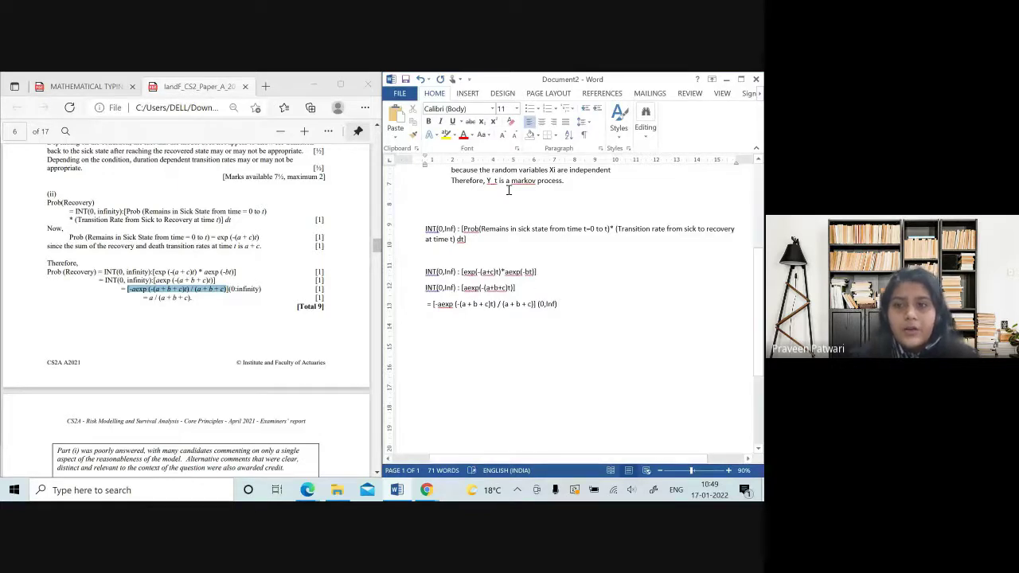
key("Return")
key("Tab")
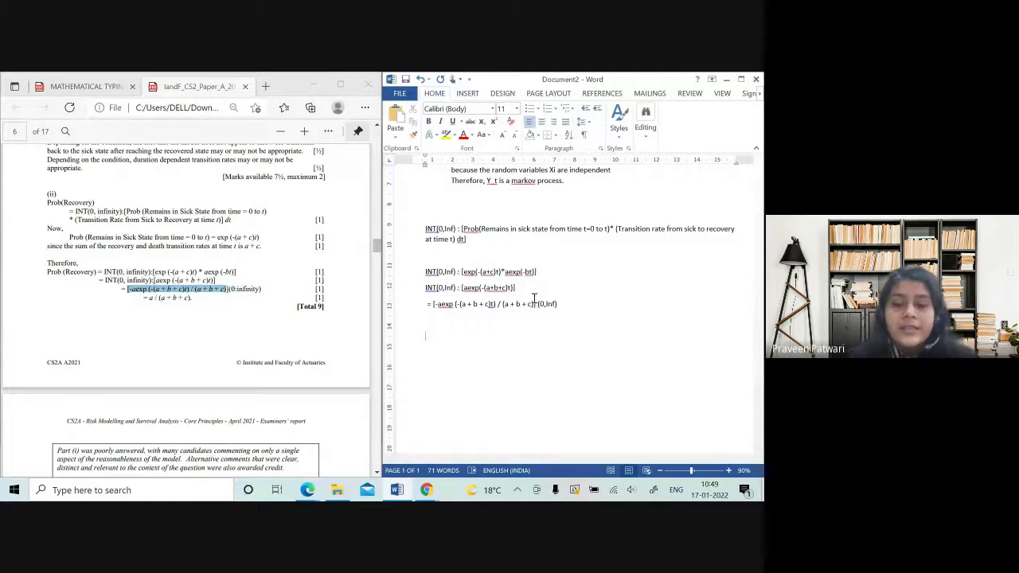
- Insert an equation below the derivation and enter an integral sign with lower limit 0 using \int notation
key("alt+equal")
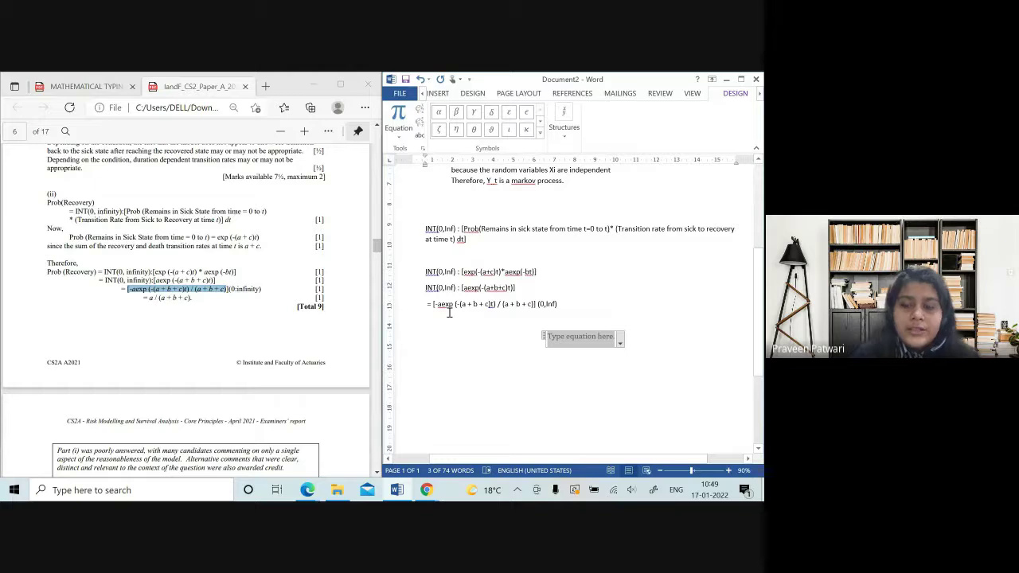
type("\\int")
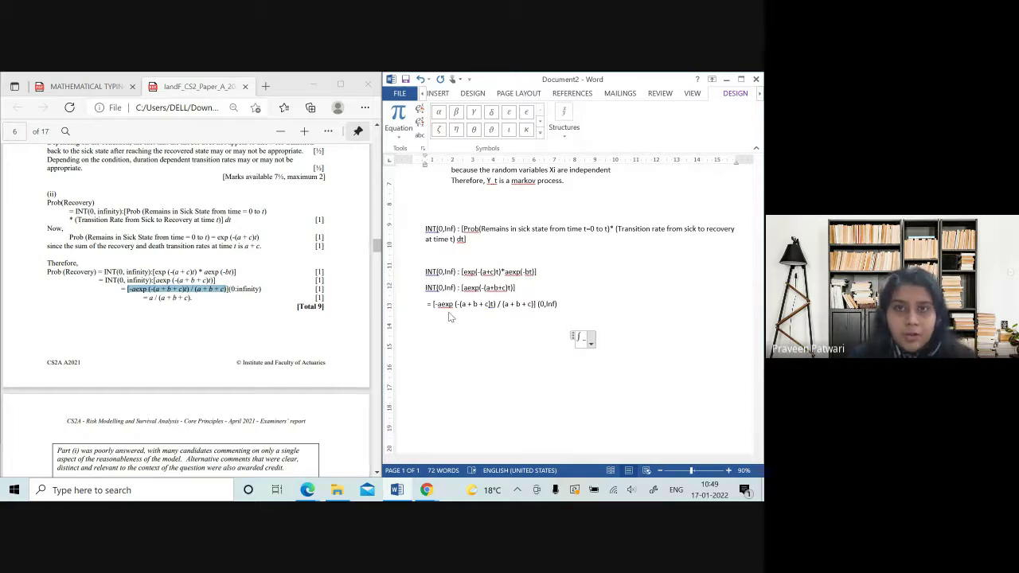
type("0")
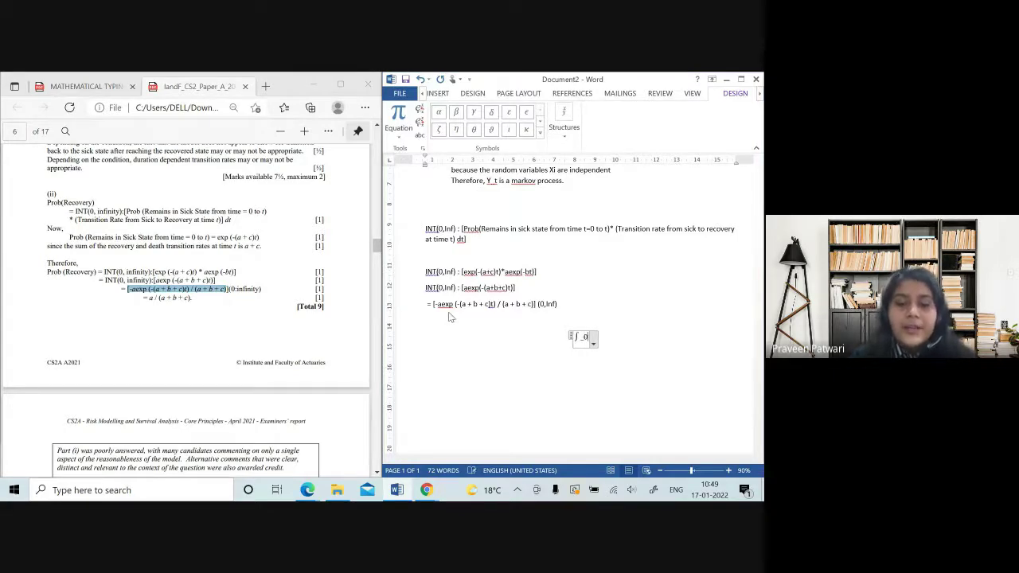
type("^\\i")
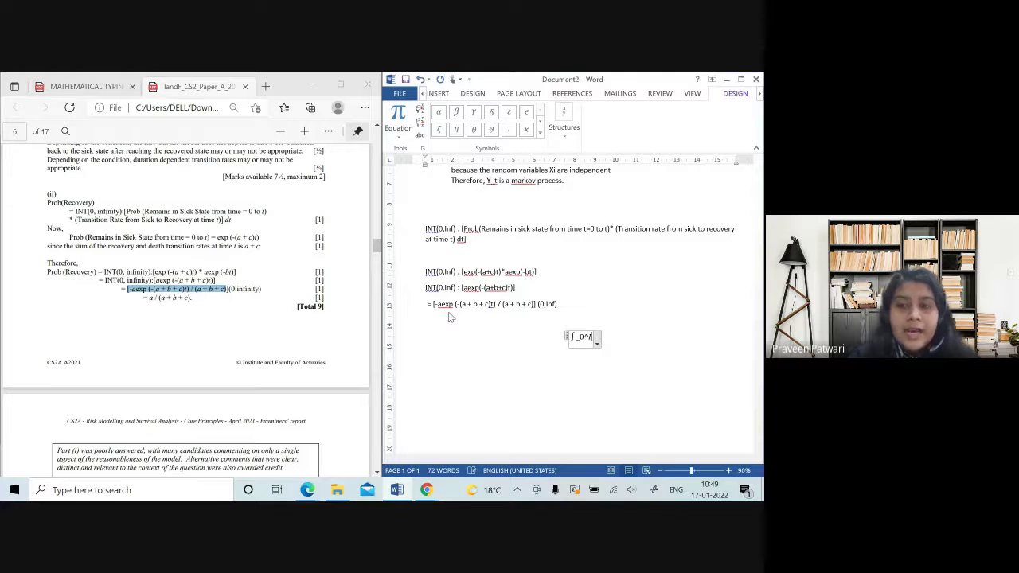
key("BackSpace")
key("BackSpace")
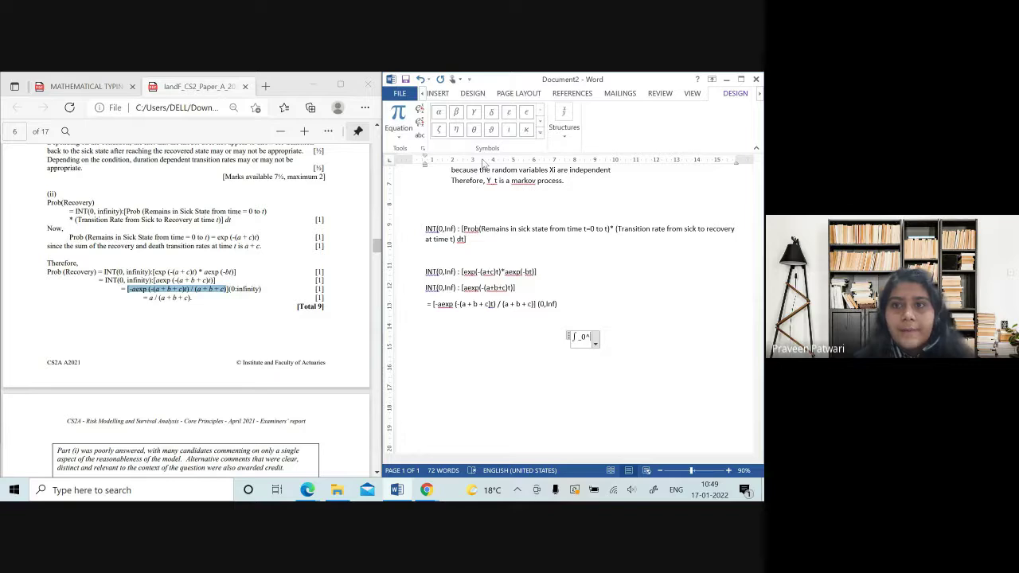
- Add the infinity symbol from the Basic Math set as the integral's upper limit and build the integral
left_click(540, 132)
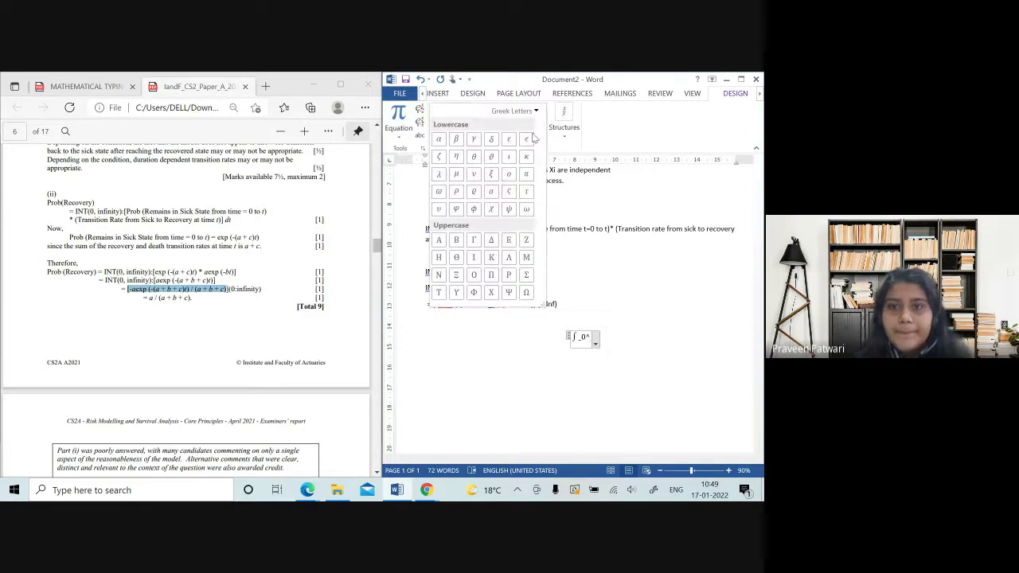
left_click(538, 111)
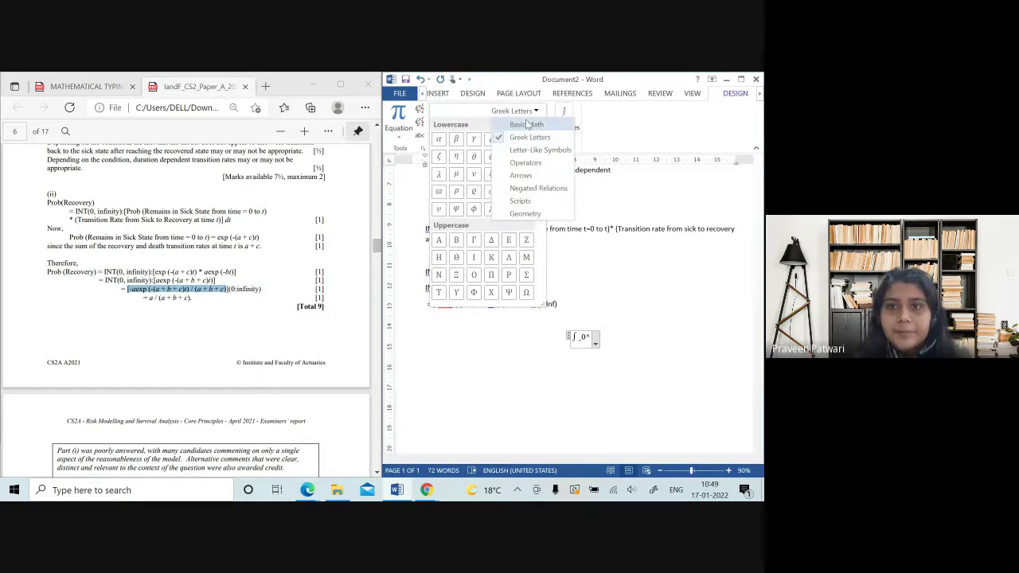
left_click(526, 125)
left_click(456, 139)
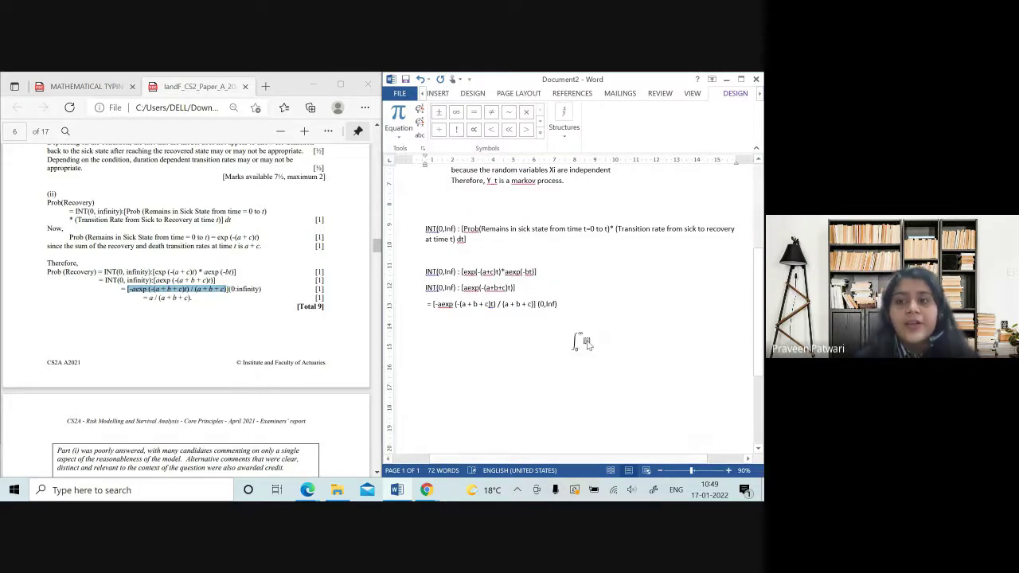
key("space")
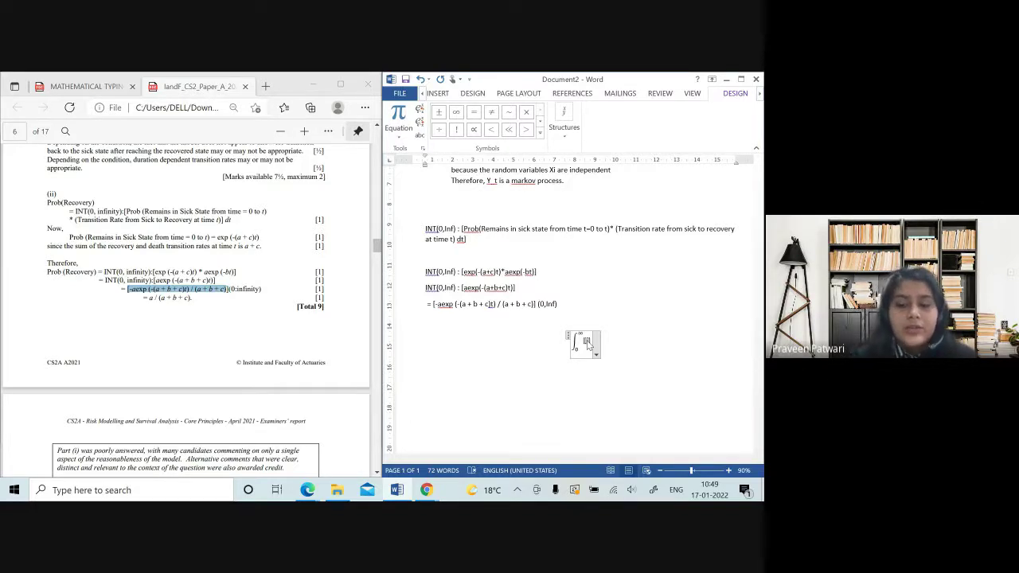
- Enter x squared as the integrand and leave the equation for the line below
type("e^")
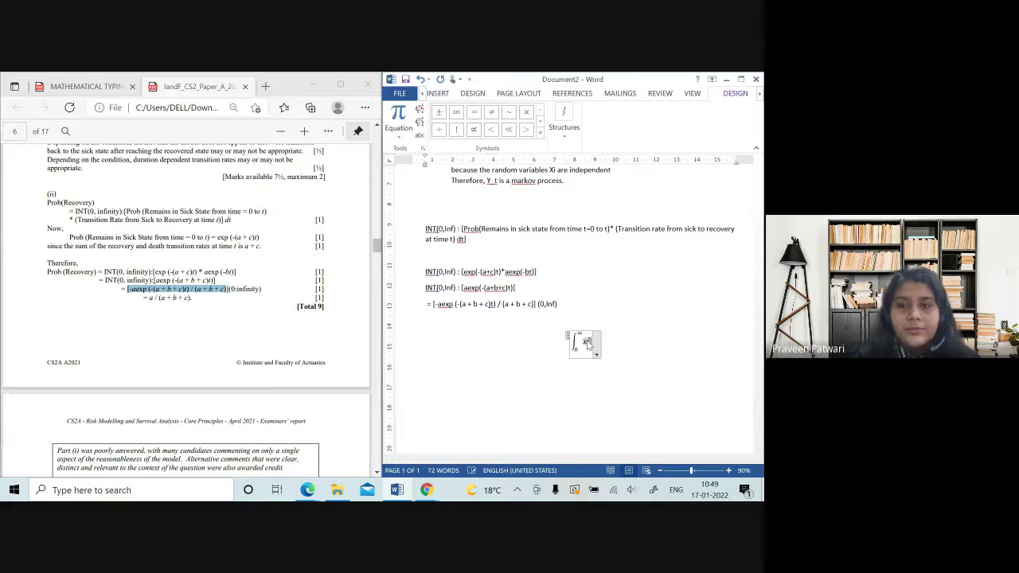
type("-")
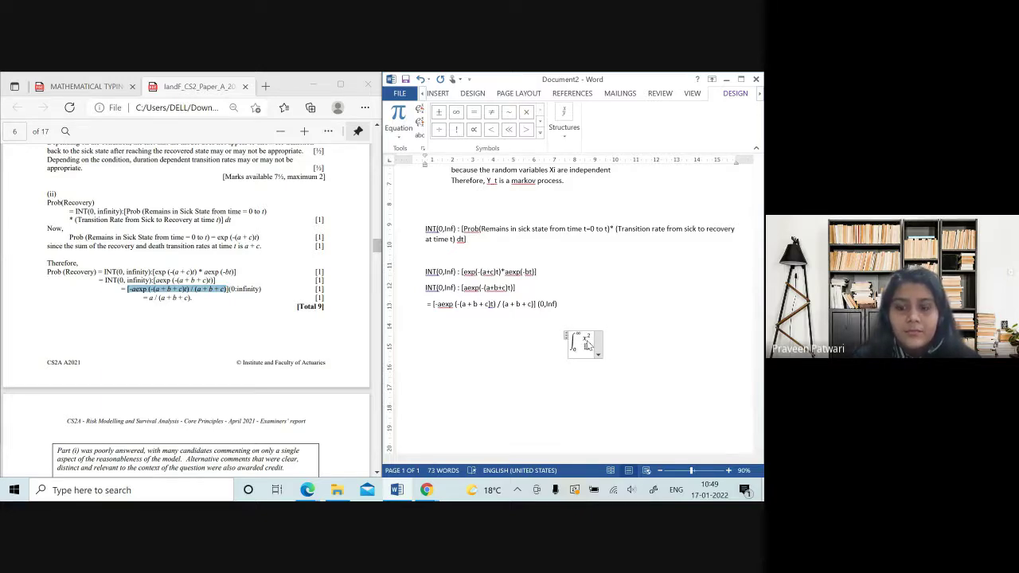
key("BackSpace")
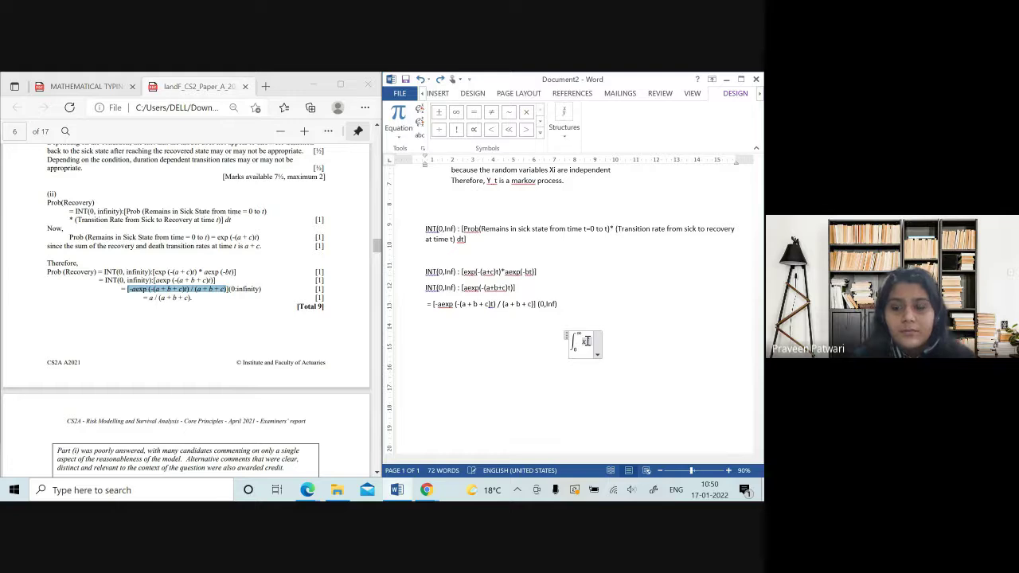
key("Down")
scroll(586, 340, "down", 1)
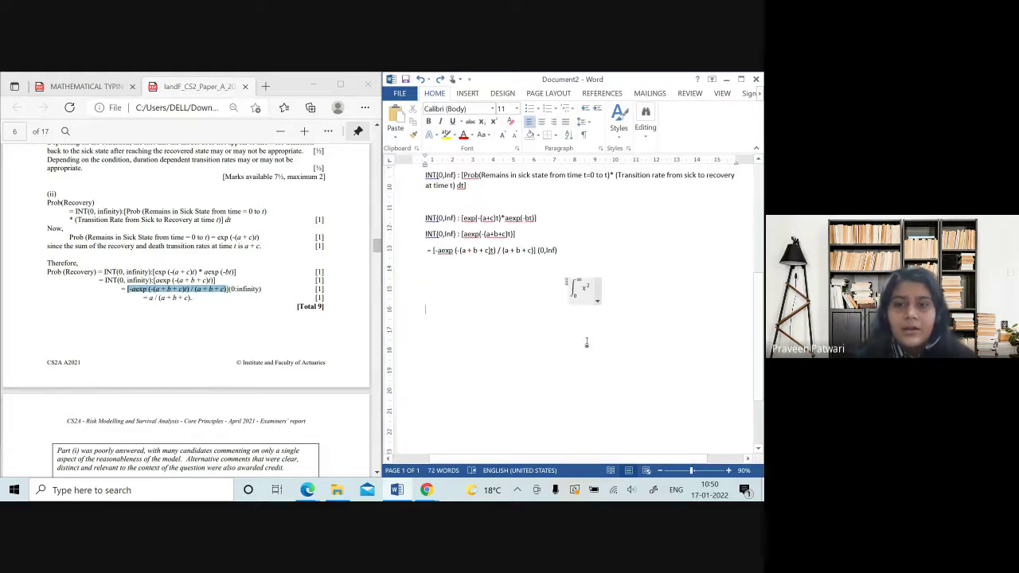
- Insert a second equation below the first and build an integral sign in it with only the lower limit 0
key("alt+equal")
type("\\in")
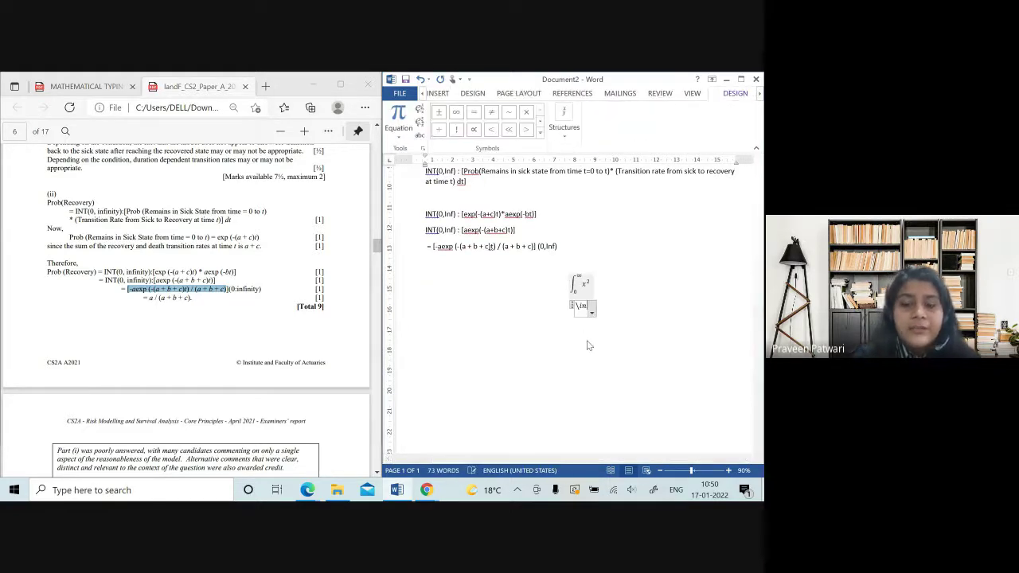
type("t ")
type("_")
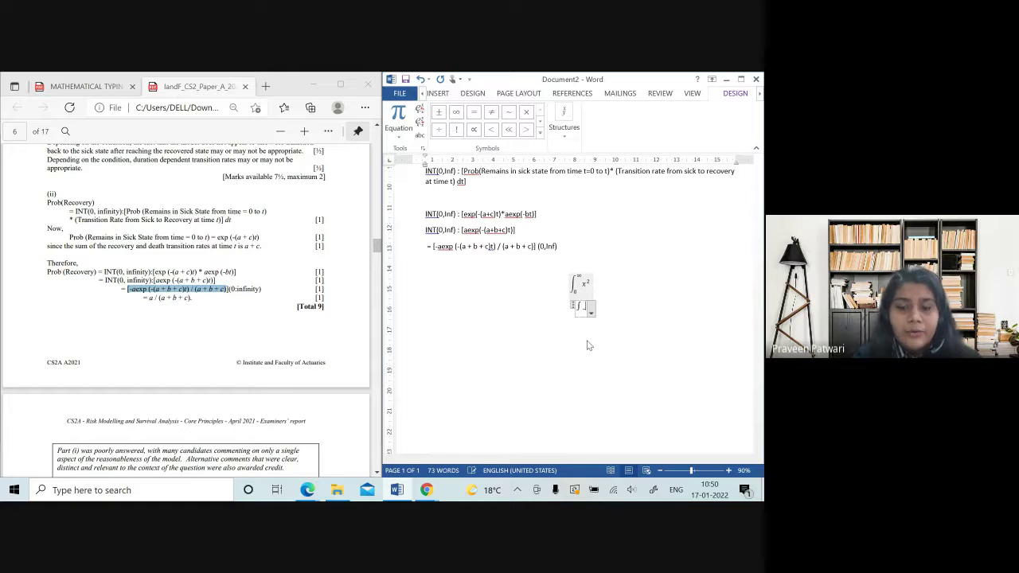
type("0")
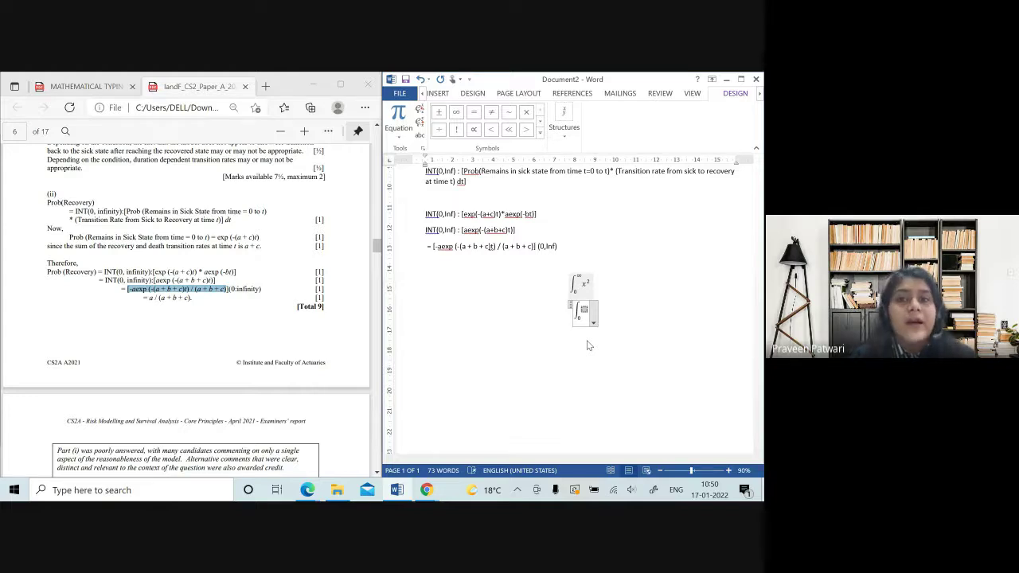
- Delete the unfinished second integral equation below the x squared integral
type(" e")
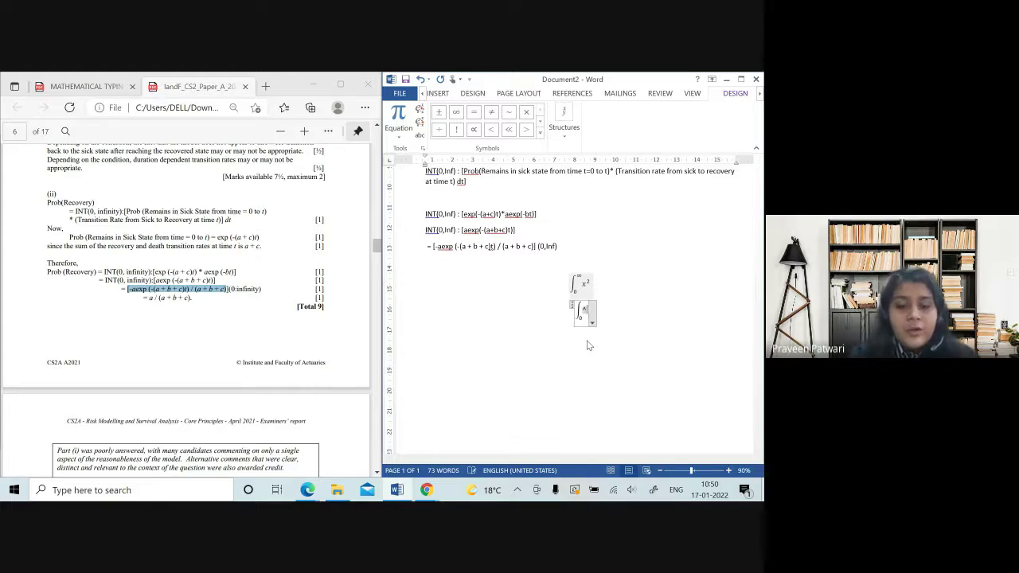
type("^")
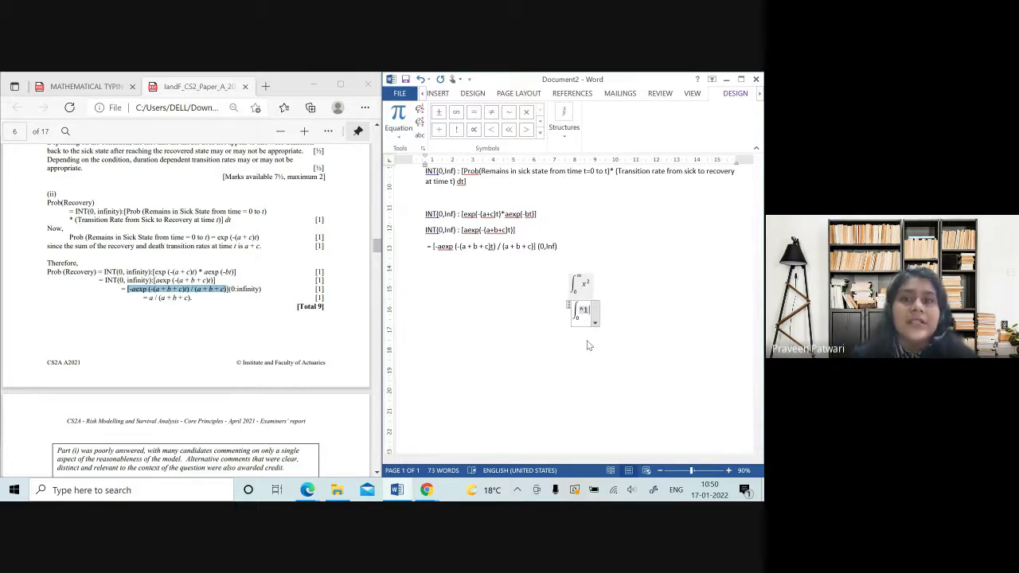
key("BackSpace")
key("BackSpace")
key("BackSpace")
key("BackSpace")
key("BackSpace")
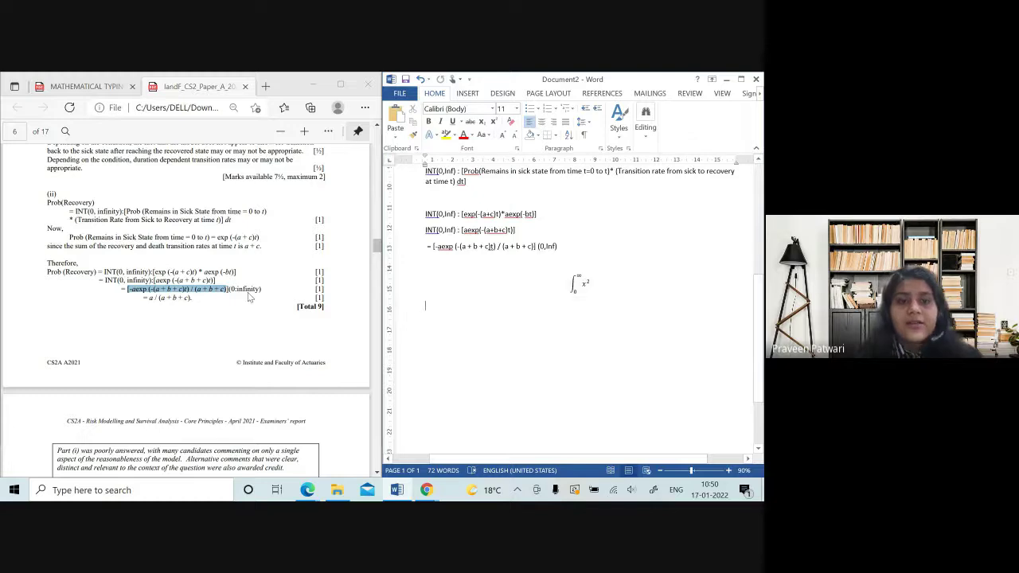
key("alt+Tab")
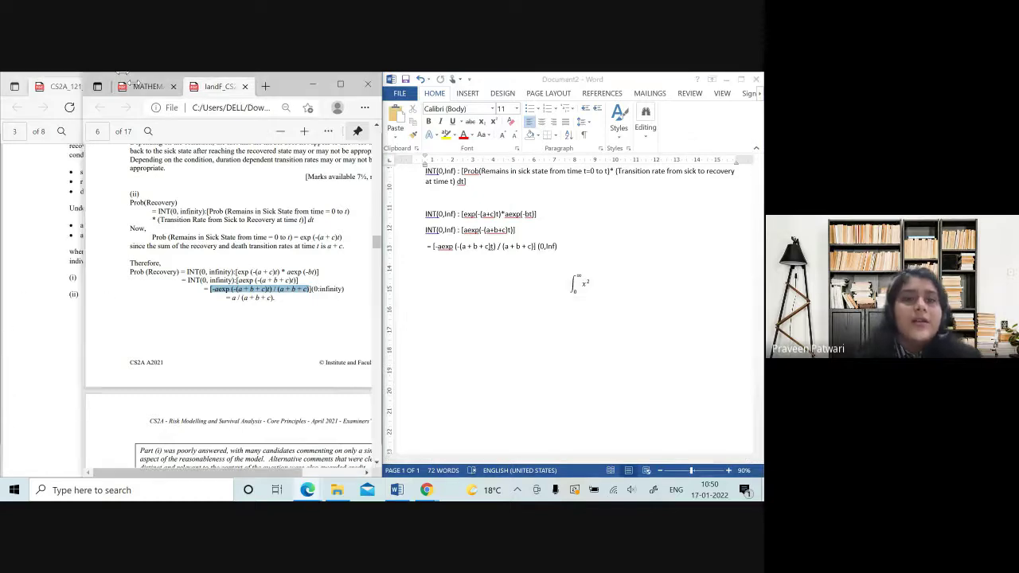
left_click(339, 85)
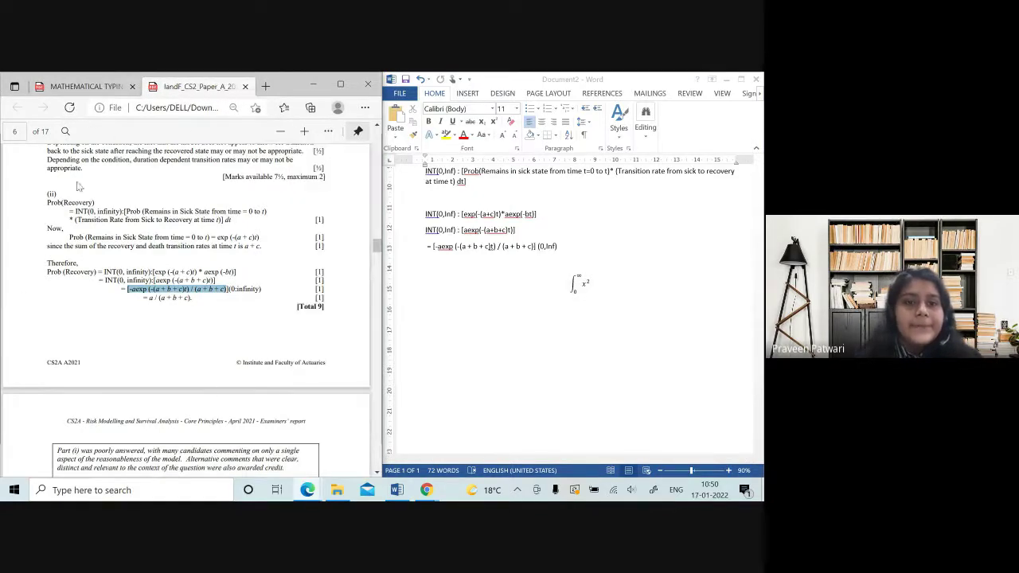
scroll(156, 250, "down", 1)
scroll(199, 270, "up", 1)
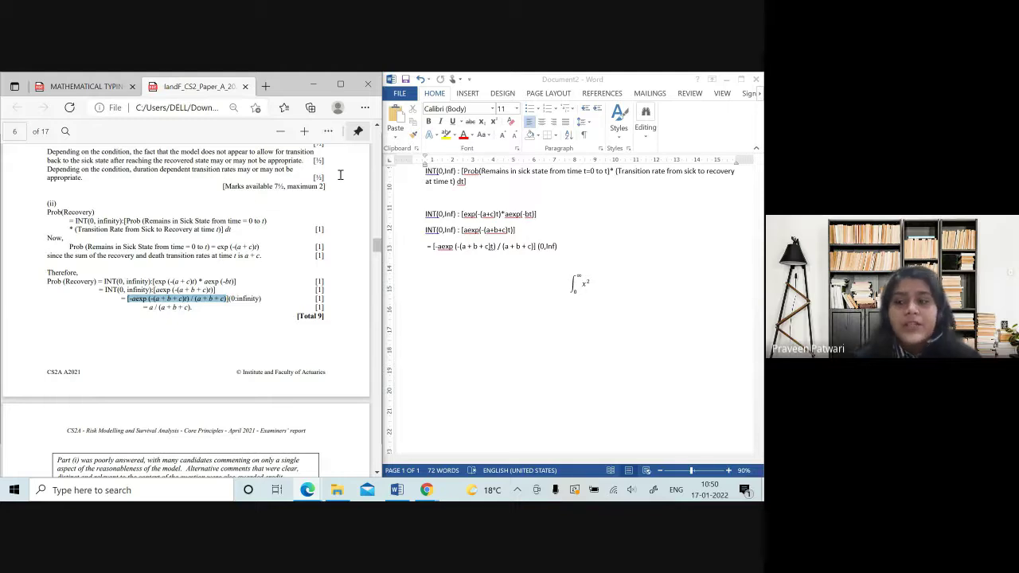
- Switch to the CS2A_121_EXAM.pdf question paper and read question 5 on mortality in Towns A and B
key("alt+Tab")
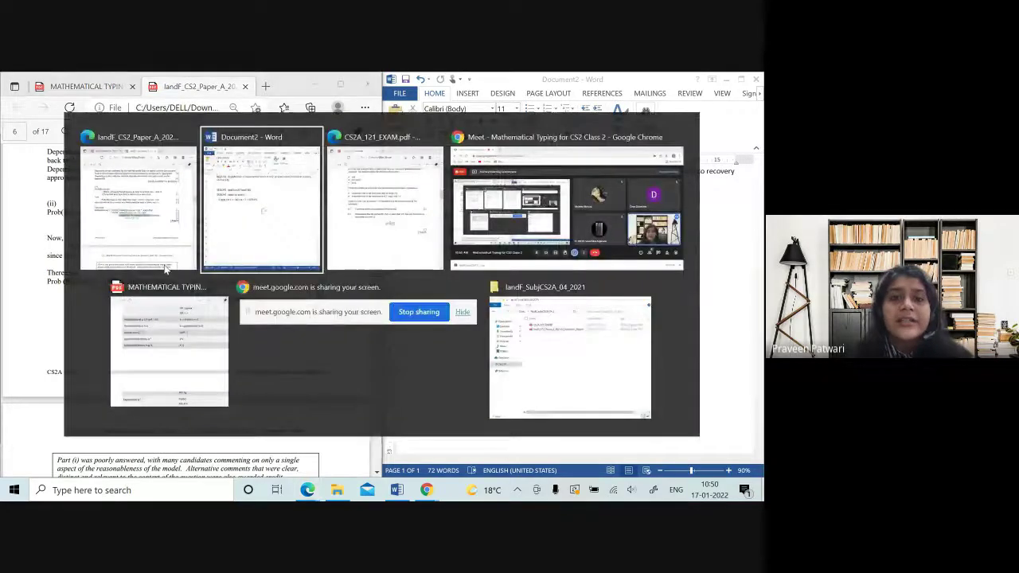
key("alt+Tab")
key("Tab")
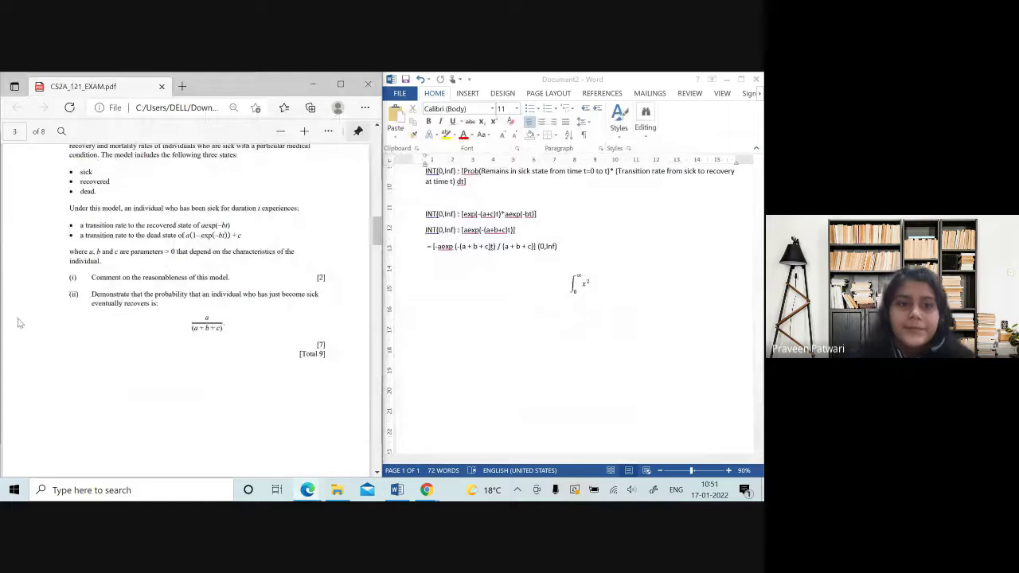
right_click(243, 422)
left_click(164, 400)
scroll(163, 400, "down", 5)
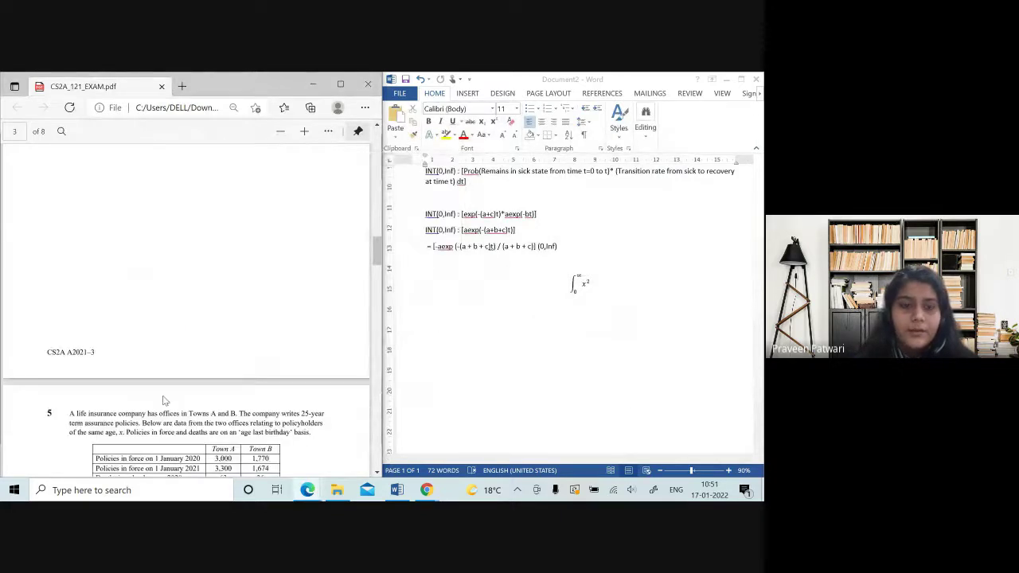
scroll(164, 400, "up", 2)
scroll(163, 400, "down", 4)
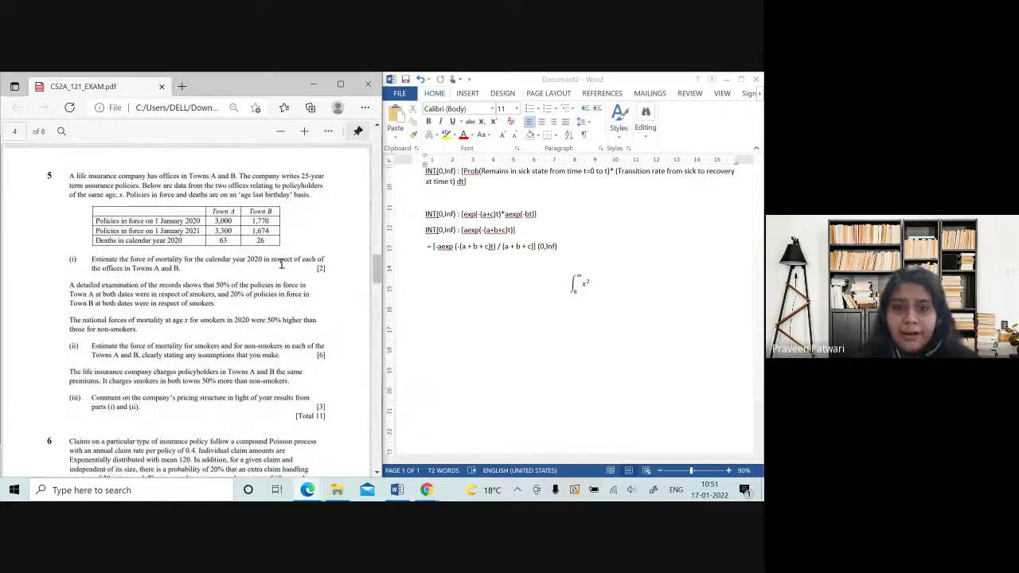
scroll(282, 263, "up", 1)
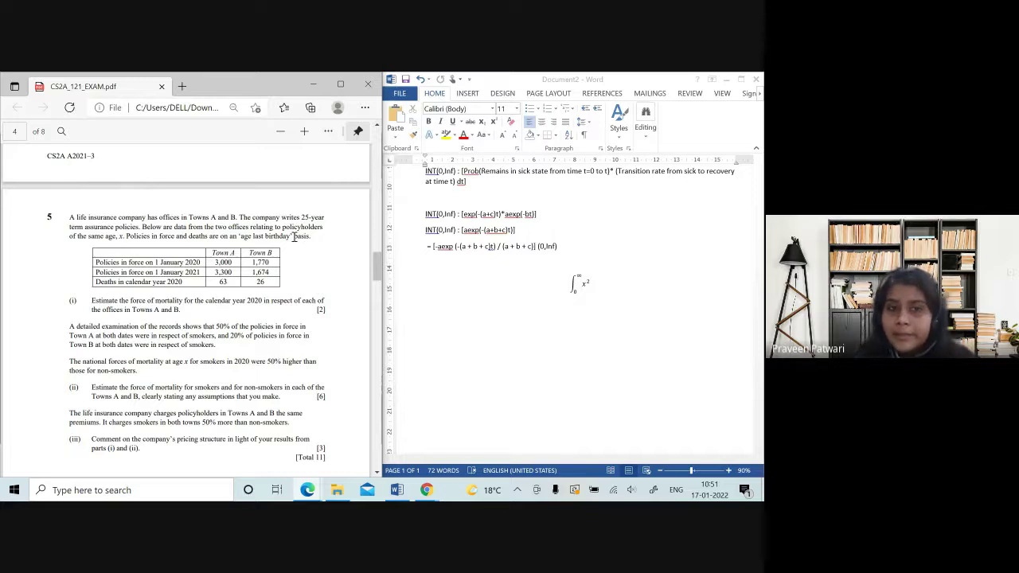
scroll(130, 257, "down", 2)
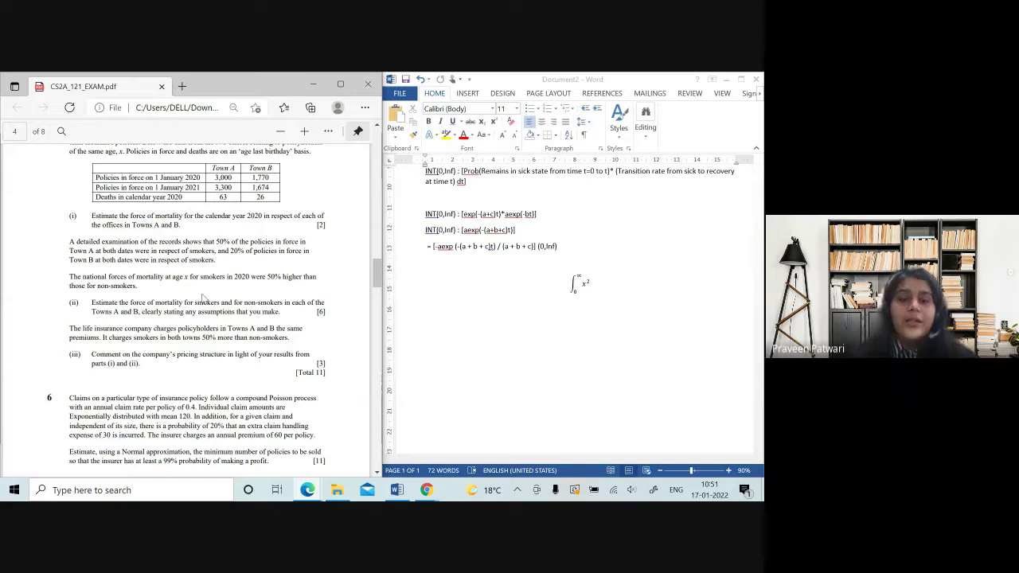
- Find the Q5 solution in the examiners' report and compare it with question 5 part (i) in the exam paper
key("alt+Tab")
key("Tab")
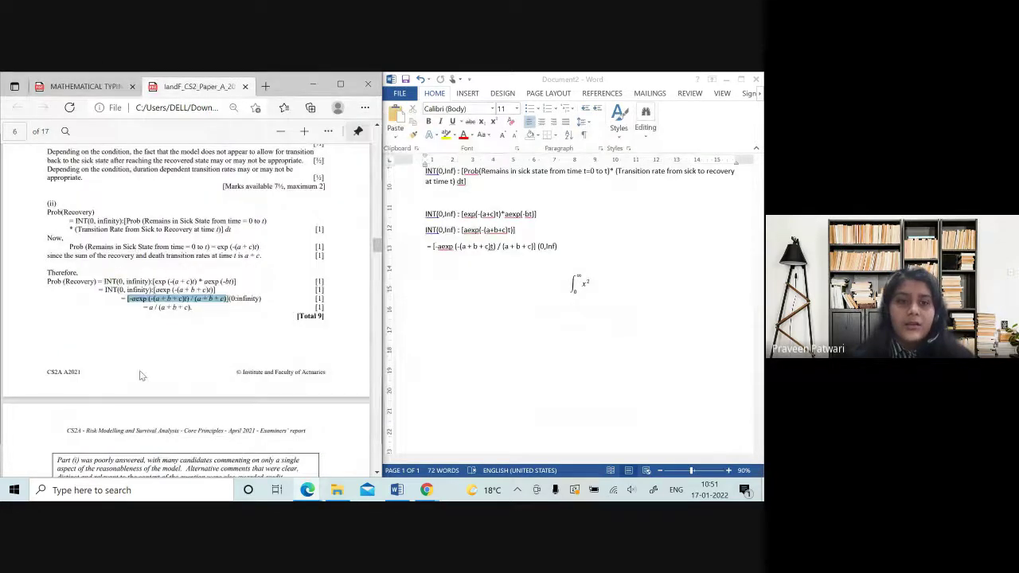
scroll(142, 374, "down", 2)
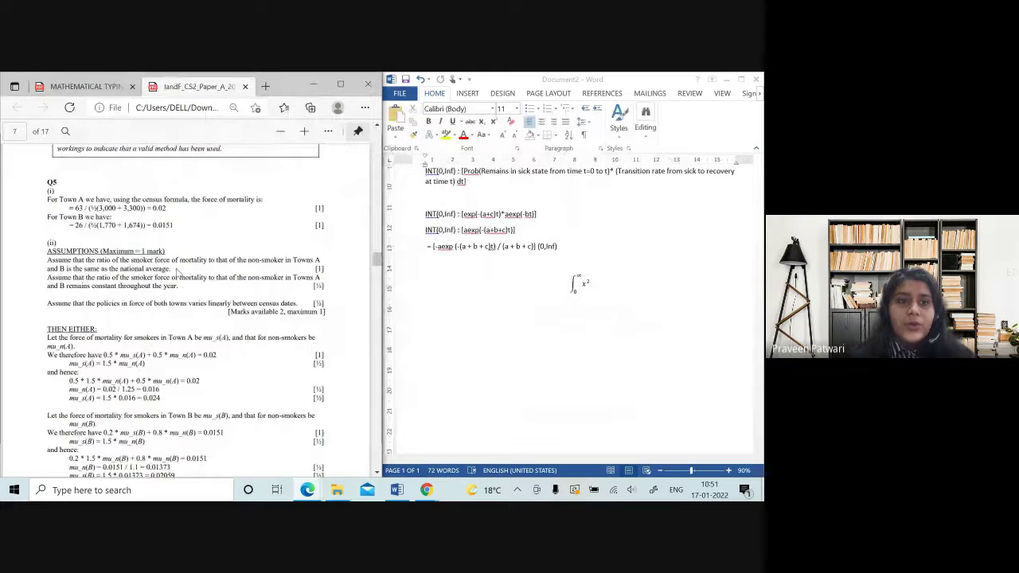
scroll(148, 224, "up", 1)
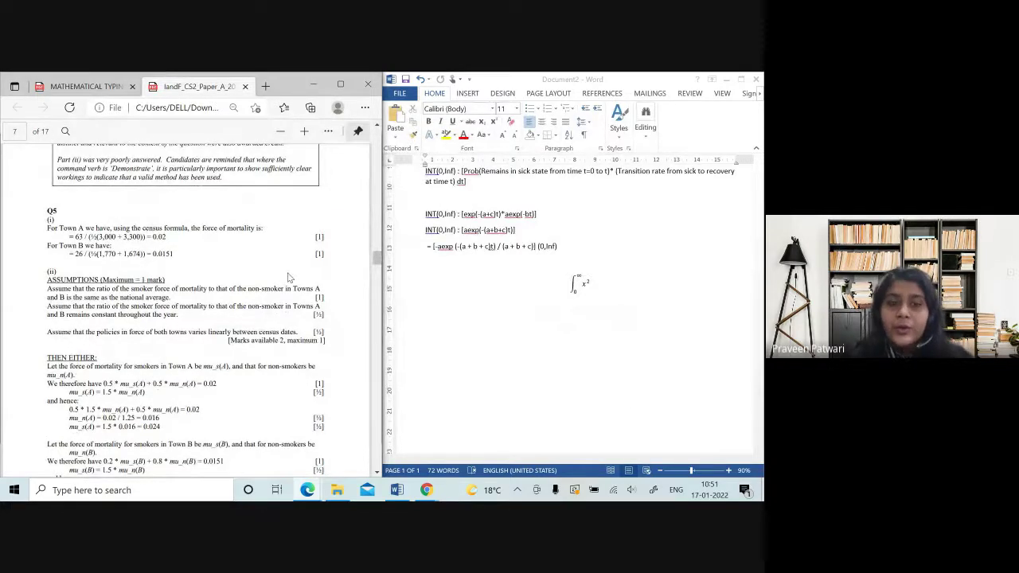
key("alt+Tab")
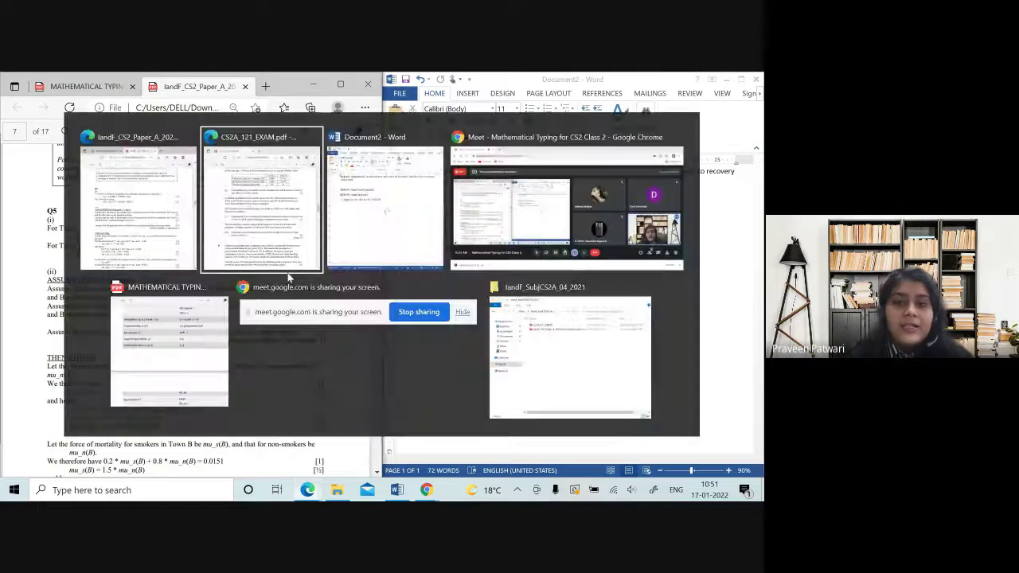
key("Tab")
key("alt+Tab")
key("Tab")
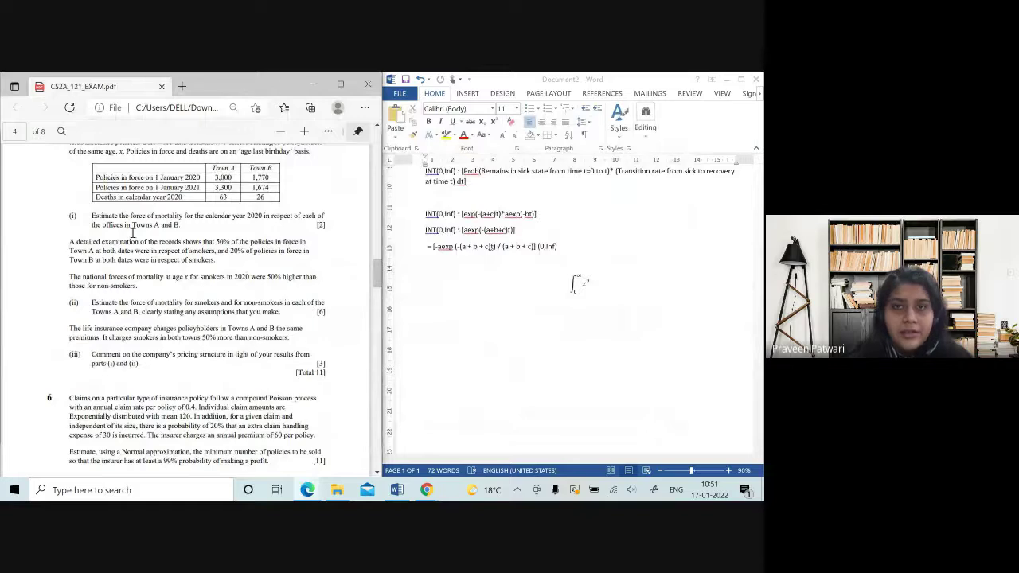
key("alt+Tab")
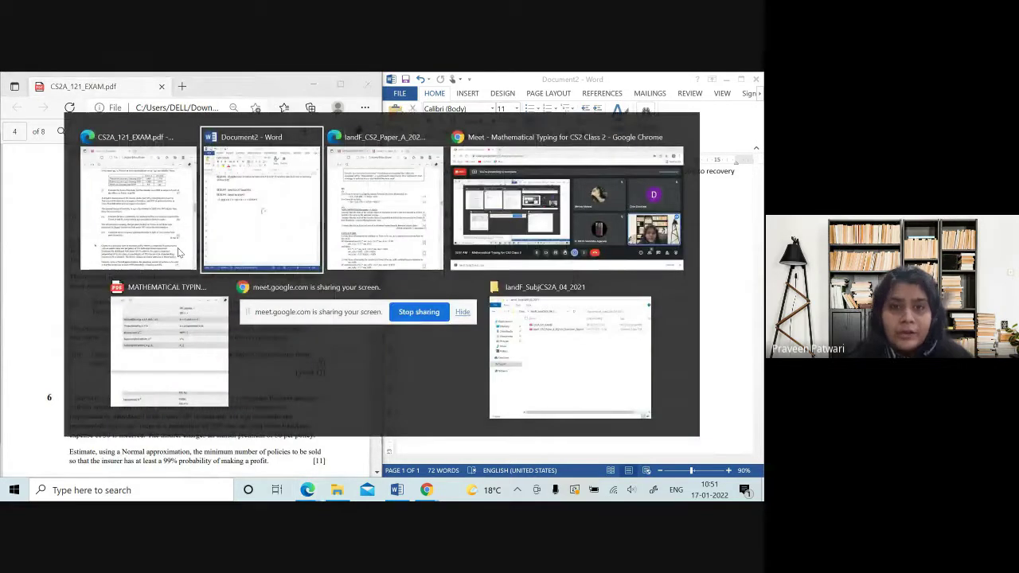
key("Tab")
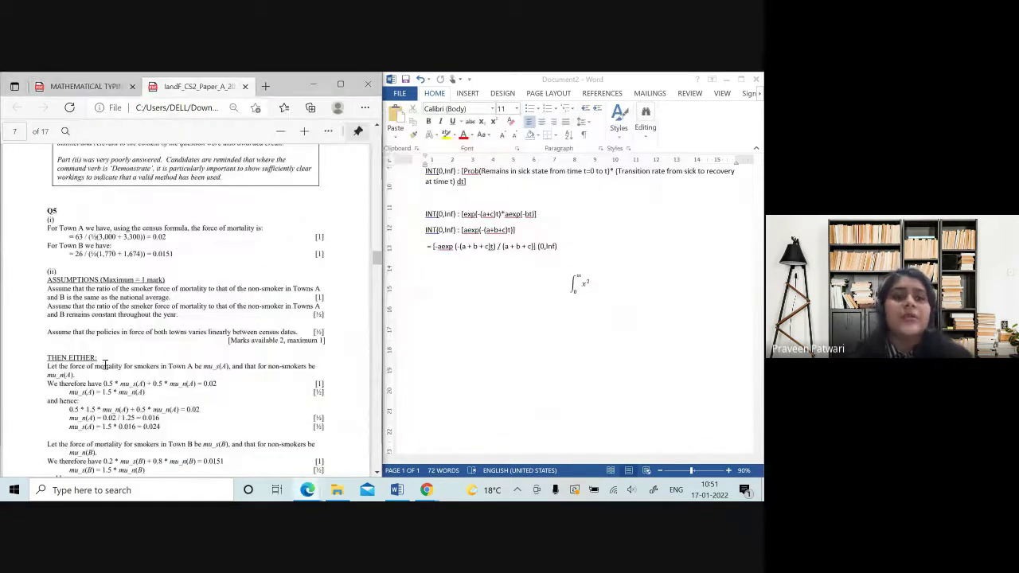
- Select the Town A and Town B force of mortality calculations in the Q5(i) solution to examine their notation
triple_click(69, 237)
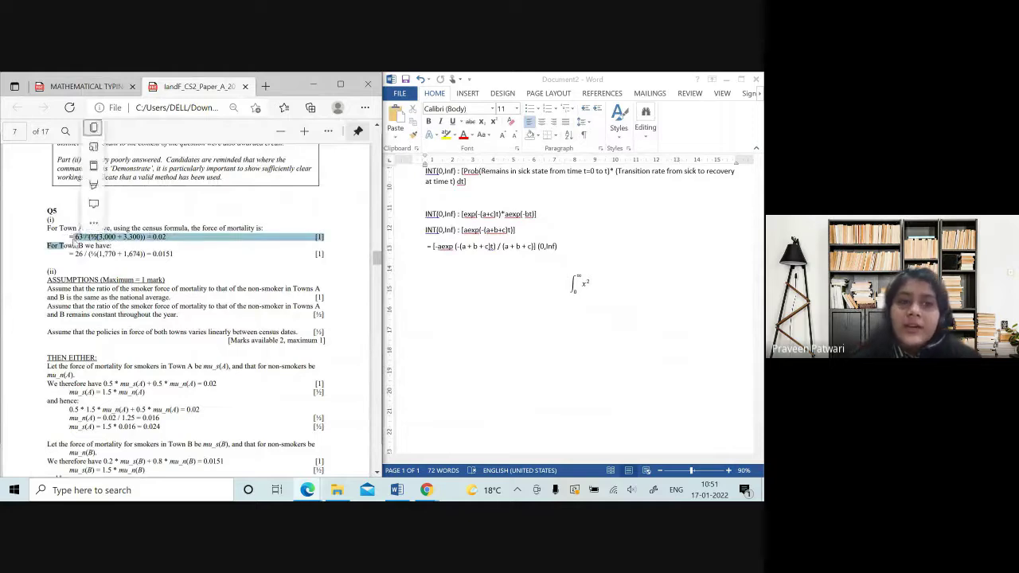
left_click(72, 237)
left_click_drag(70, 236, 146, 237)
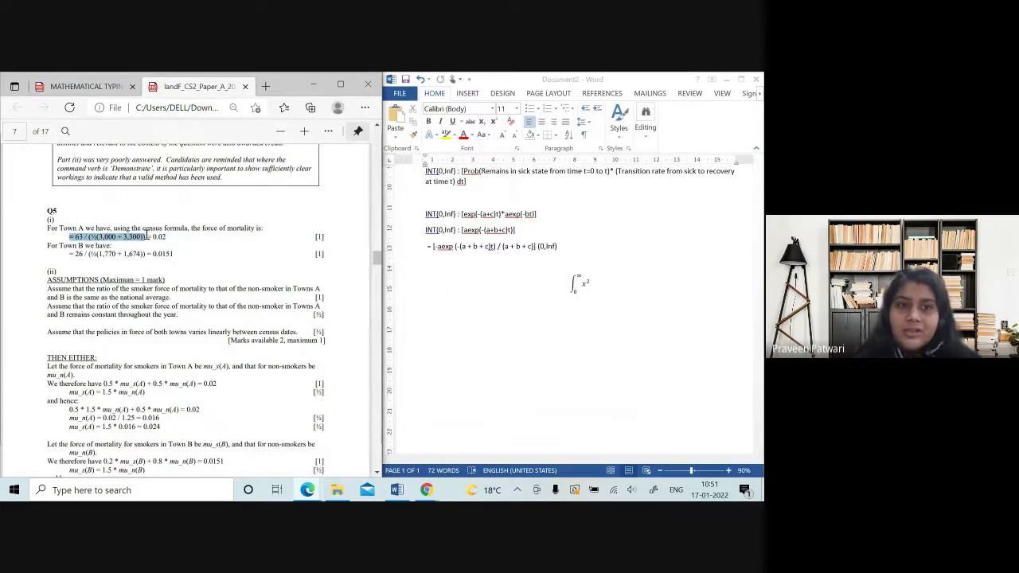
right_click(146, 237)
left_click_drag(71, 253, 175, 253)
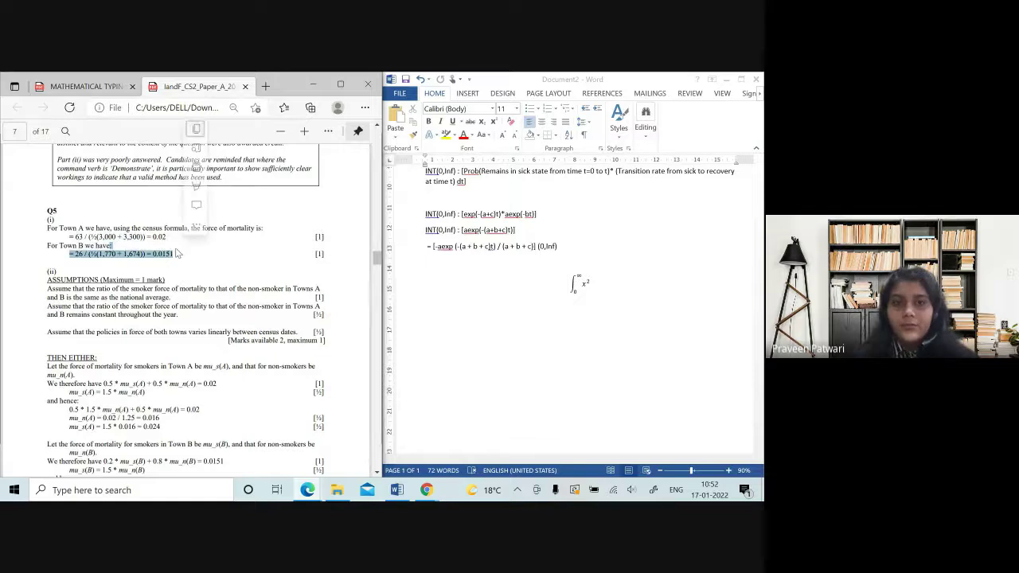
left_click(233, 278)
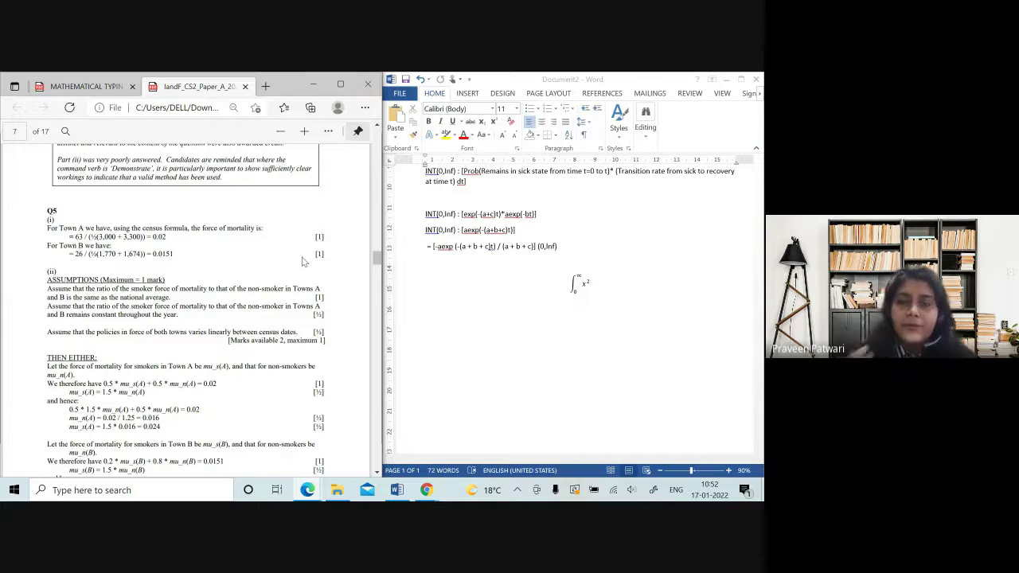
- Return to the exam paper and read question 5 part (ii), selecting its instruction to state the assumptions made
key("alt+Tab")
key("alt+Tab")
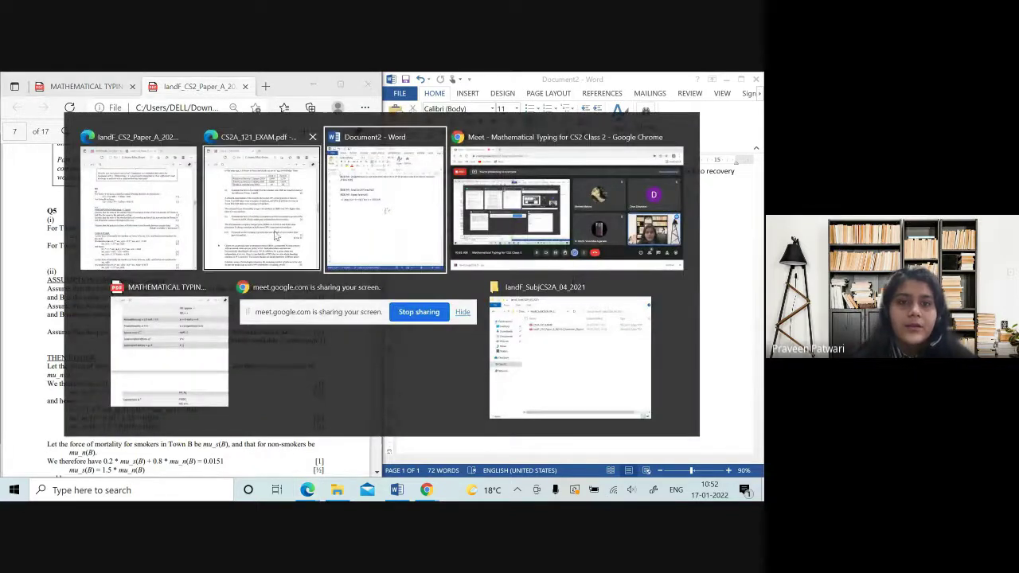
key("alt+Tab")
key("alt+Tab")
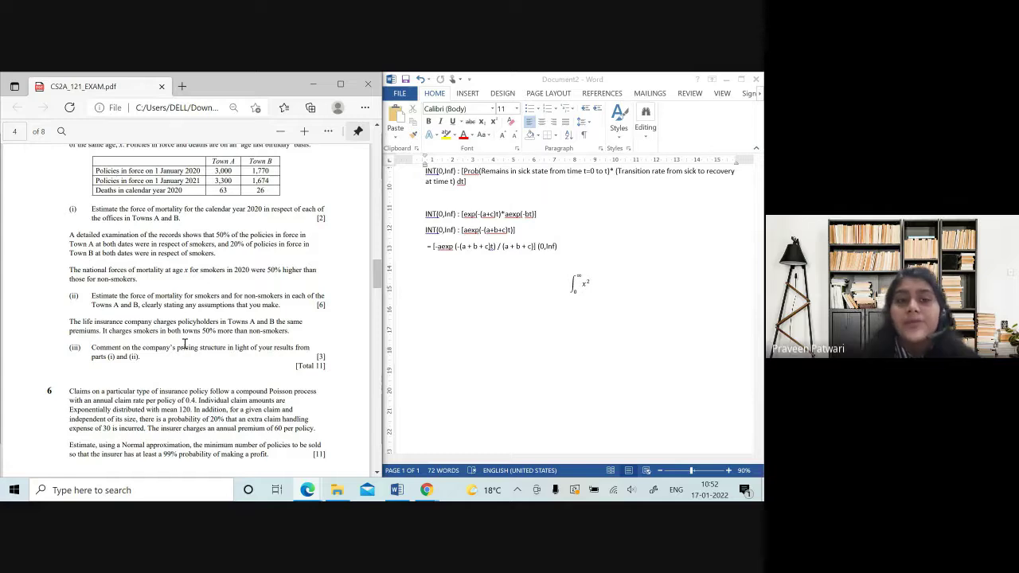
scroll(184, 344, "down", 1)
scroll(184, 344, "down", 1)
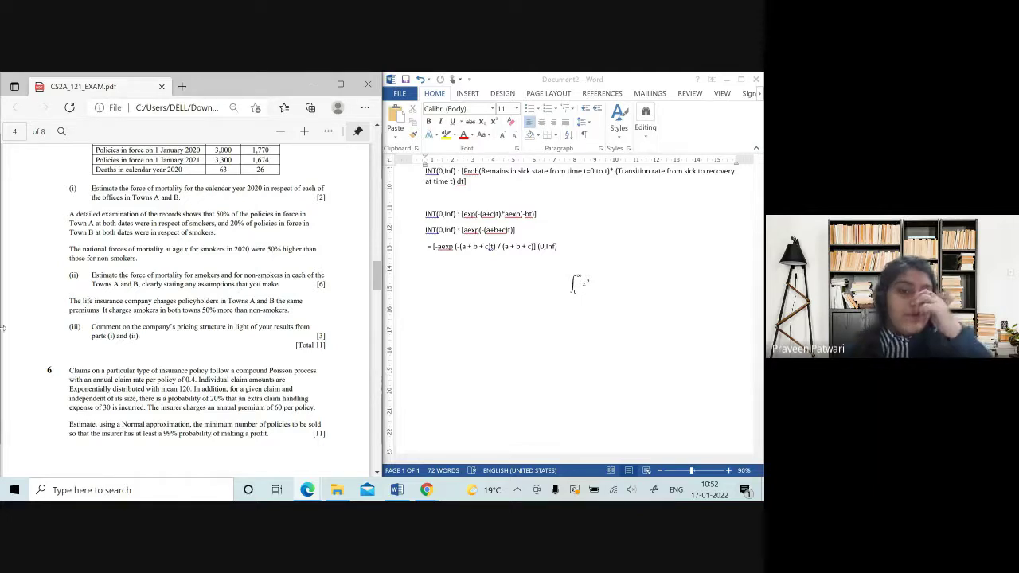
left_click_drag(165, 284, 279, 288)
left_click(271, 289)
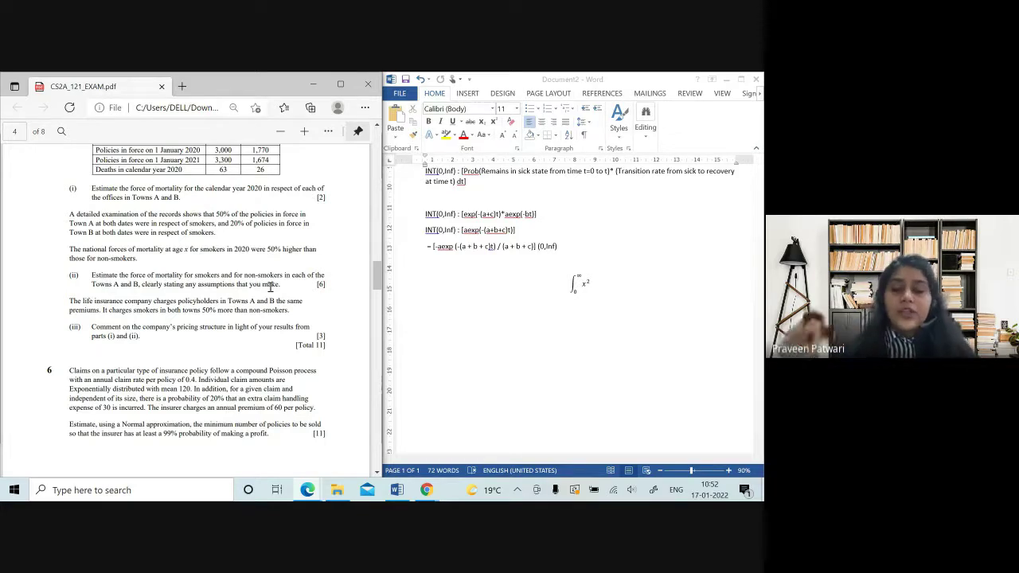
- Switch back to the examiners' report and select the listed assumptions in the Q5(ii) solution to review them
key("alt+Tab")
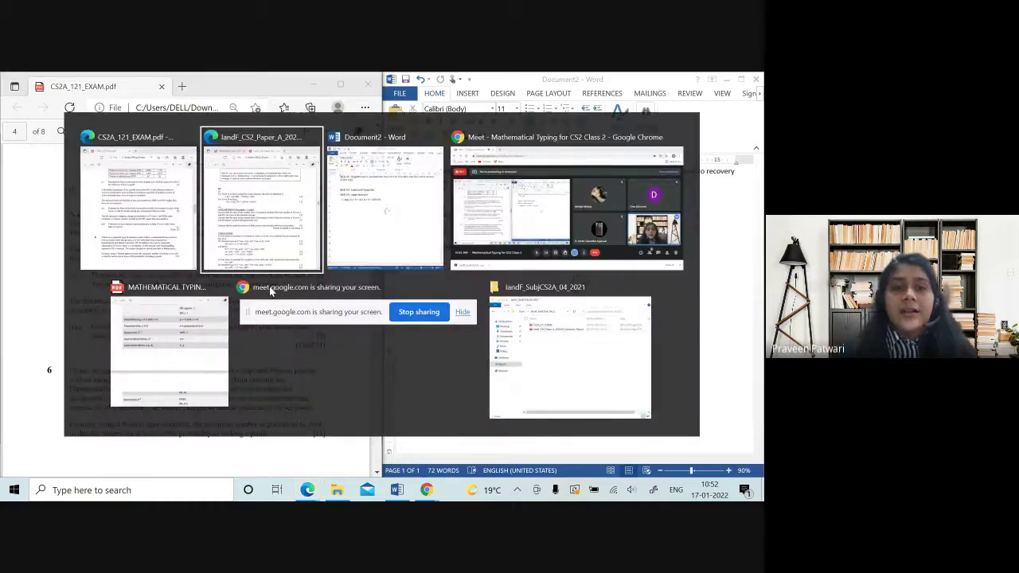
key("alt+Tab")
key("alt+Tab")
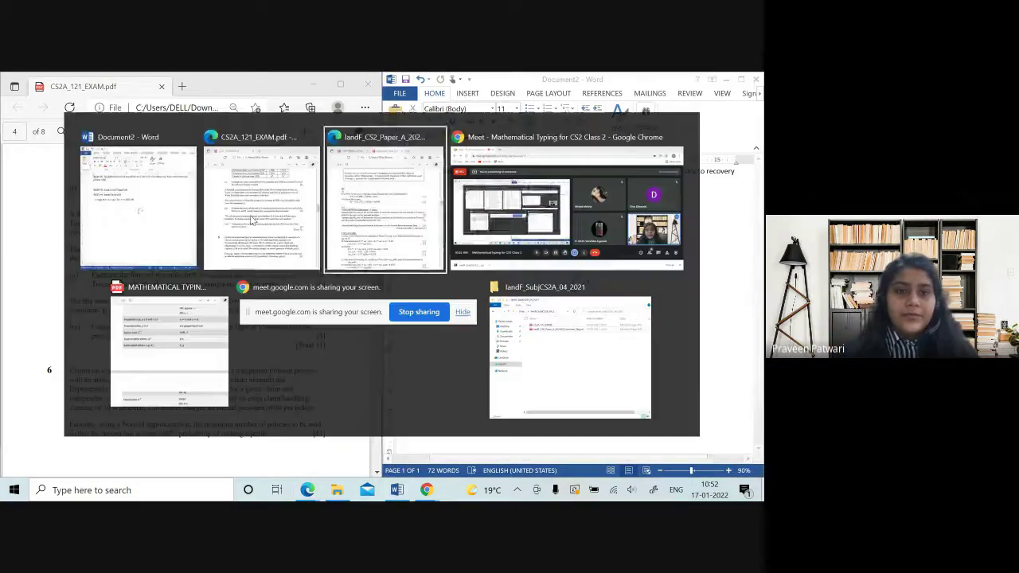
scroll(188, 318, "up", 1)
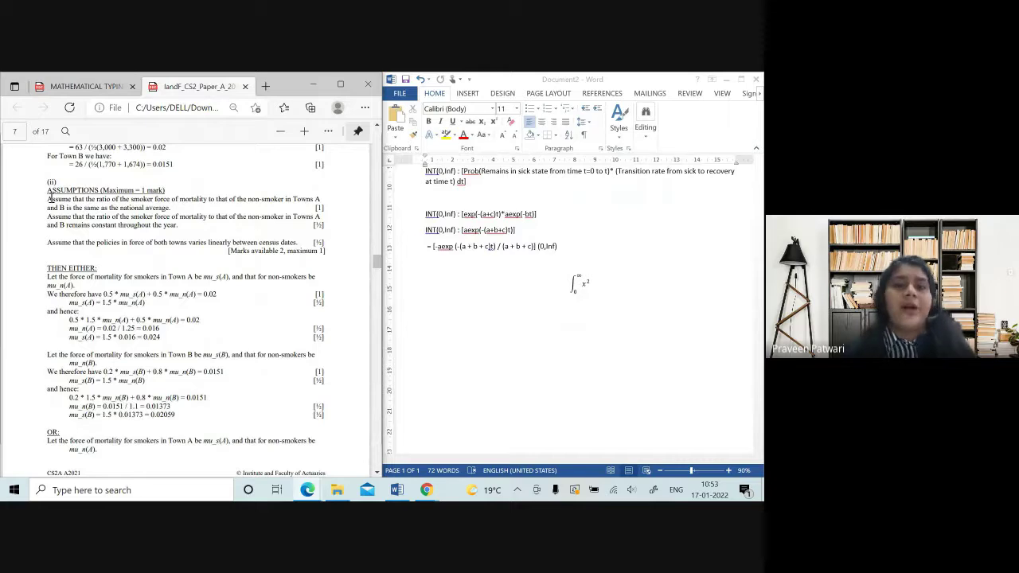
left_click_drag(48, 199, 314, 255)
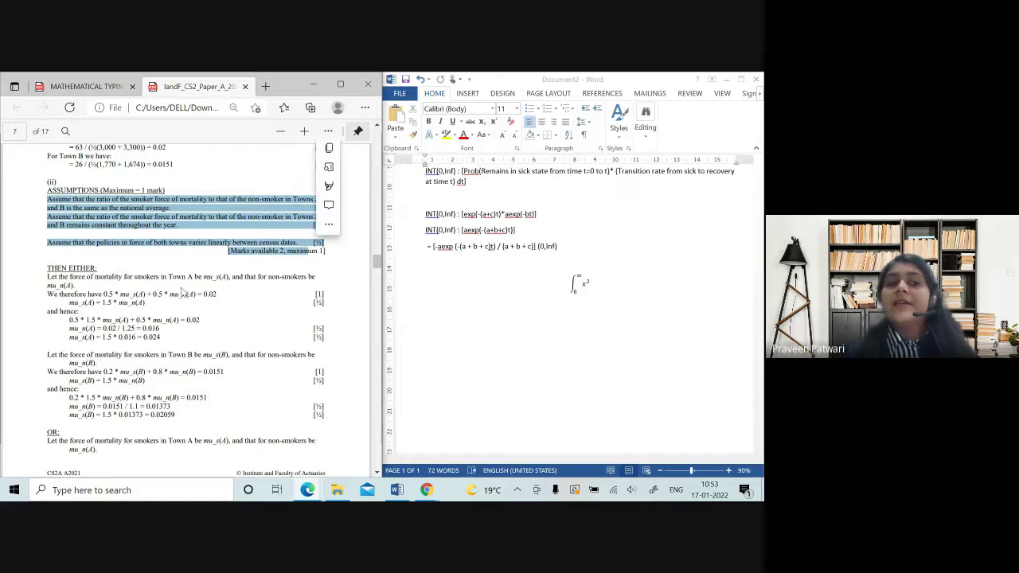
left_click(181, 291)
- Look through both alternative Q5(ii) solutions in the examiners' report, examining the mu_s and mu_n notation
scroll(112, 288, "down", 5)
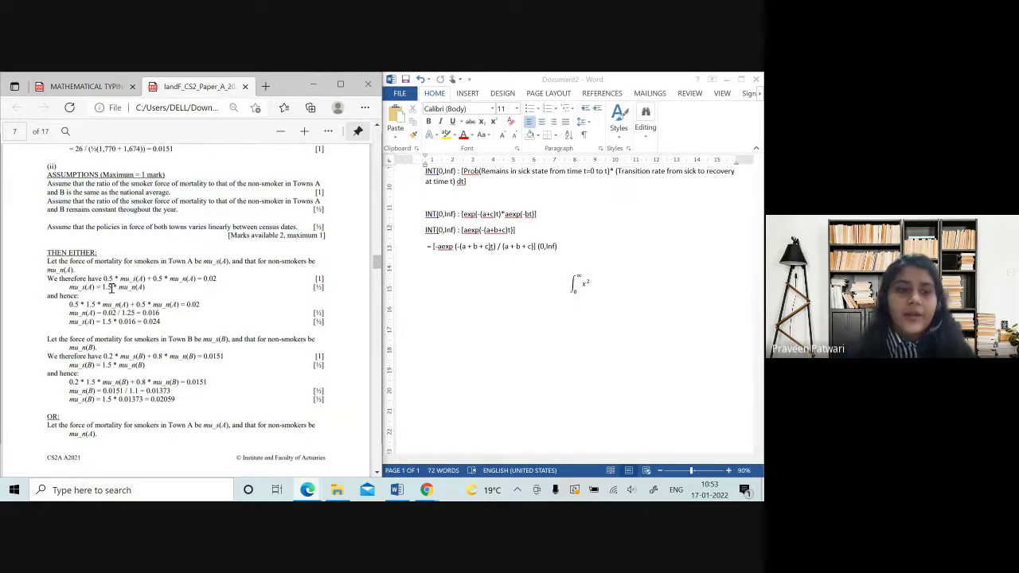
scroll(112, 288, "down", 5)
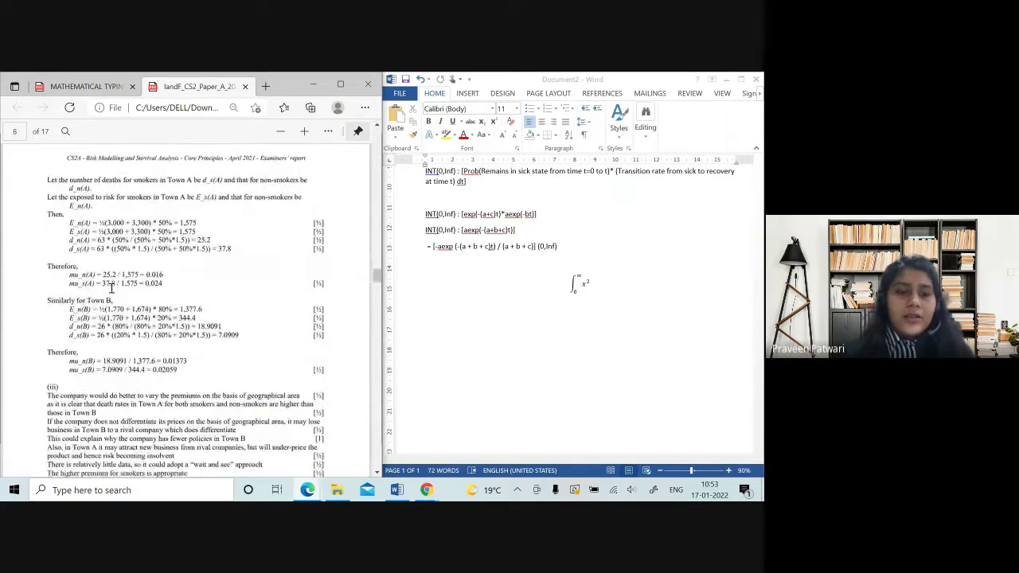
scroll(111, 288, "up", 4)
scroll(112, 288, "up", 1)
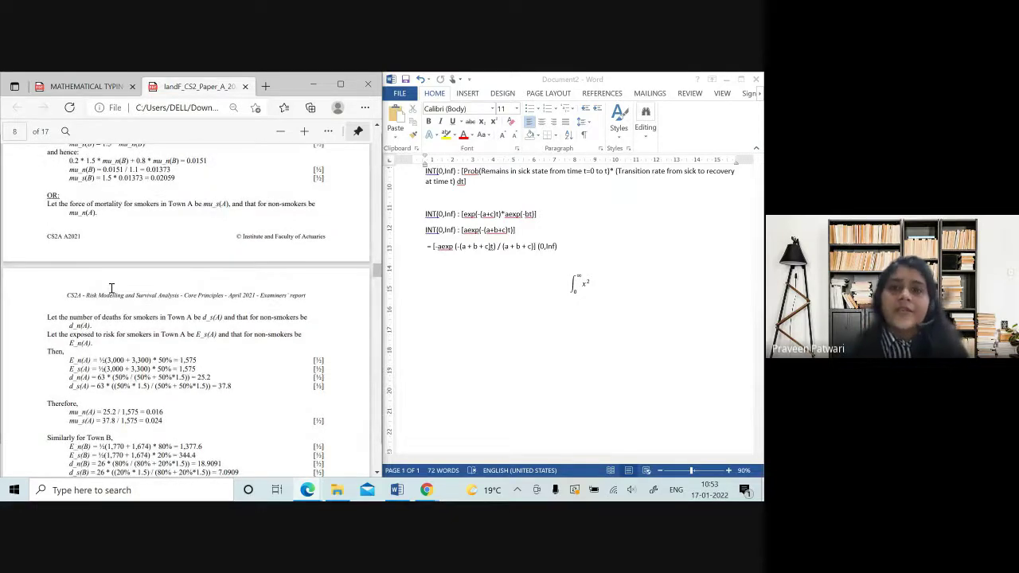
scroll(111, 288, "up", 3)
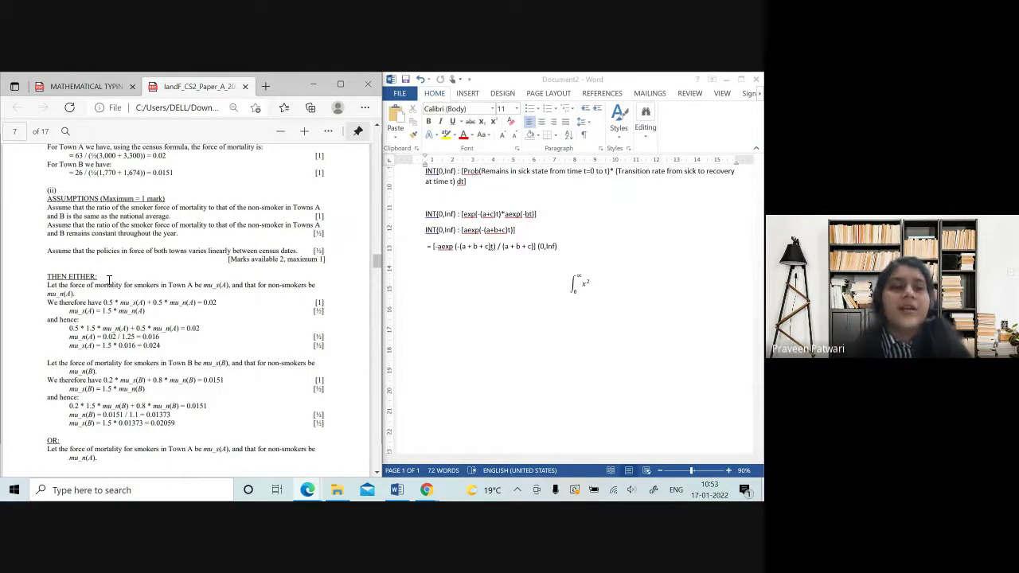
- Check the first alternative Q5(ii) solution against the exam question, selecting the relation mu_s(A) = 1.5 * mu_n(A) to examine its notation
scroll(109, 280, "down", 1)
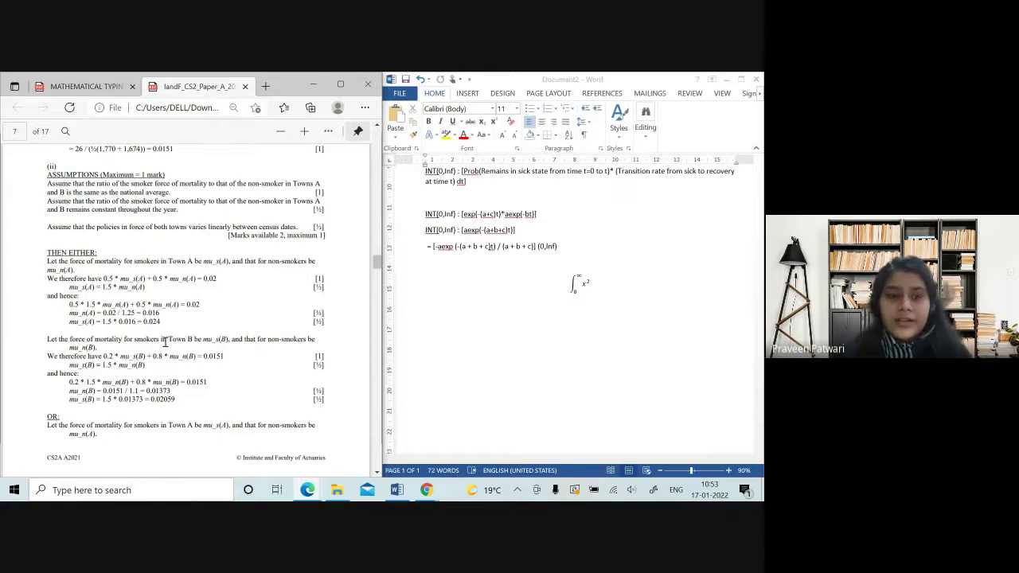
scroll(72, 213, "down", 1)
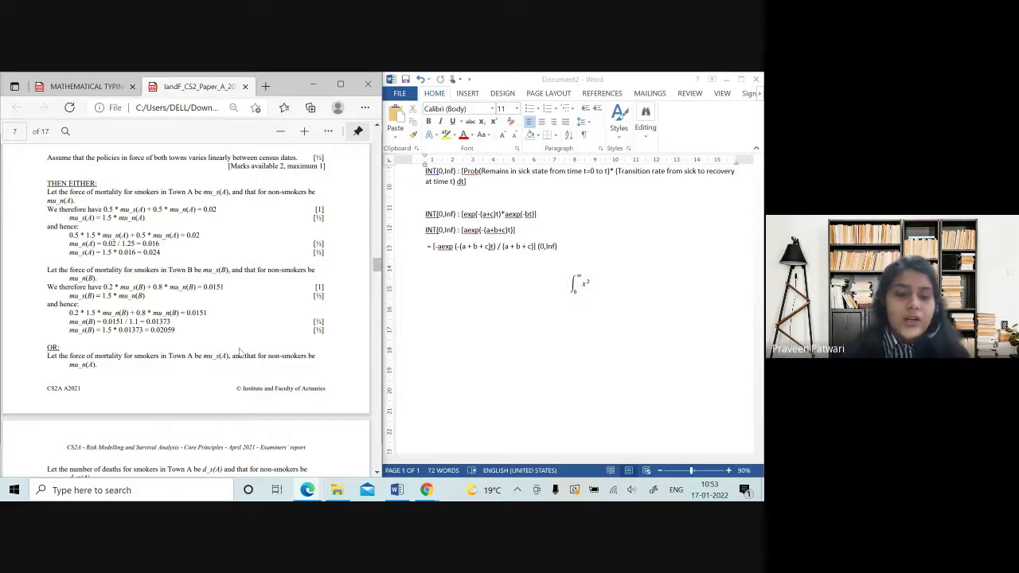
key("alt+Tab")
key("alt+Tab")
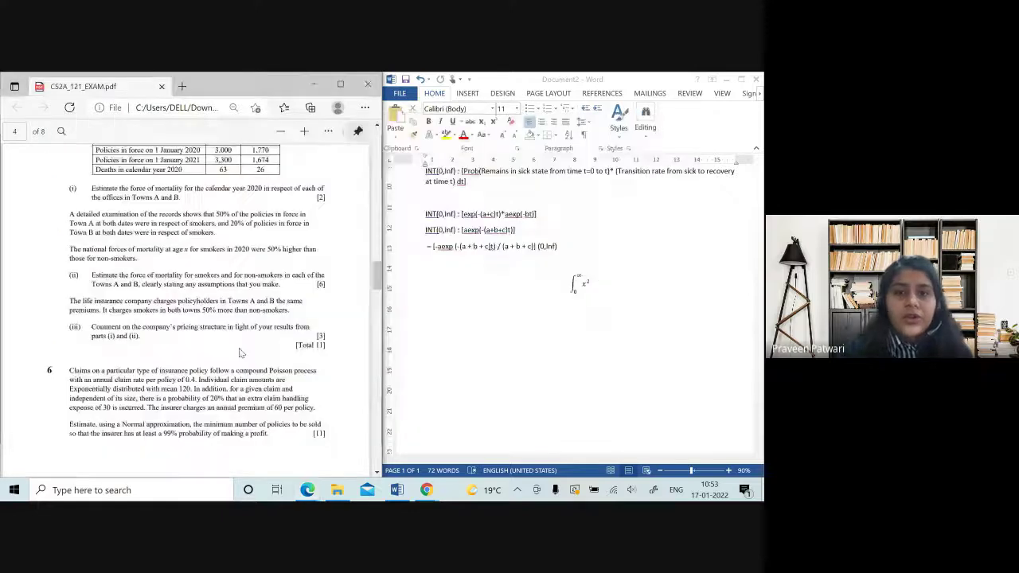
key("alt+Tab")
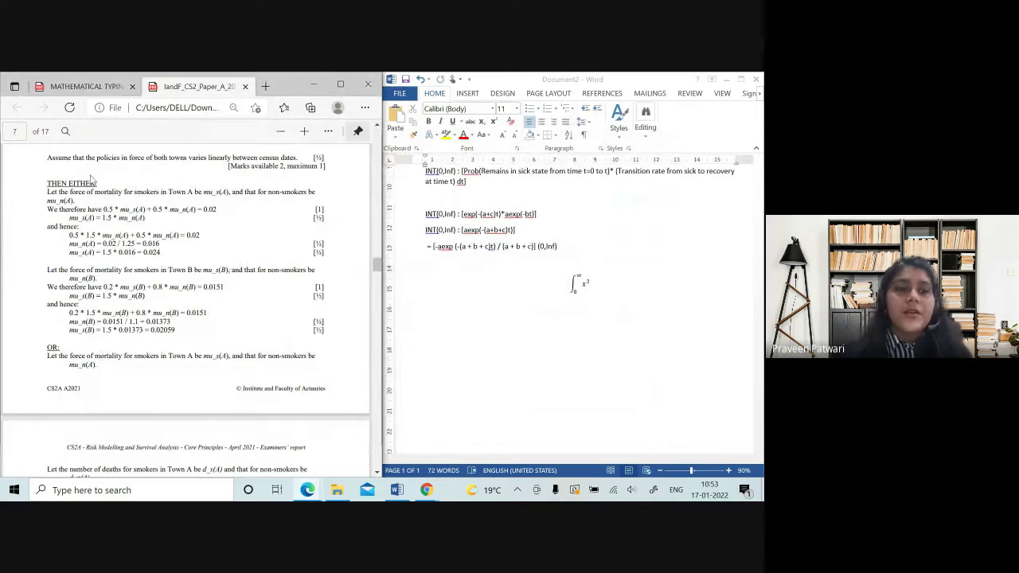
left_click_drag(67, 215, 143, 219)
right_click(163, 221)
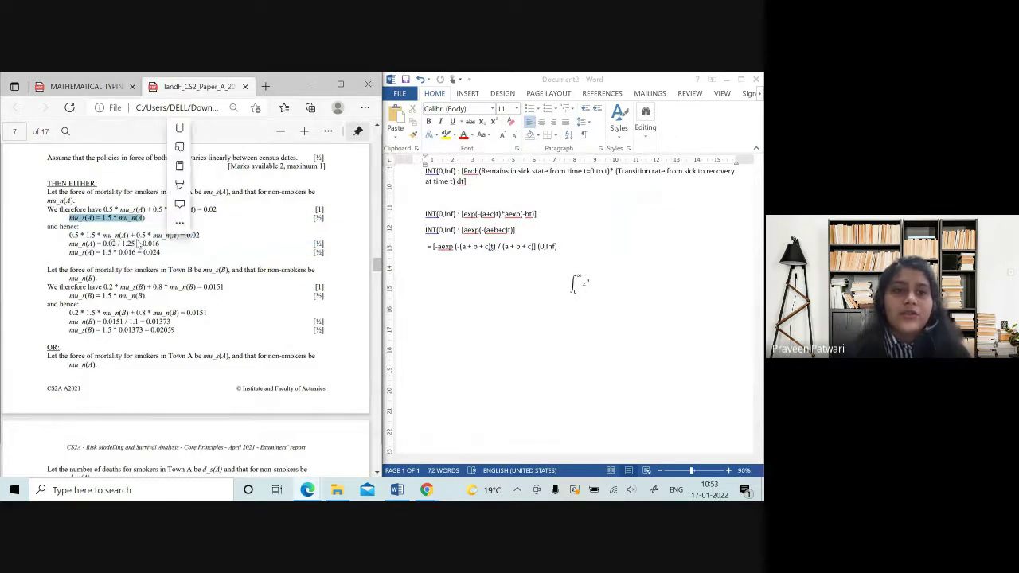
left_click(132, 245)
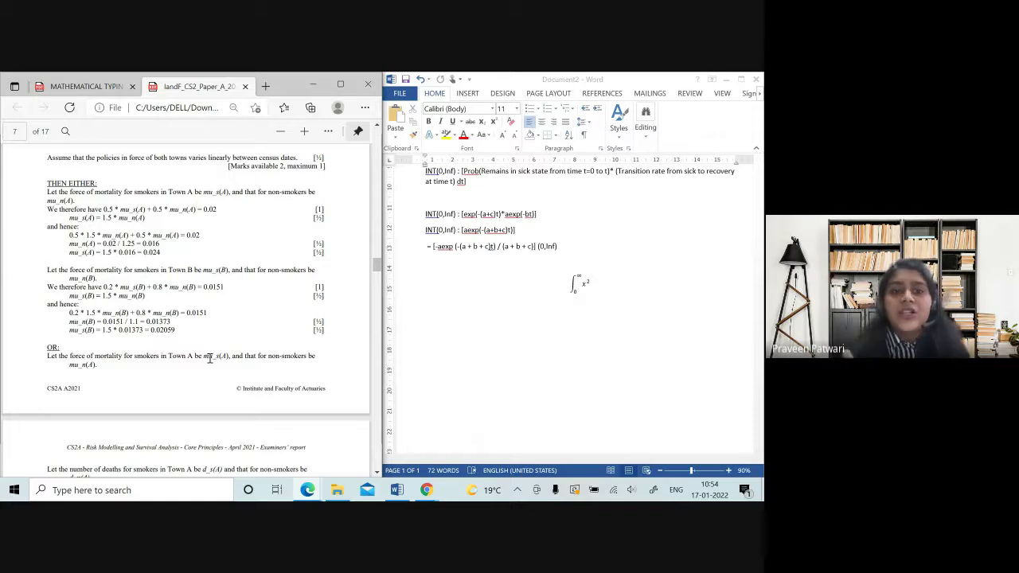
- Compare the Town A and Town B workings in the Q5(ii) solution with the start of the alternative deaths and exposed-to-risk method
scroll(209, 359, "down", 3)
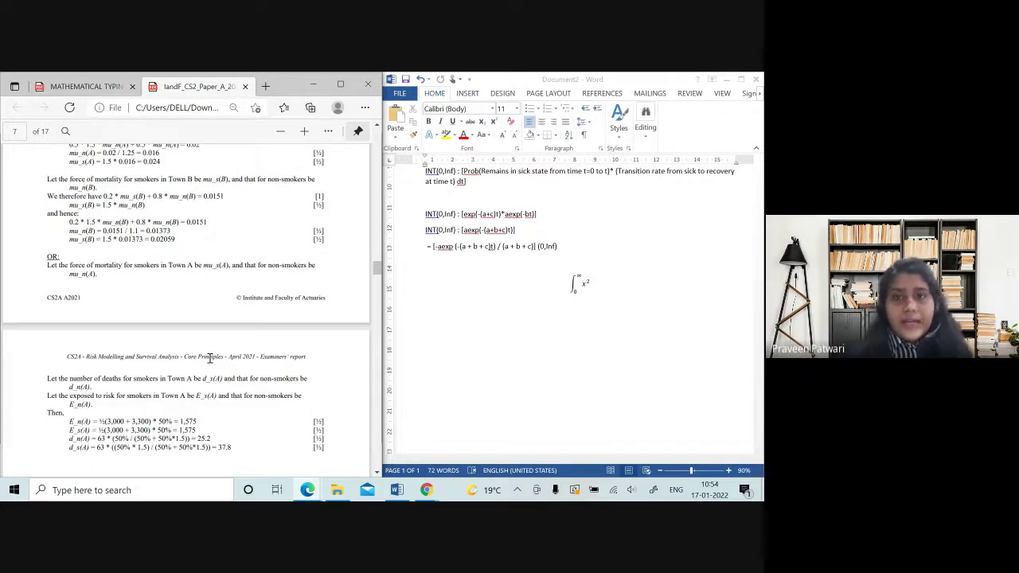
scroll(209, 358, "up", 4)
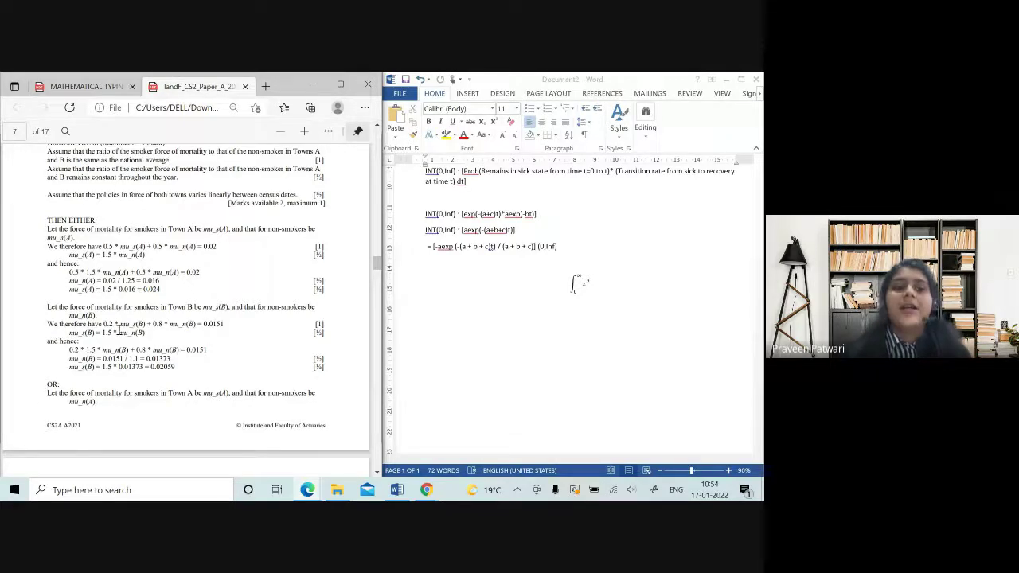
scroll(120, 330, "down", 3)
scroll(147, 226, "up", 1)
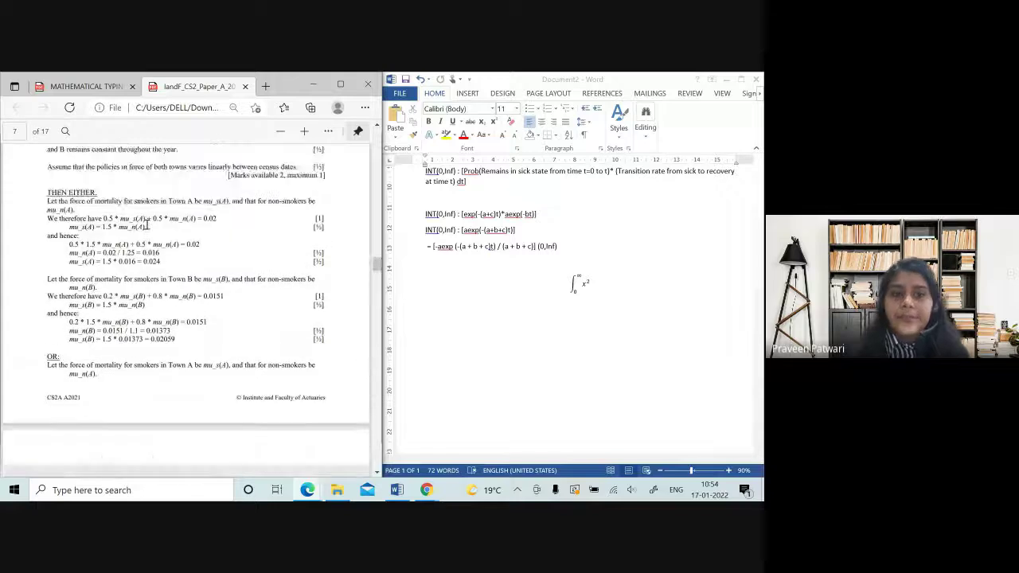
scroll(147, 226, "down", 1)
scroll(147, 226, "up", 1)
scroll(147, 226, "down", 1)
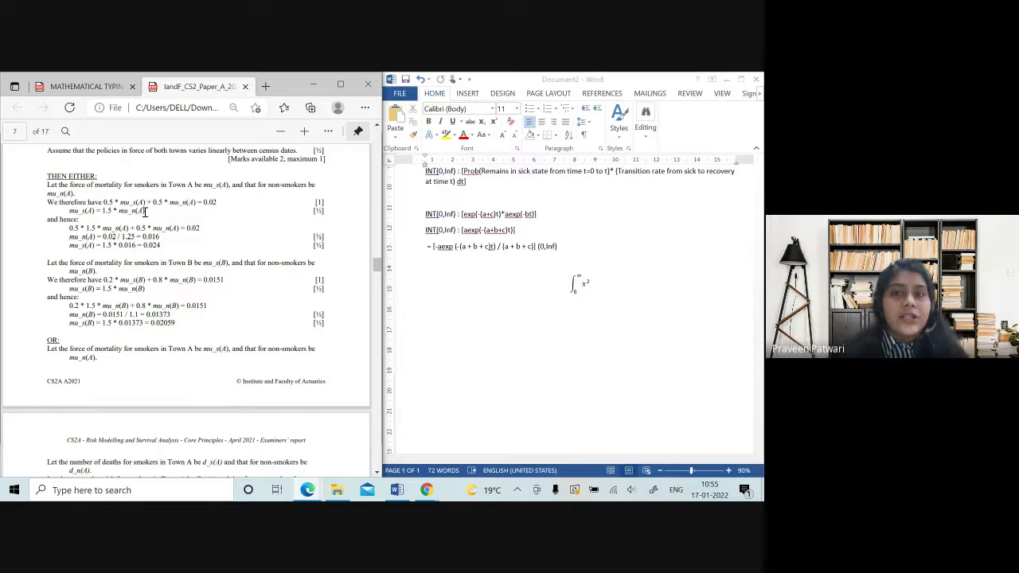
- Read question 5 part (iii) in the exam paper and review its solution in the examiners' report, selecting the opening point on varying premiums
key("alt+Tab")
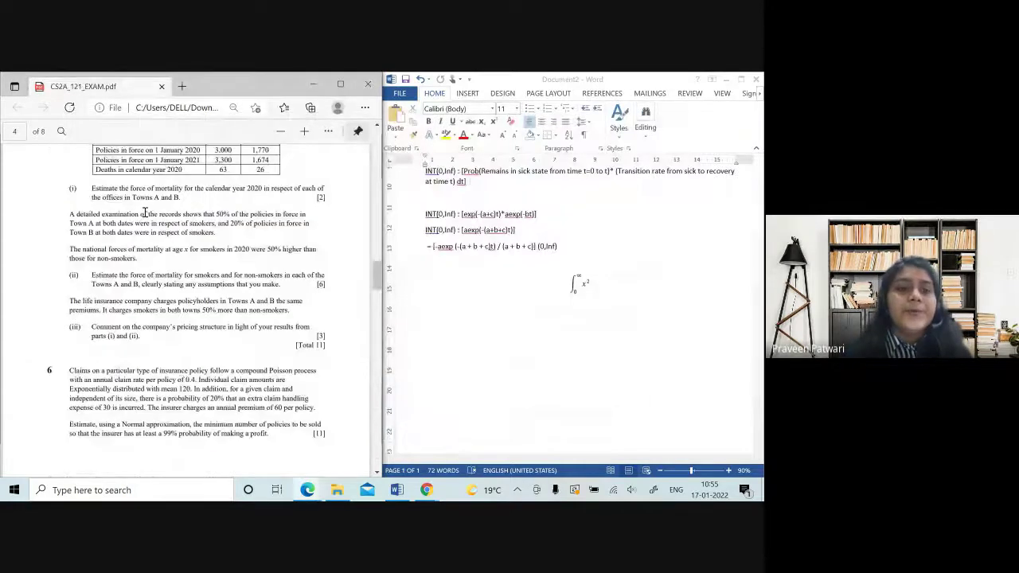
scroll(144, 213, "down", 1)
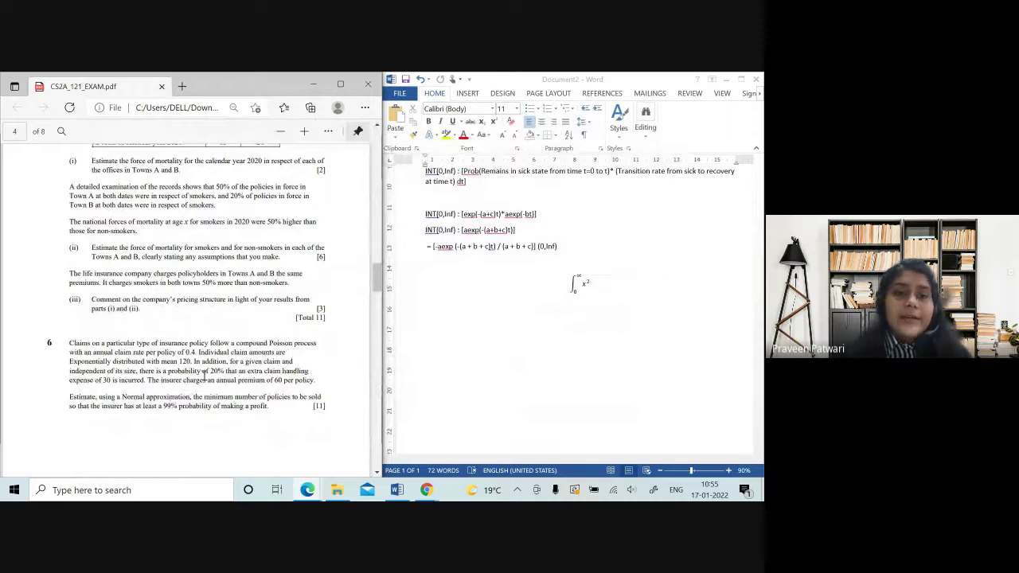
key("alt+Tab")
key("alt+Tab")
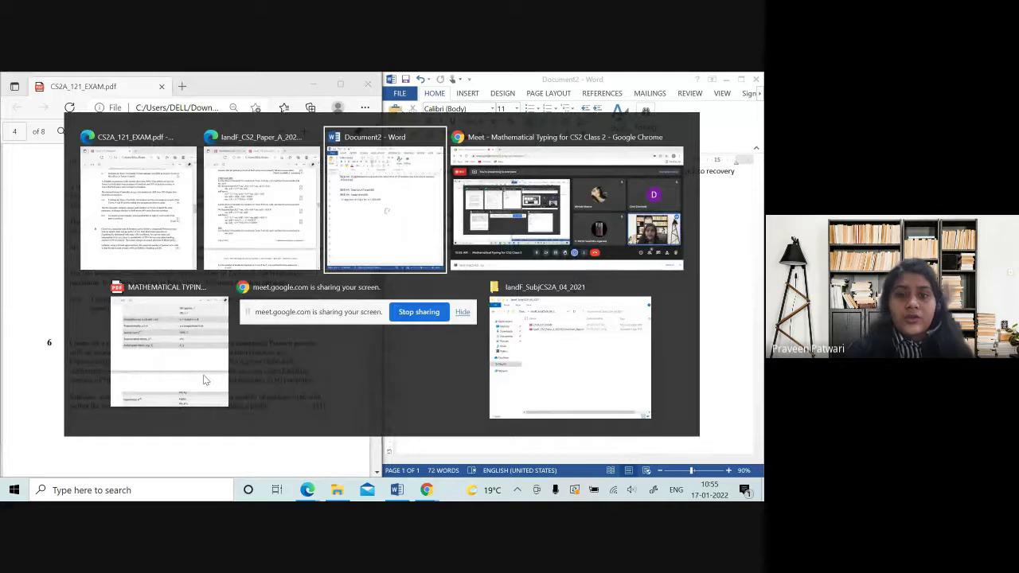
key("alt+Tab")
key("alt+Tab")
key("alt+Tab")
key("alt+Tab")
key("alt+Tab")
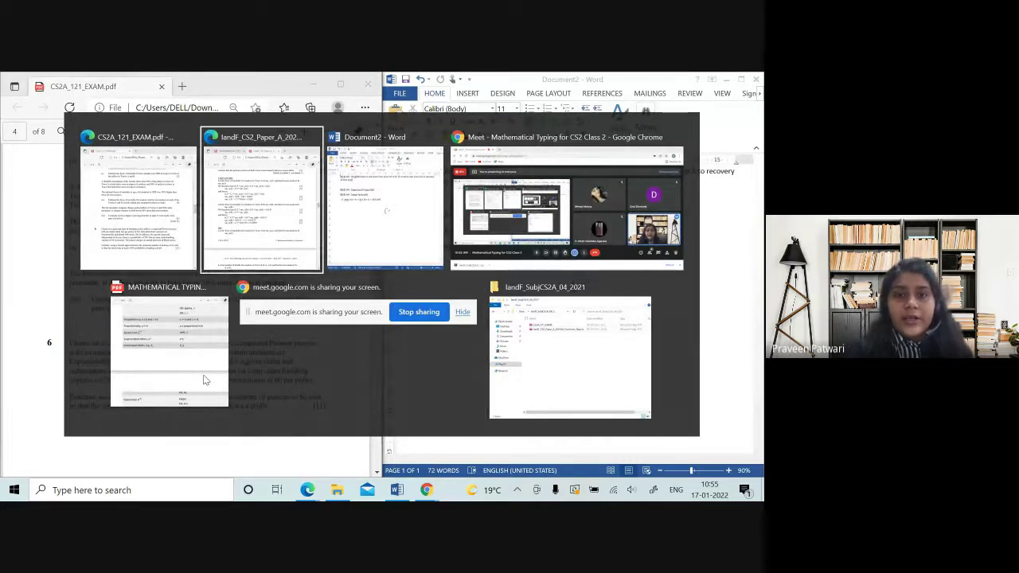
scroll(204, 381, "down", 8)
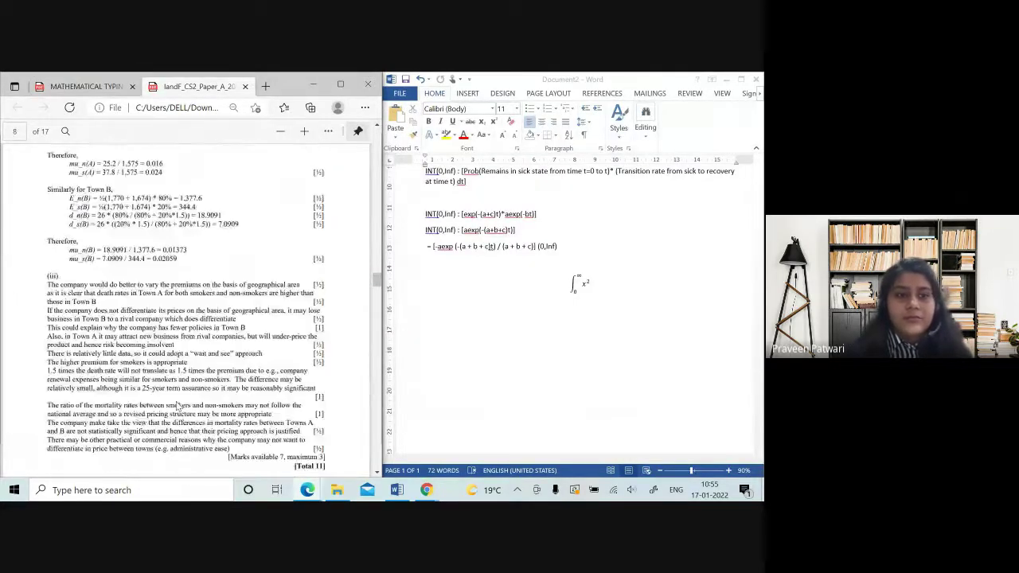
scroll(179, 408, "down", 2)
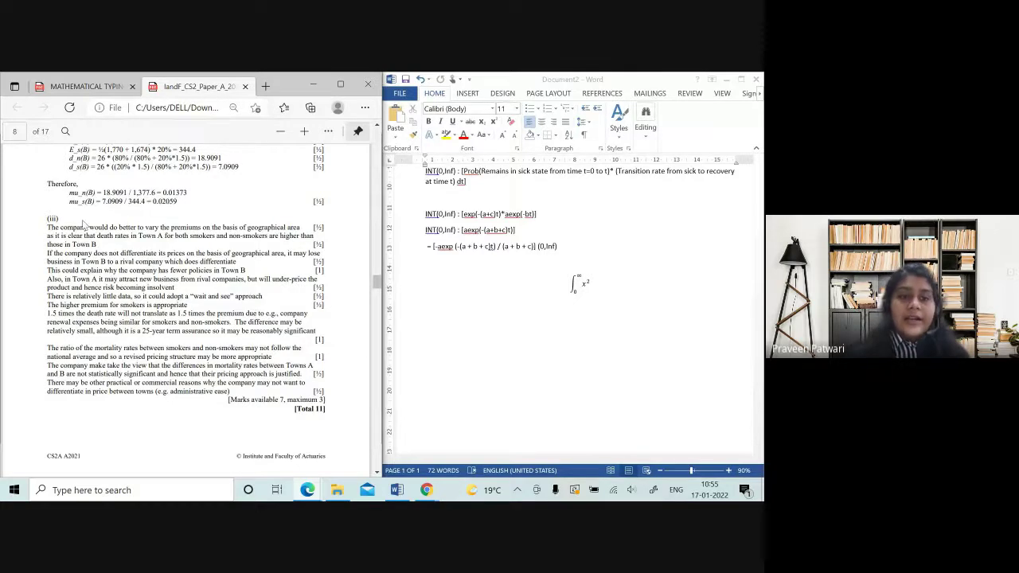
left_click_drag(47, 228, 320, 231)
key("ctrl+c")
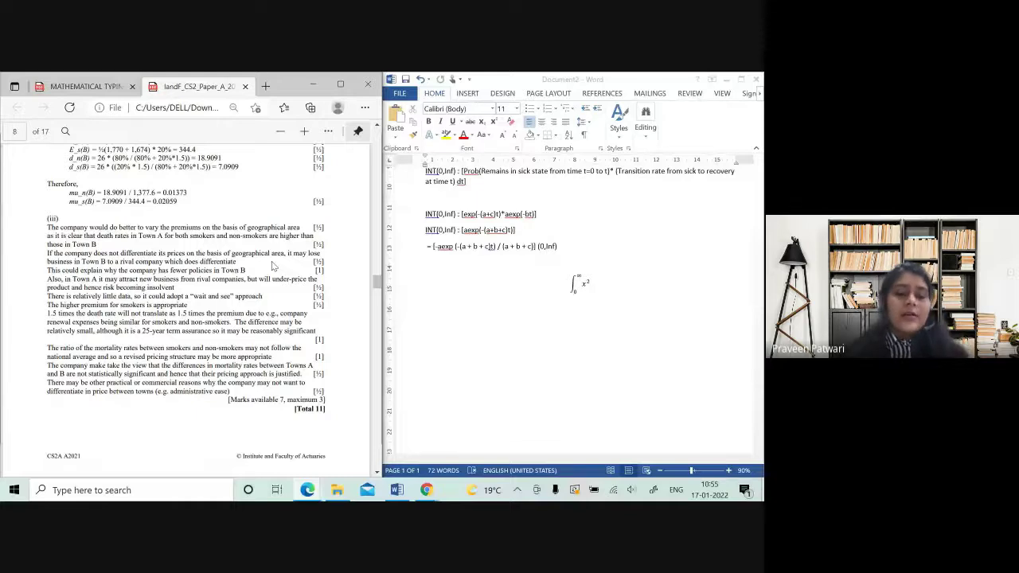
- Return to the exam paper and reread question 5 from the Town A and Town B policy data through part (iii)
key("alt+Tab")
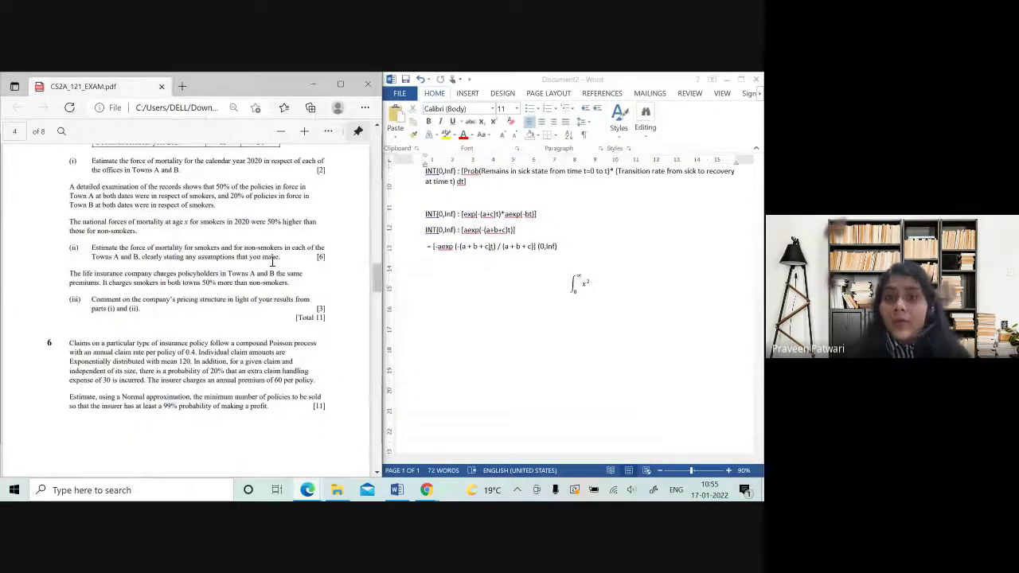
scroll(272, 260, "down", 2)
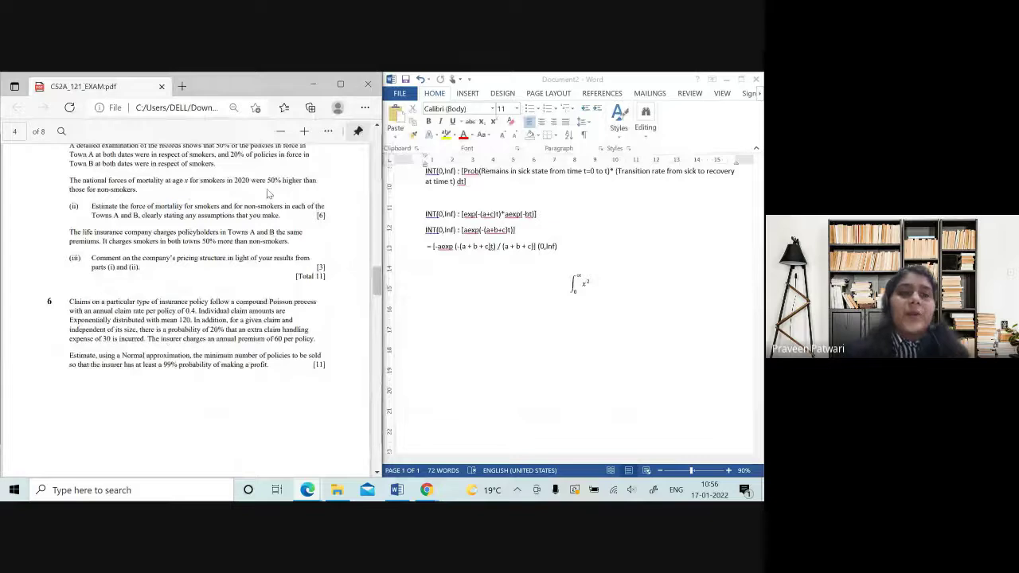
scroll(267, 188, "up", 5)
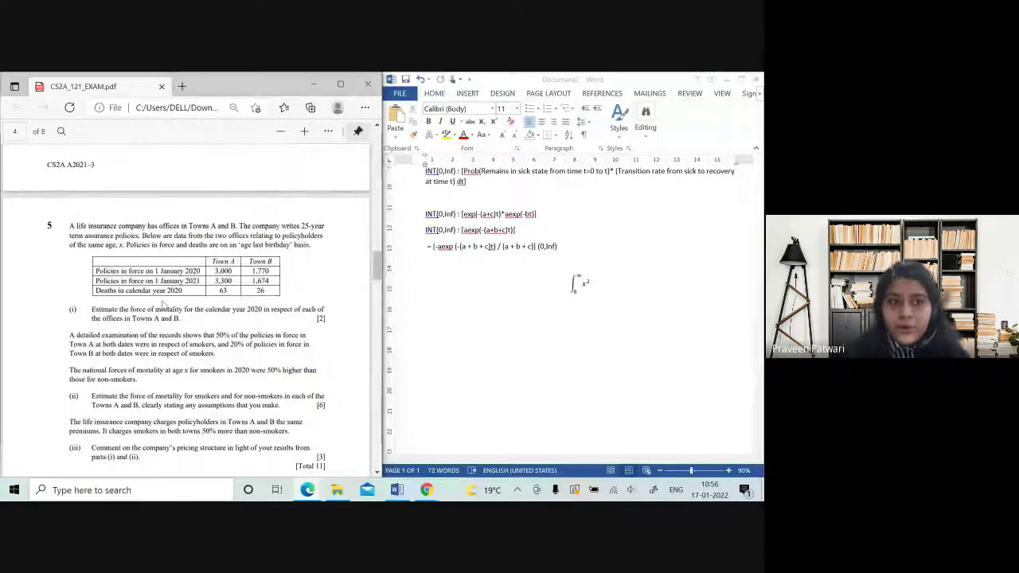
scroll(162, 303, "down", 1)
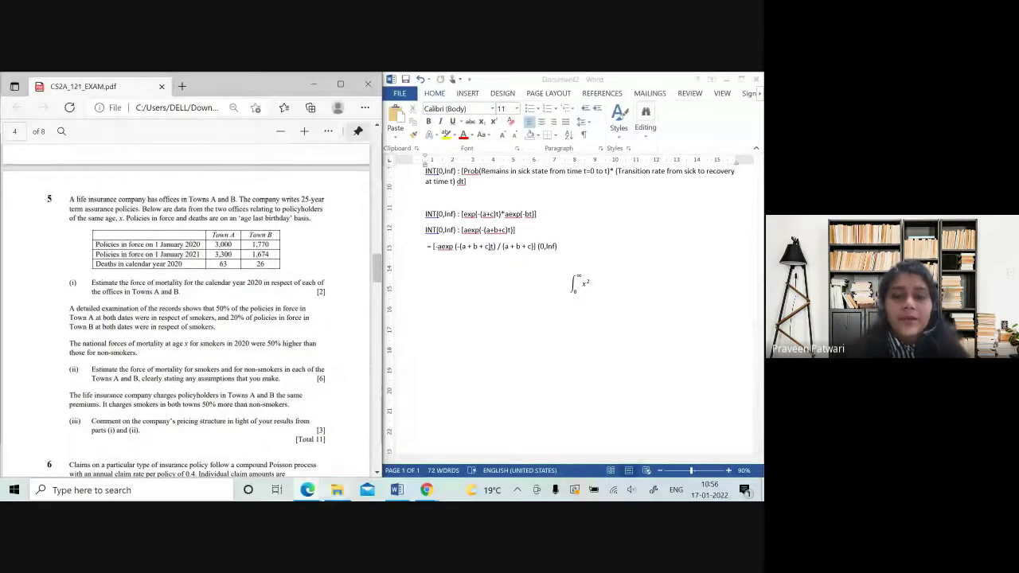
left_click(427, 490)
mouse_move(379, 466)
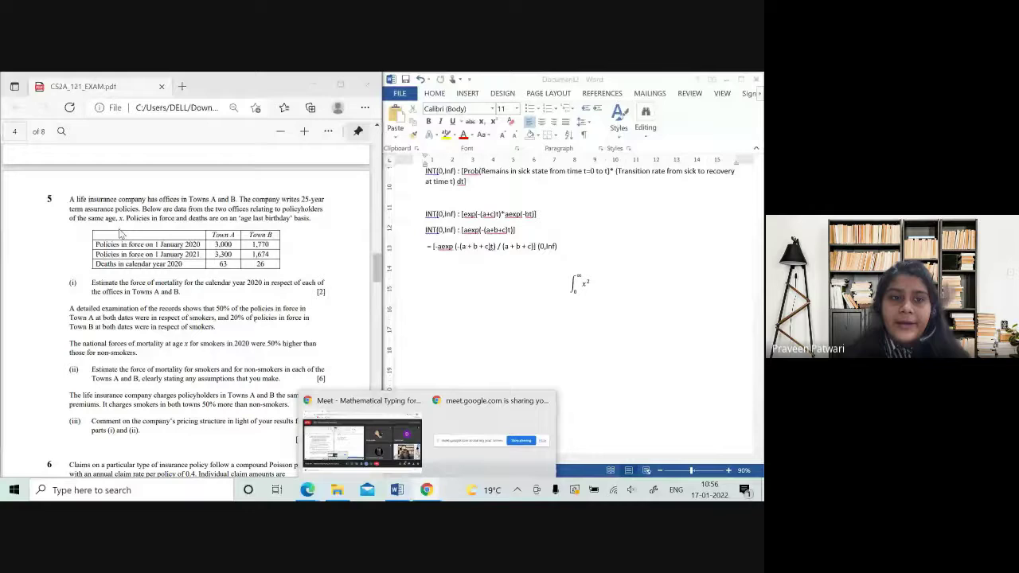
left_click(121, 233)
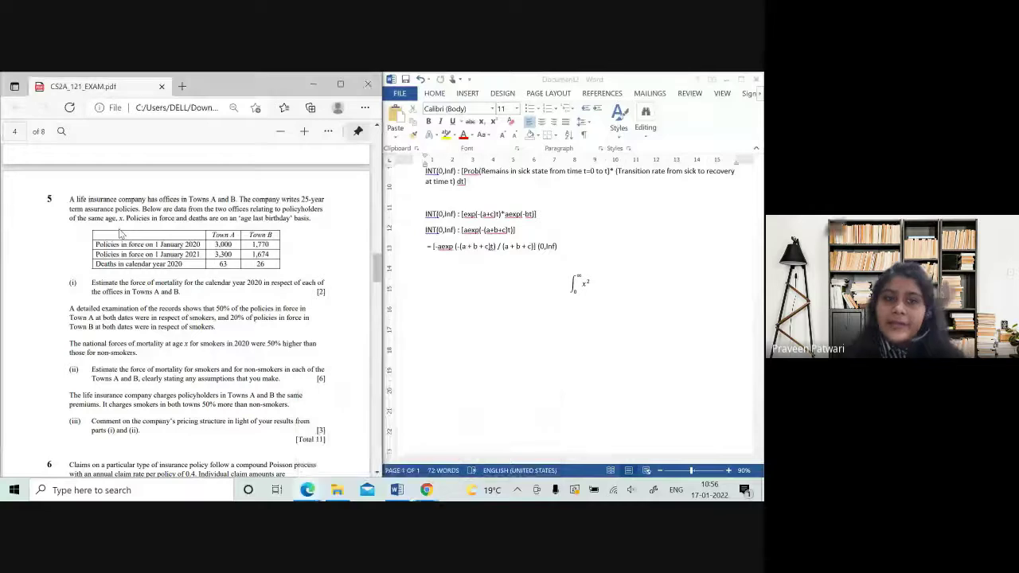
scroll(121, 232, "down", 1)
scroll(121, 233, "up", 3)
scroll(121, 232, "down", 2)
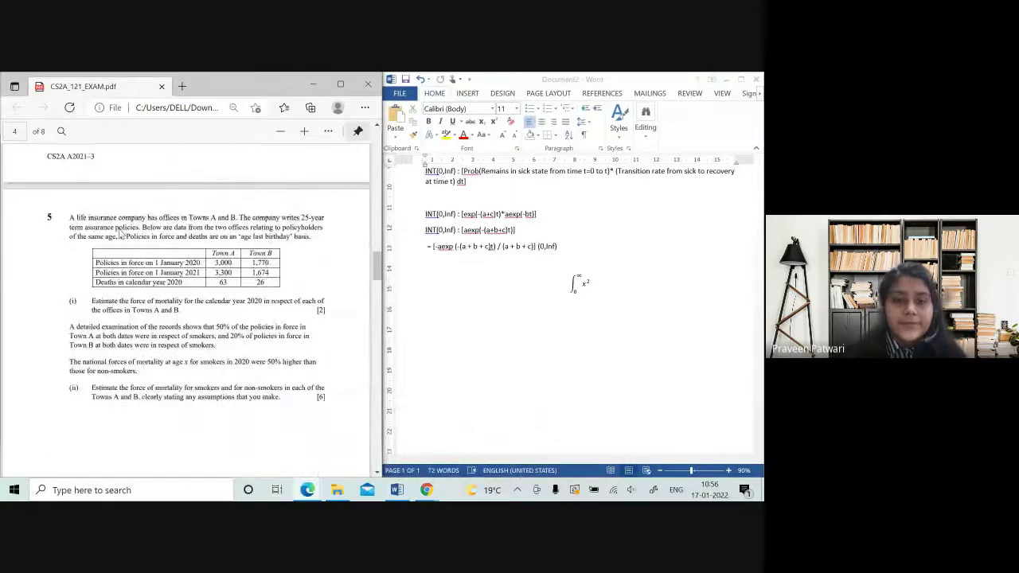
left_click(427, 490)
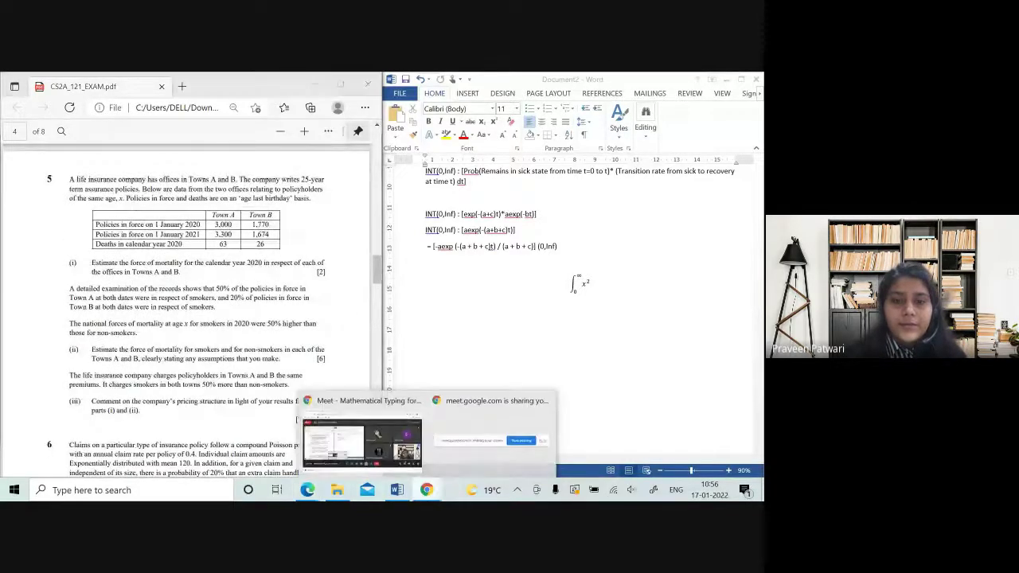
left_click(94, 436)
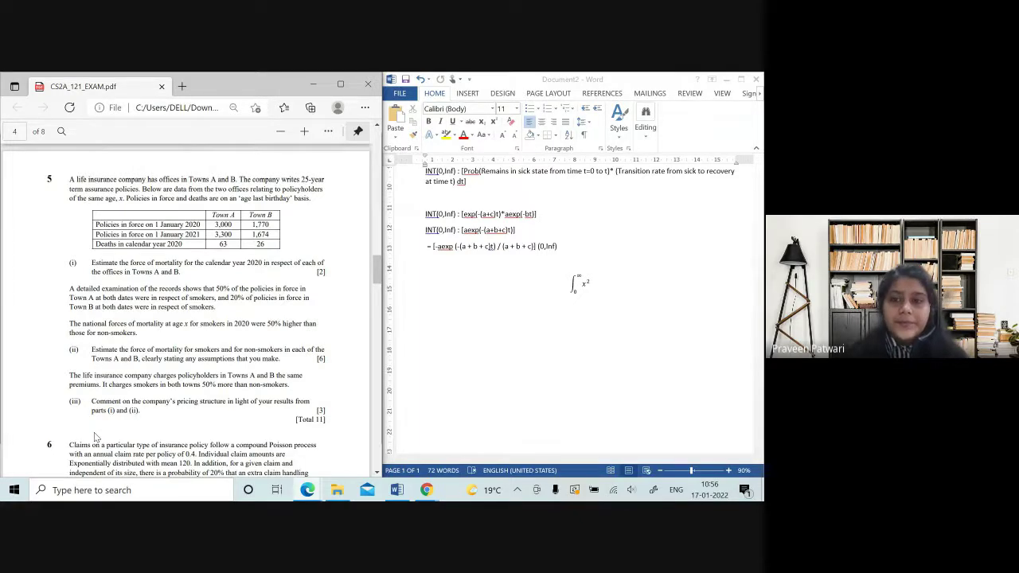
- Switch to the Google Meet call and open the recording controls for stopping the call's recording
left_click(430, 492)
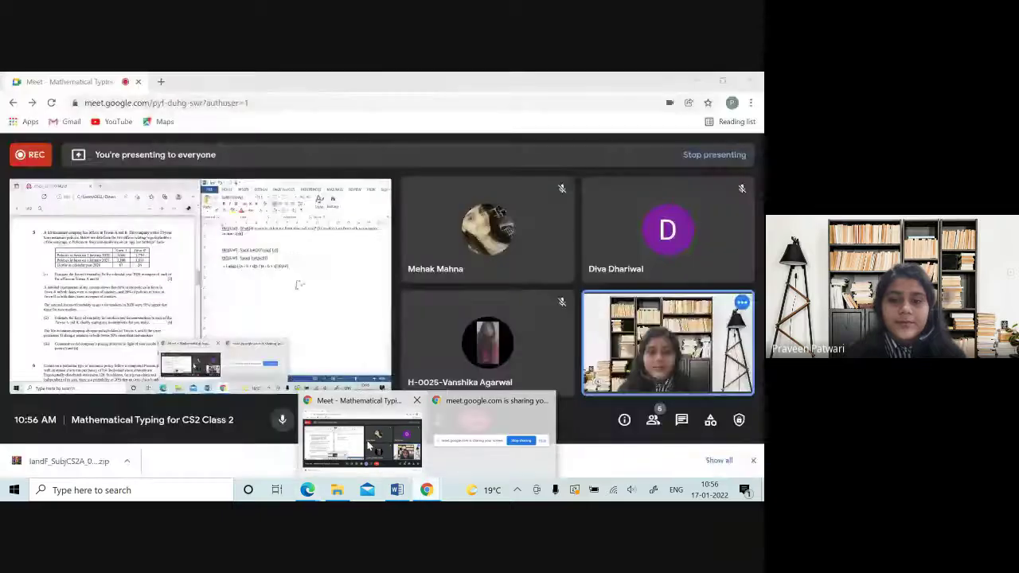
left_click(363, 437)
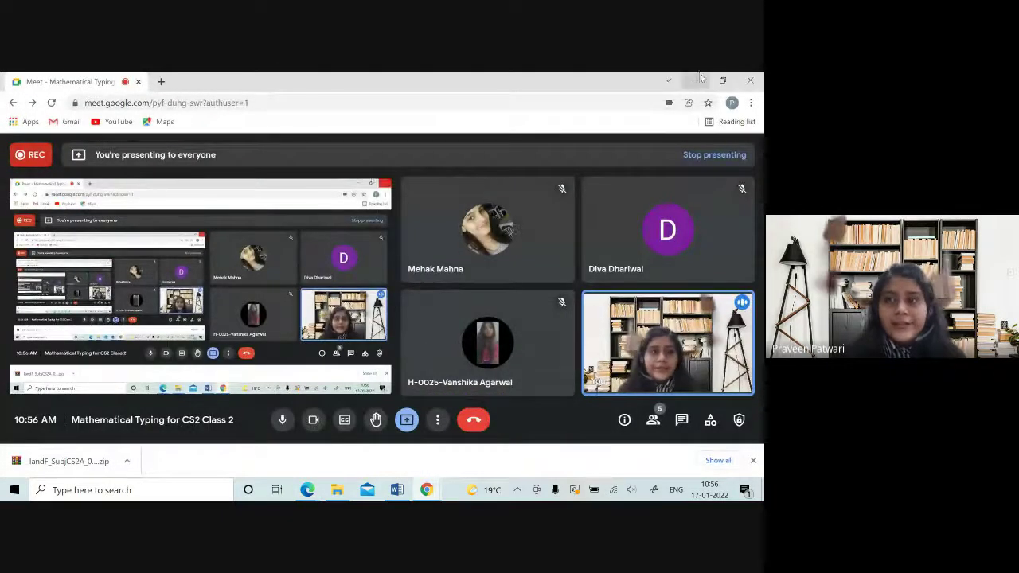
left_click(435, 420)
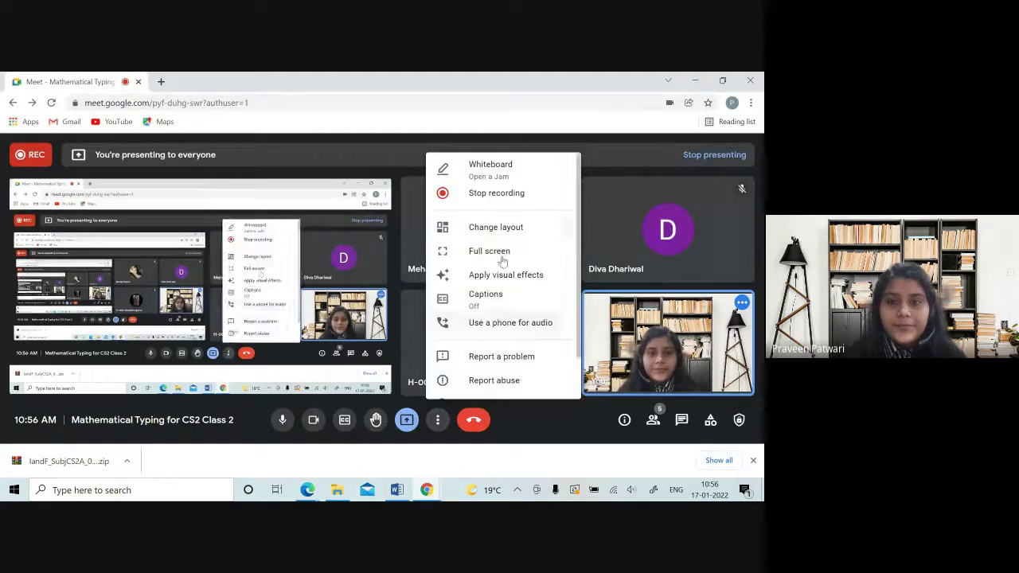
left_click(480, 203)
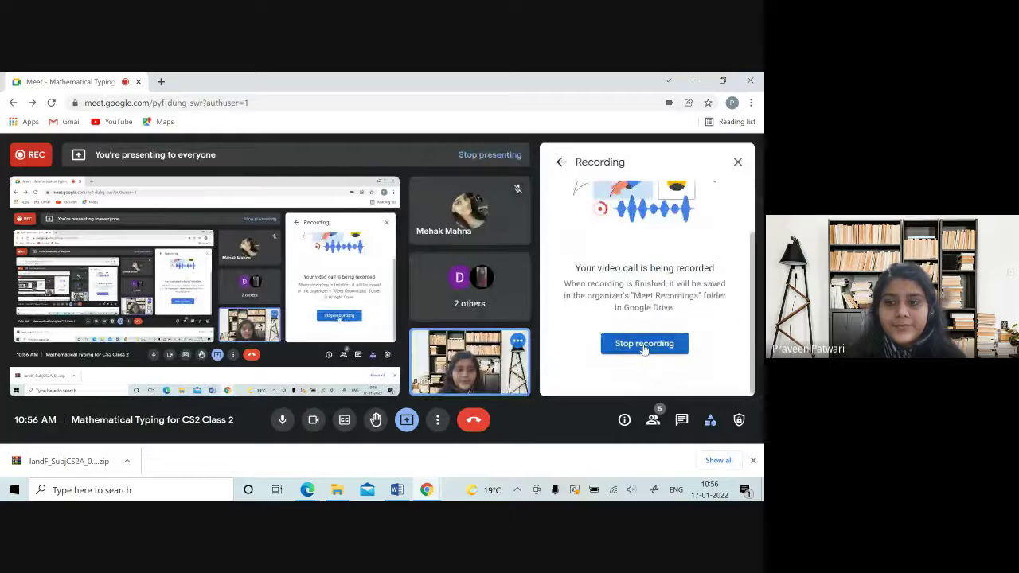